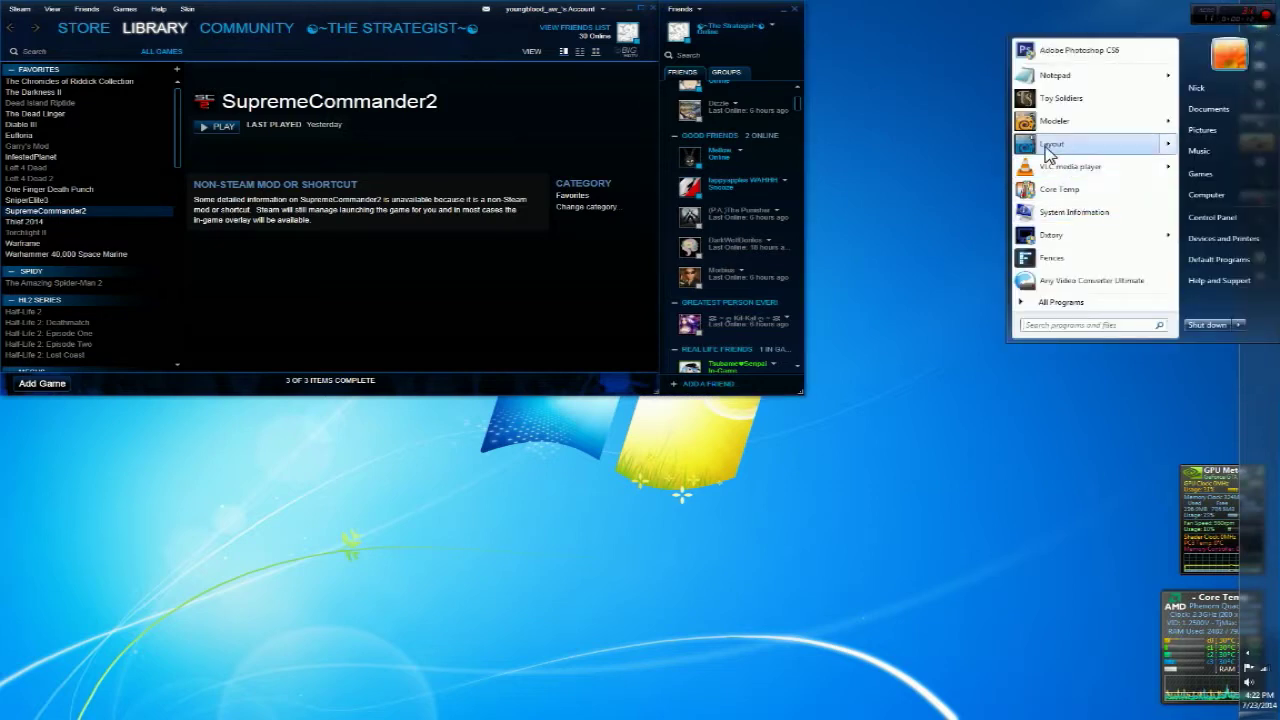
# Step: Launch LightWave Layout and dismiss the empty Render-Q window
pyautogui.click(1046, 151)
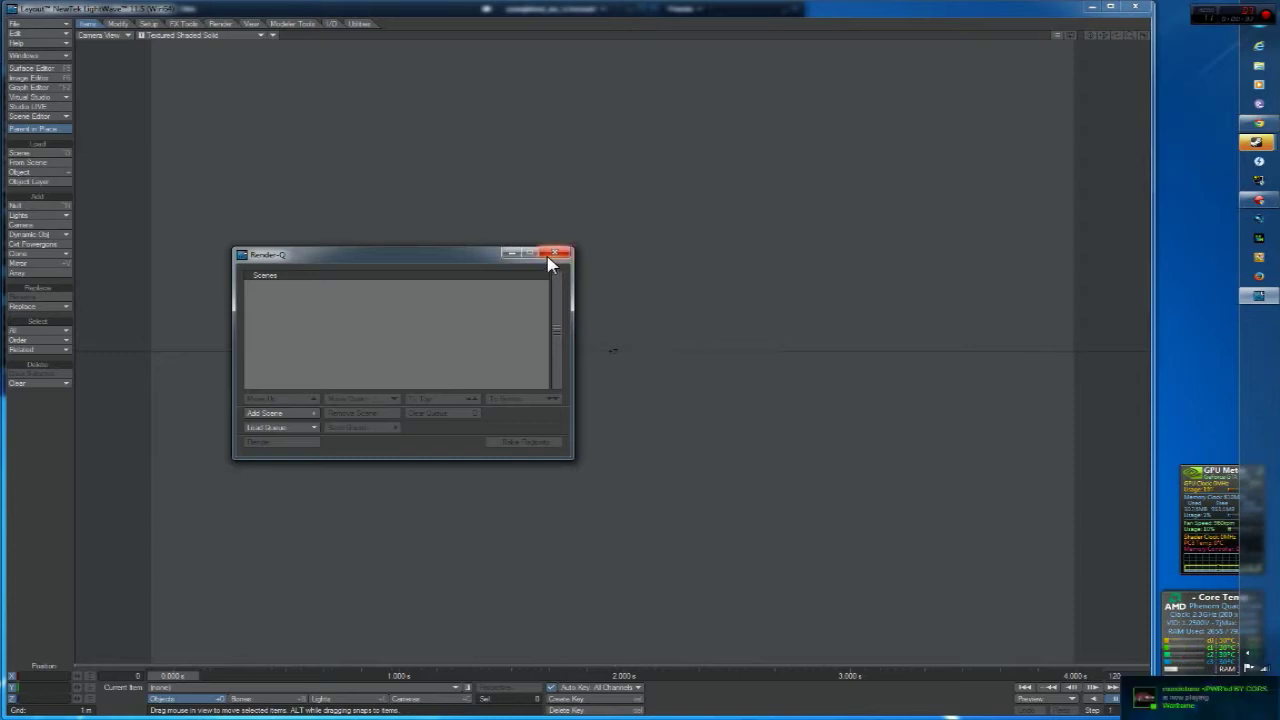
pyautogui.click(556, 254)
# Step: Raise the camera above the ground grid and rotate it to about 4.30° heading and 9.40° pitch
pyautogui.click(412, 698)
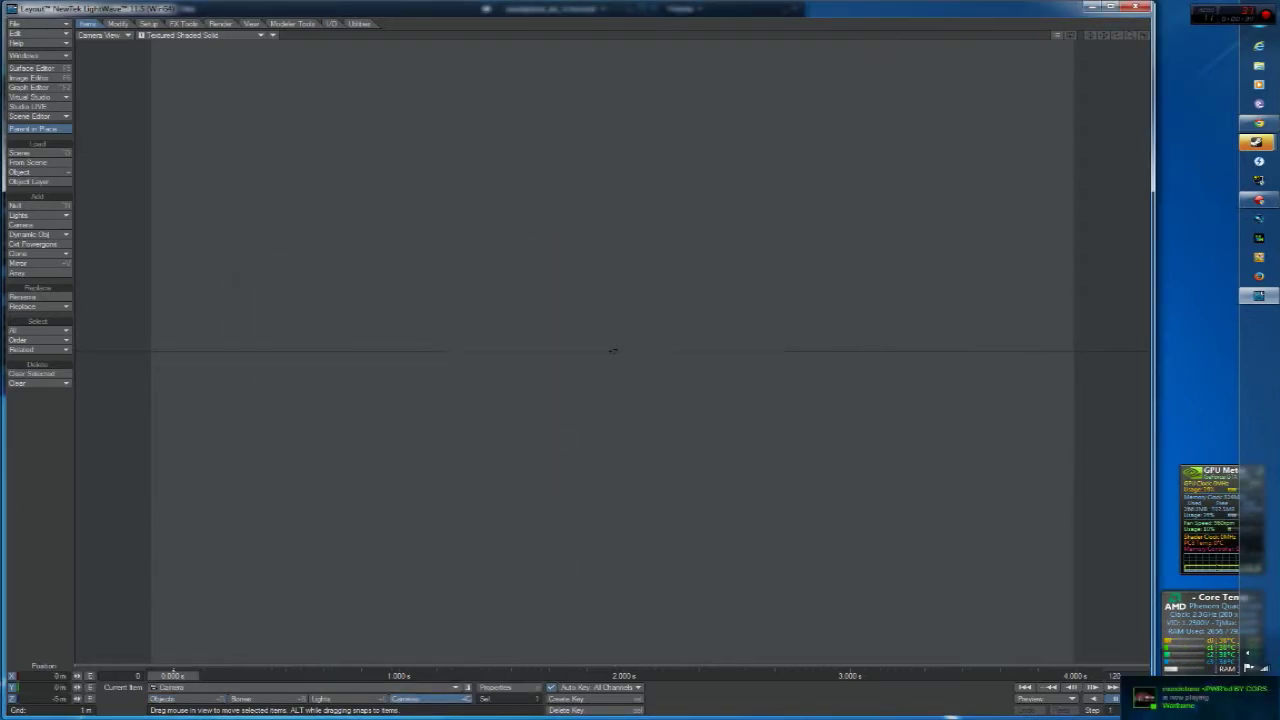
pyautogui.moveTo(572, 351); pyautogui.dragTo(572, 310, button='right')
pyautogui.press('y')
pyautogui.moveTo(610, 381)
pyautogui.mouseDown()
pyautogui.moveTo(605, 450)
pyautogui.moveTo(602, 345)
pyautogui.moveTo(599, 373)
pyautogui.mouseUp()
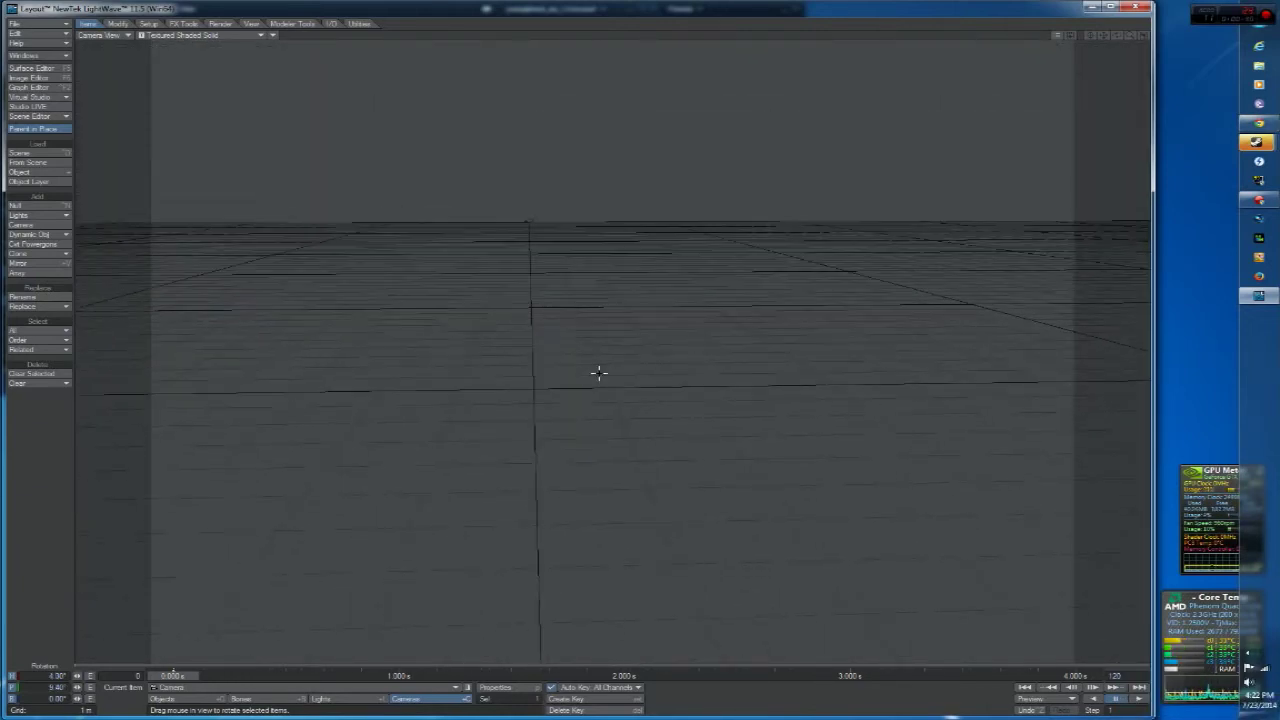
# Step: Look over the camera and general settings in Render Globals, and close the window
pyautogui.click(185, 23)
pyautogui.click(219, 25)
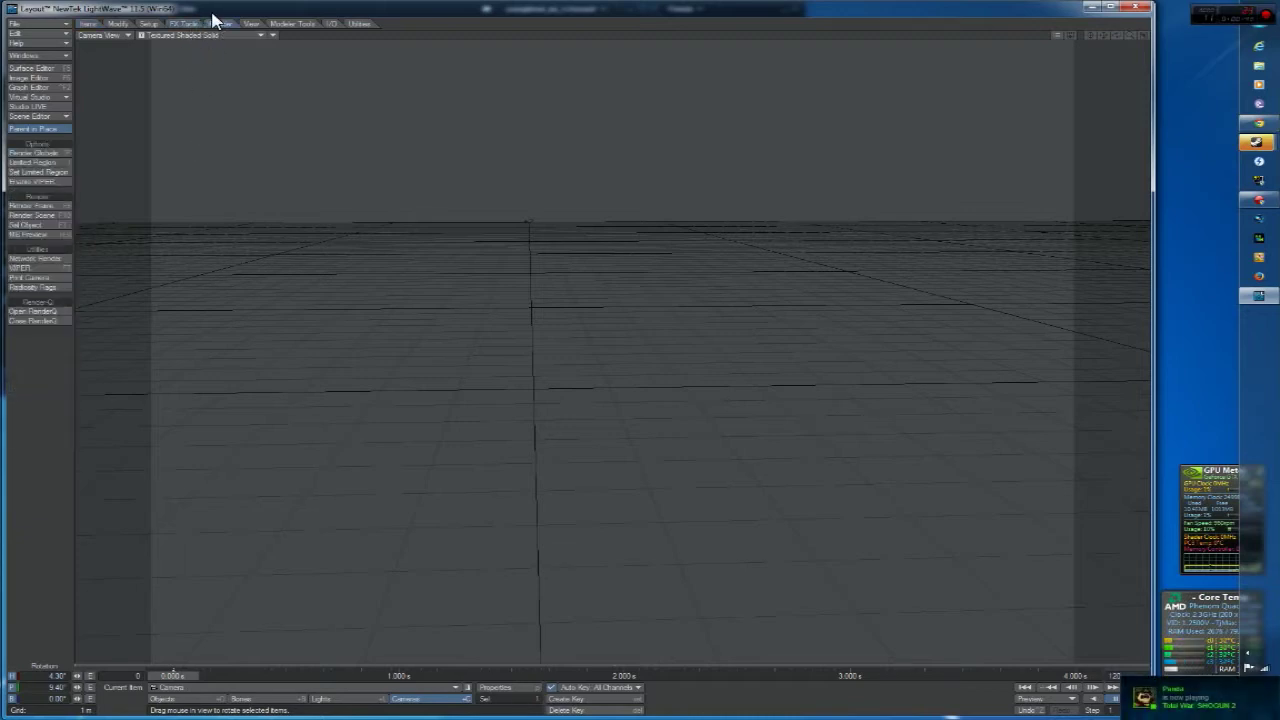
pyautogui.click(38, 154)
pyautogui.moveTo(684, 214); pyautogui.dragTo(759, 138)
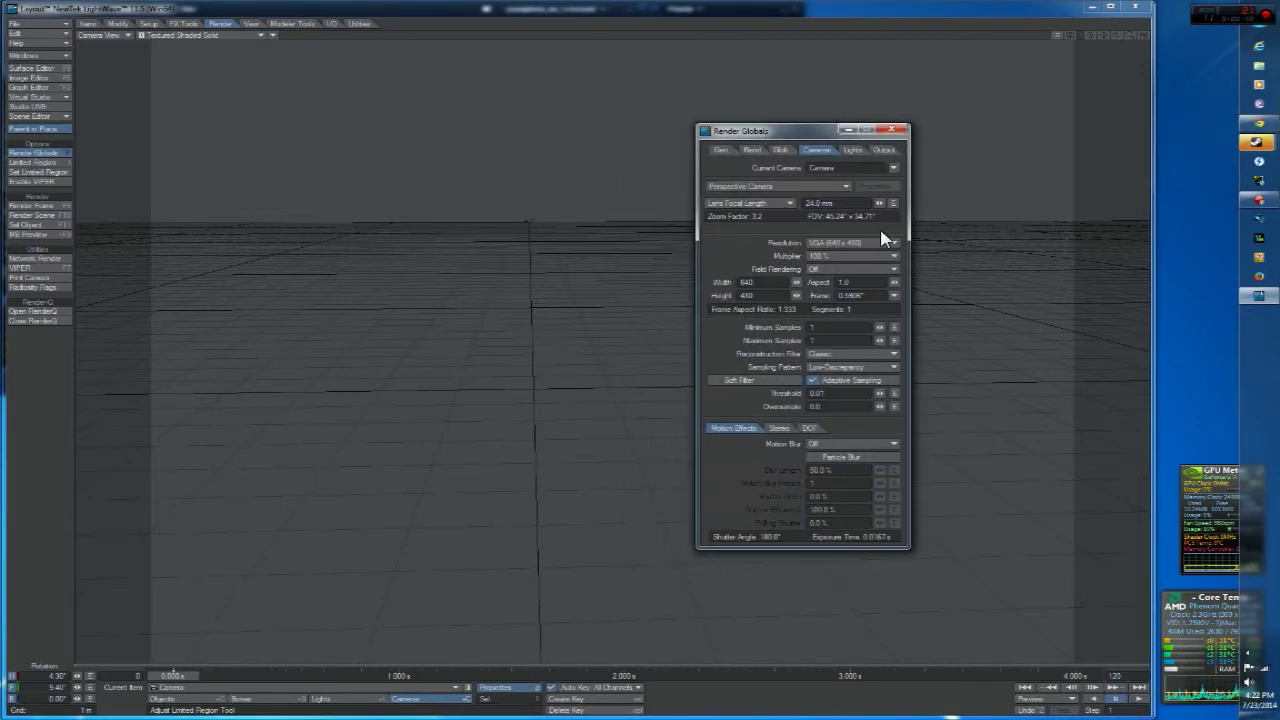
pyautogui.click(721, 153)
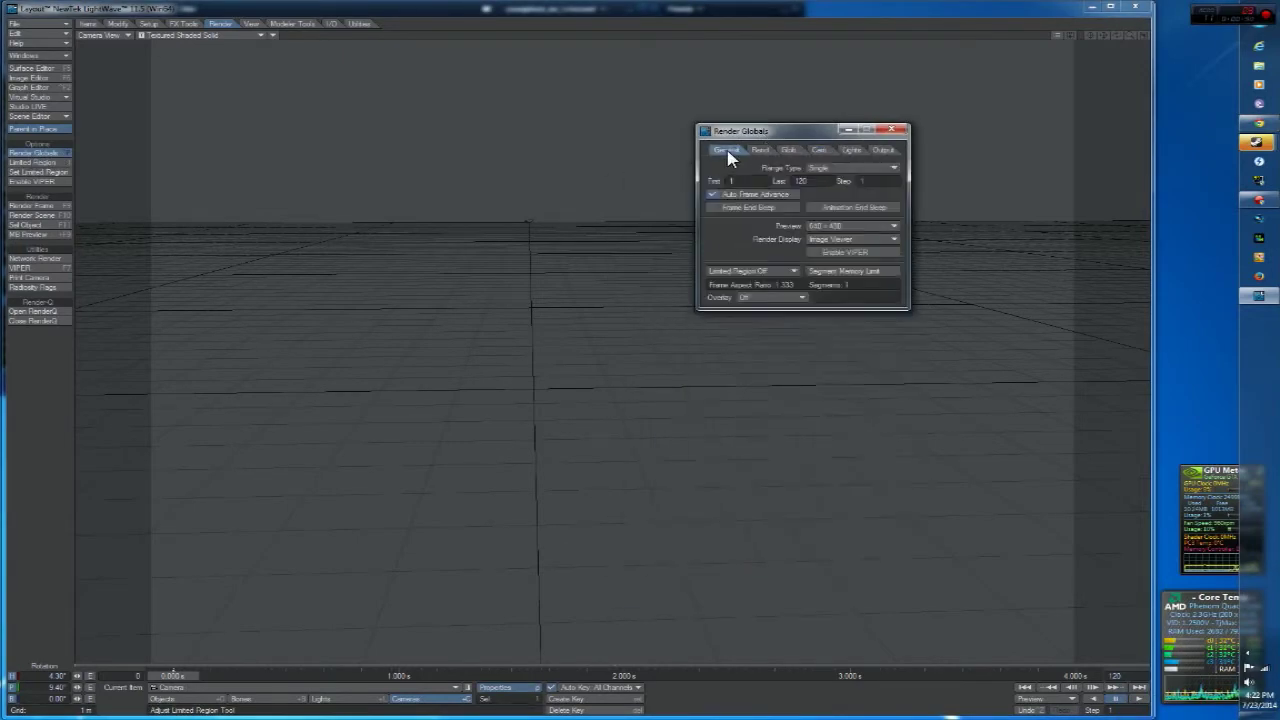
pyautogui.click(891, 130)
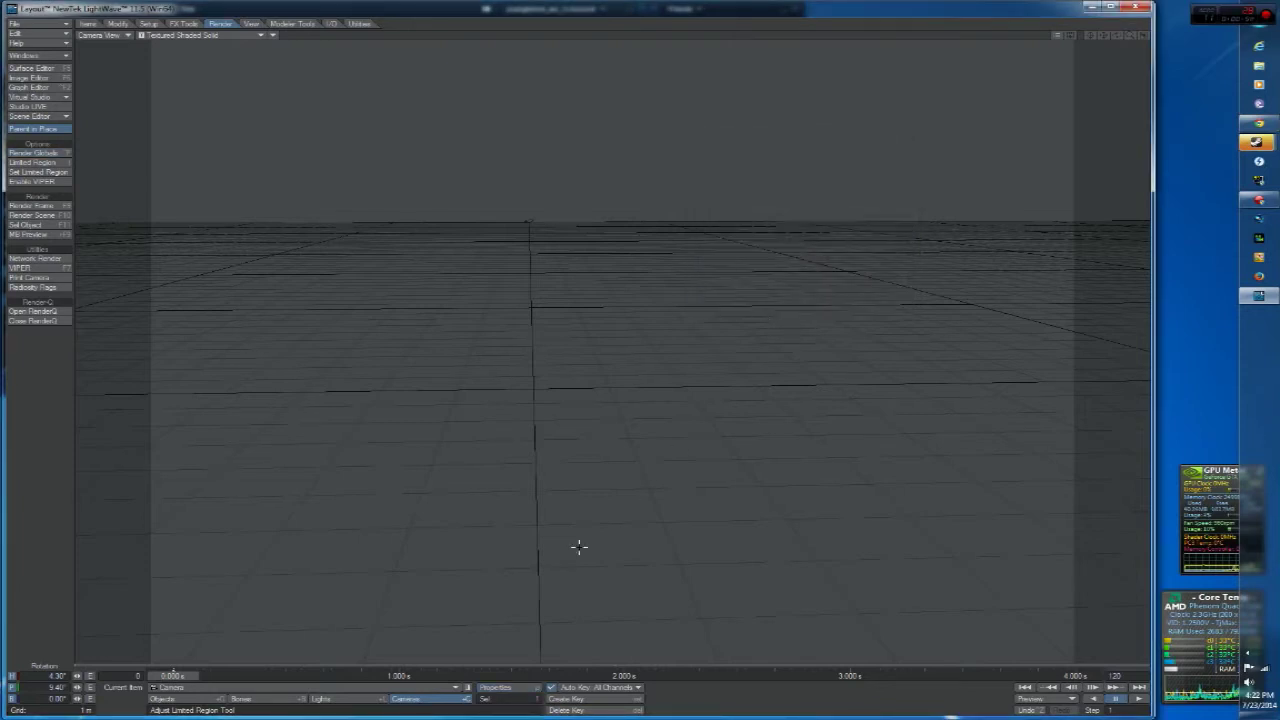
# Step: Open the camera's properties and switch to the general render settings
pyautogui.click(415, 702)
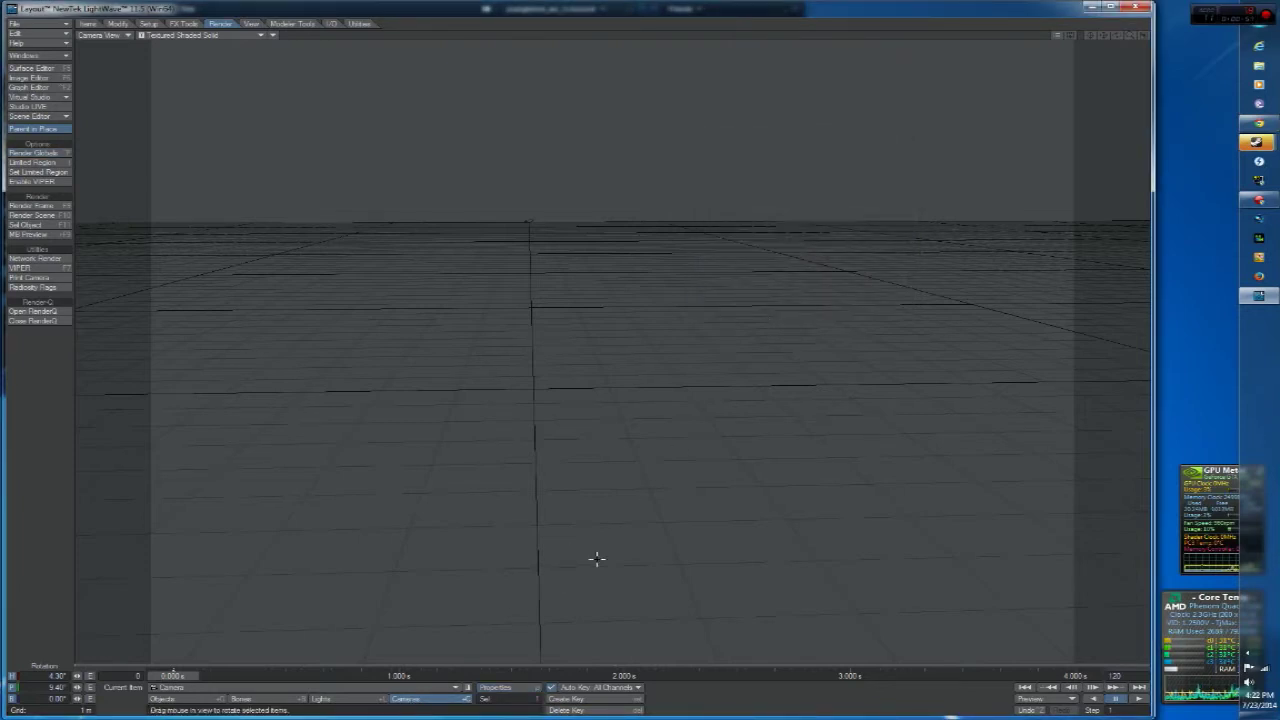
pyautogui.press('p')
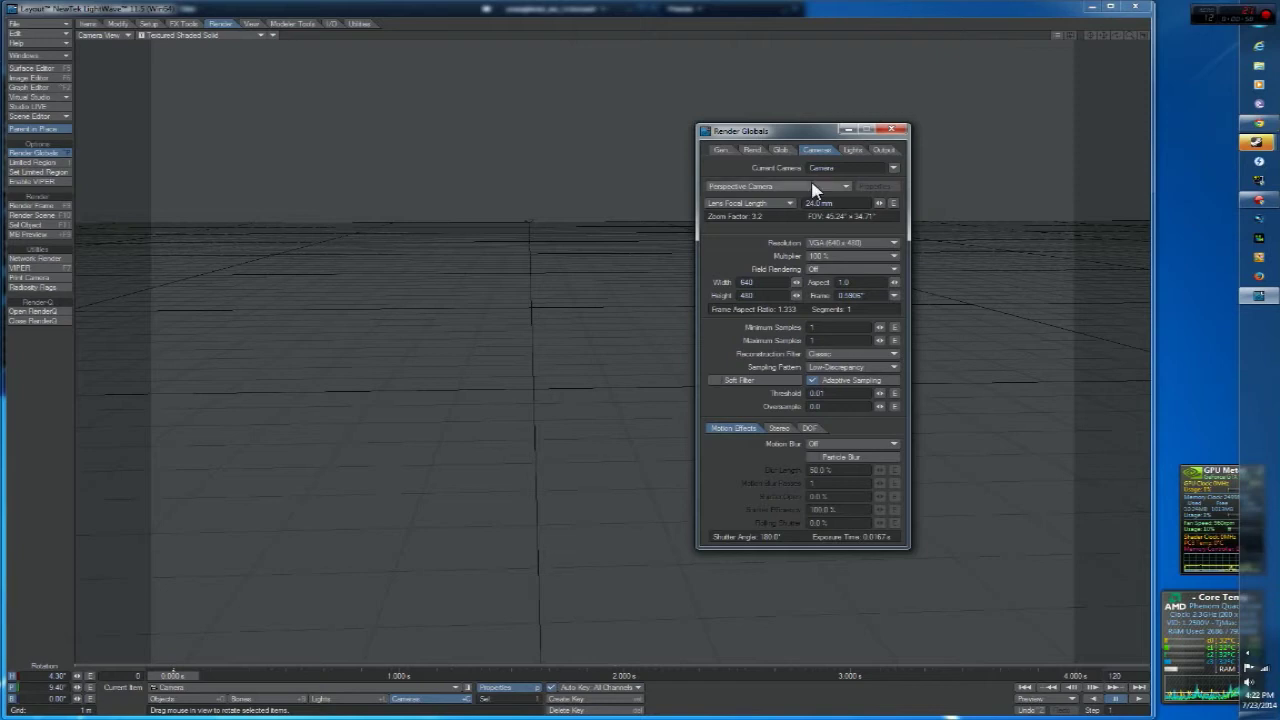
pyautogui.moveTo(783, 138); pyautogui.dragTo(703, 180)
pyautogui.click(754, 130)
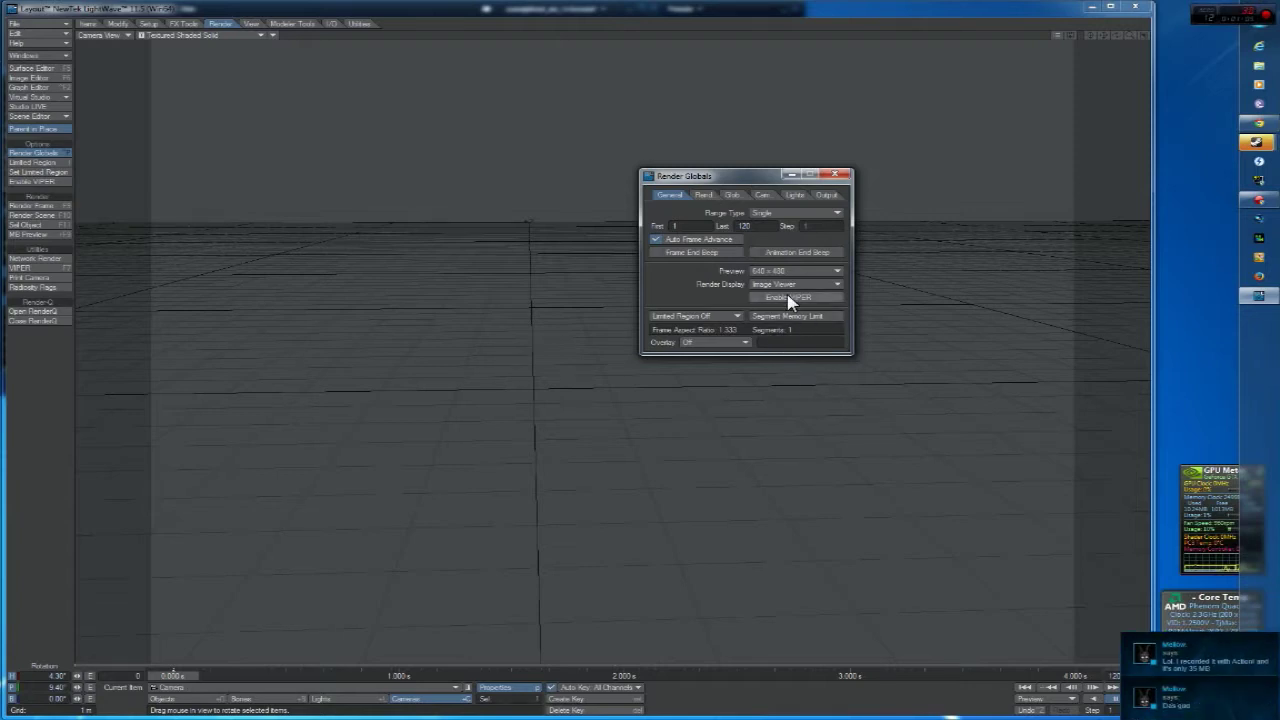
pyautogui.moveTo(729, 177); pyautogui.dragTo(603, 106)
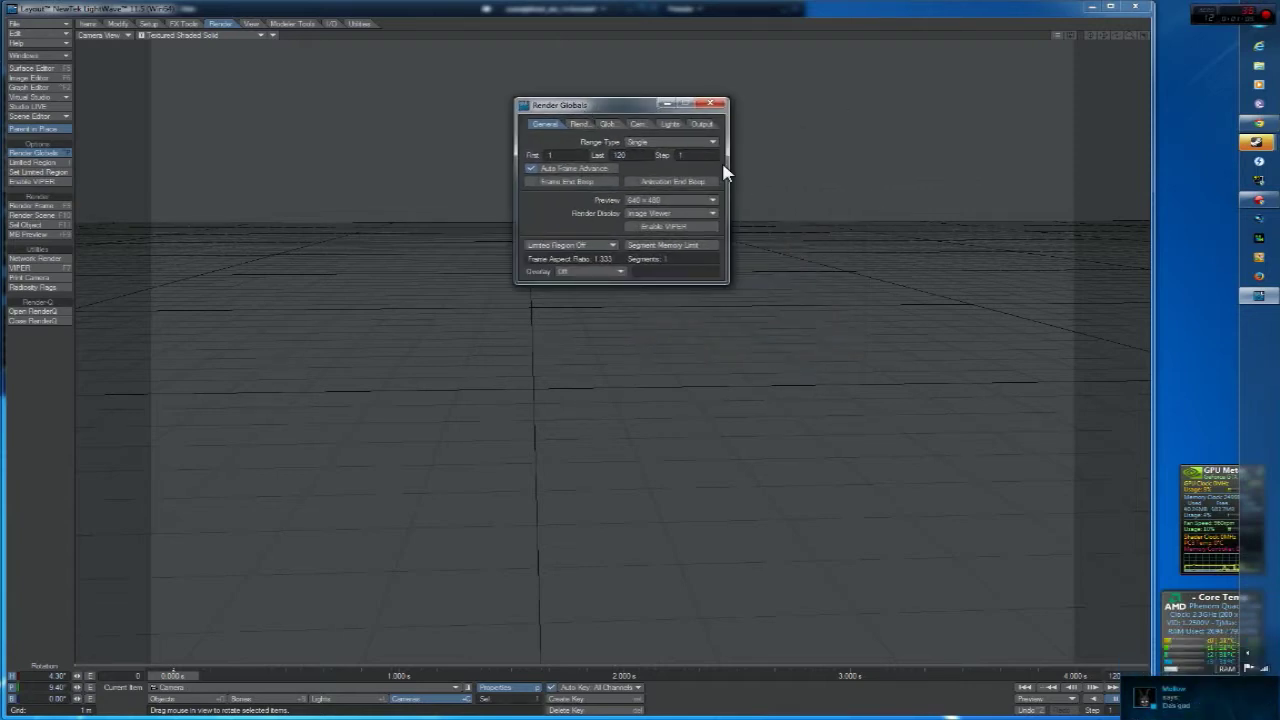
# Step: Examine the available range types for the render without changing the Single setting
pyautogui.click(646, 148)
pyautogui.click(588, 148)
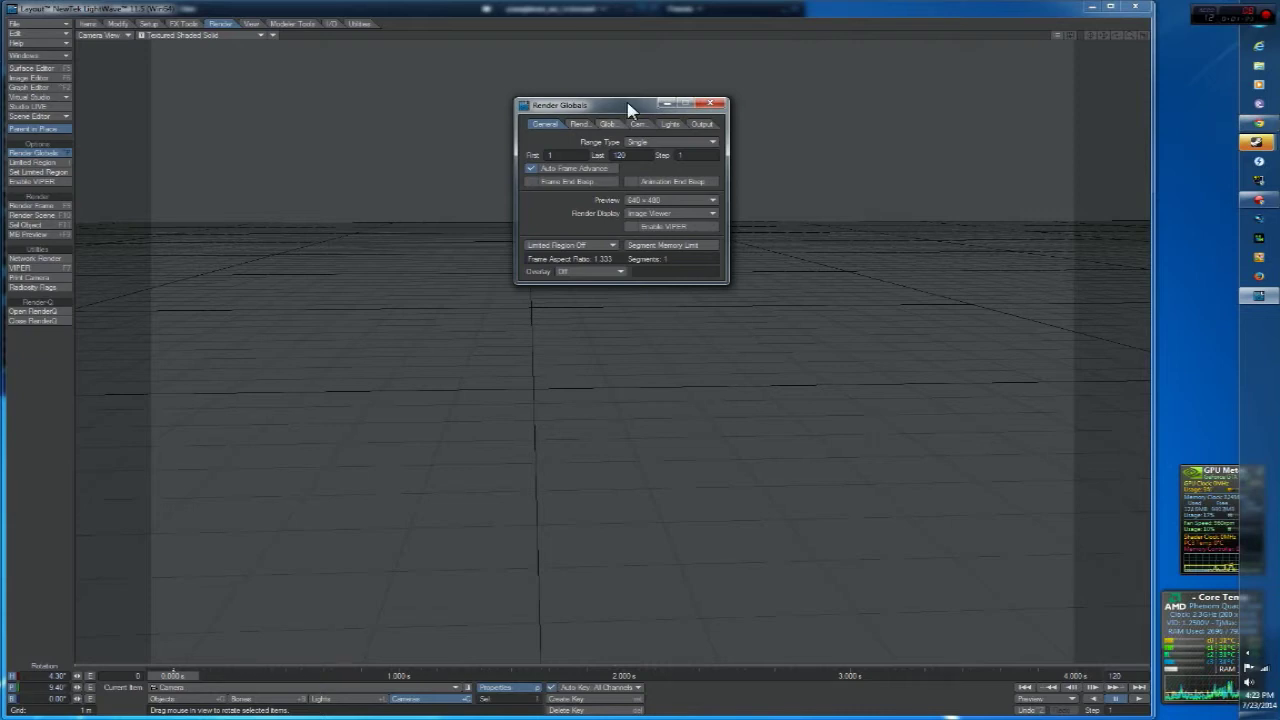
pyautogui.click(646, 144)
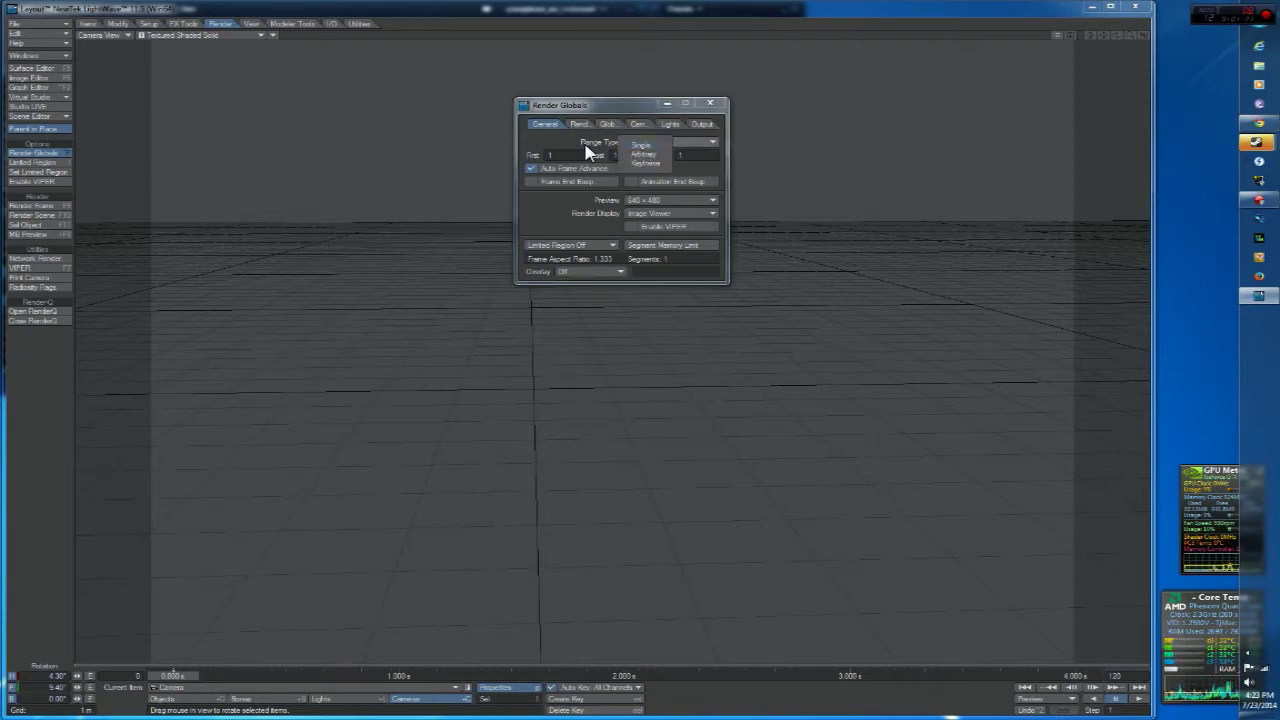
pyautogui.click(587, 151)
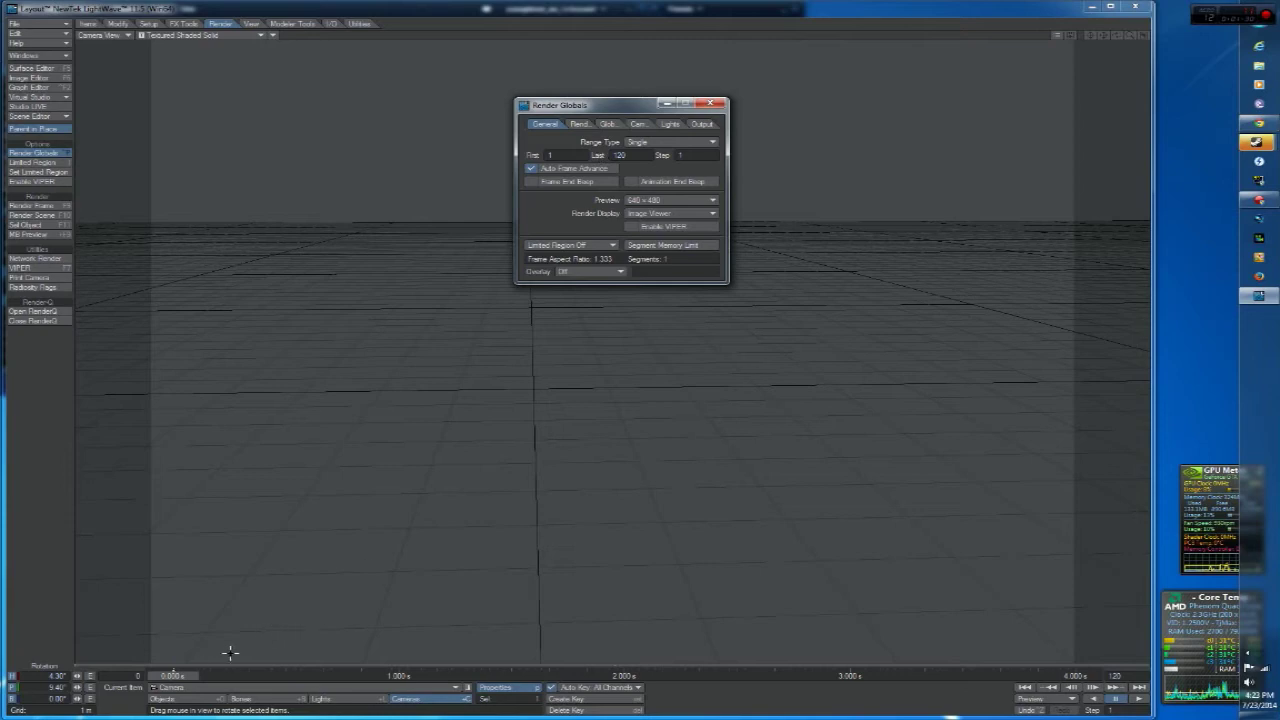
# Step: Review the first and last frame values of the render range
pyautogui.moveTo(171, 676)
pyautogui.mouseDown()
pyautogui.moveTo(752, 675)
pyautogui.moveTo(172, 675)
pyautogui.mouseUp()
pyautogui.click(556, 155)
pyautogui.press('Return')
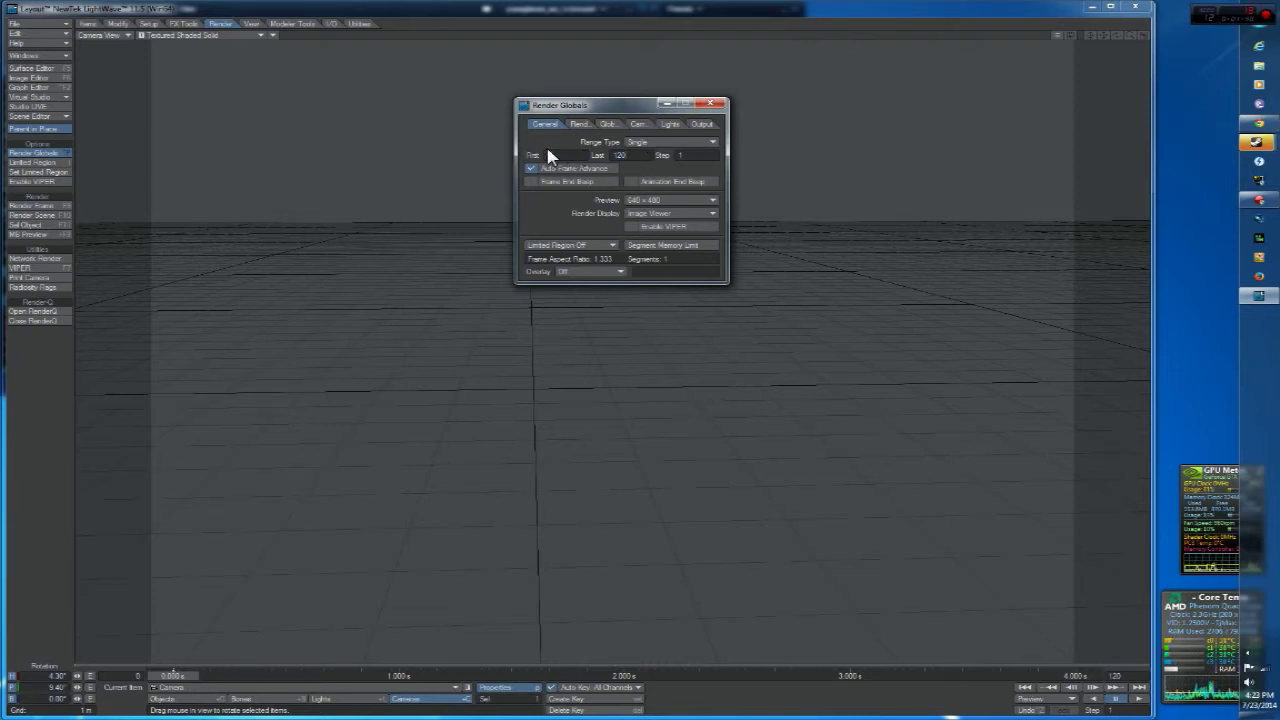
pyautogui.moveTo(632, 155); pyautogui.dragTo(585, 156)
pyautogui.click(649, 160)
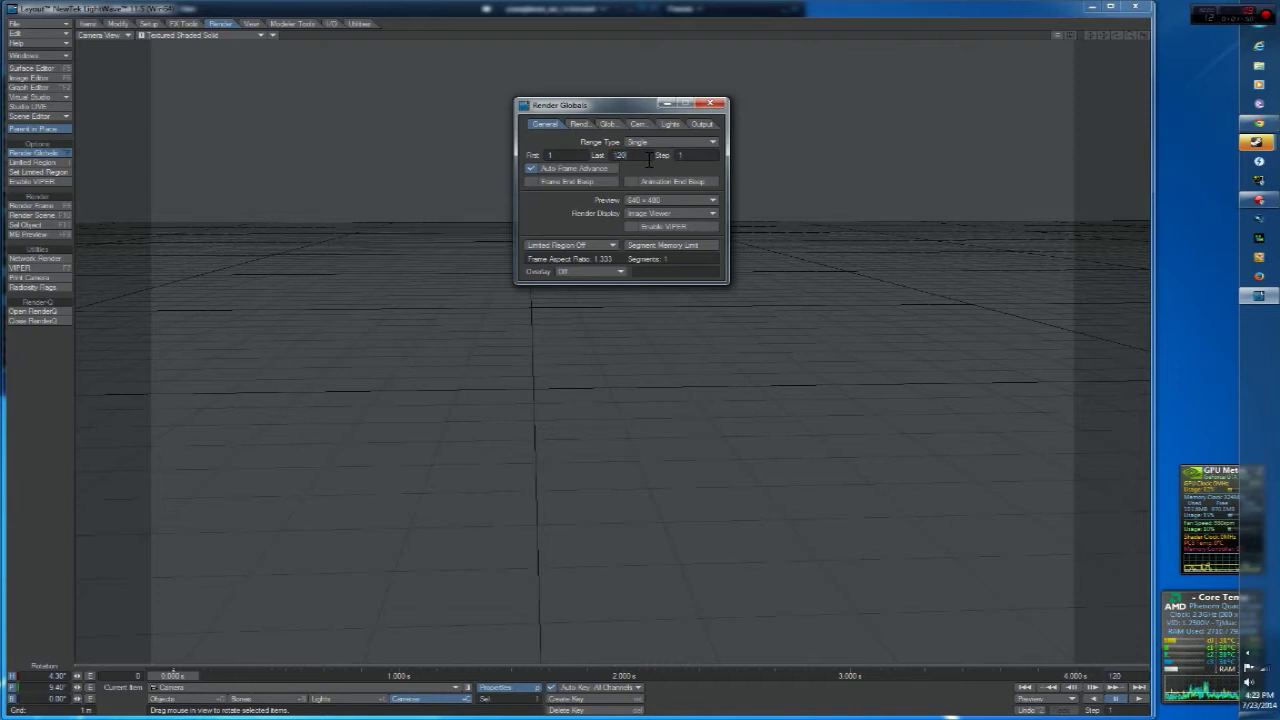
pyautogui.moveTo(587, 105); pyautogui.dragTo(602, 98)
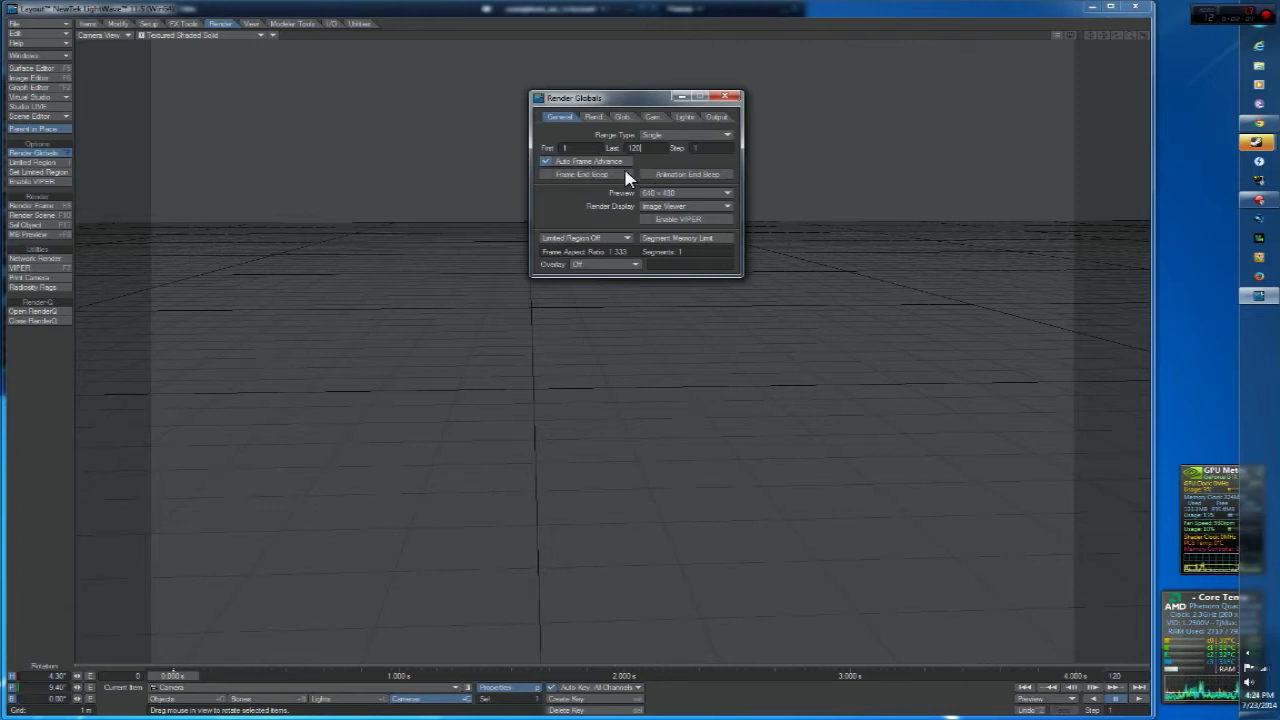
pyautogui.moveTo(575, 97); pyautogui.dragTo(547, 95)
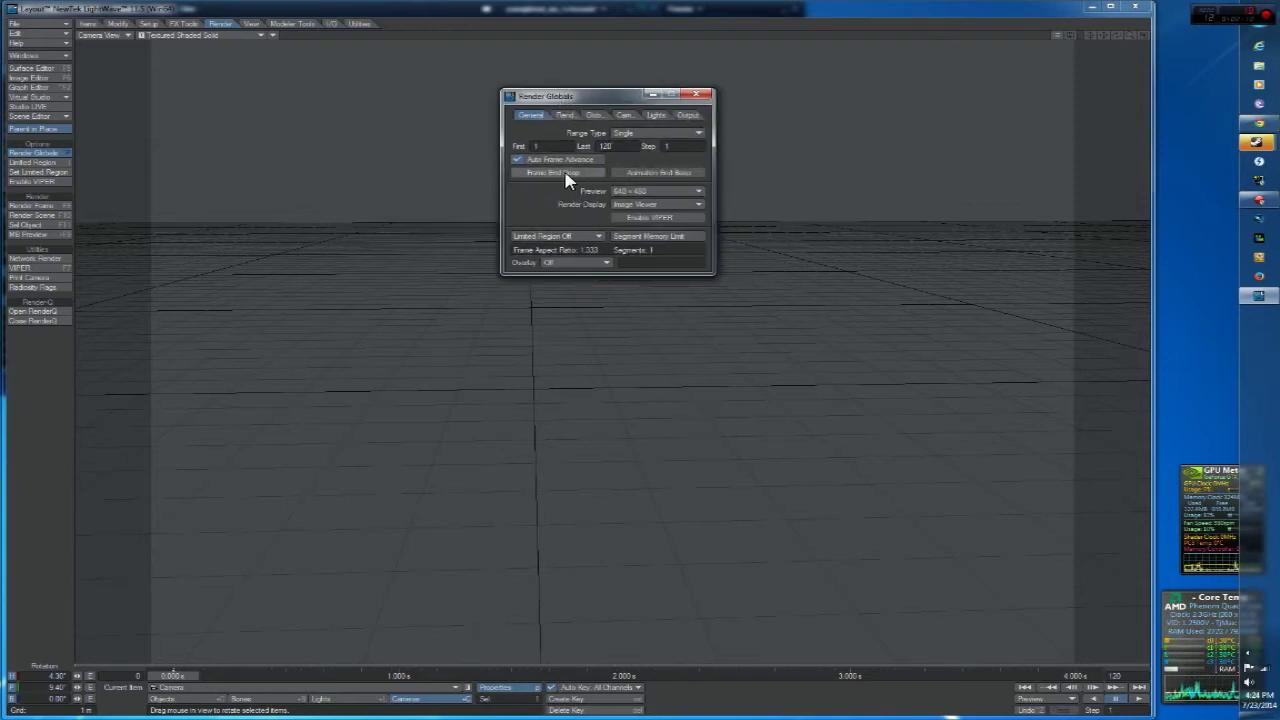
# Step: Turn Animation End Beep on and back off
pyautogui.click(622, 173)
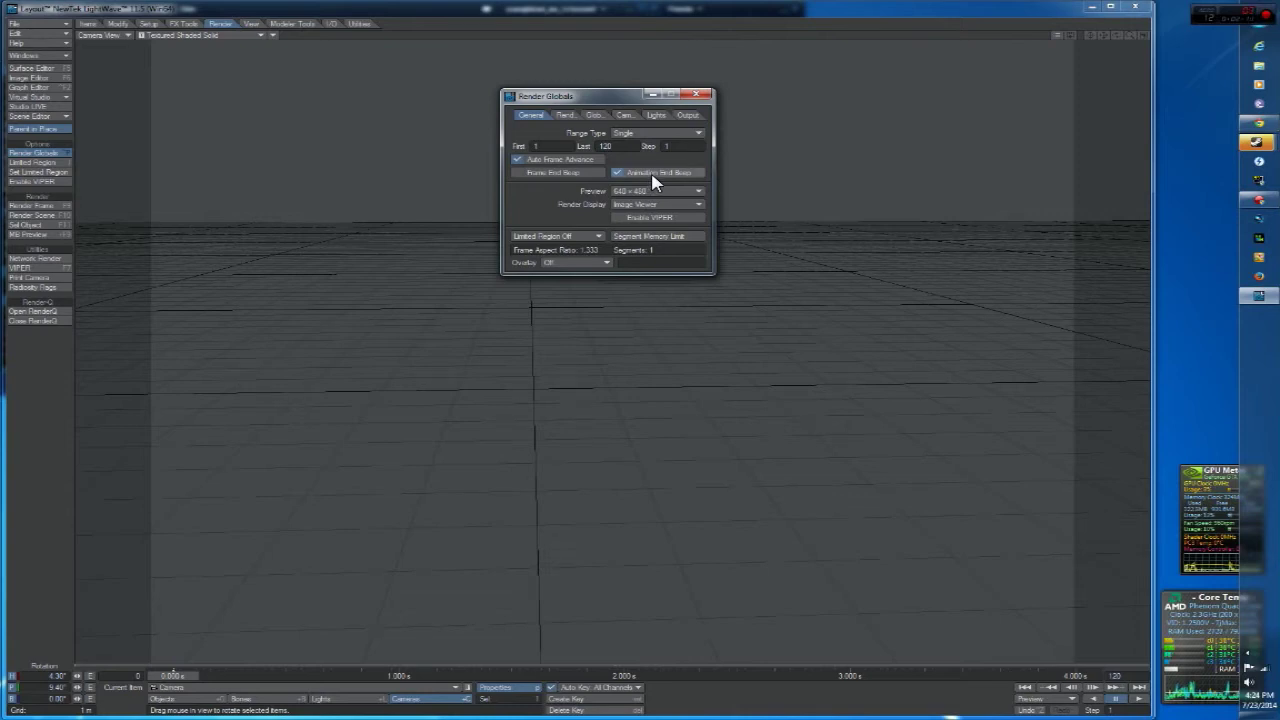
pyautogui.click(620, 178)
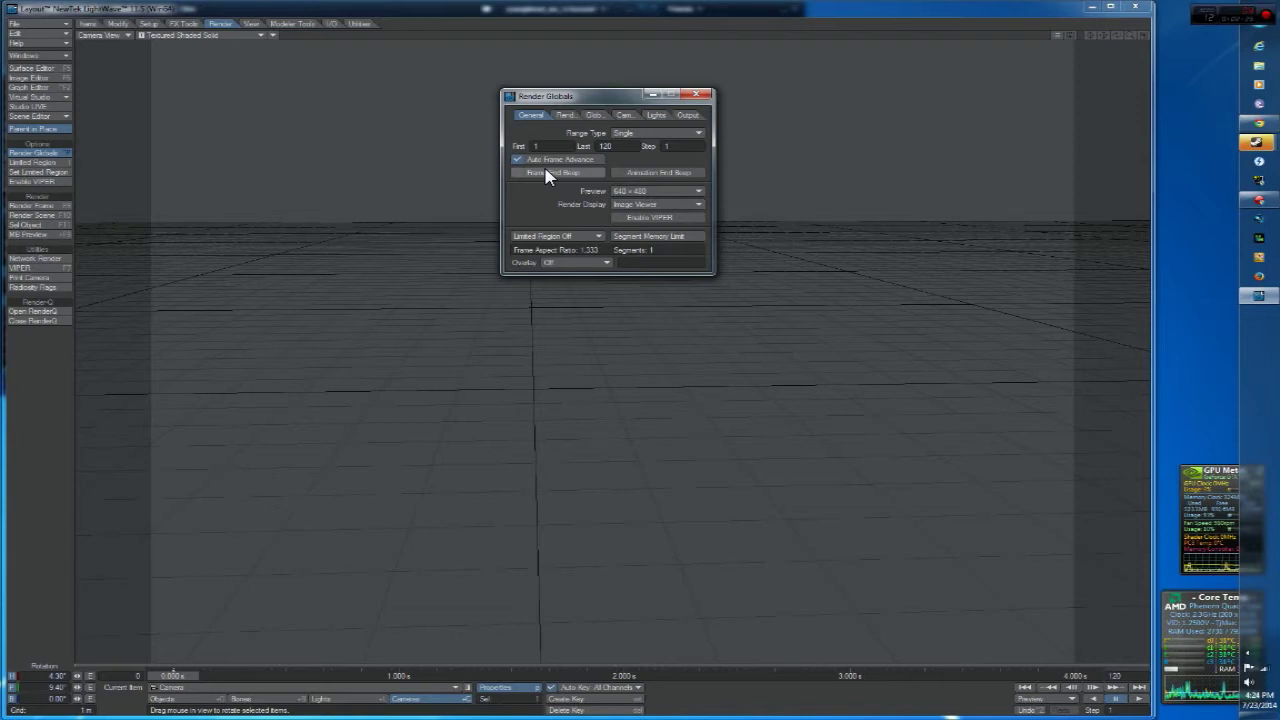
# Step: Review the render preview size choices and choose 640 x 480
pyautogui.click(630, 191)
pyautogui.click(628, 179)
pyautogui.click(638, 192)
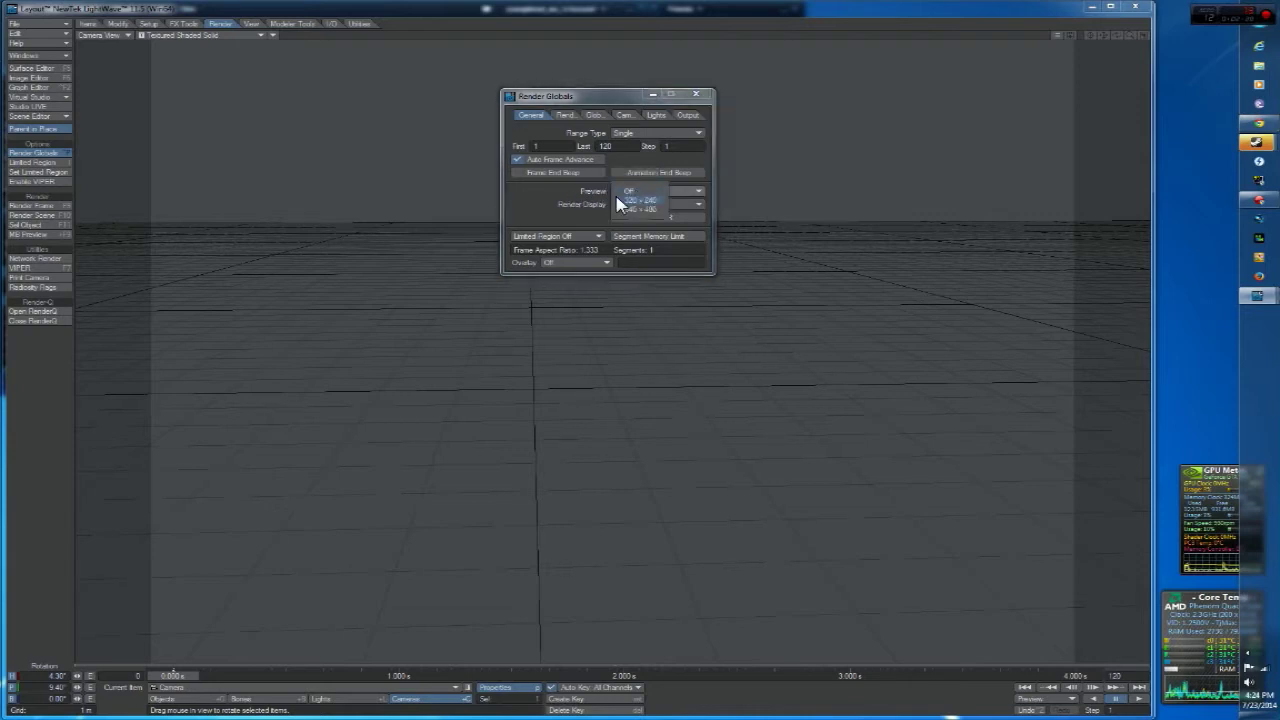
pyautogui.click(640, 208)
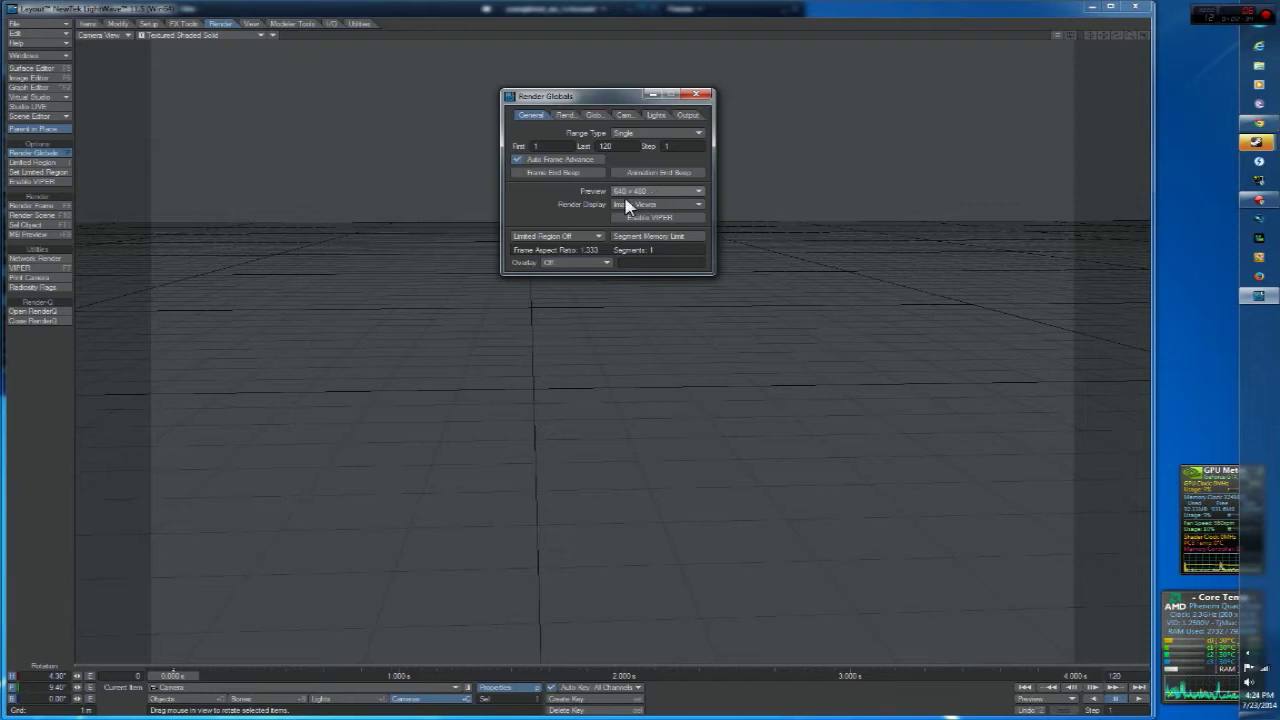
# Step: Examine the available render display options while keeping Image Viewer
pyautogui.moveTo(575, 100); pyautogui.dragTo(690, 193)
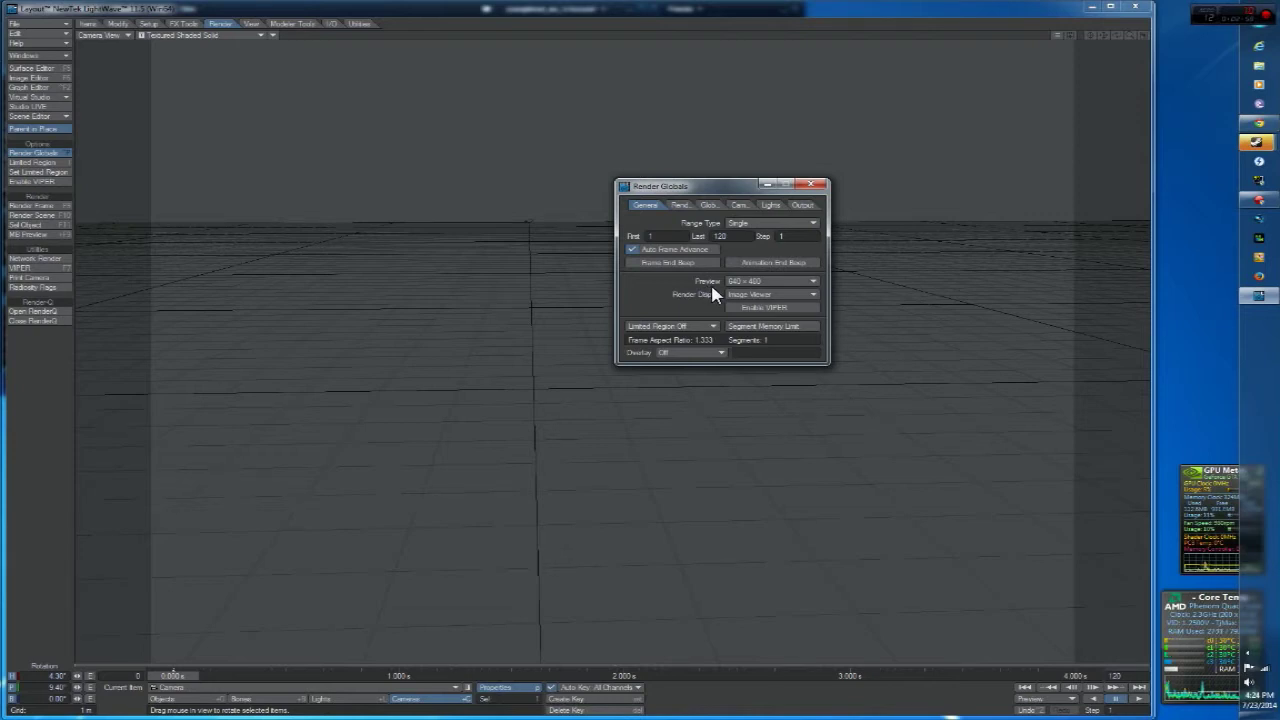
pyautogui.click(750, 295)
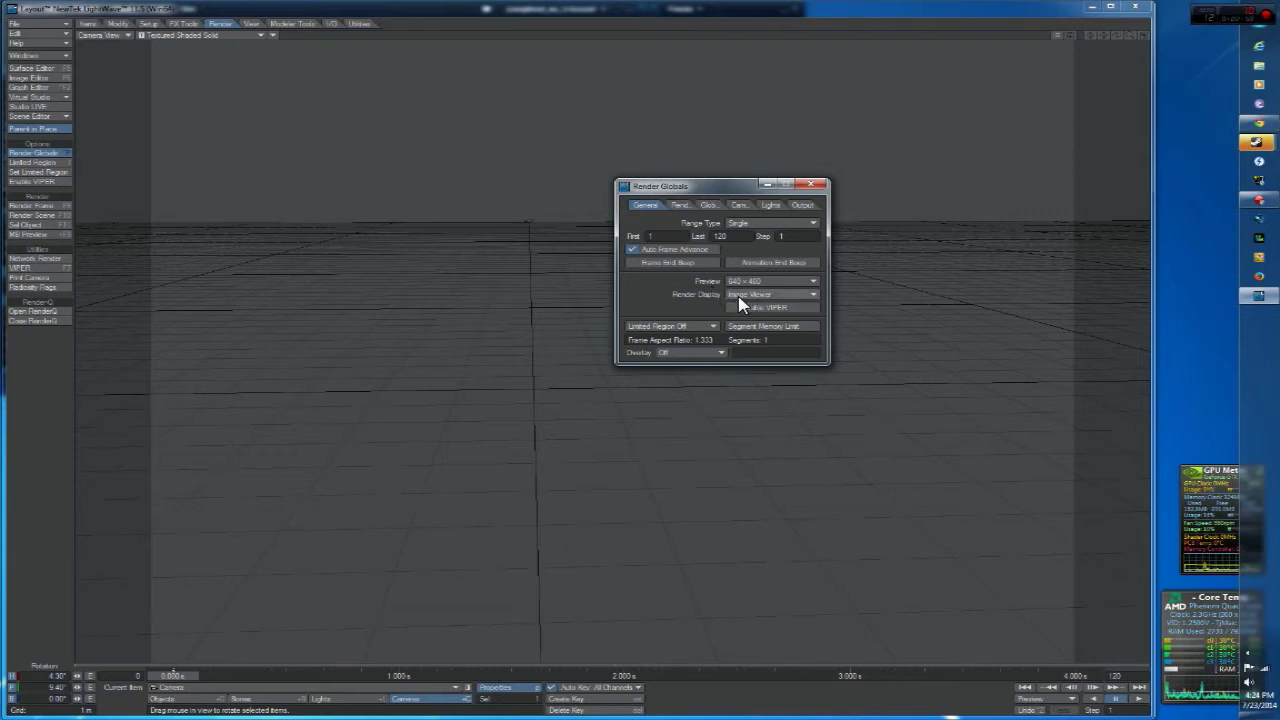
pyautogui.click(645, 289)
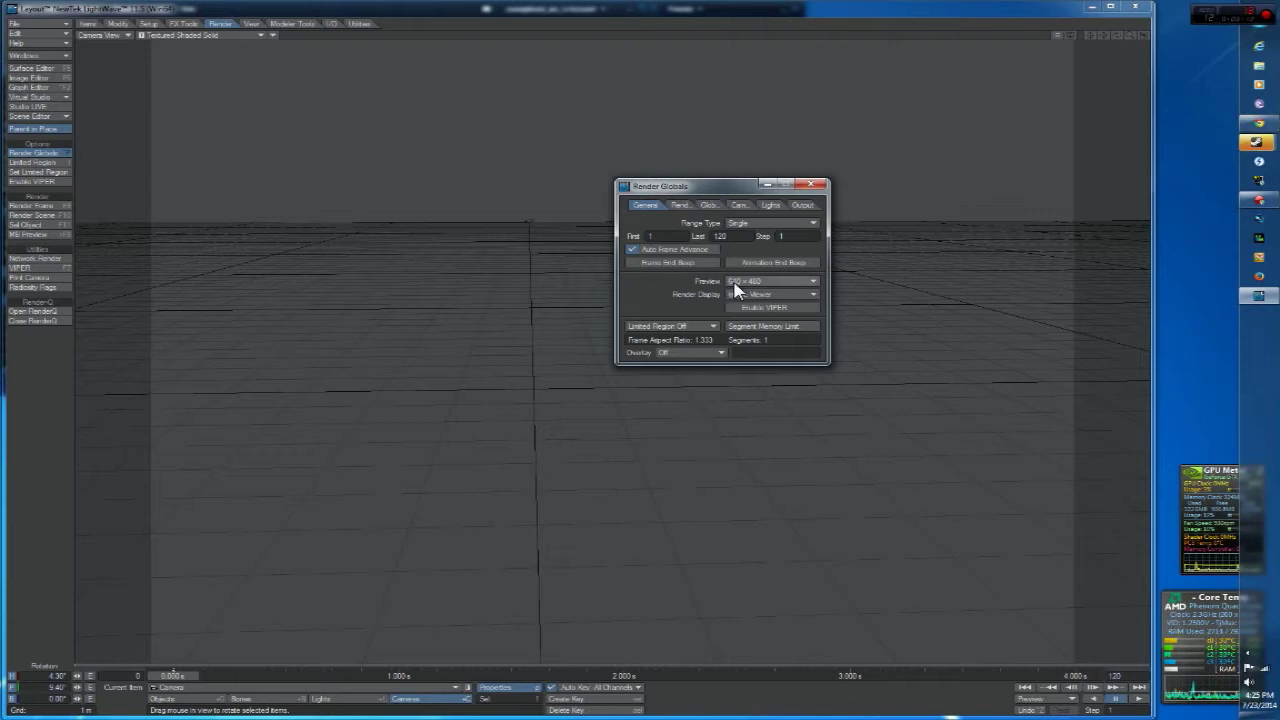
pyautogui.click(733, 282)
pyautogui.click(690, 282)
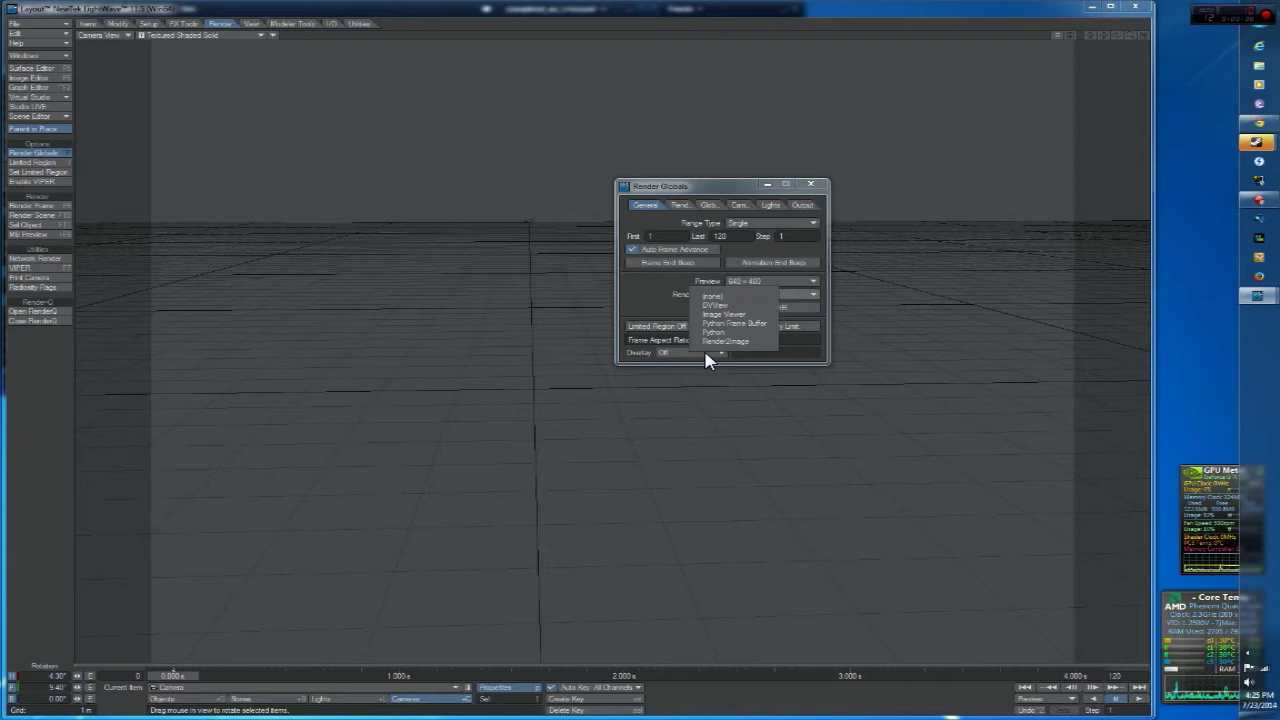
pyautogui.click(658, 282)
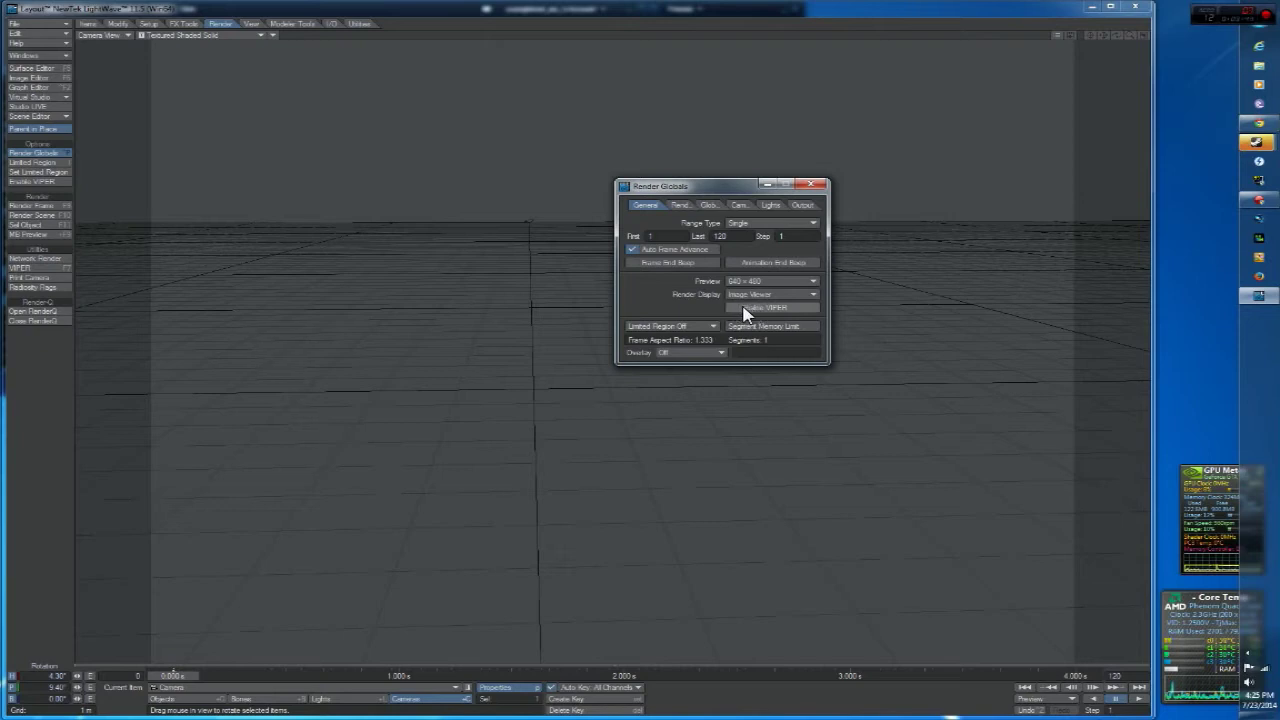
# Step: Enable VIPER, view its preview window, and close that window
pyautogui.click(45, 268)
pyautogui.moveTo(179, 46); pyautogui.dragTo(323, 215)
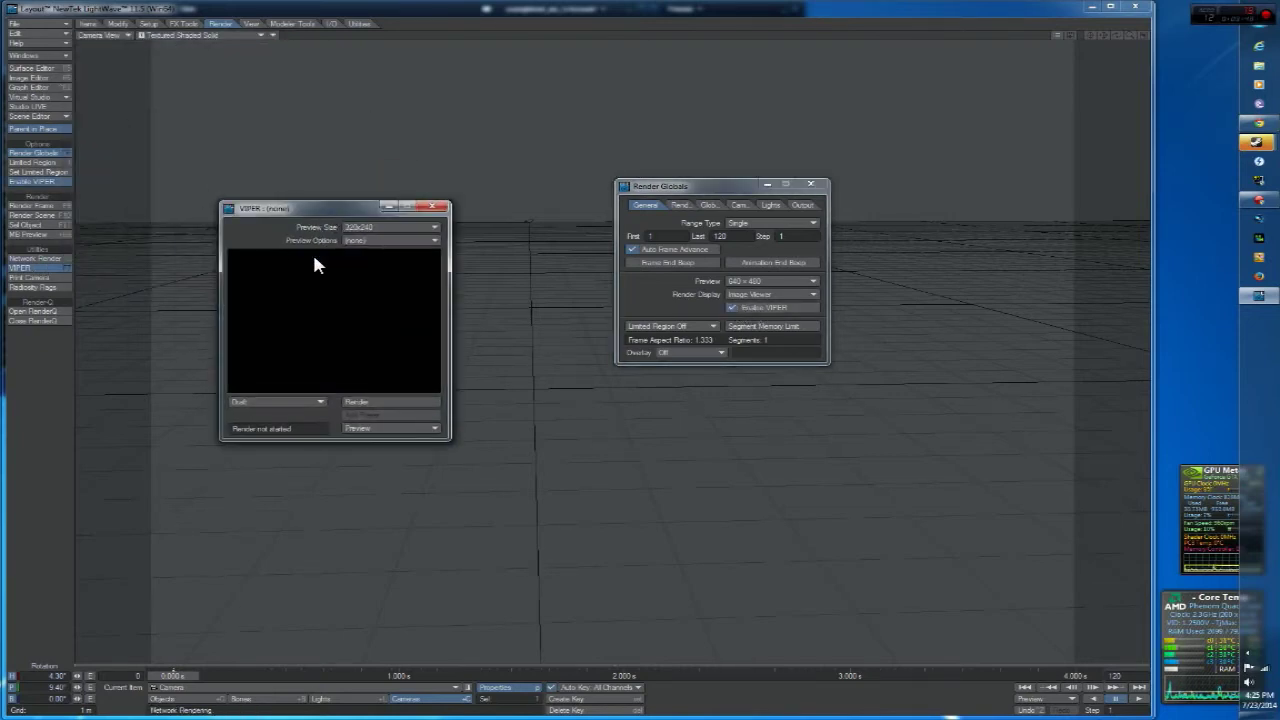
pyautogui.moveTo(295, 209); pyautogui.dragTo(357, 215)
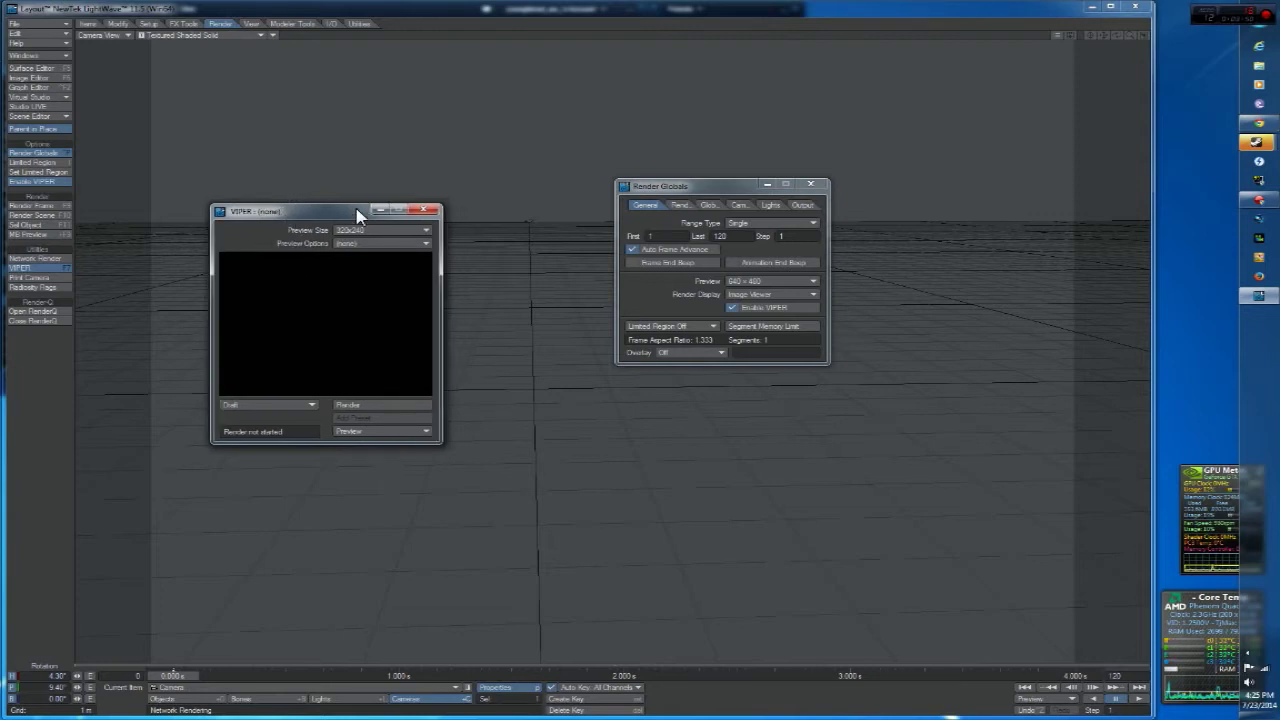
pyautogui.click(427, 210)
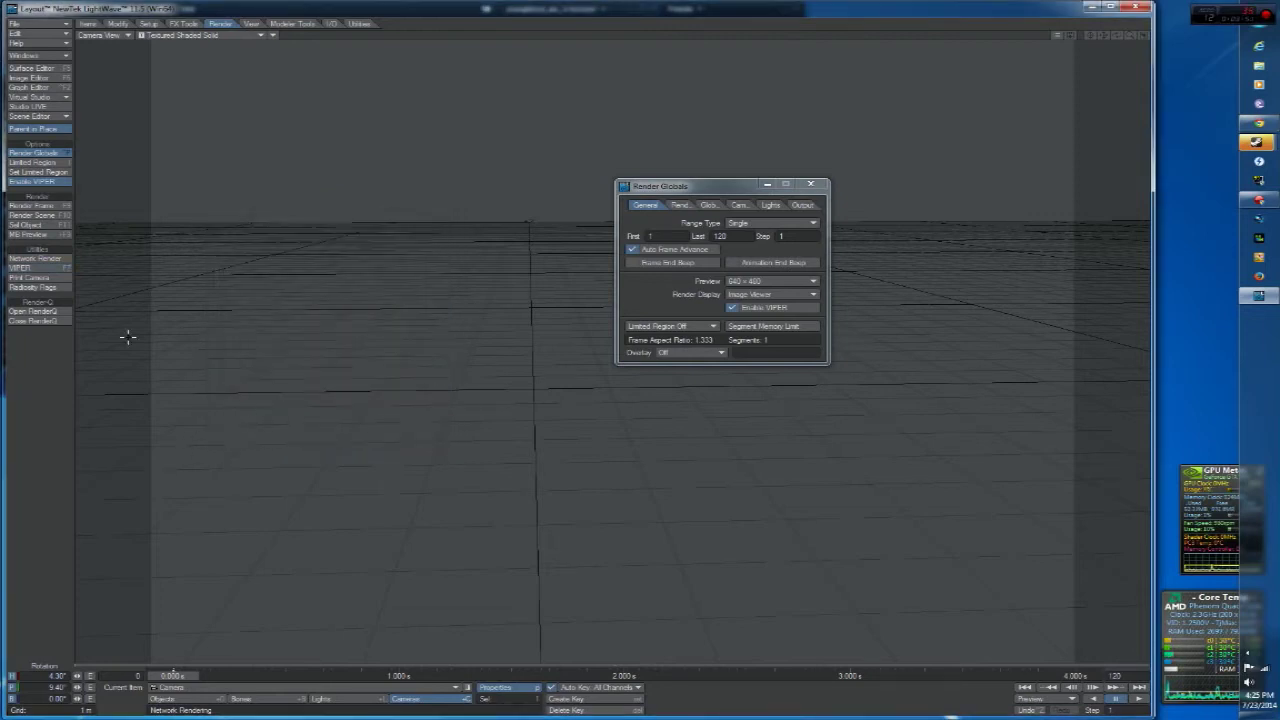
# Step: Add an HV Emitter particle emitter with its default name to the scene, and close its FX settings
pyautogui.click(148, 23)
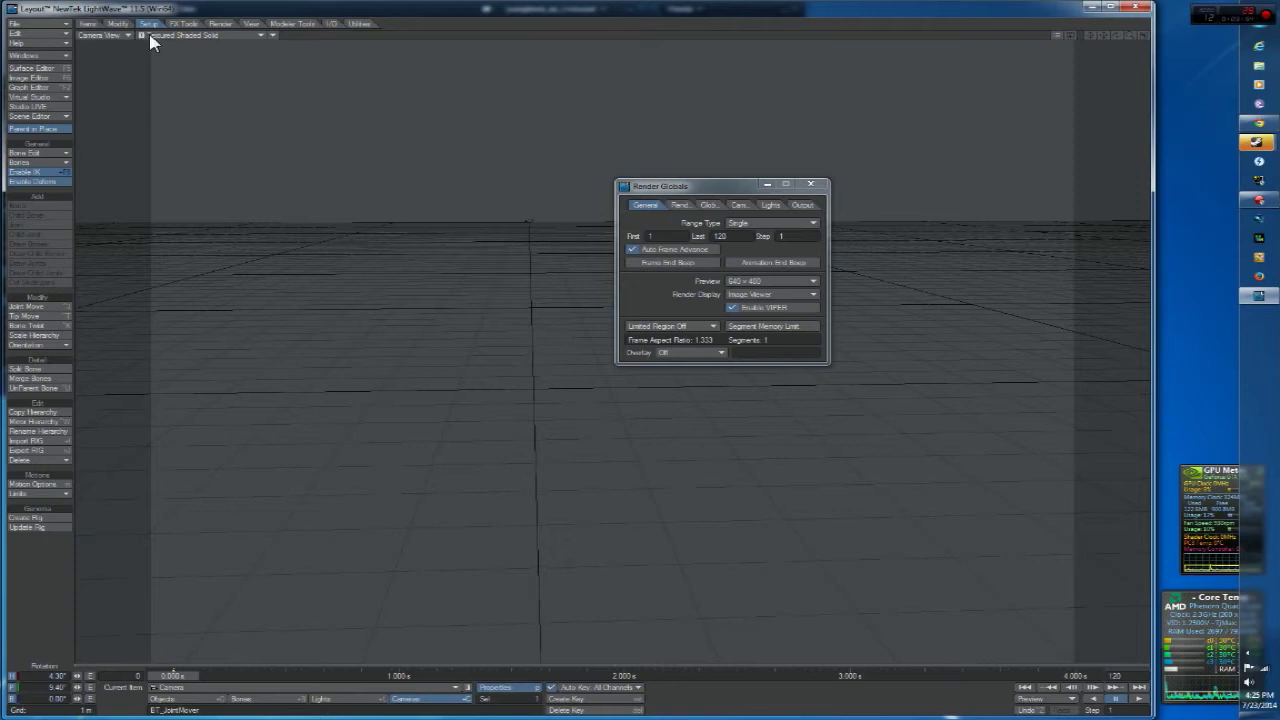
pyautogui.click(182, 23)
pyautogui.click(112, 23)
pyautogui.click(89, 23)
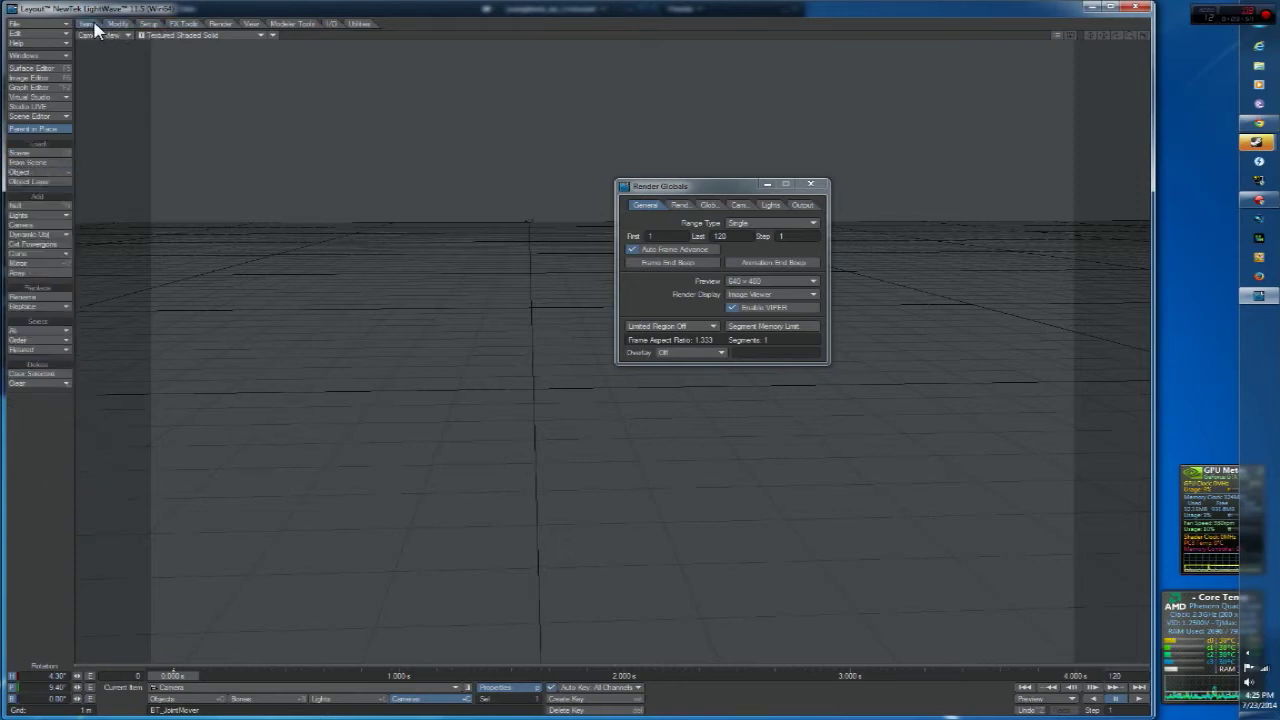
pyautogui.click(45, 234)
pyautogui.click(40, 287)
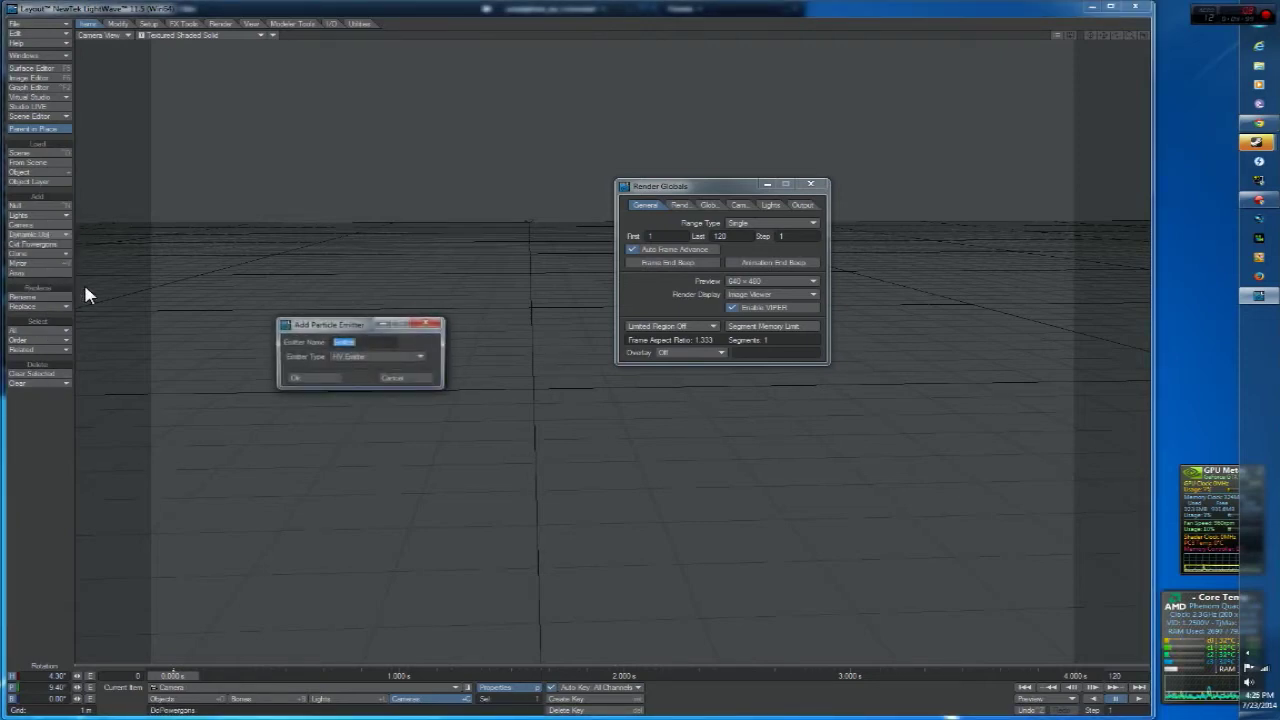
pyautogui.click(297, 378)
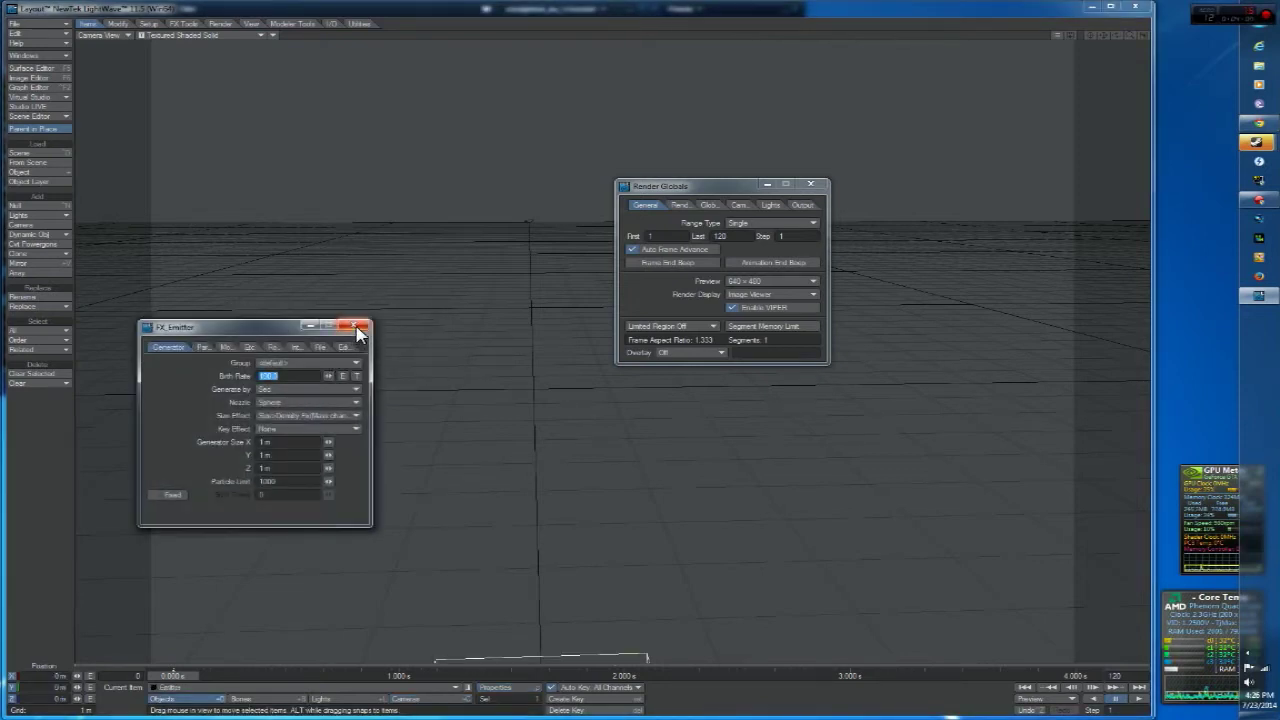
pyautogui.click(358, 328)
# Step: Reposition the camera to bring the particle emitter's box into view, and reselect the emitter
pyautogui.click(421, 699)
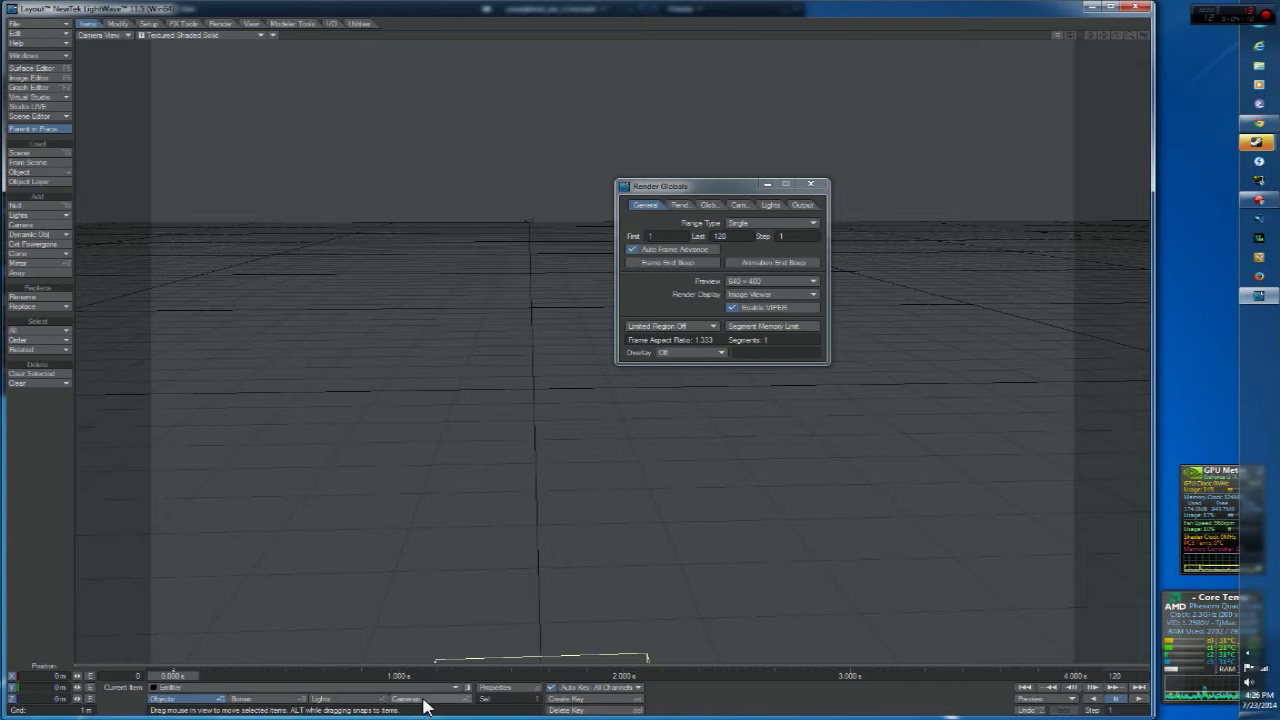
pyautogui.moveTo(412, 381)
pyautogui.mouseDown()
pyautogui.moveTo(412, 424)
pyautogui.moveTo(410, 373)
pyautogui.mouseUp()
pyautogui.click(470, 319)
# Step: Add a HyperVoxels volumetric effect to the scene and open its settings
pyautogui.click(62, 56)
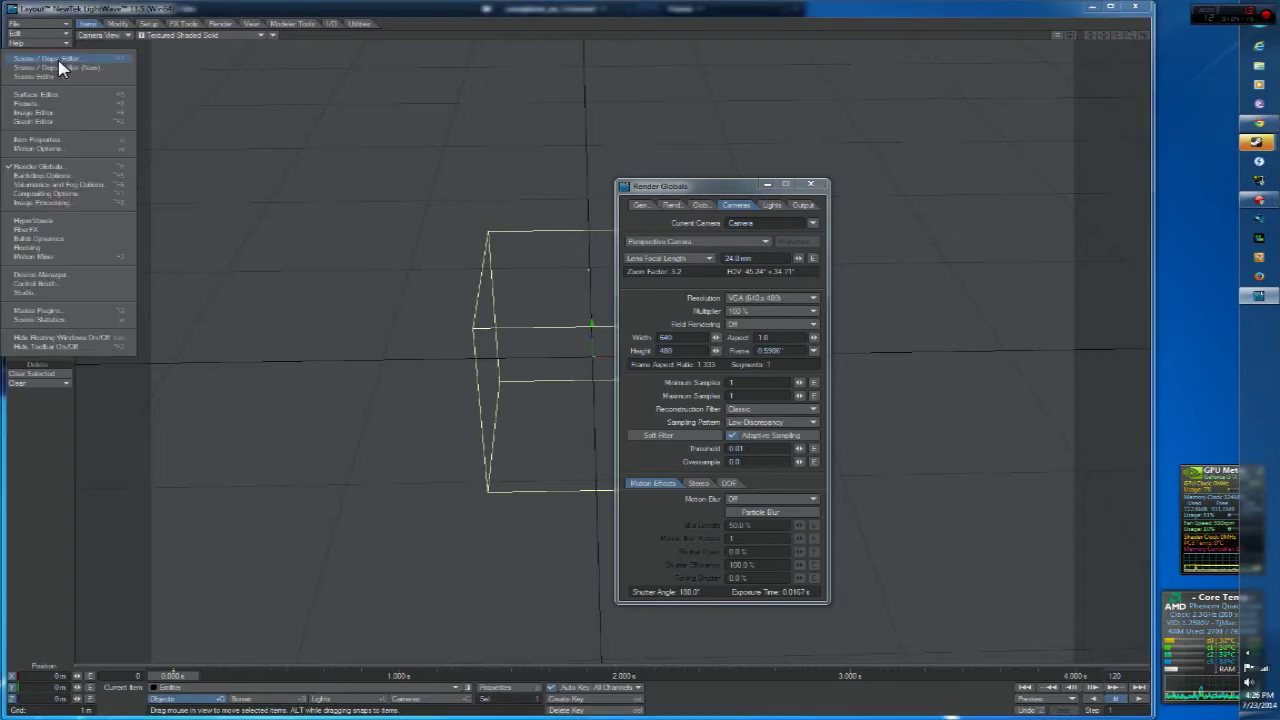
pyautogui.click(55, 184)
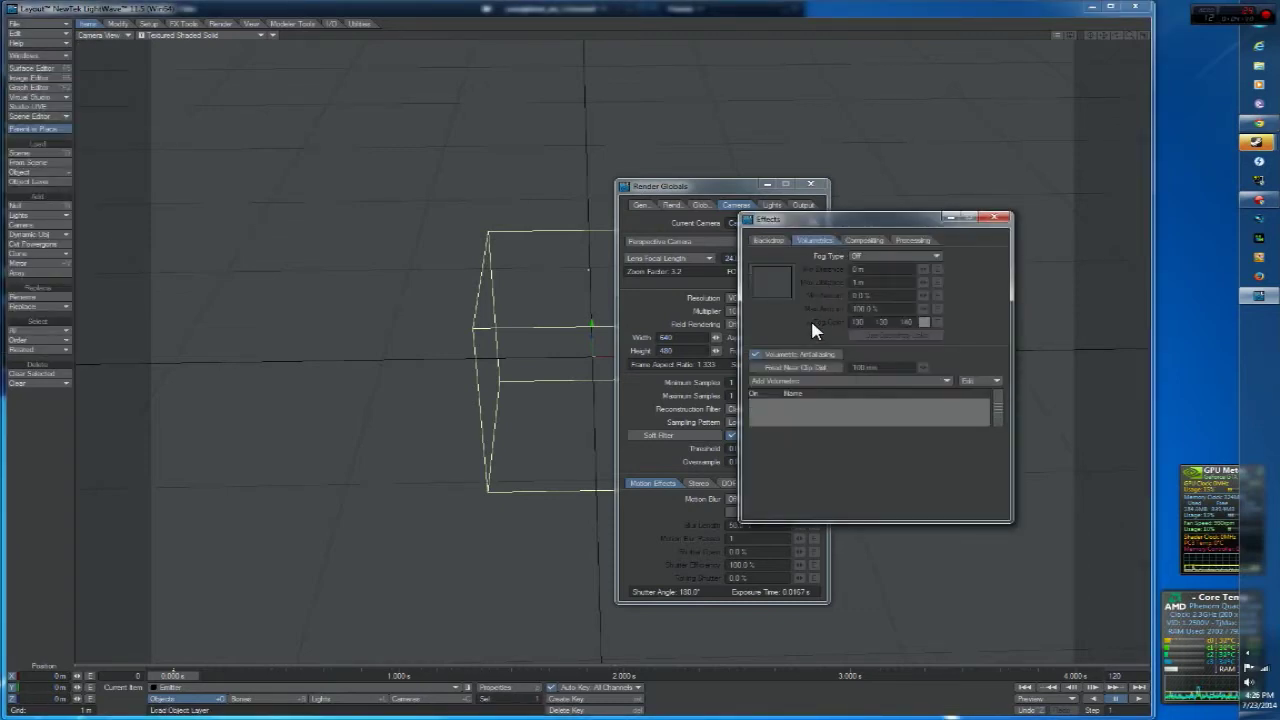
pyautogui.click(805, 381)
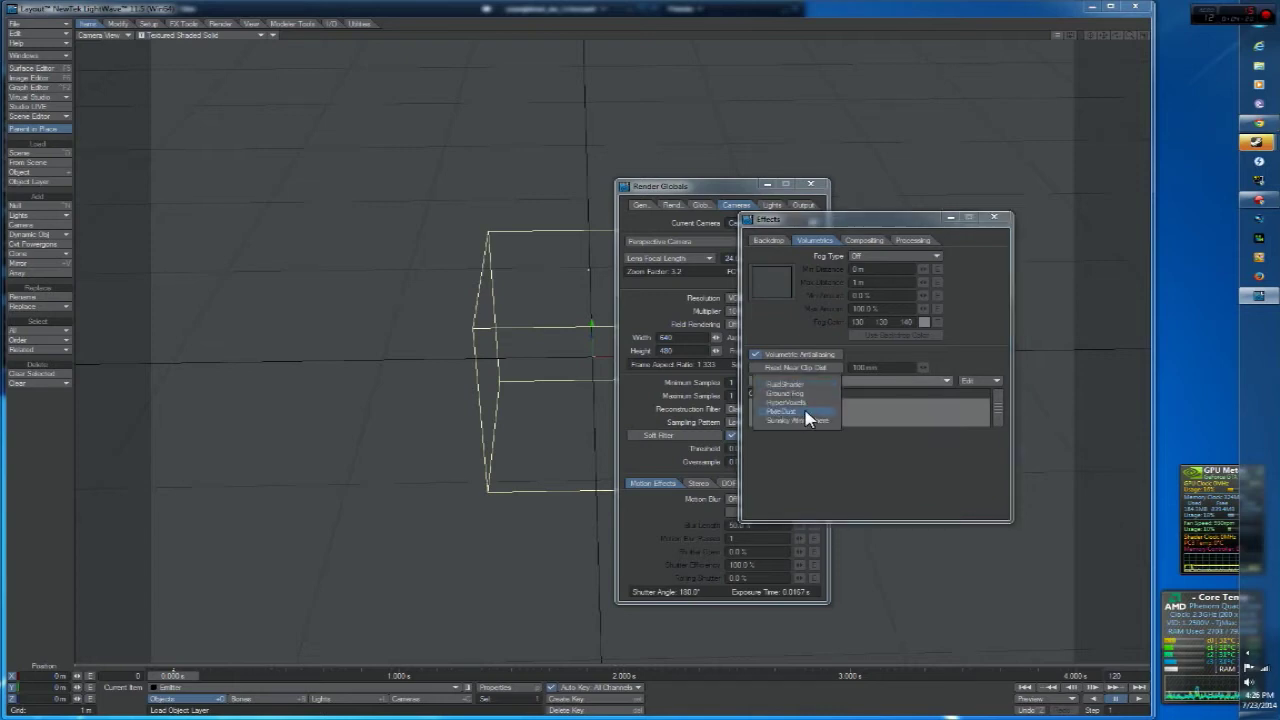
pyautogui.click(784, 403)
pyautogui.doubleClick(818, 410)
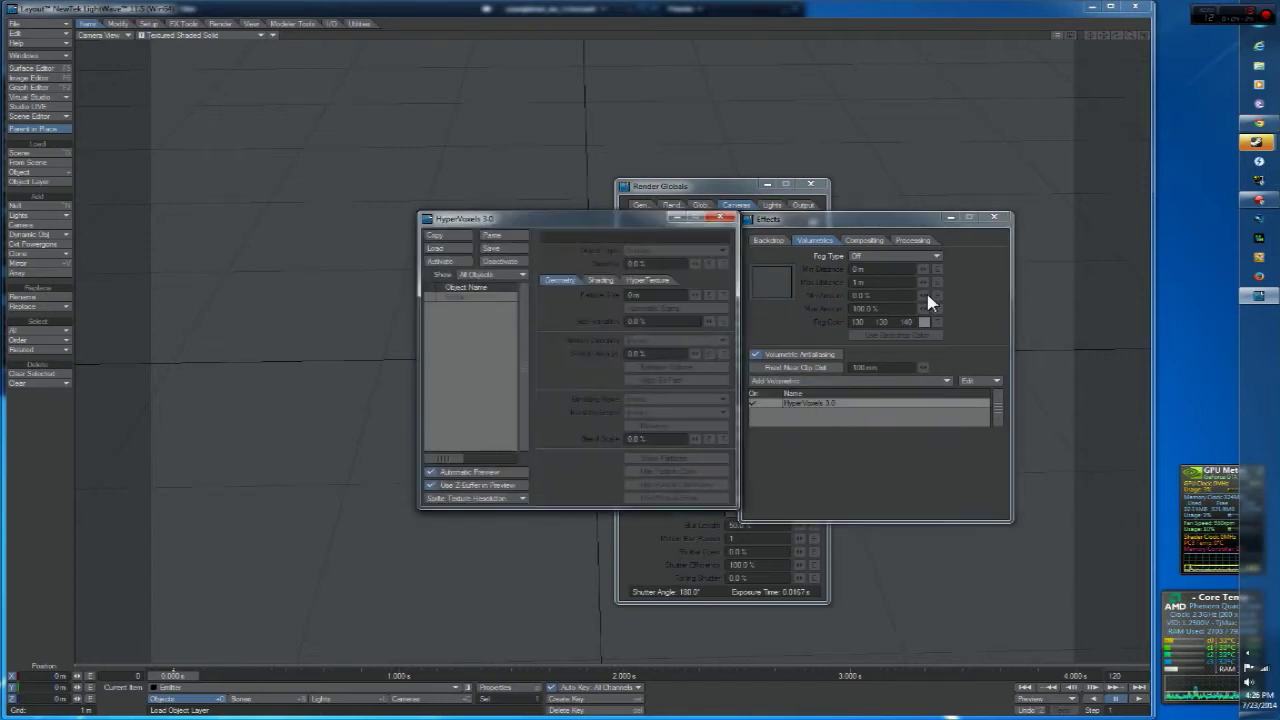
# Step: Close the Effects window and activate HyperVoxels on the Emitter object, moving its settings window off the emitter
pyautogui.click(995, 217)
pyautogui.click(455, 262)
pyautogui.moveTo(583, 225); pyautogui.dragTo(1005, 193)
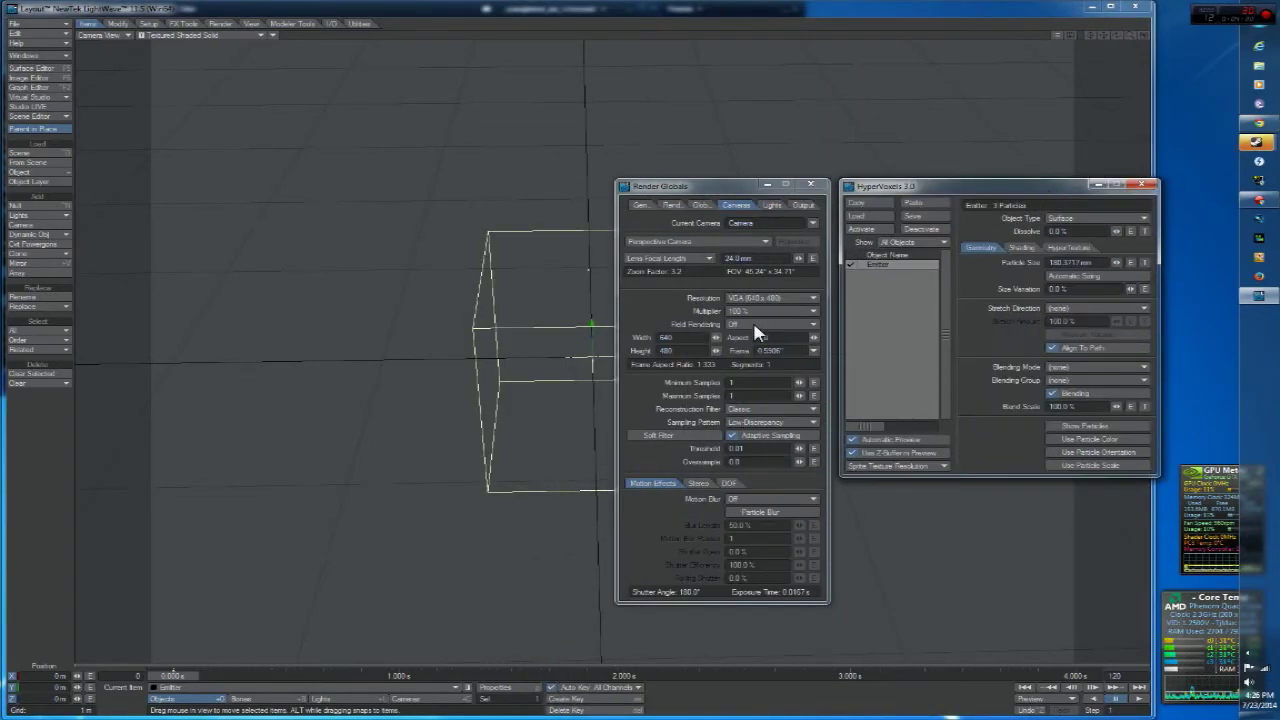
# Step: Rotate and move the camera to frame the whole emitter box from the front, about 3.4 m back along Z
pyautogui.click(405, 698)
pyautogui.press('y')
pyautogui.moveTo(434, 649); pyautogui.dragTo(438, 570)
pyautogui.press('t')
pyautogui.moveTo(537, 514); pyautogui.dragTo(605, 458)
pyautogui.moveTo(526, 283); pyautogui.dragTo(475, 376, button='right')
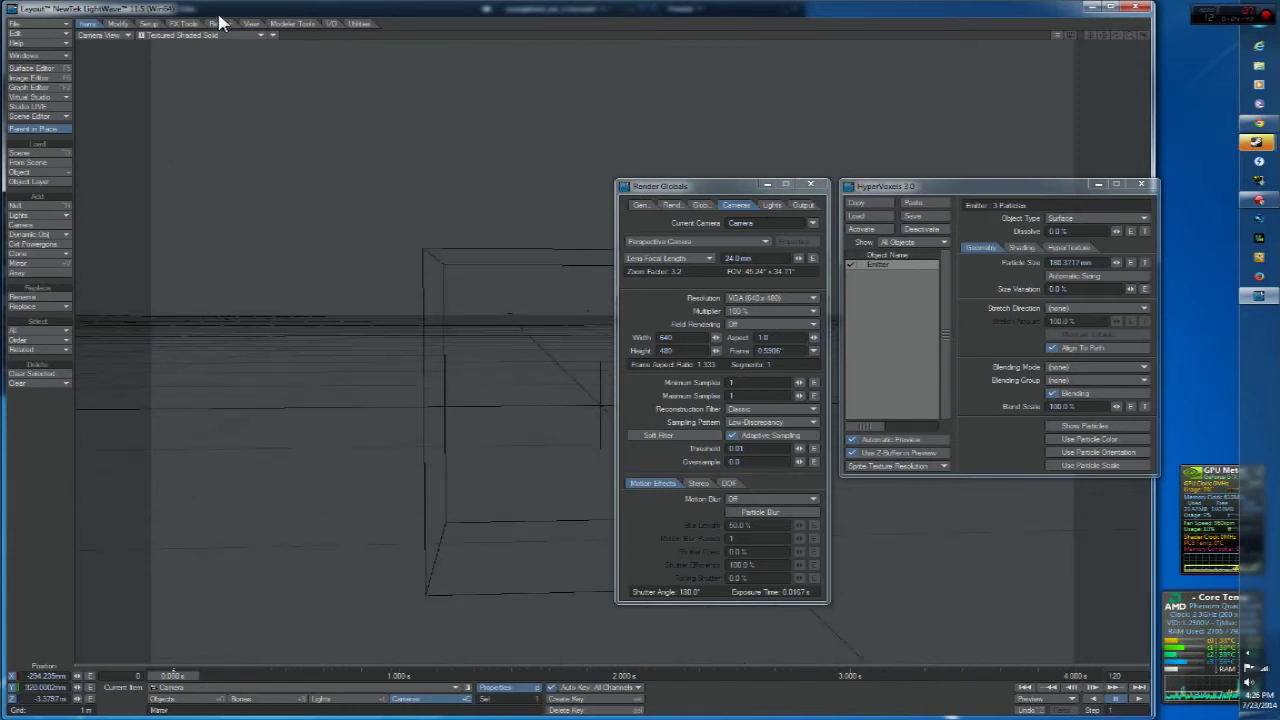
# Step: Select the emitter, close Render Globals and move the HyperVoxels window clear of the emitter box
pyautogui.click(572, 377)
pyautogui.moveTo(910, 186); pyautogui.dragTo(206, 240)
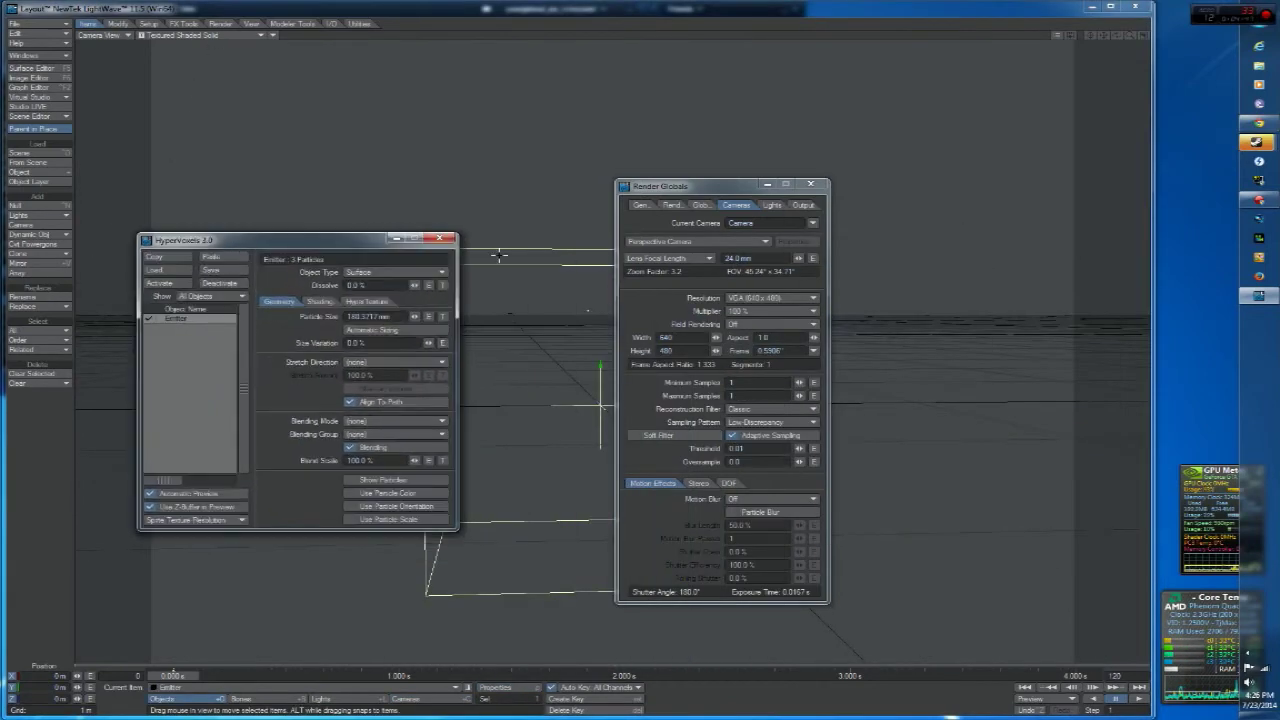
pyautogui.click(811, 185)
pyautogui.moveTo(348, 249); pyautogui.dragTo(933, 173)
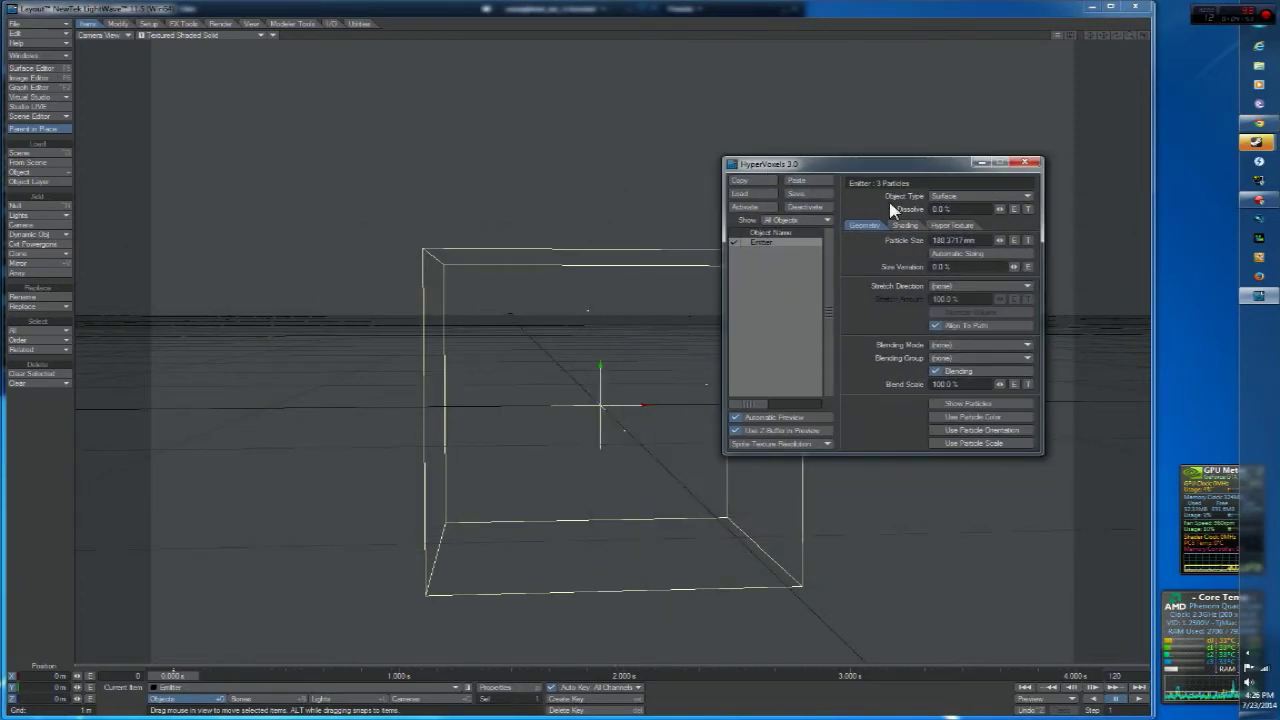
pyautogui.moveTo(878, 163); pyautogui.dragTo(948, 46)
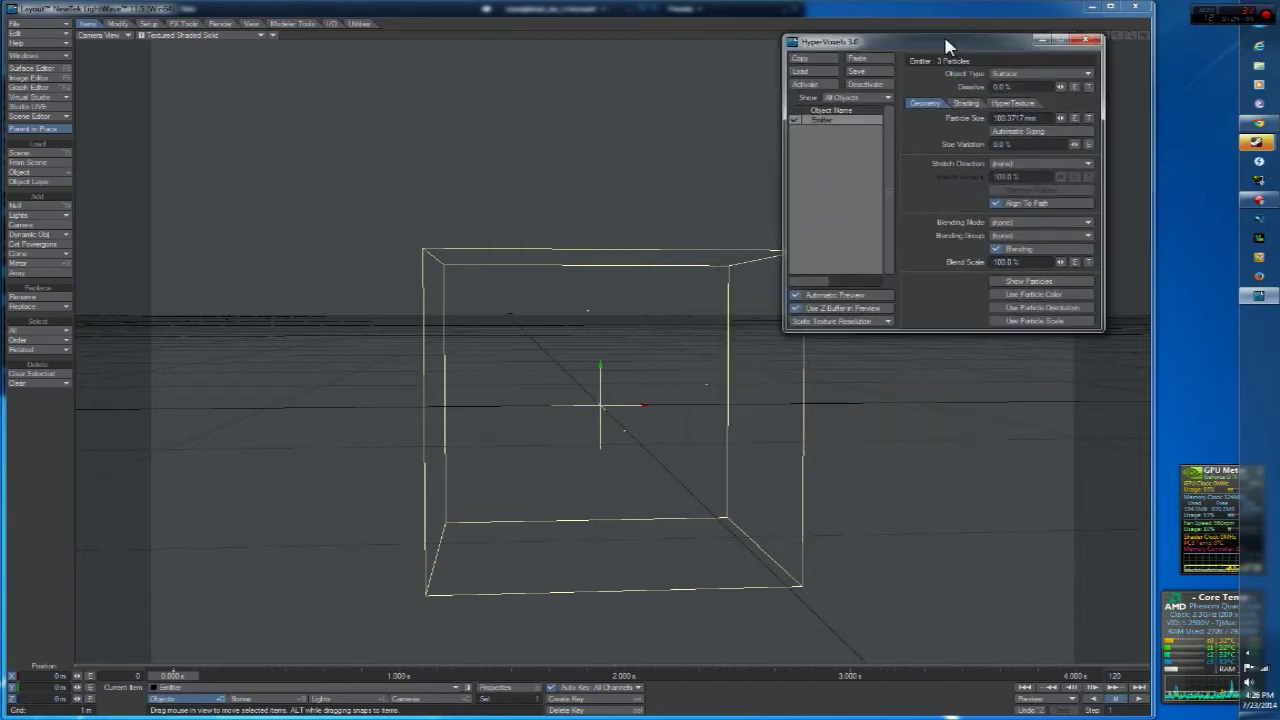
pyautogui.moveTo(950, 44); pyautogui.dragTo(1007, 81)
# Step: Open the VIPER preview for the HyperVoxels emitter and place the two windows side by side
pyautogui.click(184, 23)
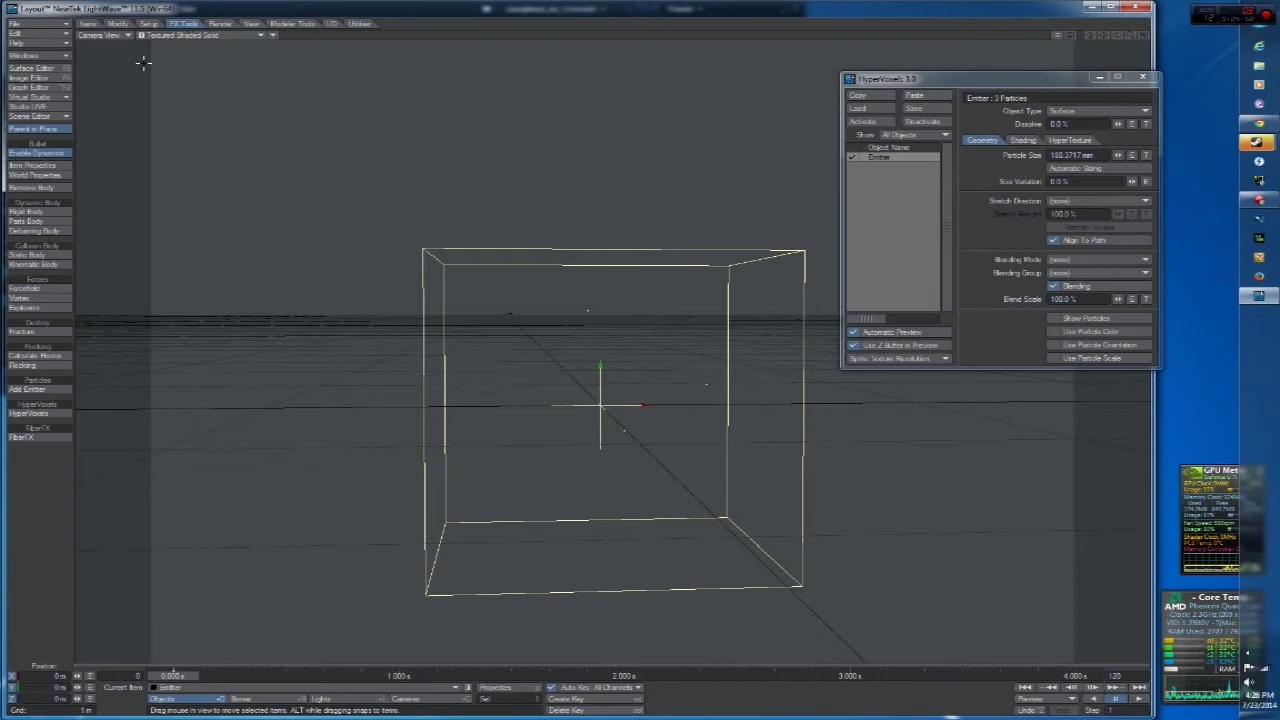
pyautogui.click(220, 23)
pyautogui.click(40, 268)
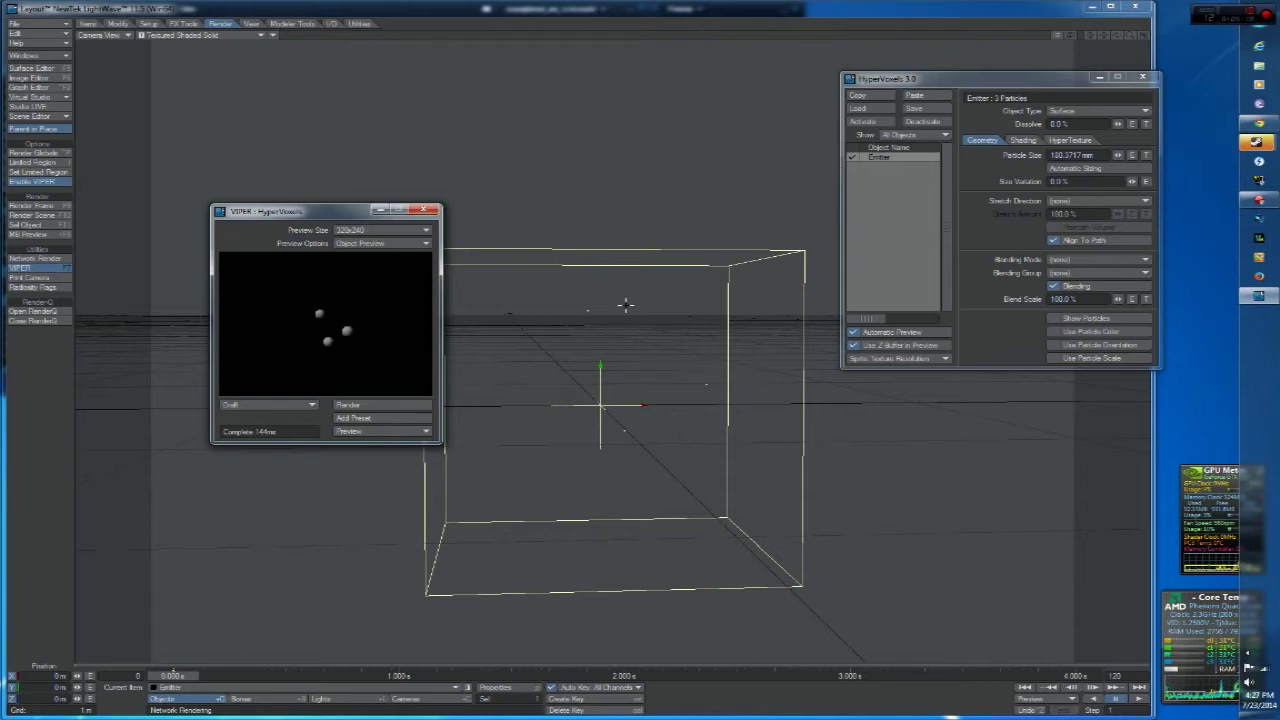
pyautogui.moveTo(958, 80); pyautogui.dragTo(933, 105)
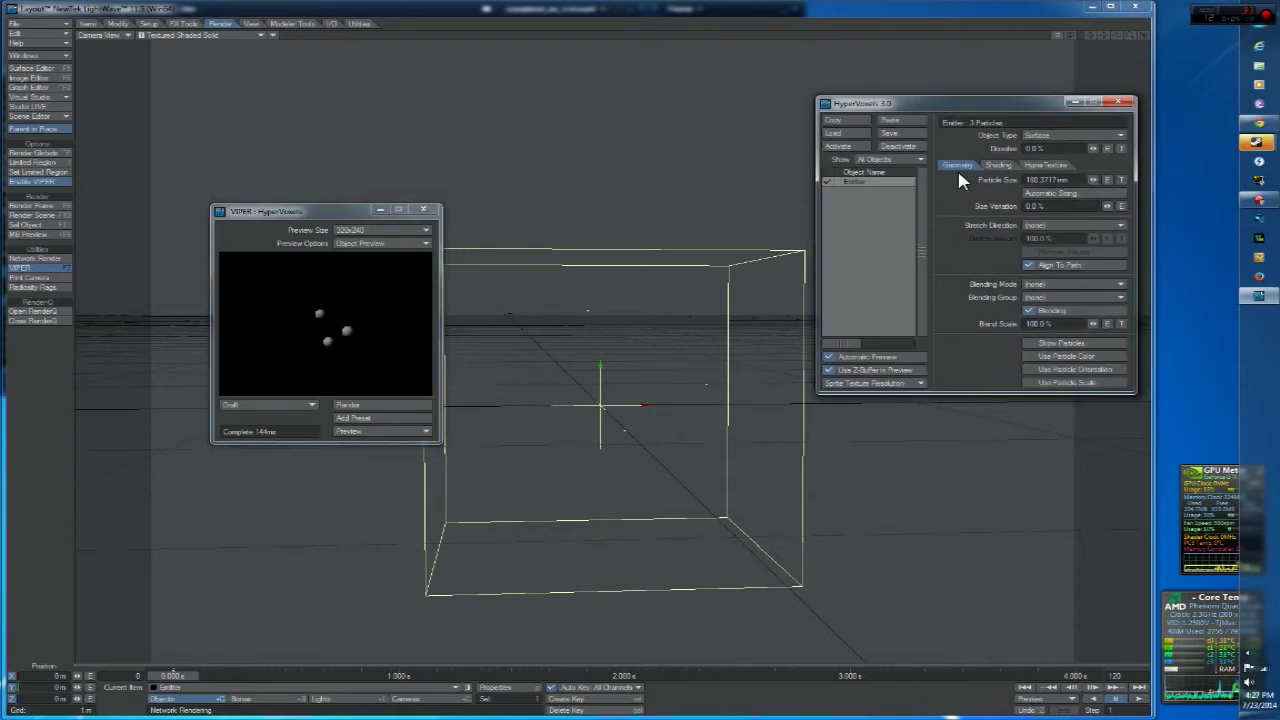
# Step: Look through the emitter's HyperVoxels shading and geometry settings, and set its object type to Sprite
pyautogui.click(998, 165)
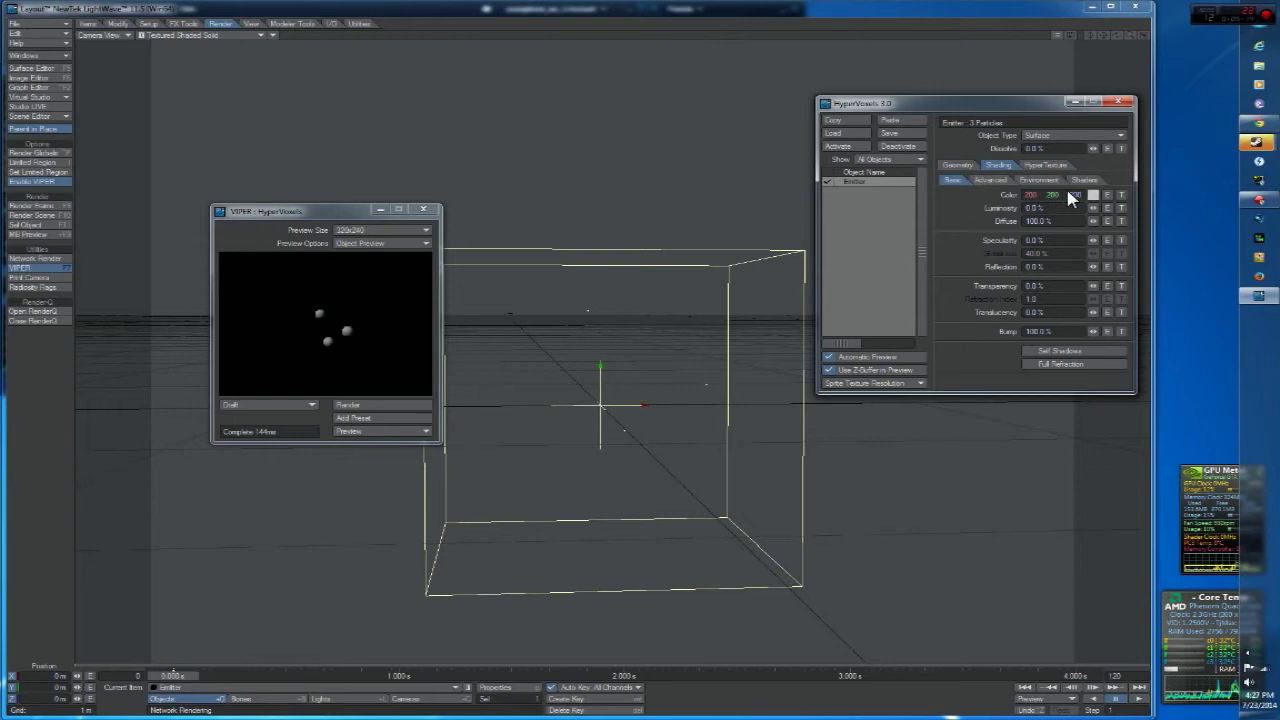
pyautogui.click(956, 165)
pyautogui.click(998, 166)
pyautogui.click(960, 165)
pyautogui.click(1040, 137)
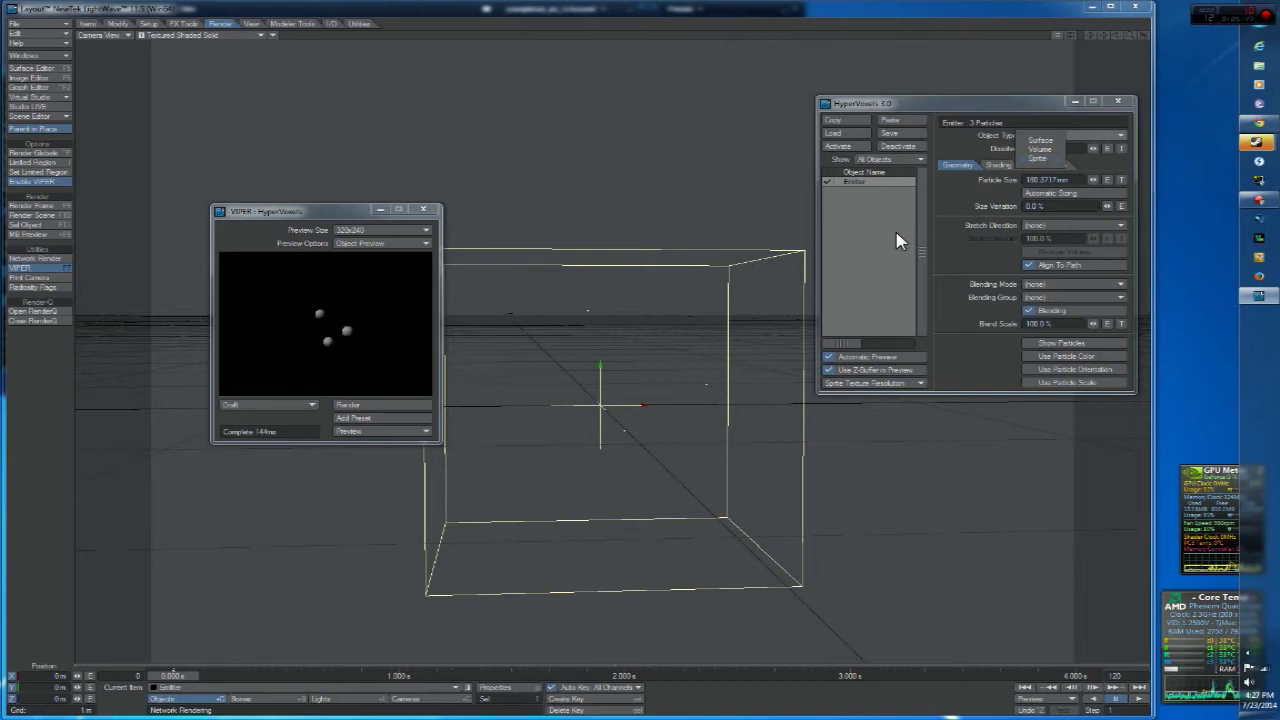
pyautogui.click(1038, 158)
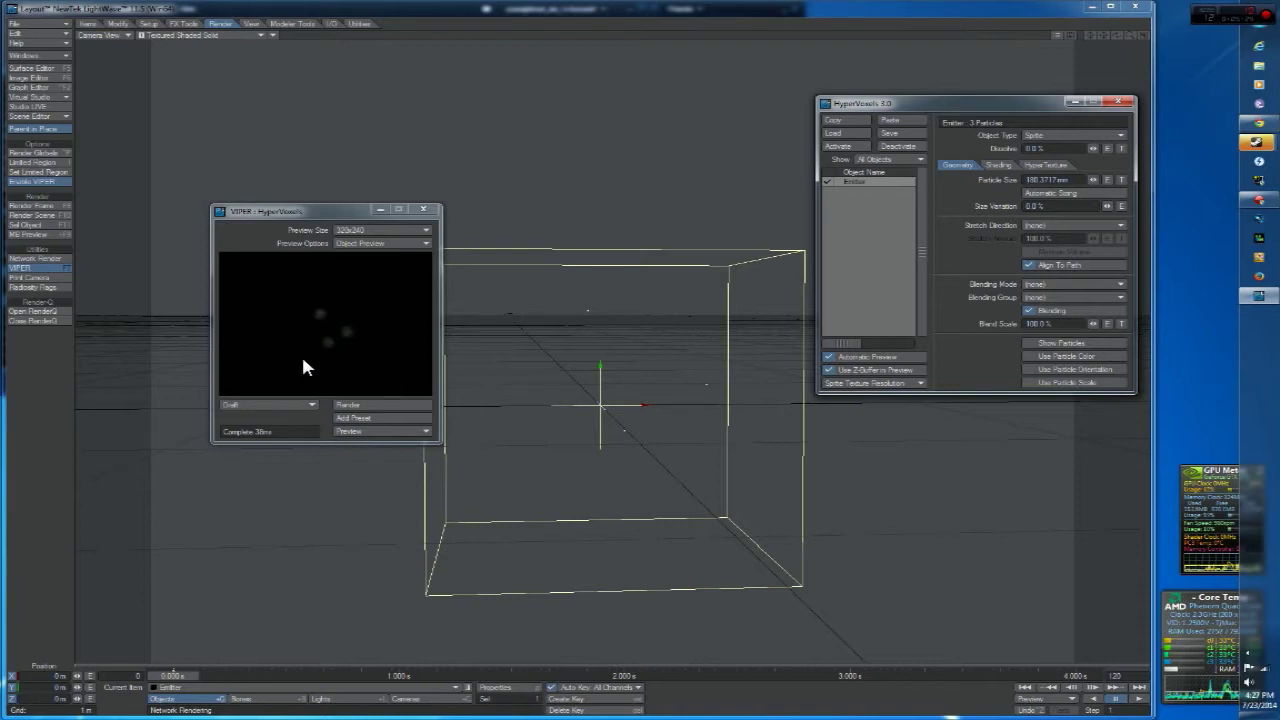
# Step: Try the 640x480 preview size in VIPER and return it to 320x240
pyautogui.click(346, 242)
pyautogui.click(337, 258)
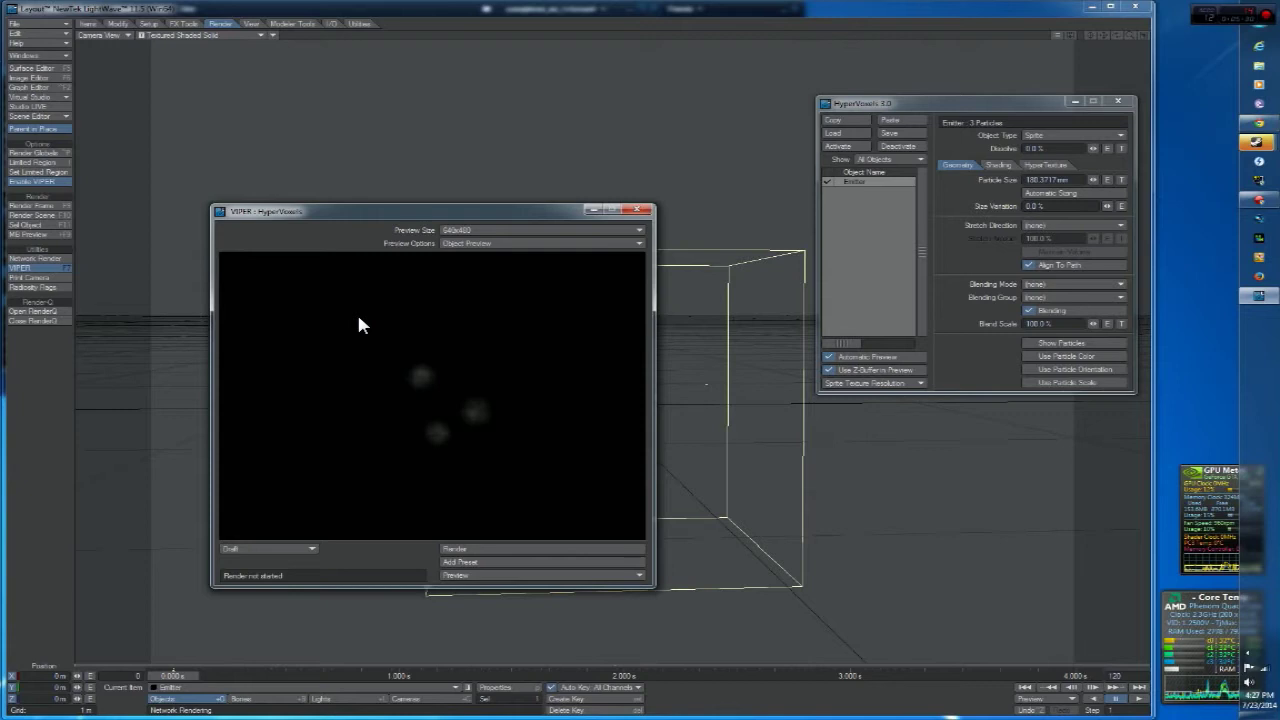
pyautogui.click(460, 231)
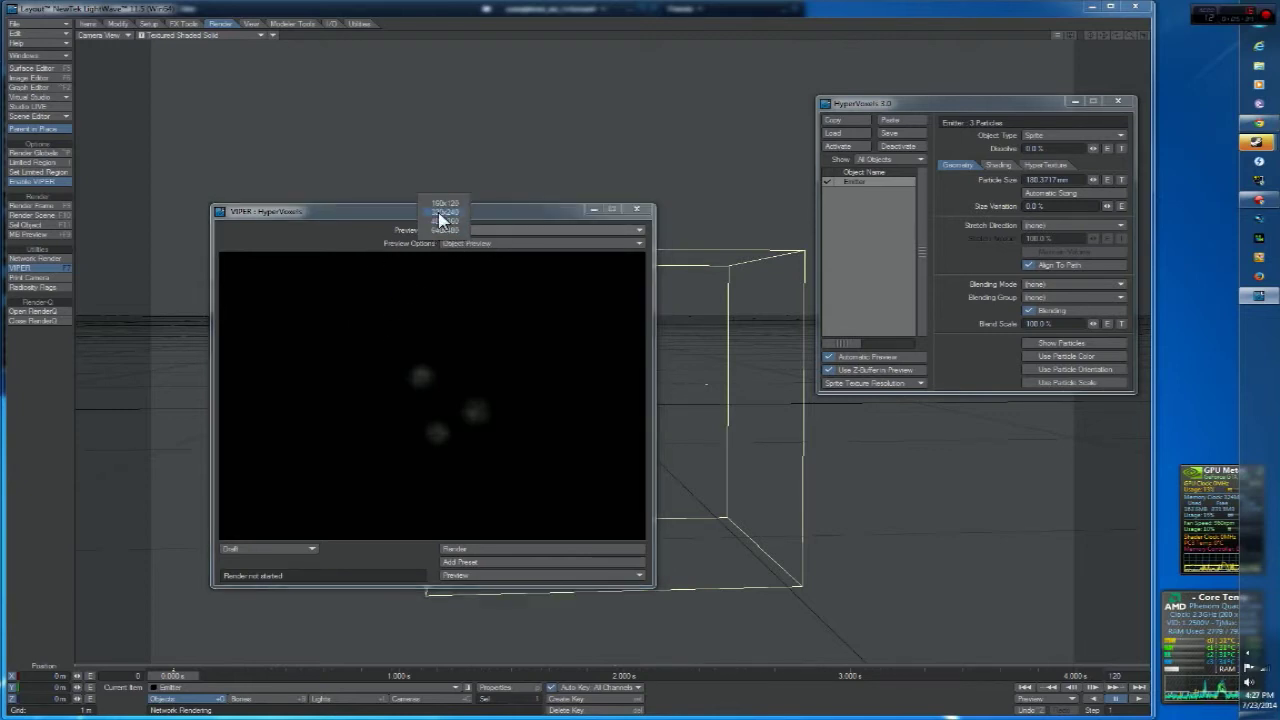
pyautogui.click(443, 217)
# Step: Compare VIPER's Particle, Scene and Object Preview options, ending on Particle Preview
pyautogui.click(427, 243)
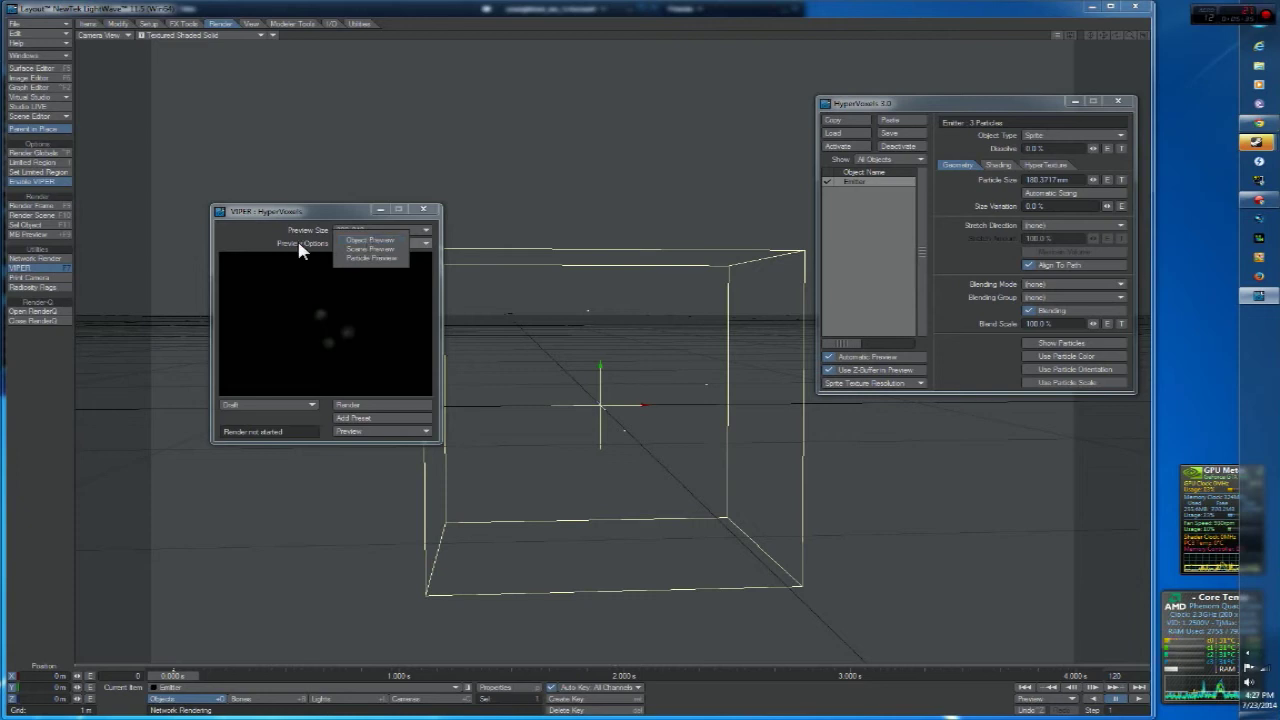
pyautogui.click(371, 258)
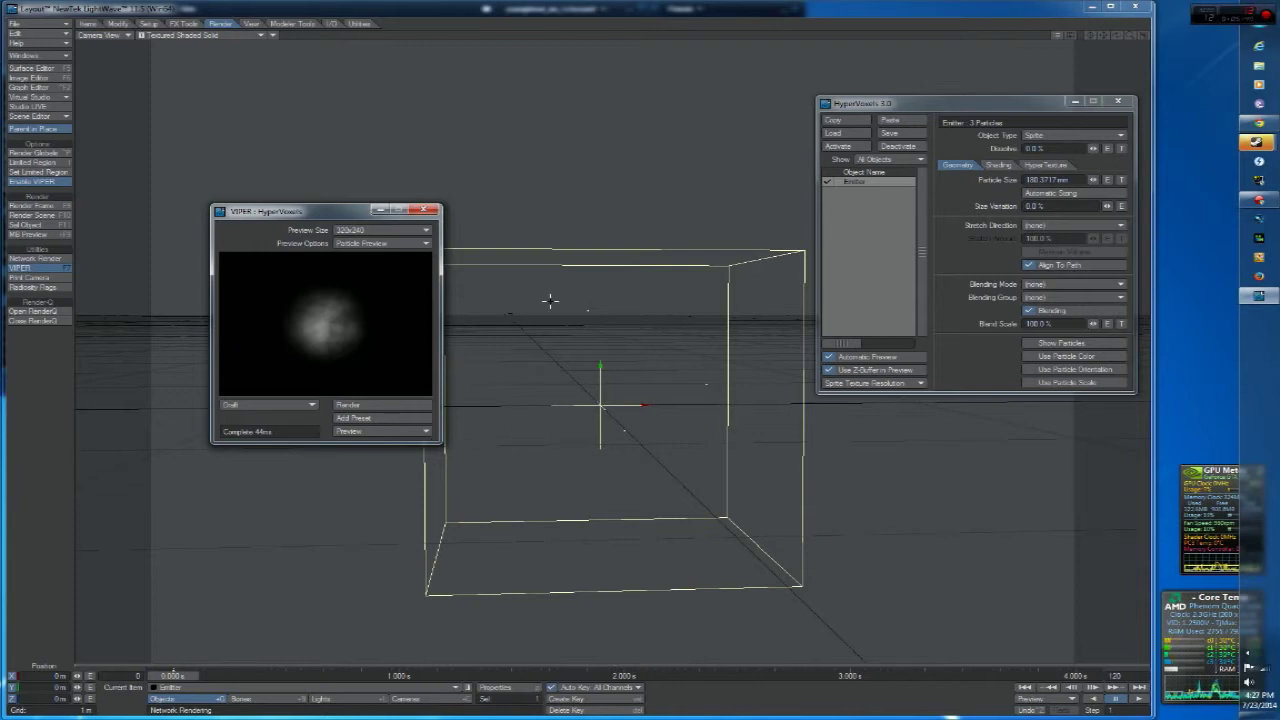
pyautogui.click(355, 243)
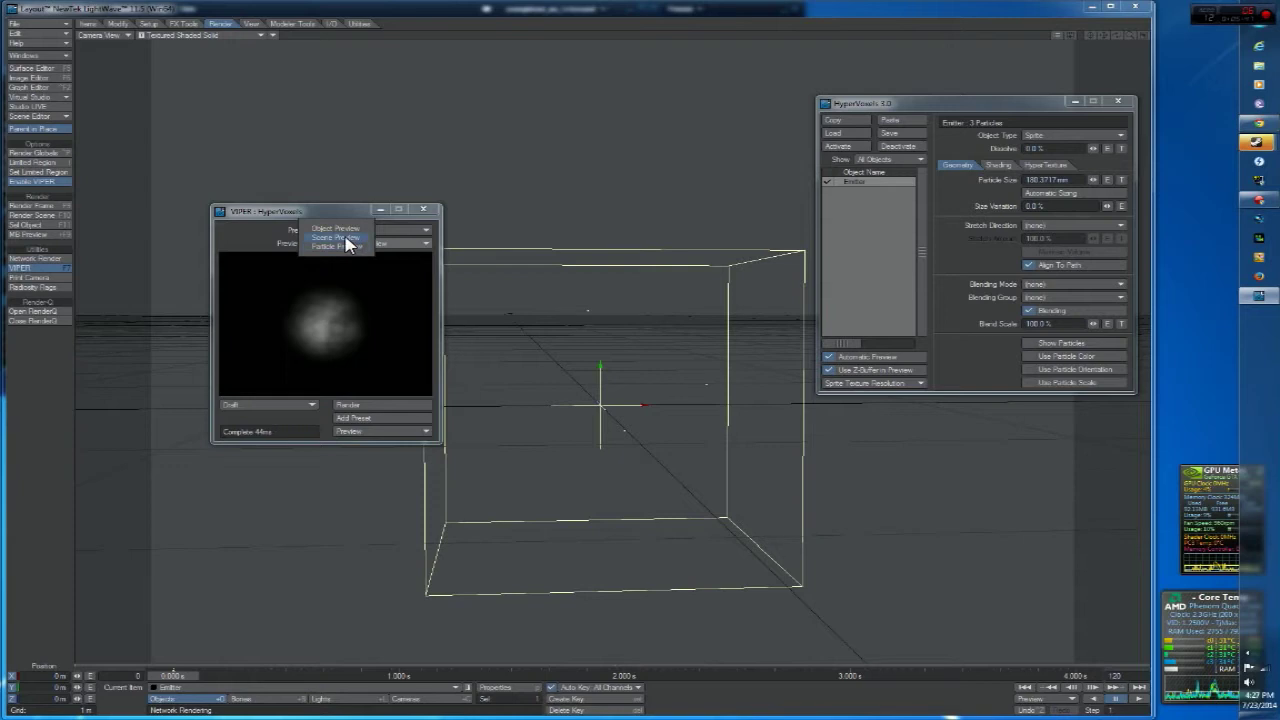
pyautogui.click(346, 237)
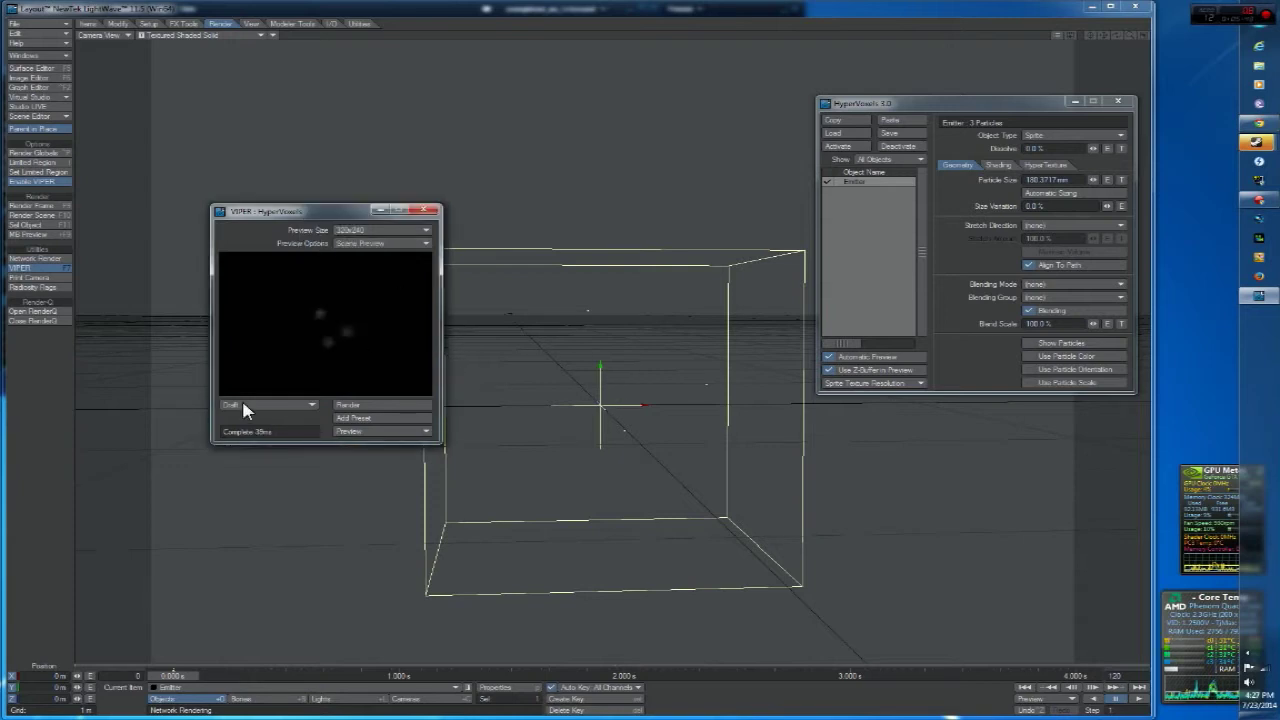
pyautogui.click(378, 243)
pyautogui.click(362, 252)
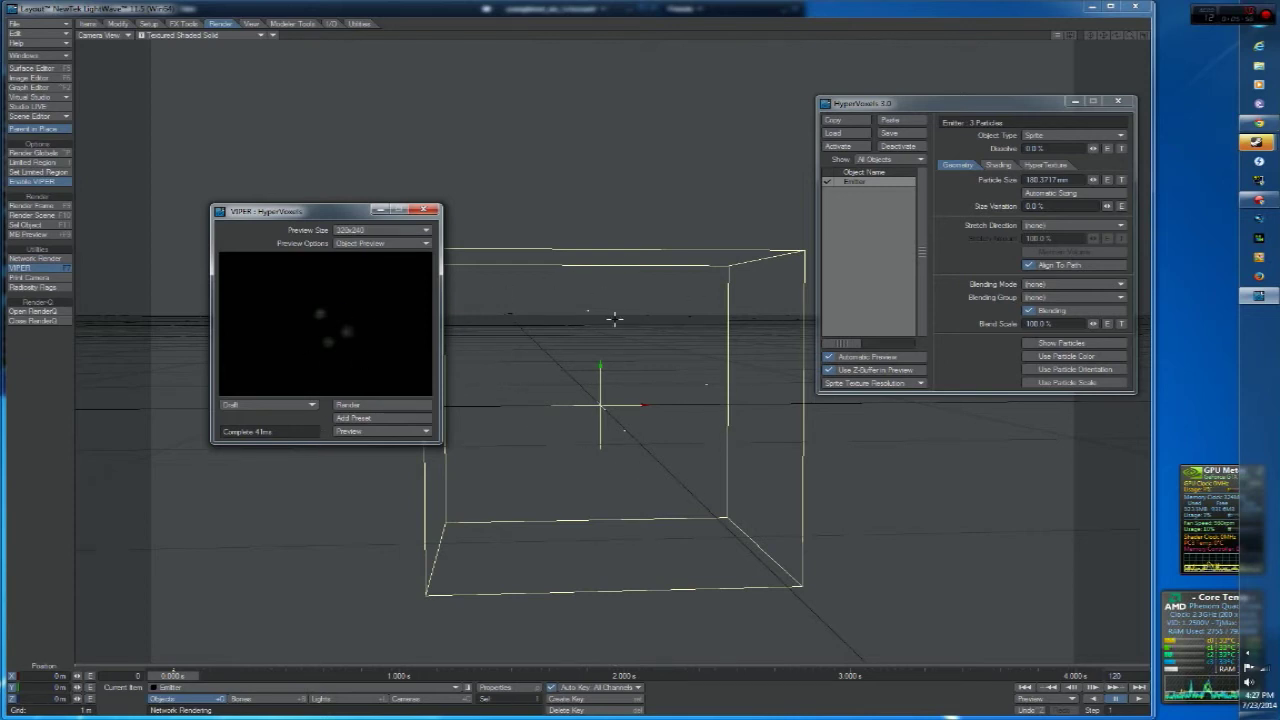
pyautogui.click(370, 244)
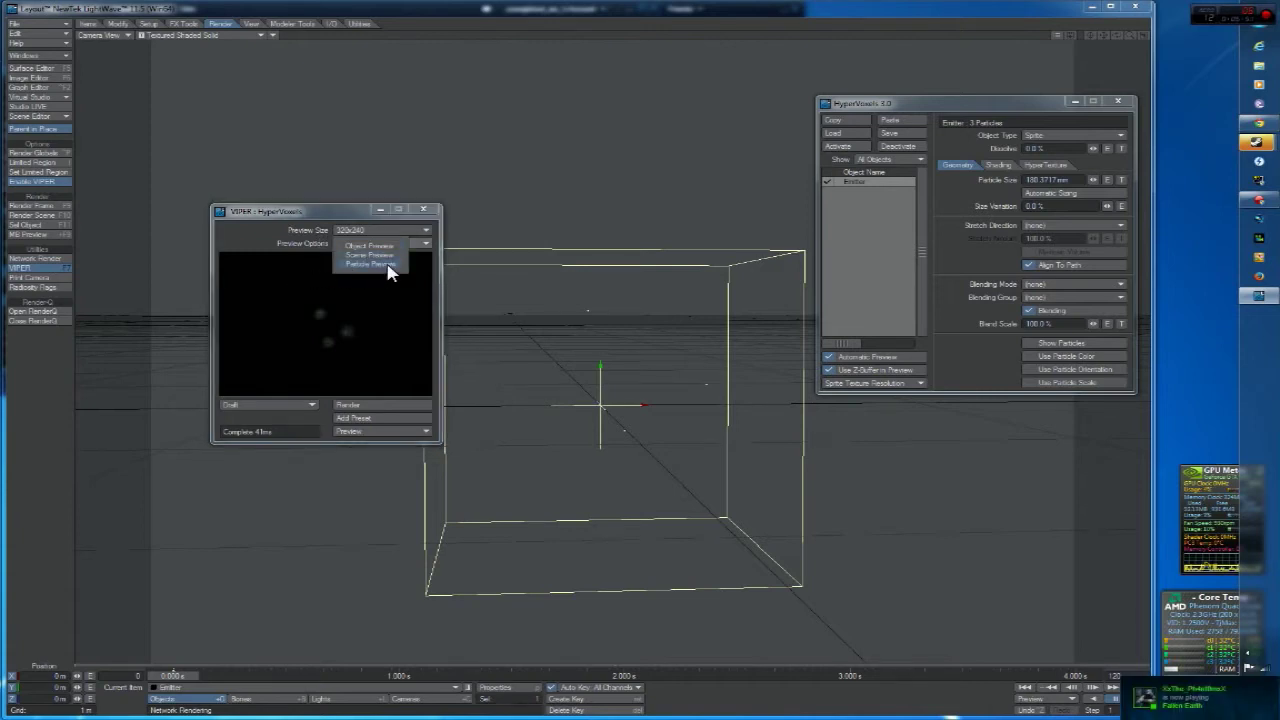
pyautogui.click(386, 266)
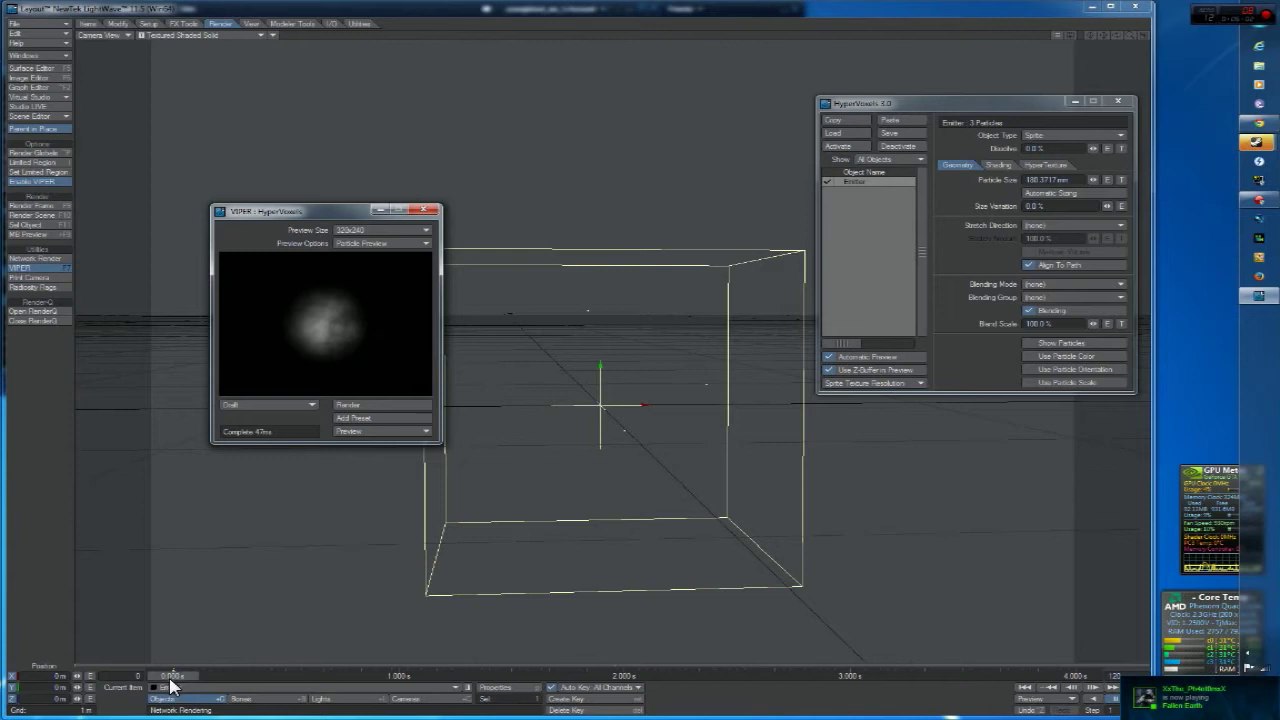
# Step: Advance the timeline to 4 seconds and switch VIPER to Object Preview to render the emitter's particles
pyautogui.moveTo(170, 686); pyautogui.dragTo(1078, 680)
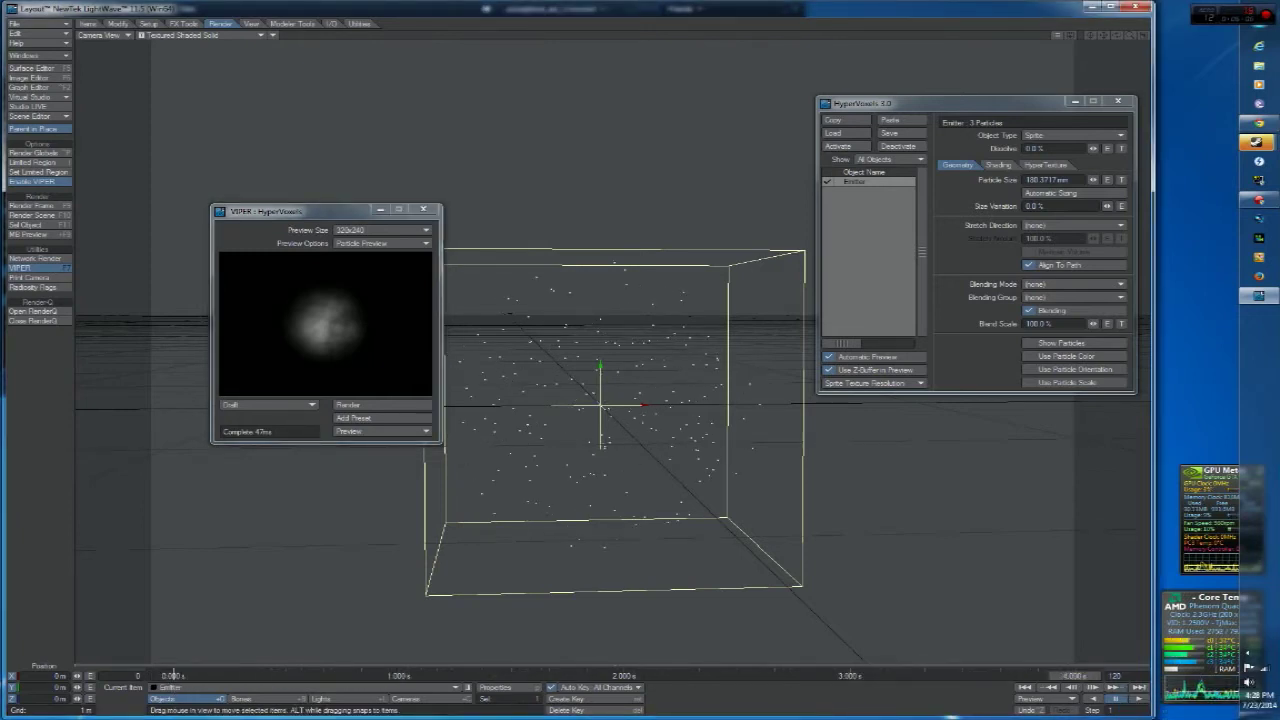
pyautogui.click(355, 244)
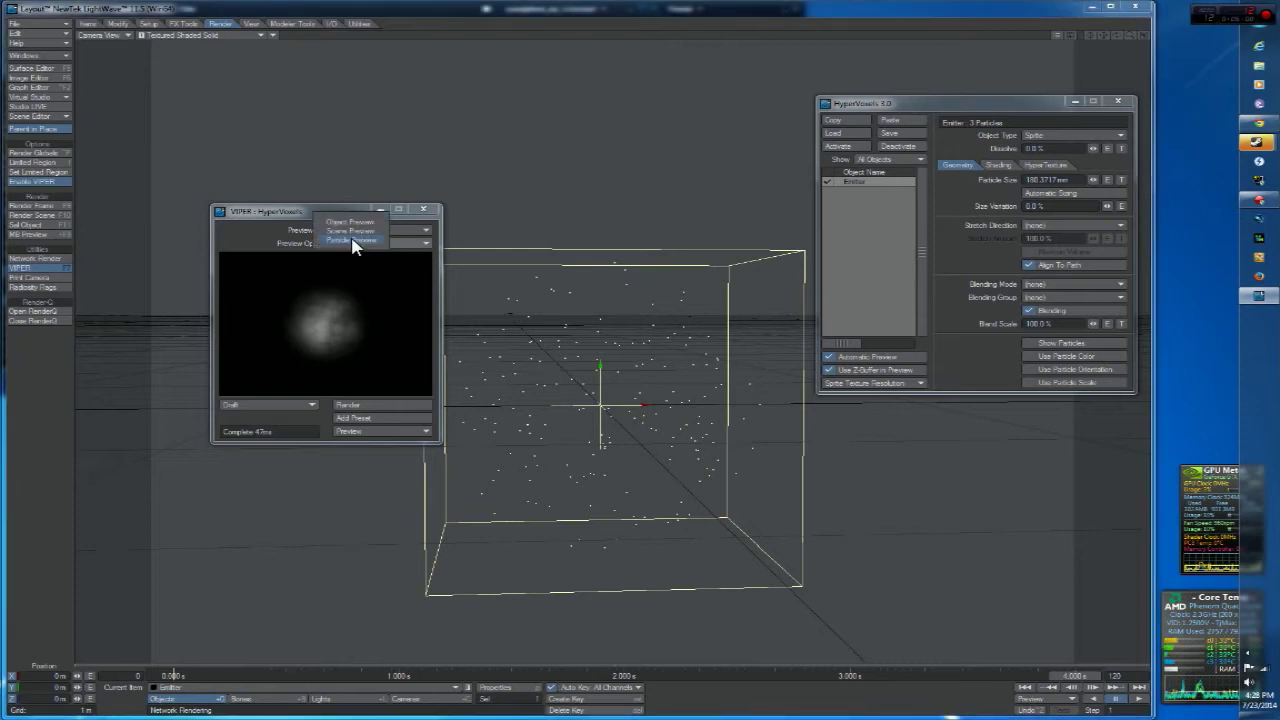
pyautogui.click(345, 222)
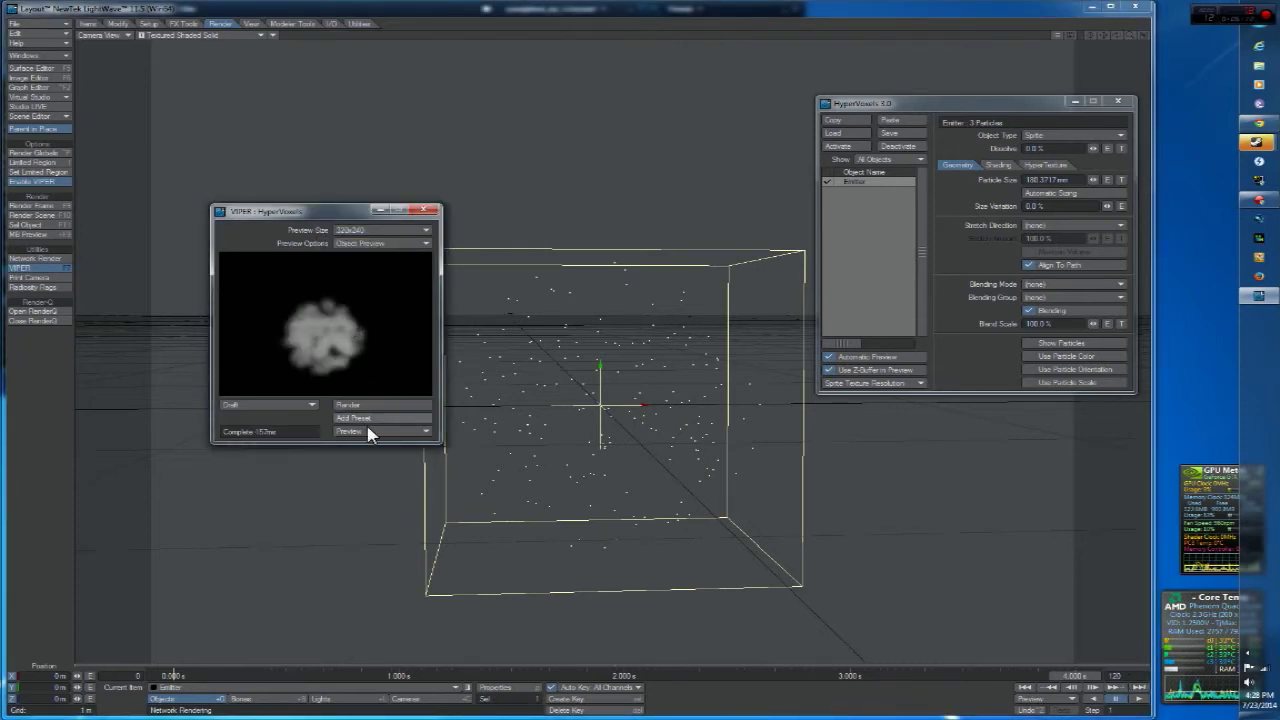
# Step: Close the VIPER and HyperVoxels windows and delete the emitter from the scene
pyautogui.click(428, 210)
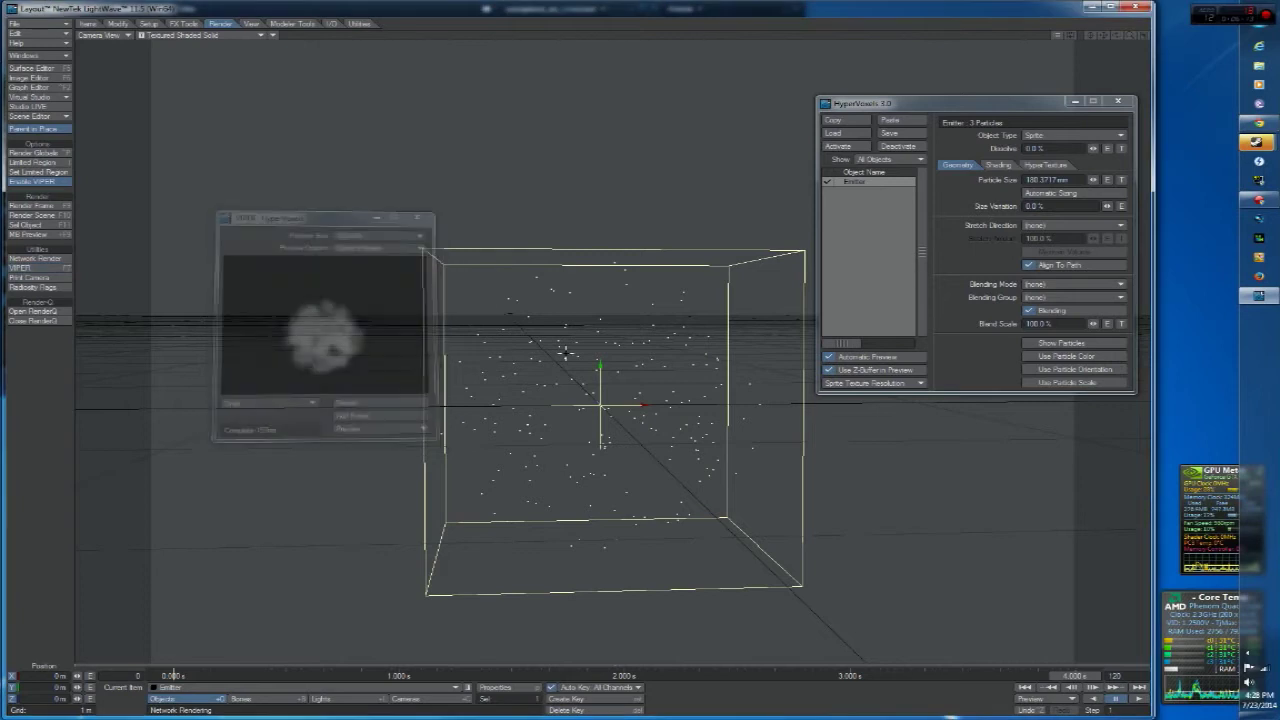
pyautogui.click(1118, 101)
pyautogui.press('Delete')
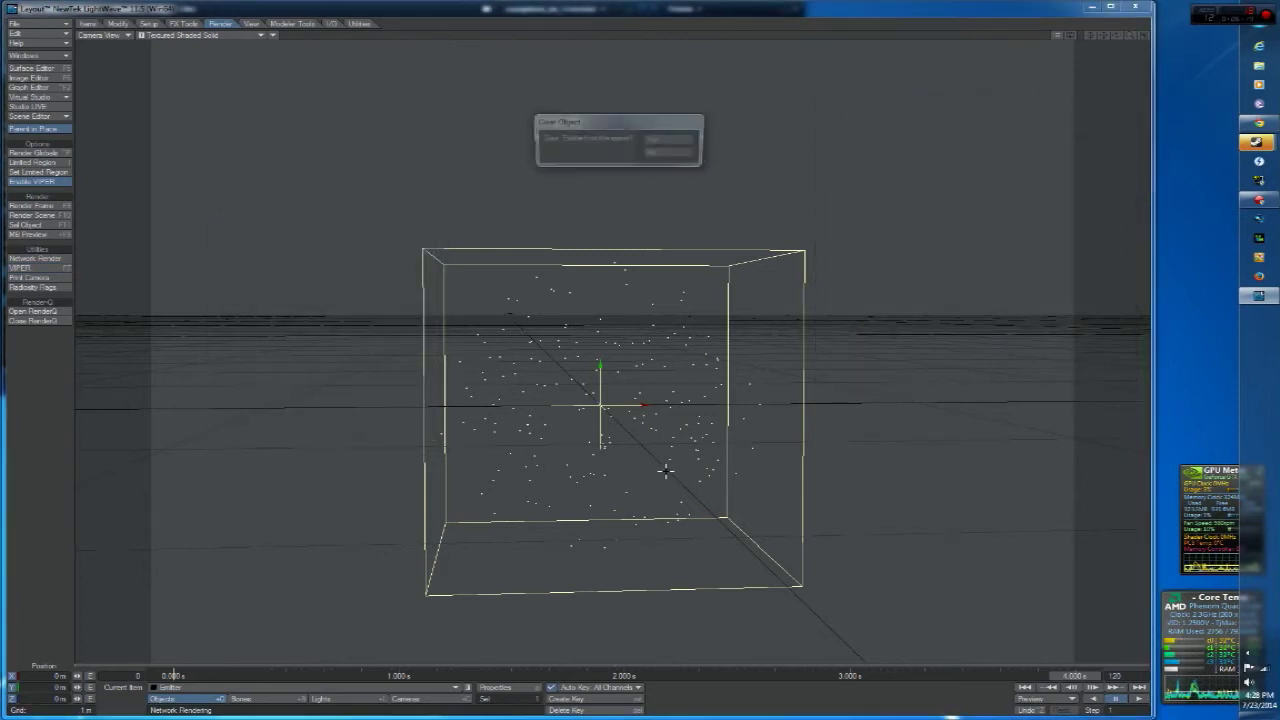
pyautogui.click(666, 146)
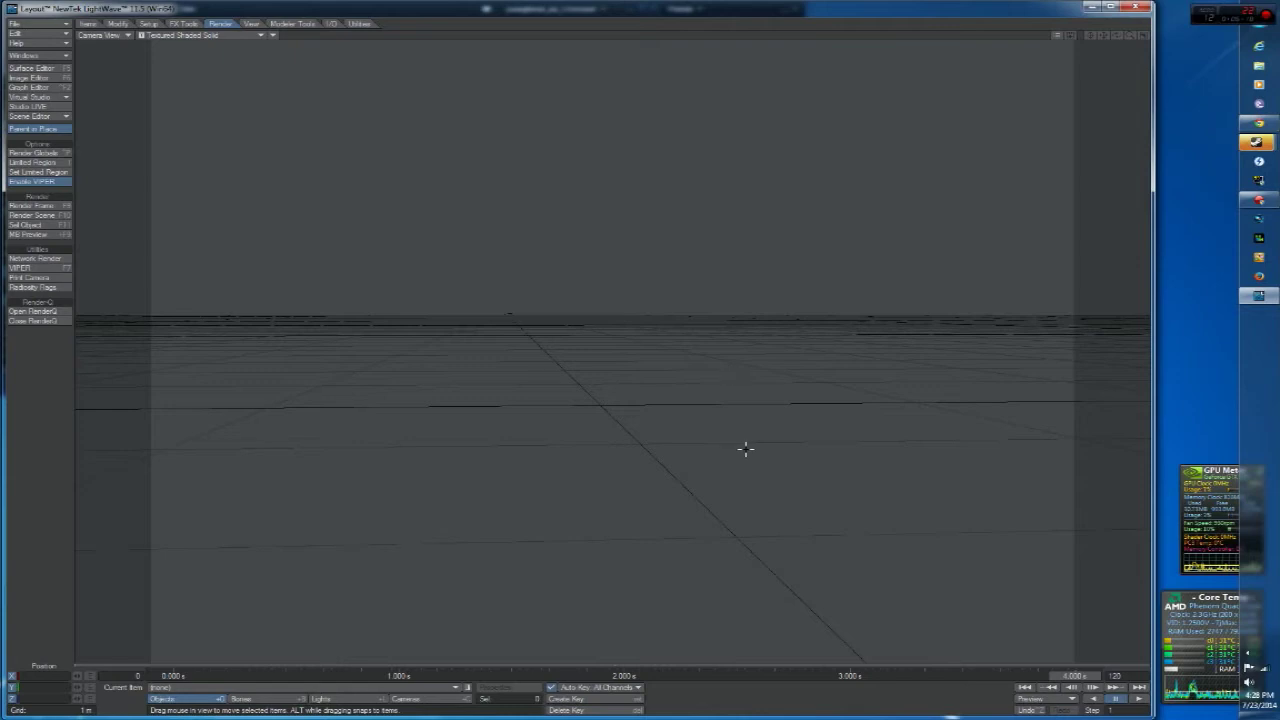
# Step: Open the camera's properties, switch to the general render settings and review the limited region options, keeping Limited Region Off
pyautogui.click(415, 698)
pyautogui.press('p')
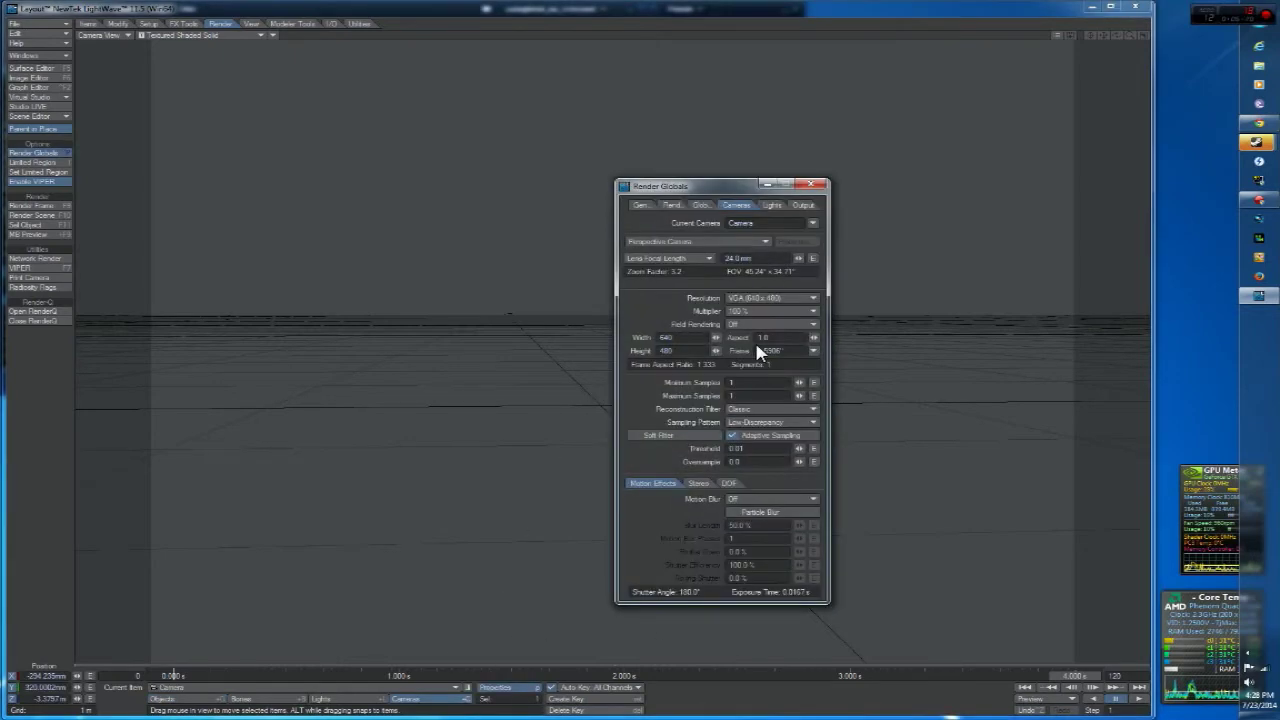
pyautogui.click(641, 205)
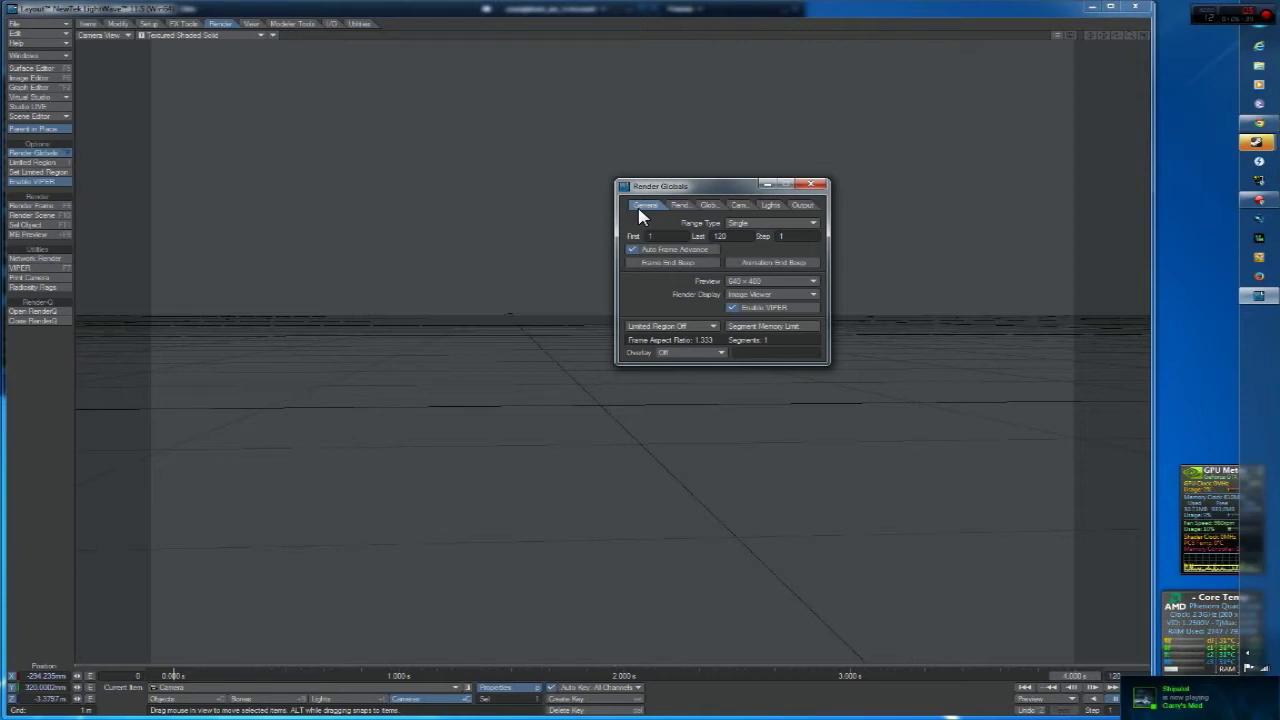
pyautogui.click(731, 306)
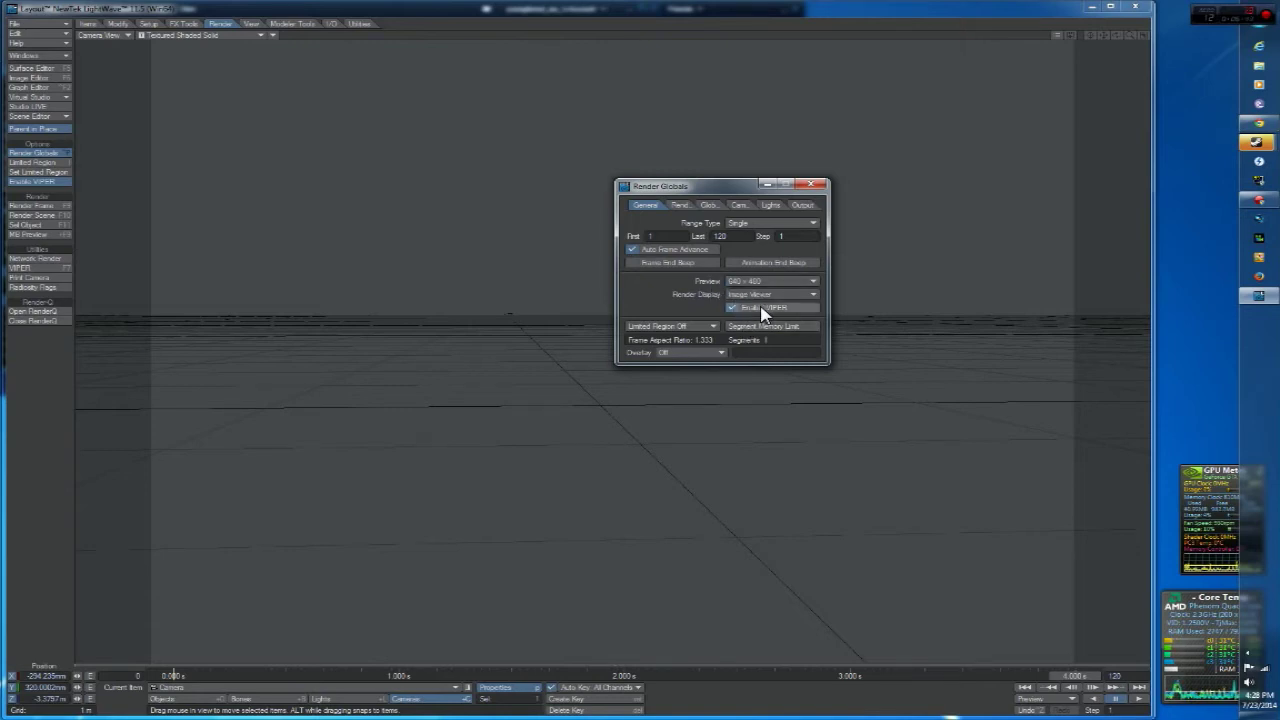
pyautogui.click(690, 326)
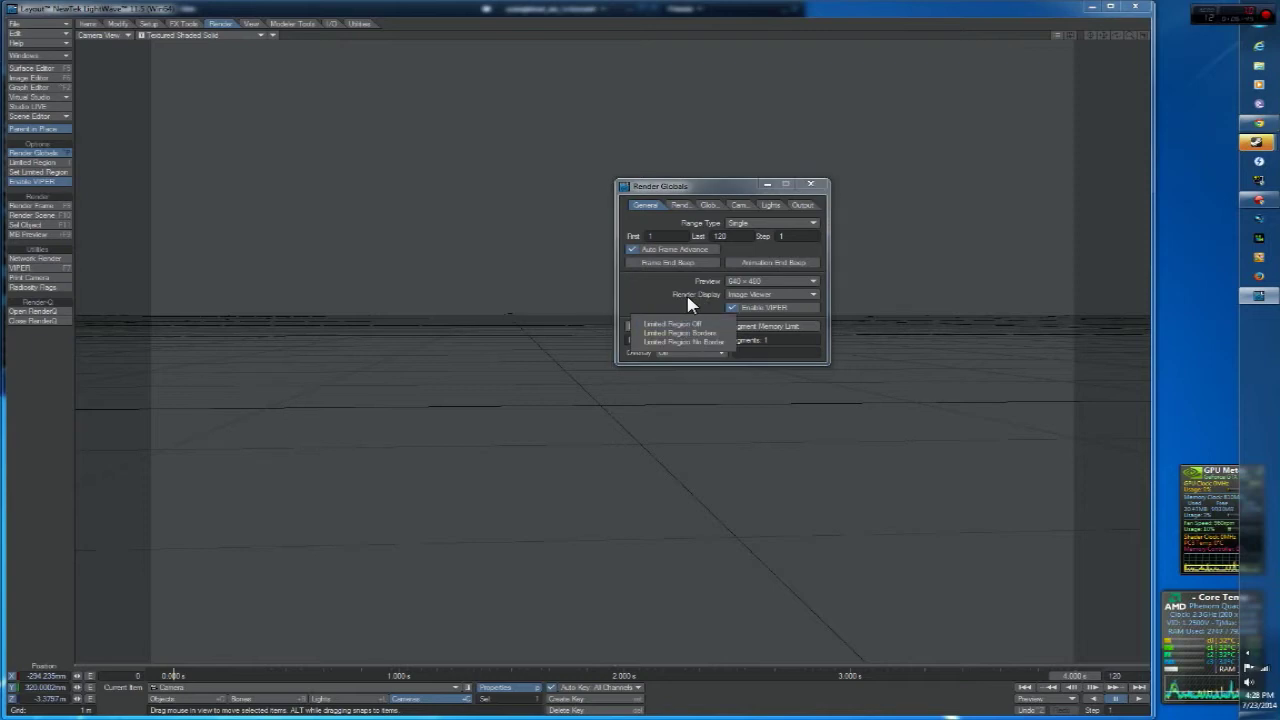
pyautogui.click(658, 324)
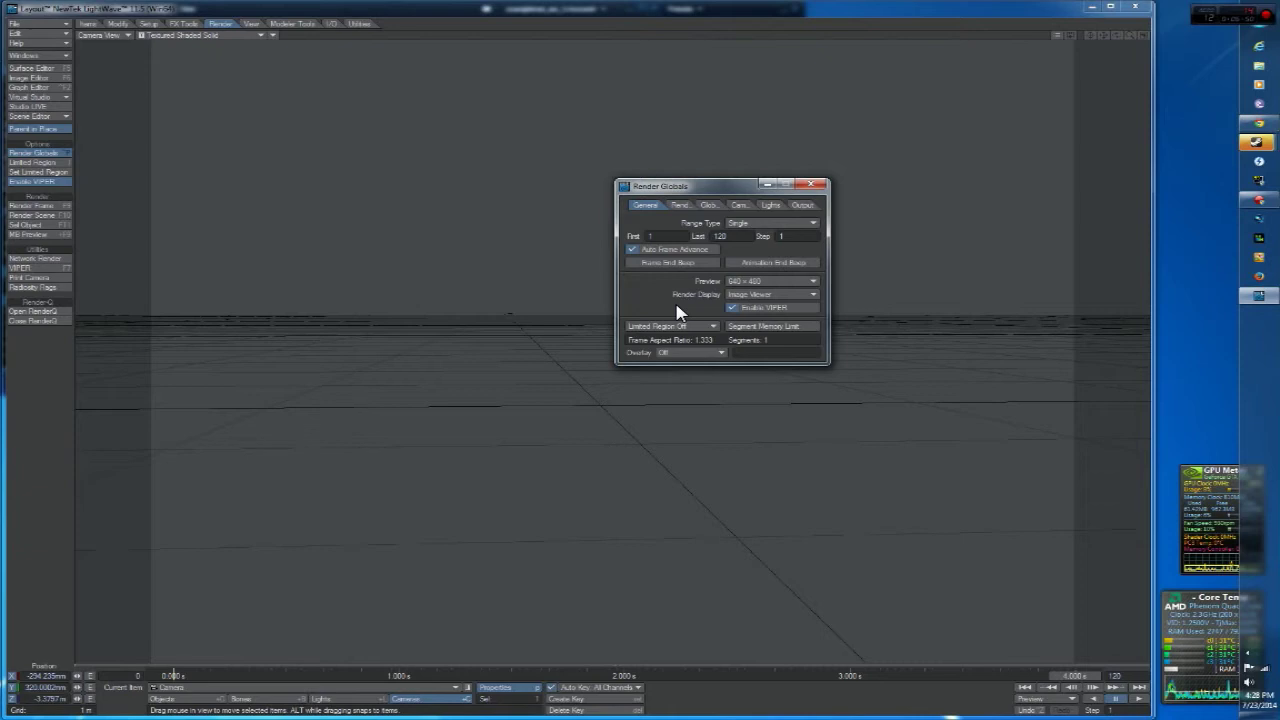
# Step: Inspect the Segment Memory Limit setting and cancel without changing it
pyautogui.click(757, 329)
pyautogui.moveTo(667, 130); pyautogui.dragTo(603, 273)
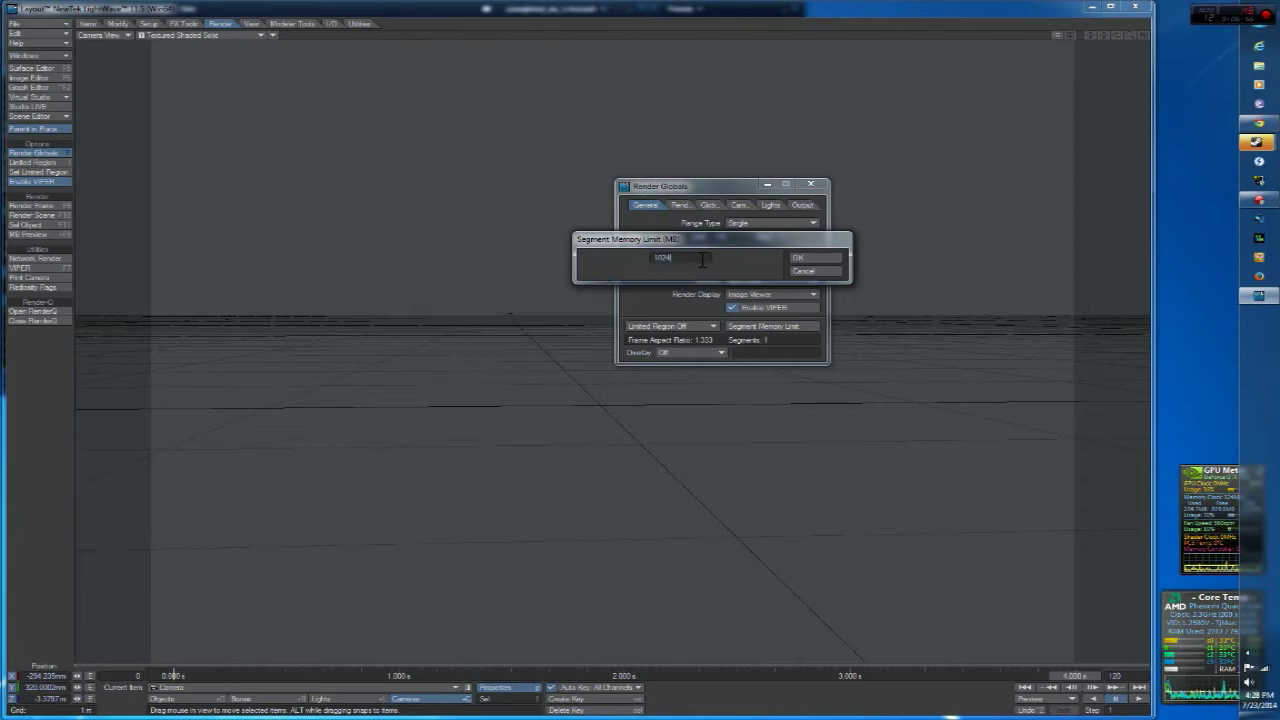
pyautogui.click(809, 272)
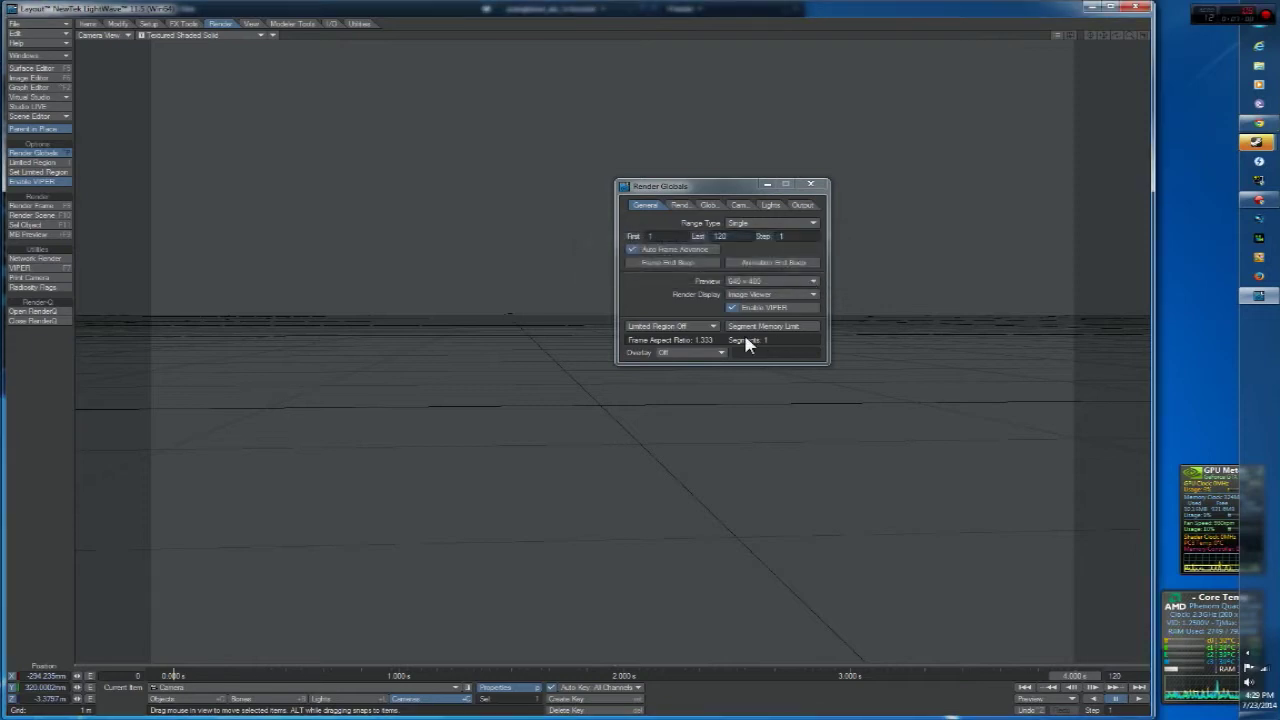
pyautogui.click(756, 327)
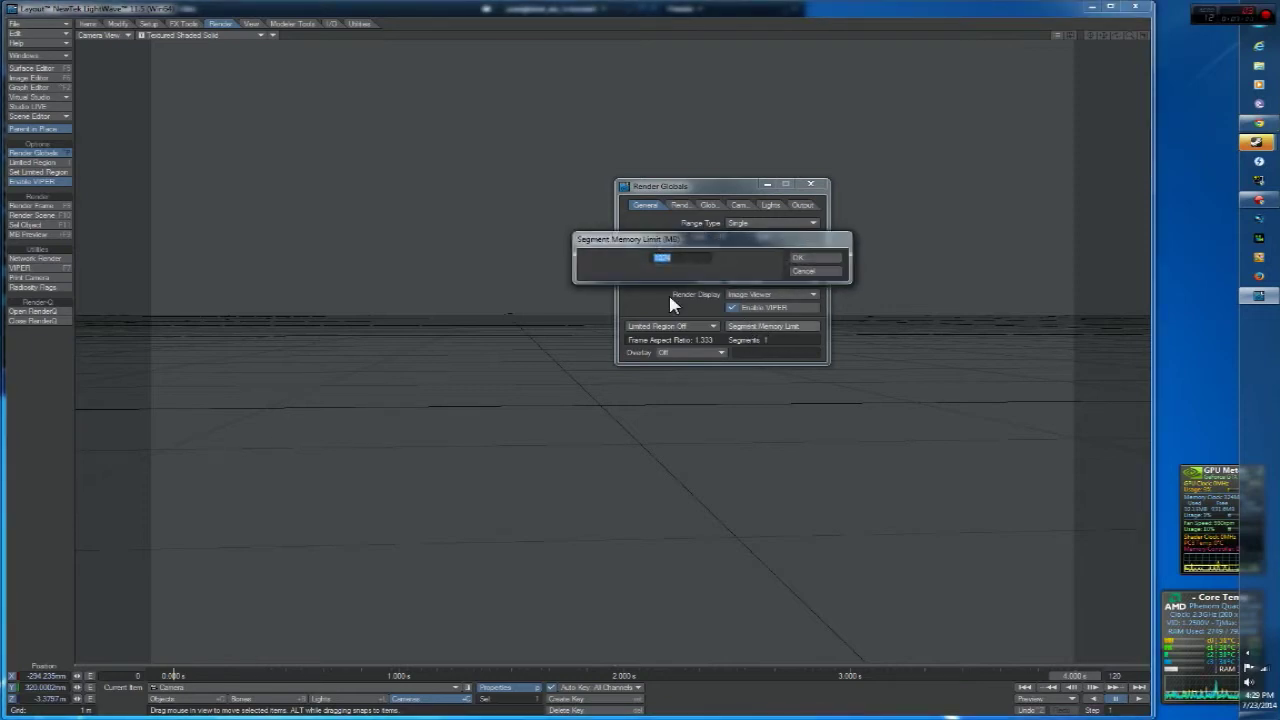
pyautogui.moveTo(688, 263); pyautogui.dragTo(604, 263)
pyautogui.moveTo(703, 259); pyautogui.dragTo(651, 260)
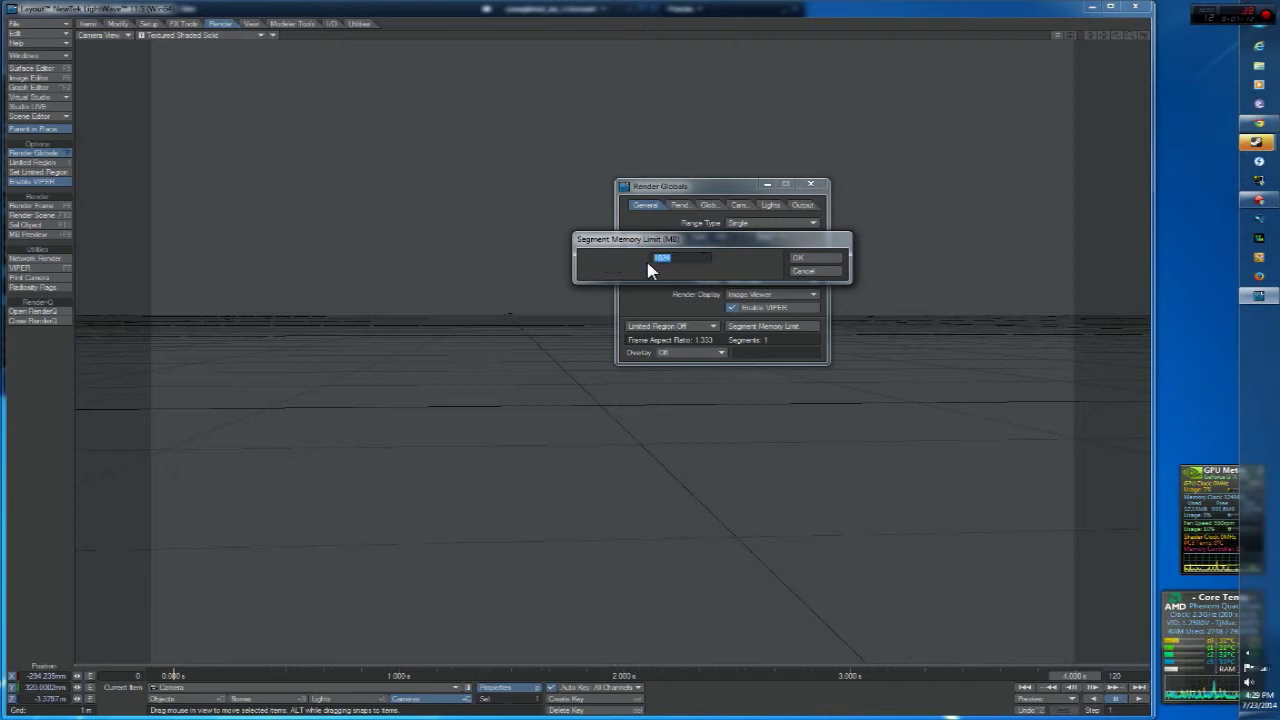
pyautogui.click(820, 273)
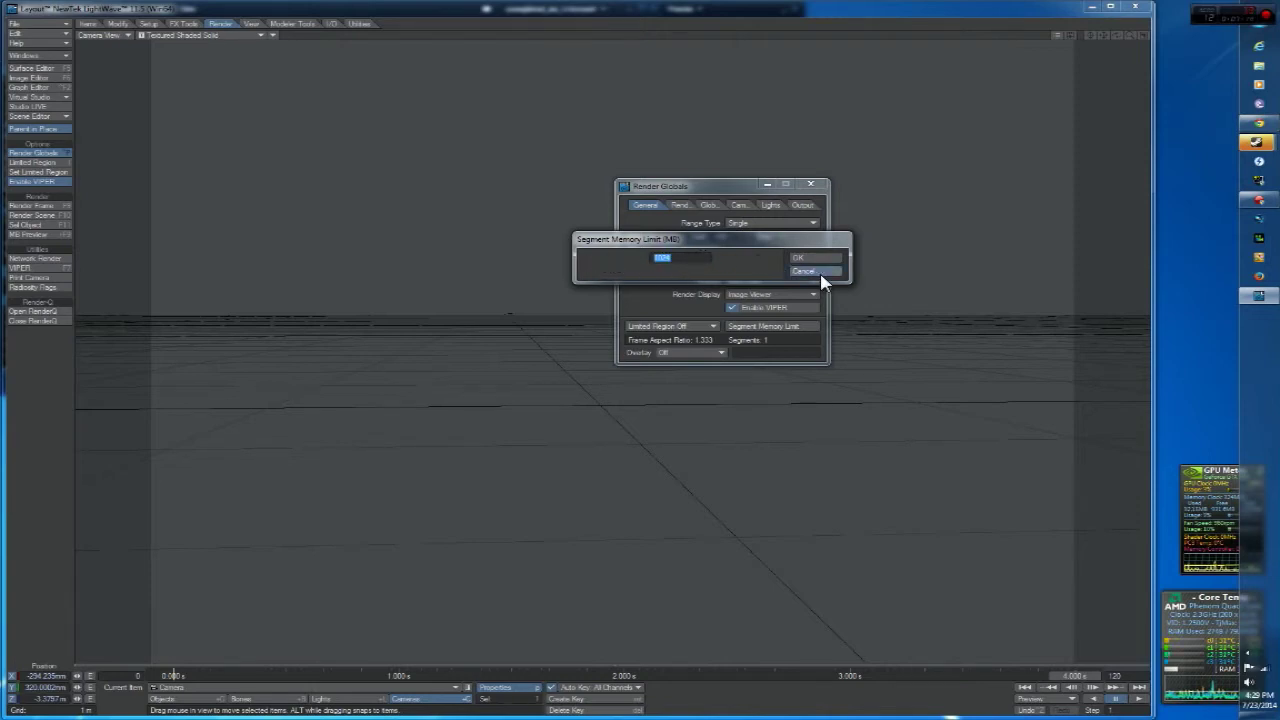
# Step: Review the frame number, SMPTE time code, film key code and time in seconds choices for the render overlay
pyautogui.click(686, 353)
pyautogui.click(672, 352)
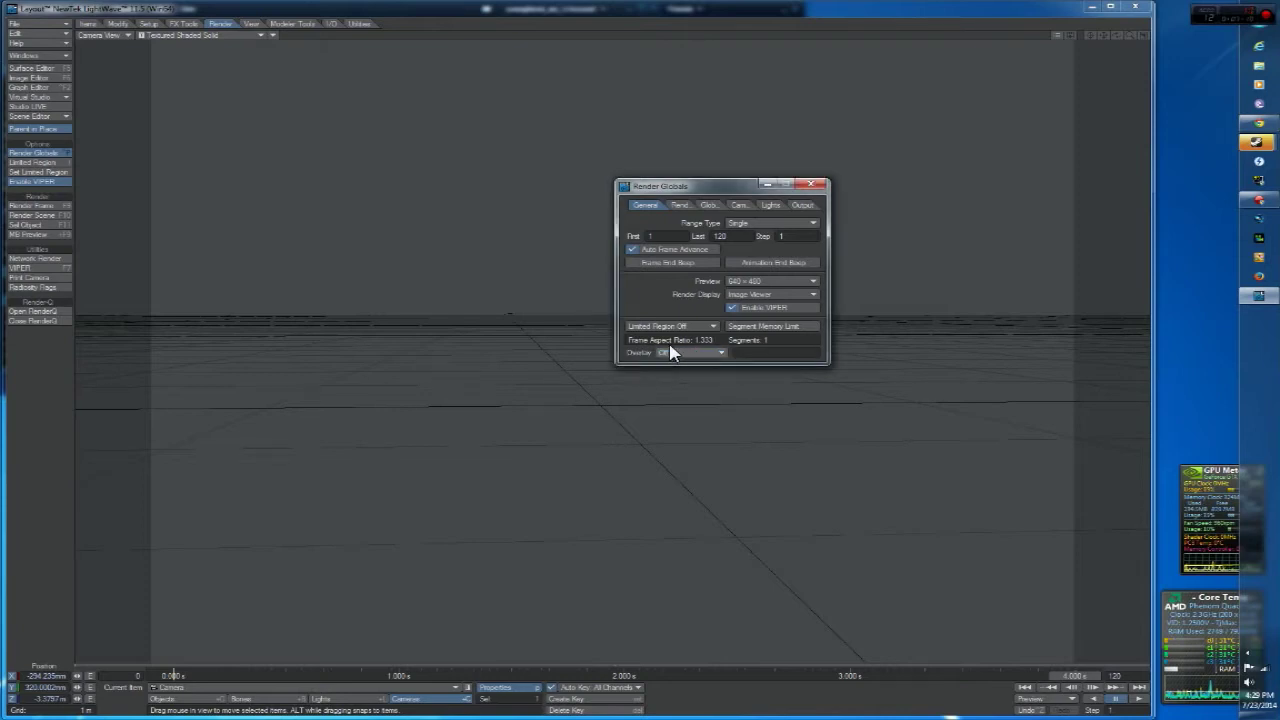
pyautogui.click(682, 352)
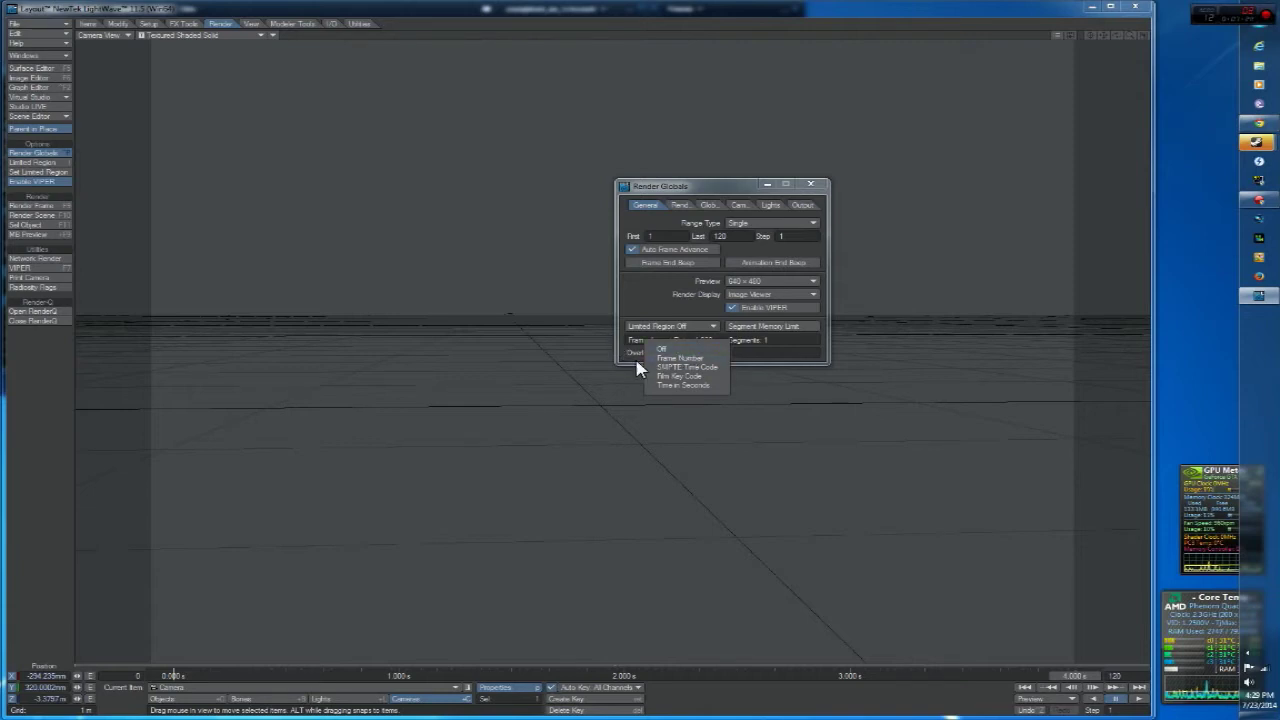
pyautogui.click(635, 359)
pyautogui.click(682, 356)
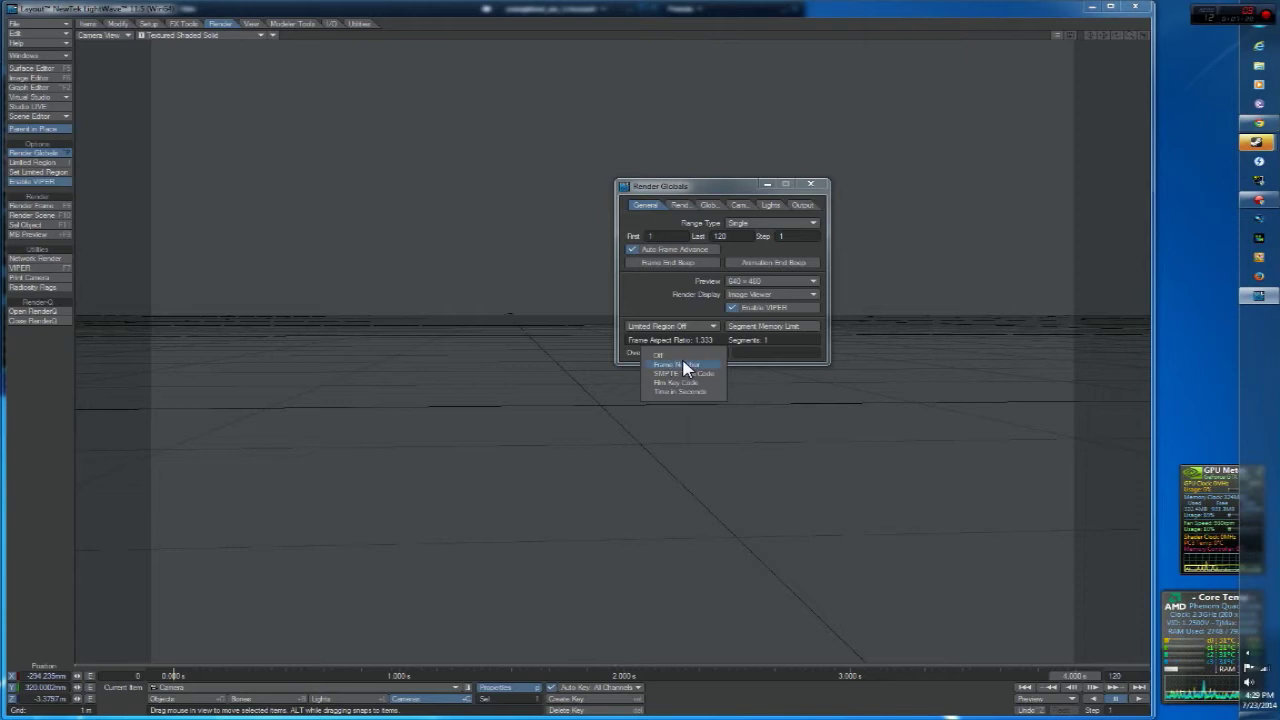
pyautogui.click(628, 358)
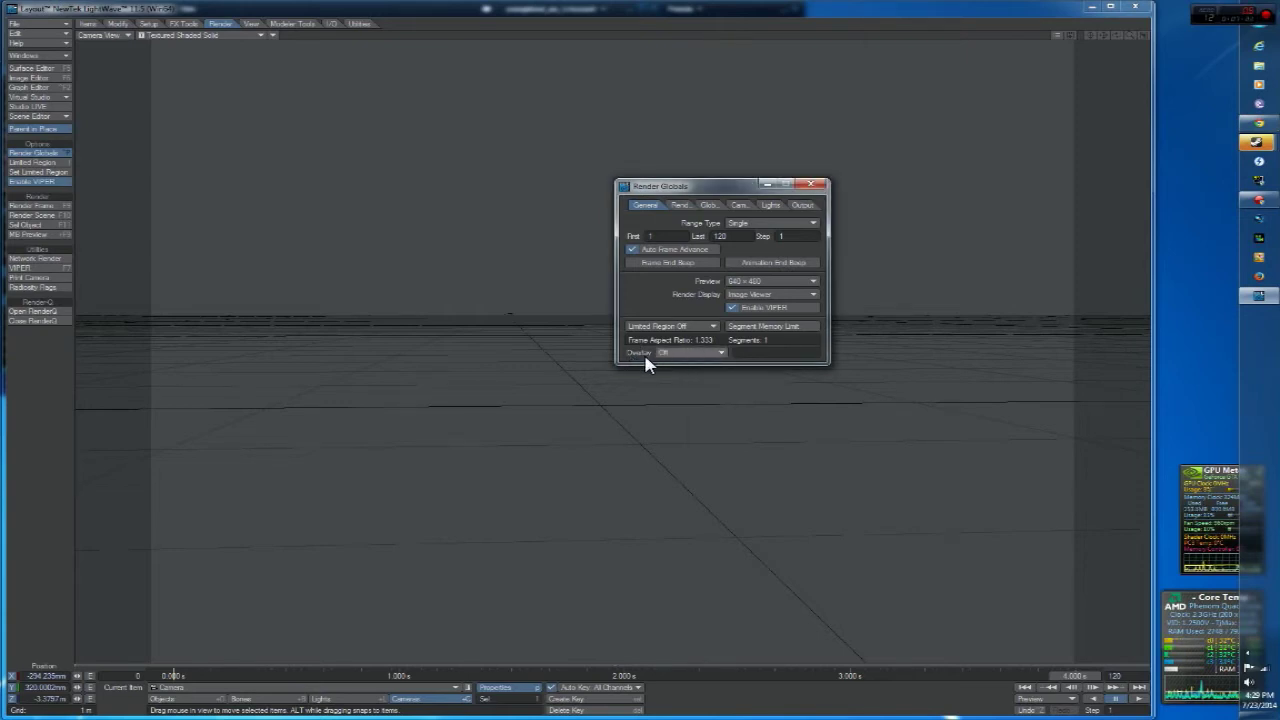
pyautogui.moveTo(678, 188); pyautogui.dragTo(629, 201)
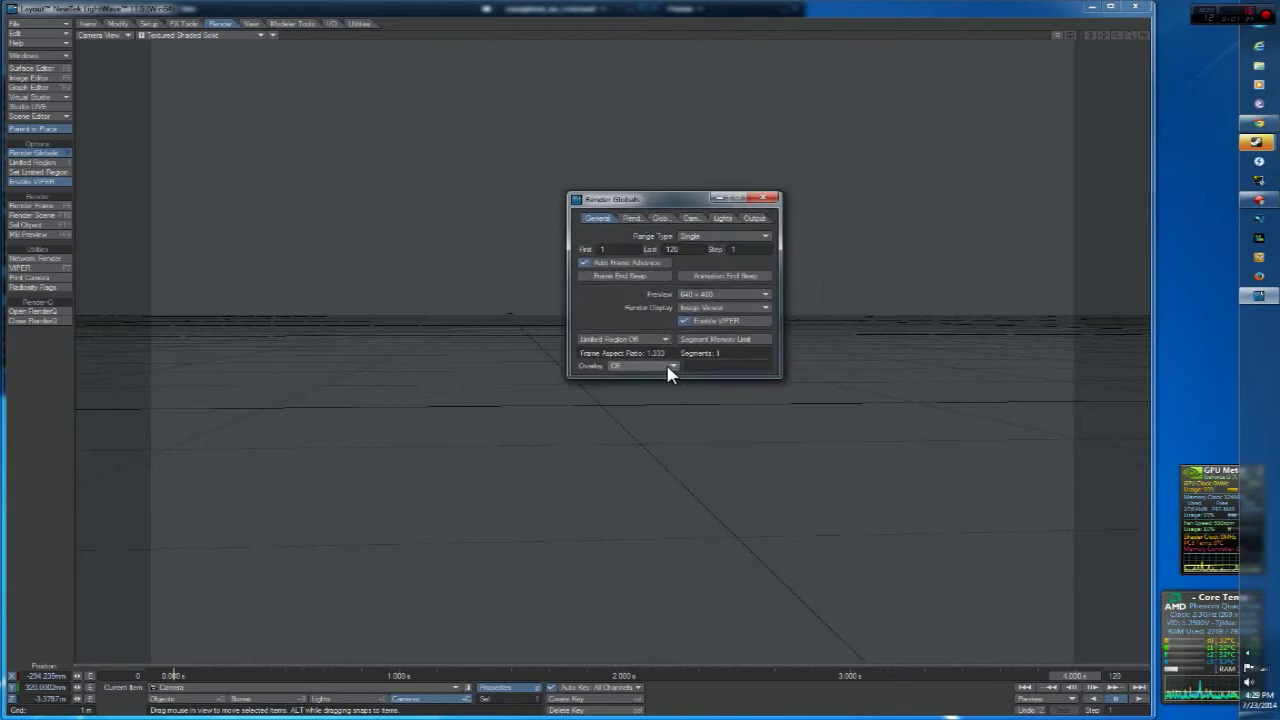
pyautogui.click(671, 368)
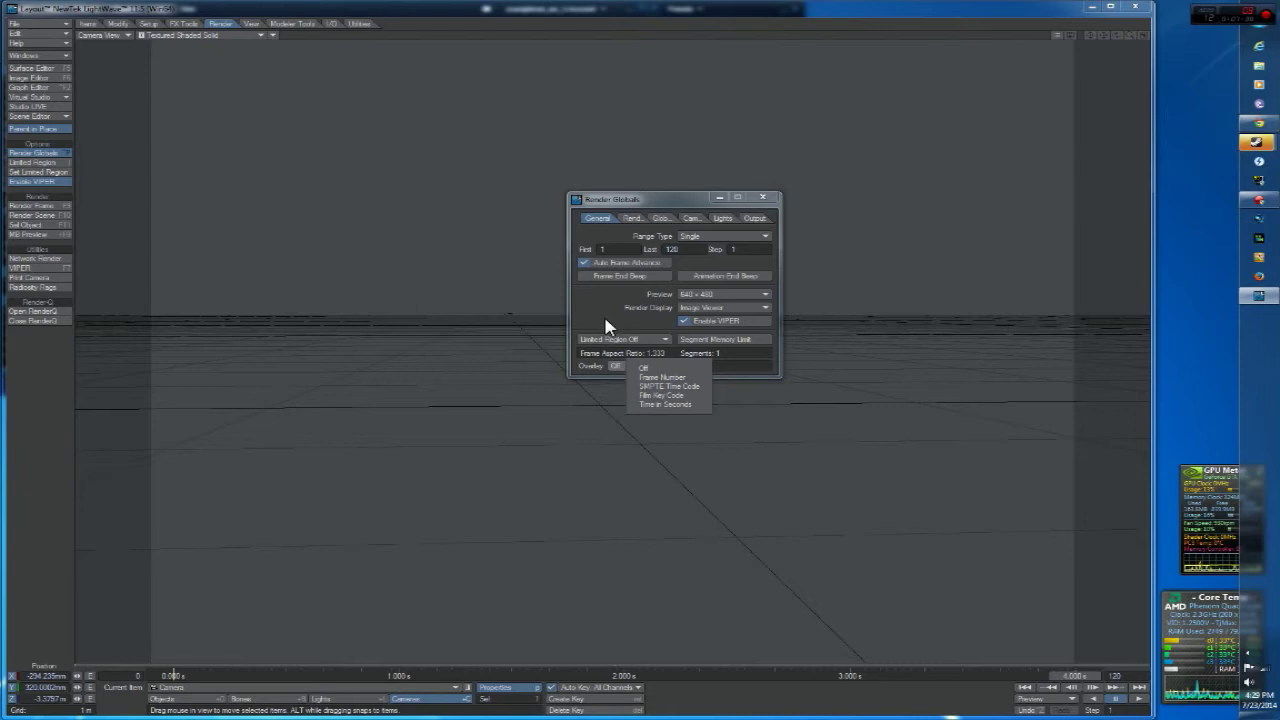
pyautogui.click(682, 405)
# Step: Try the Wireframe and Quickshade render modes in the Render settings and return to Realistic
pyautogui.click(632, 218)
pyautogui.moveTo(640, 200)
pyautogui.mouseDown()
pyautogui.moveTo(606, 118)
pyautogui.moveTo(640, 195)
pyautogui.mouseUp()
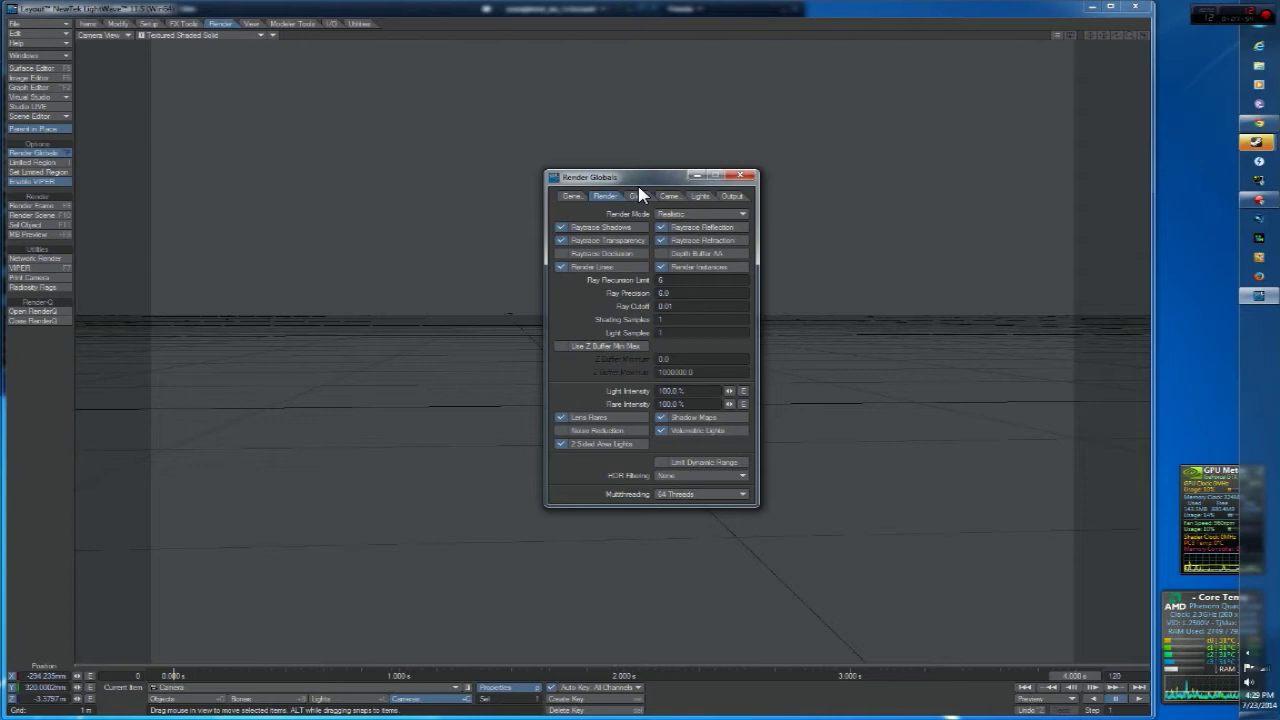
pyautogui.click(668, 214)
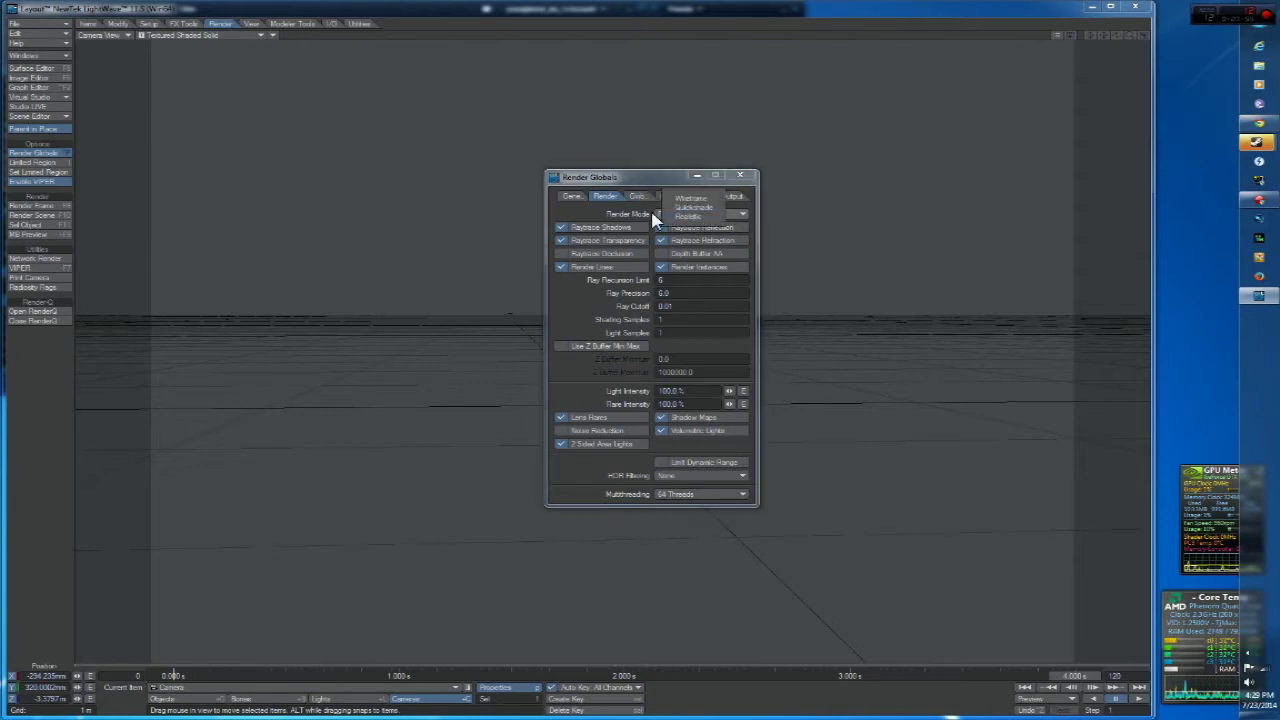
pyautogui.click(682, 199)
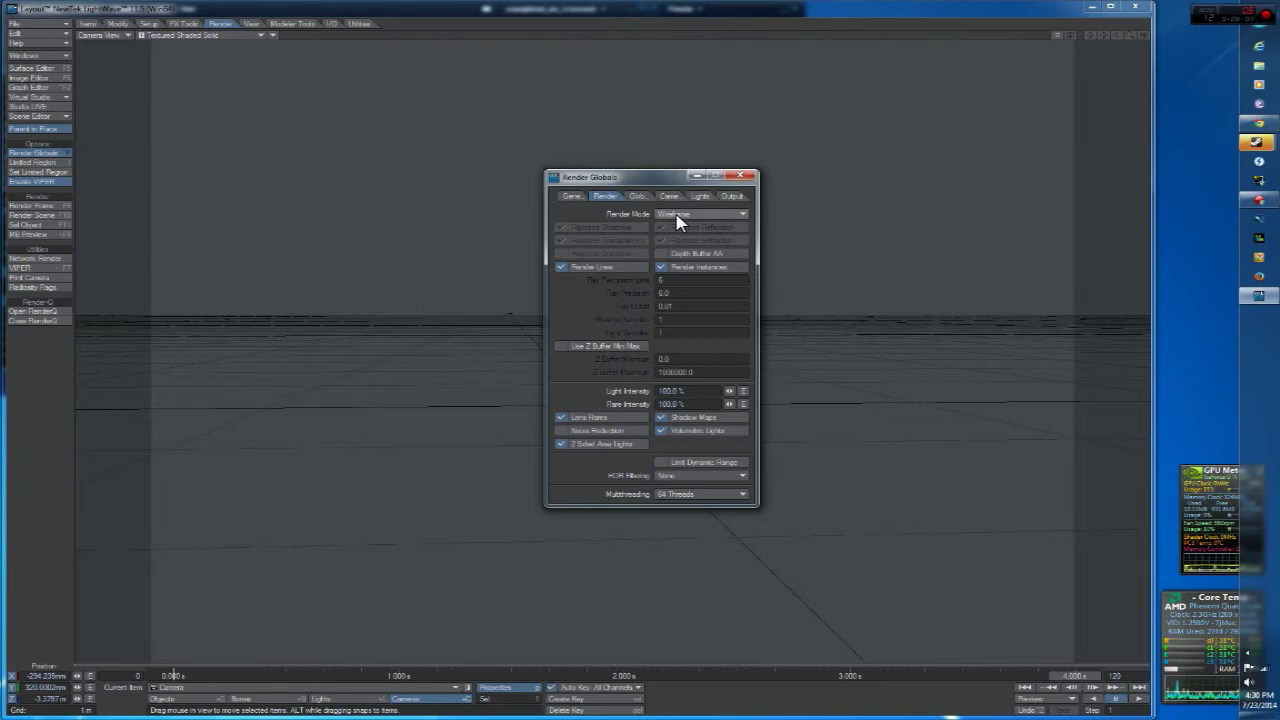
pyautogui.click(677, 219)
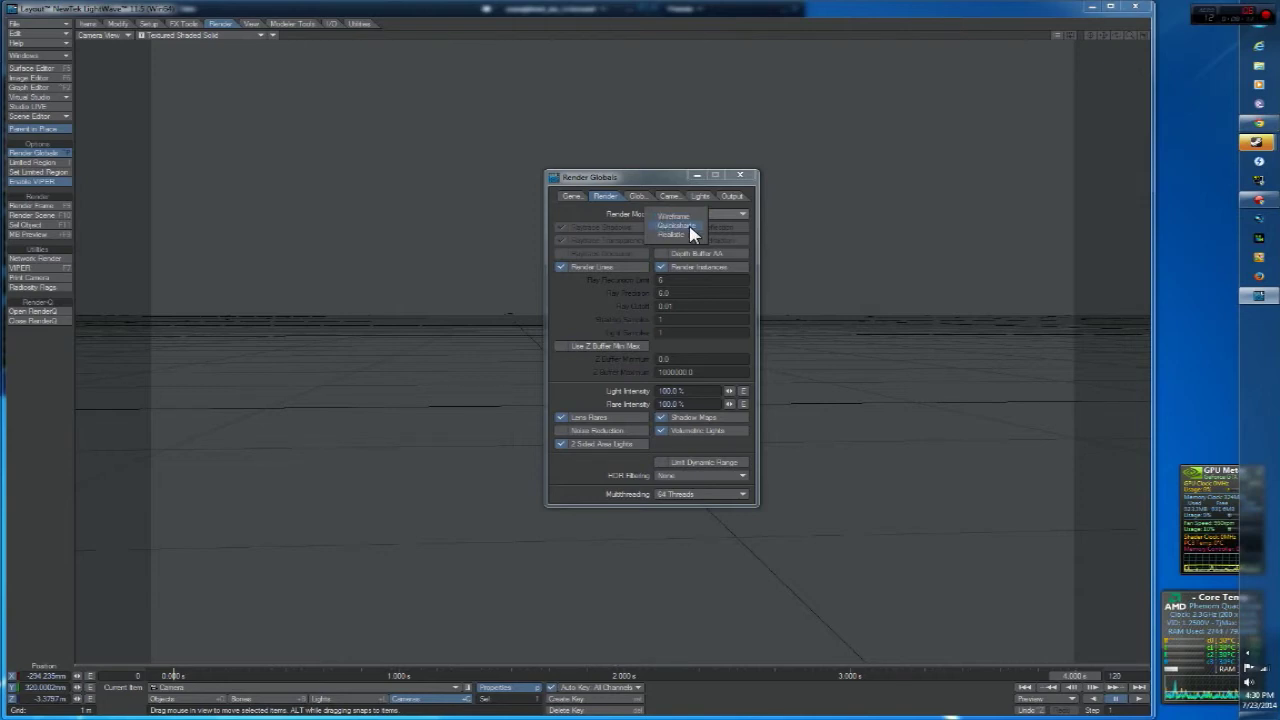
pyautogui.click(678, 226)
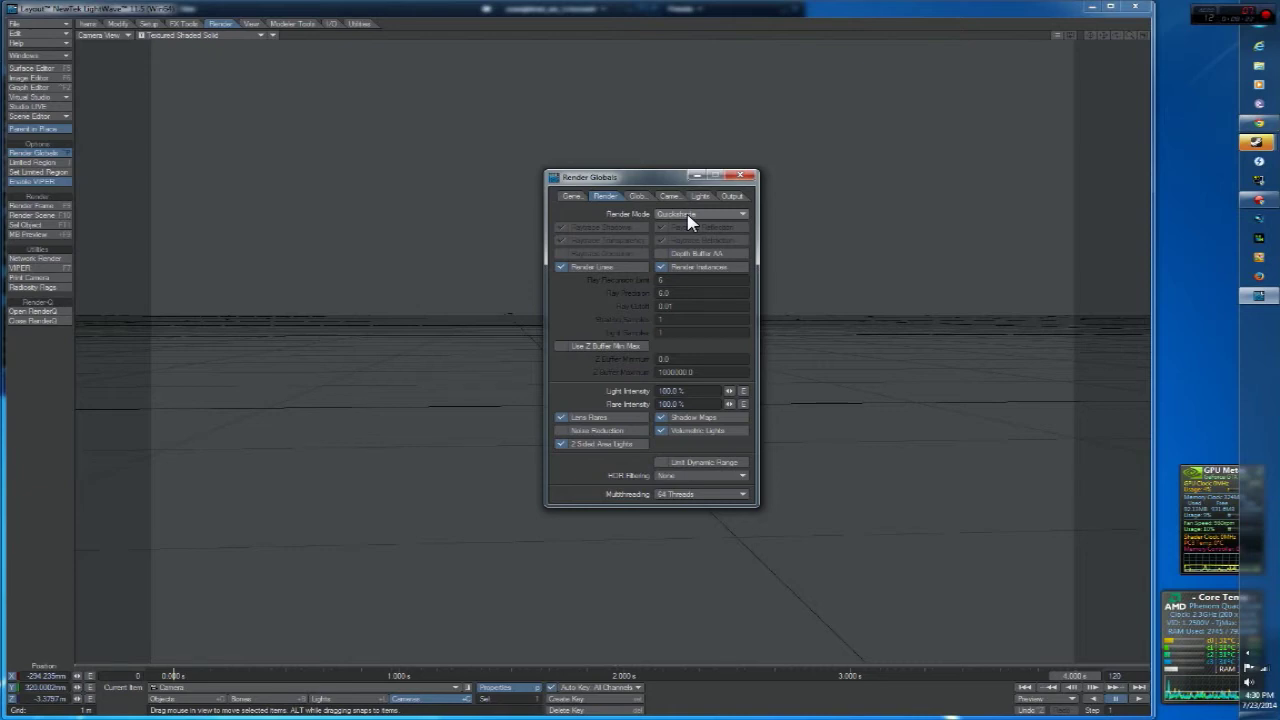
pyautogui.click(687, 214)
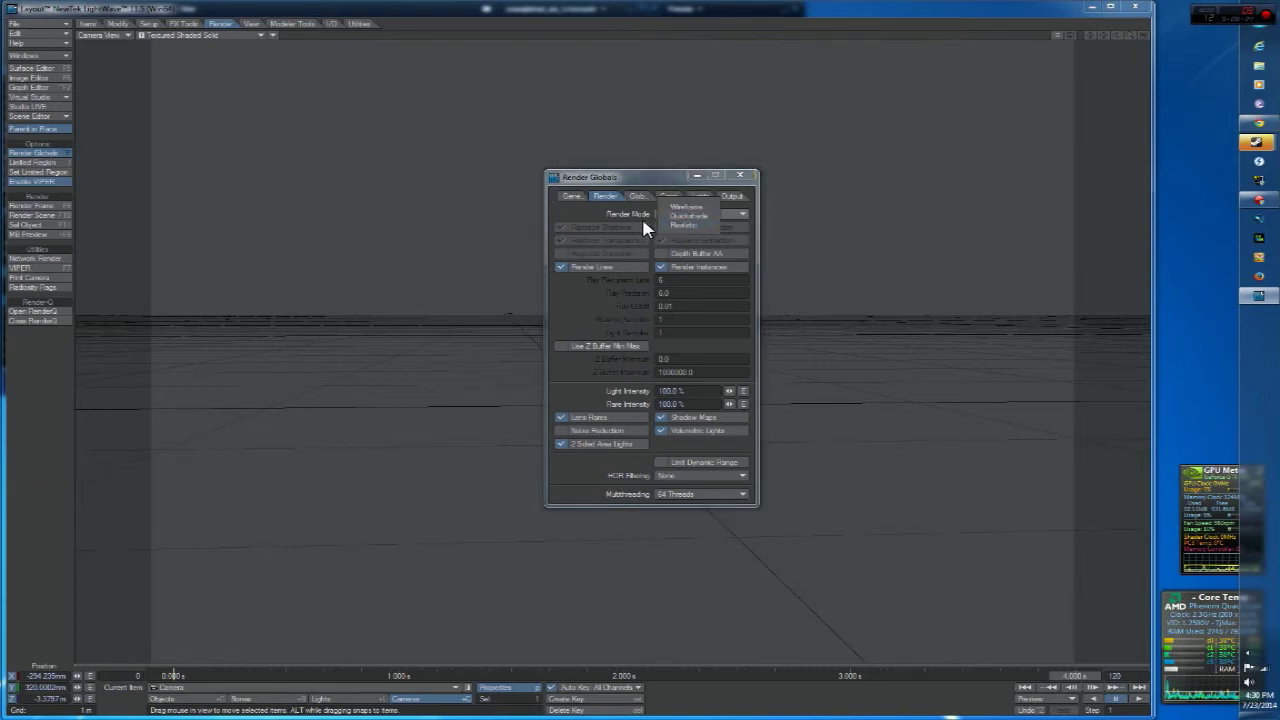
pyautogui.click(691, 228)
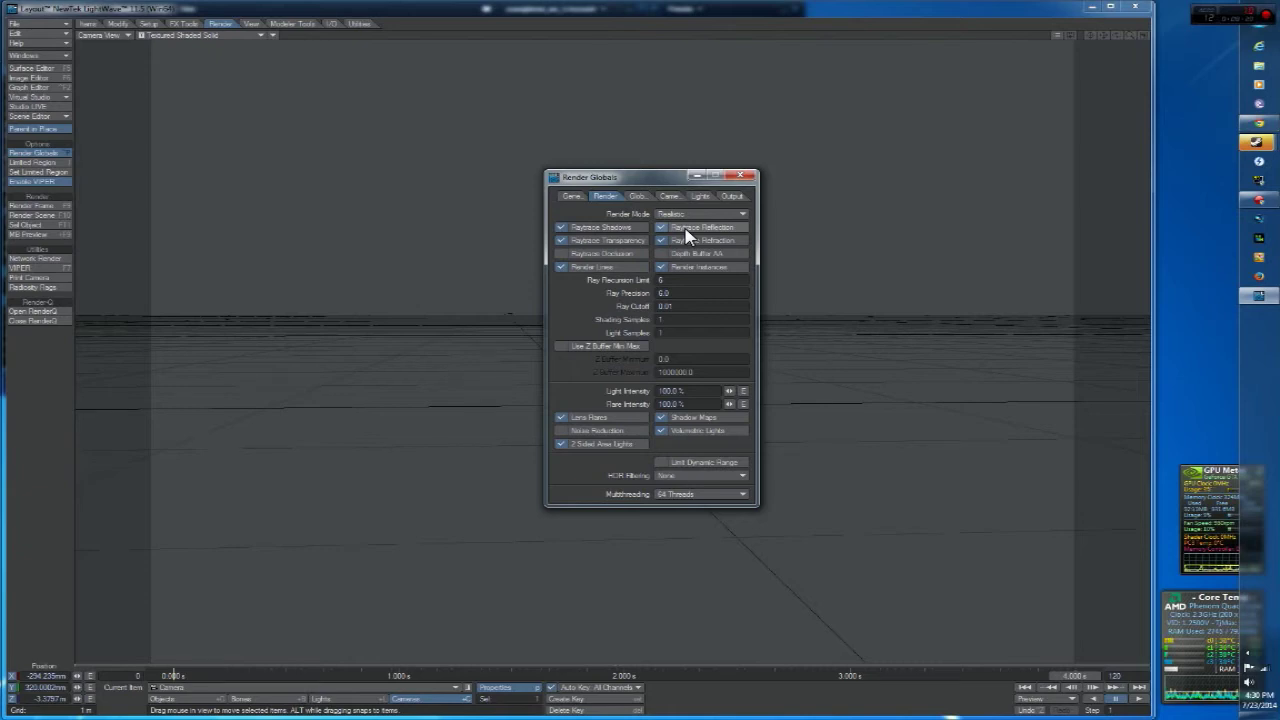
pyautogui.moveTo(630, 178); pyautogui.dragTo(610, 161)
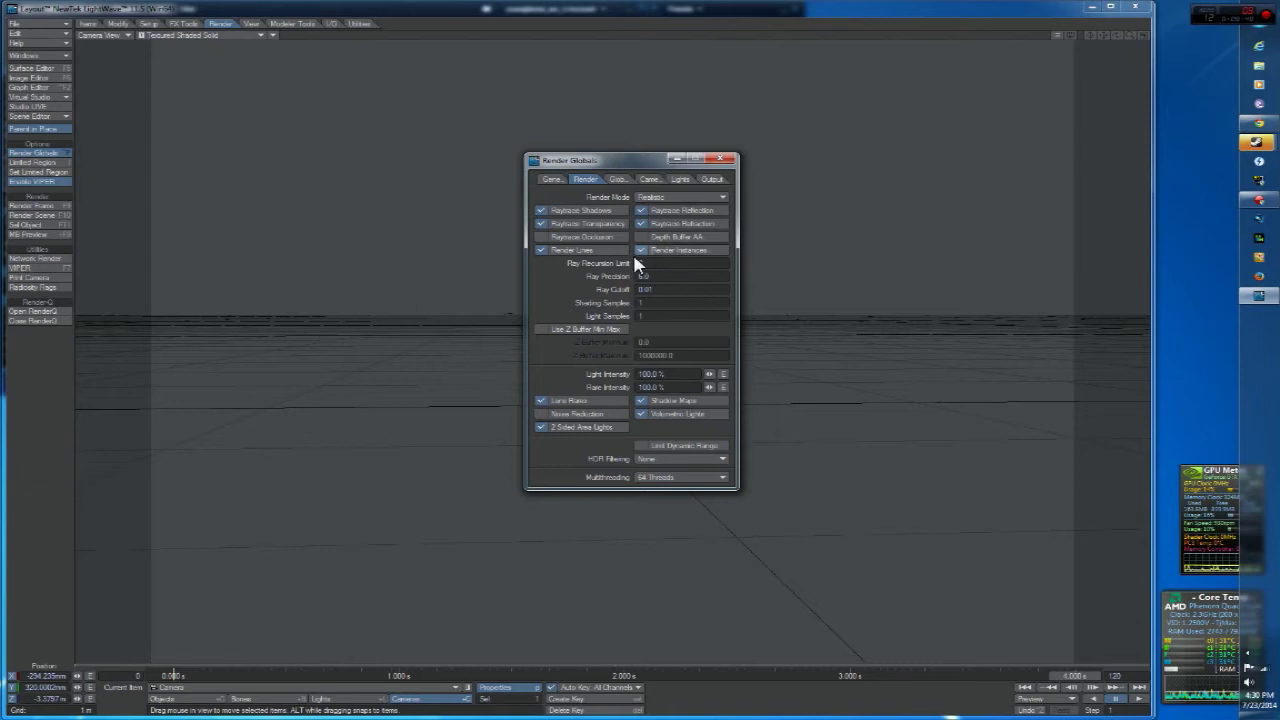
pyautogui.moveTo(589, 161); pyautogui.dragTo(618, 145)
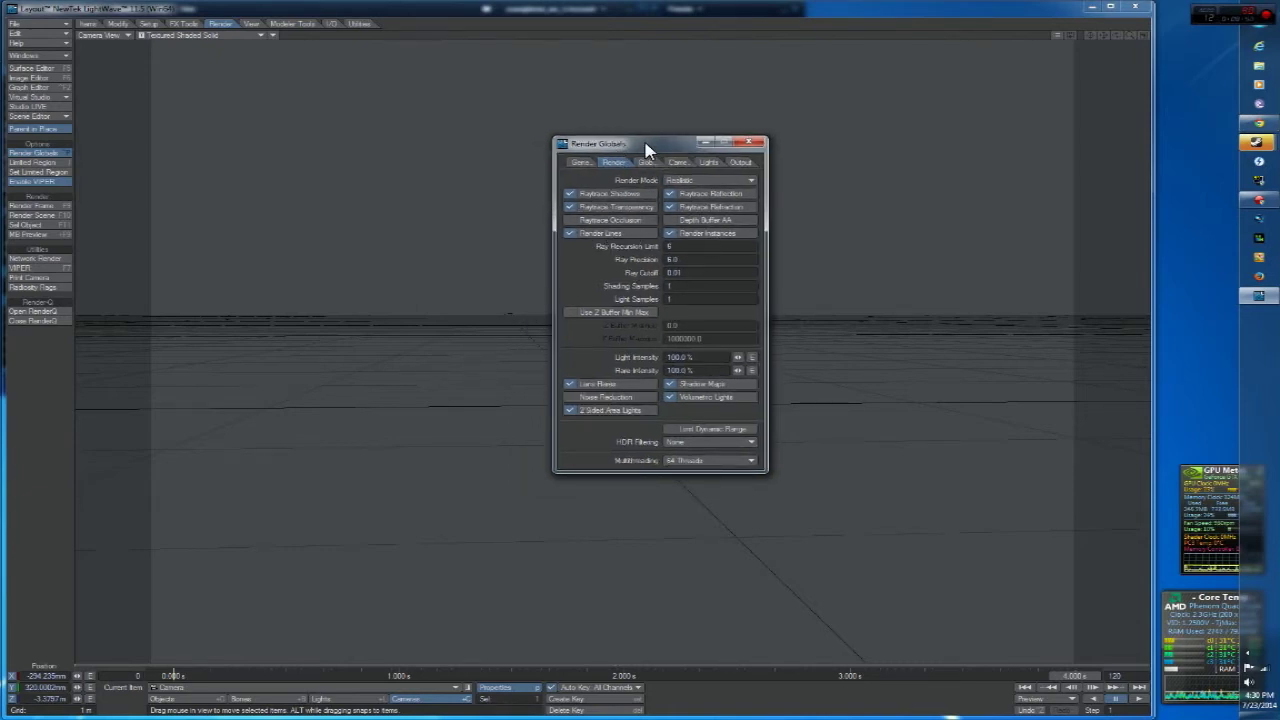
pyautogui.moveTo(646, 149); pyautogui.dragTo(622, 141)
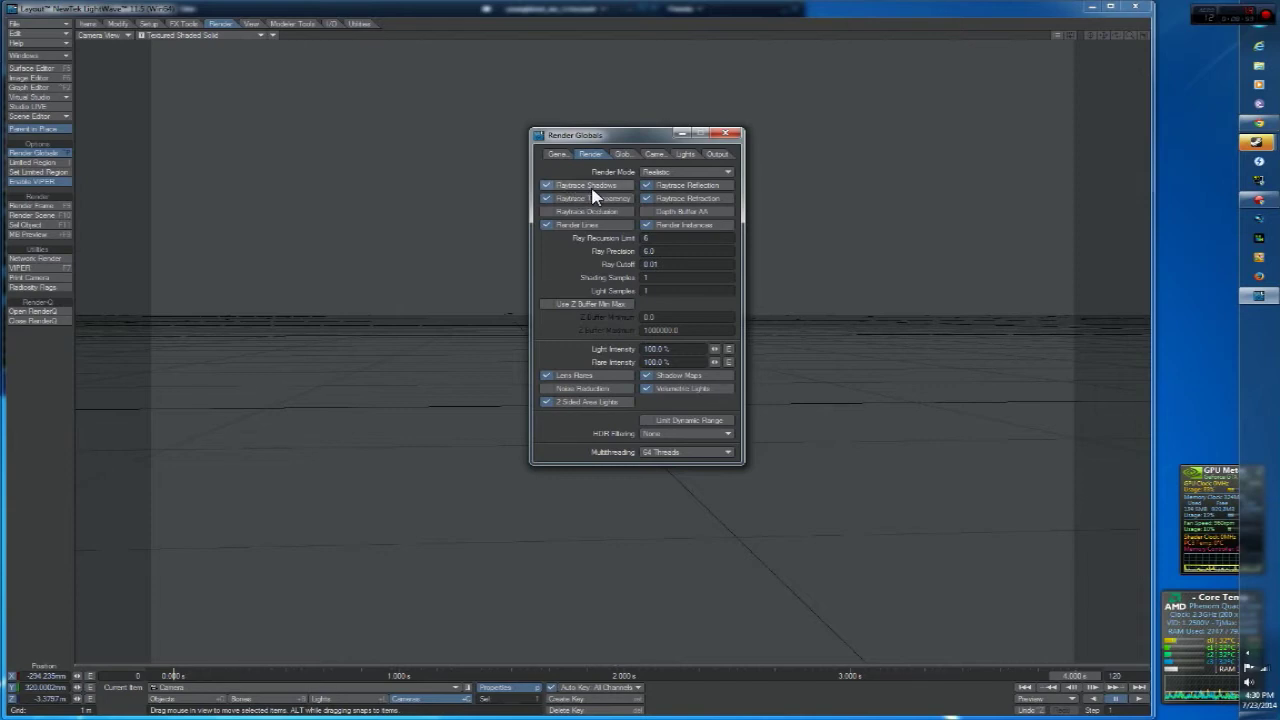
pyautogui.moveTo(643, 135); pyautogui.dragTo(617, 147)
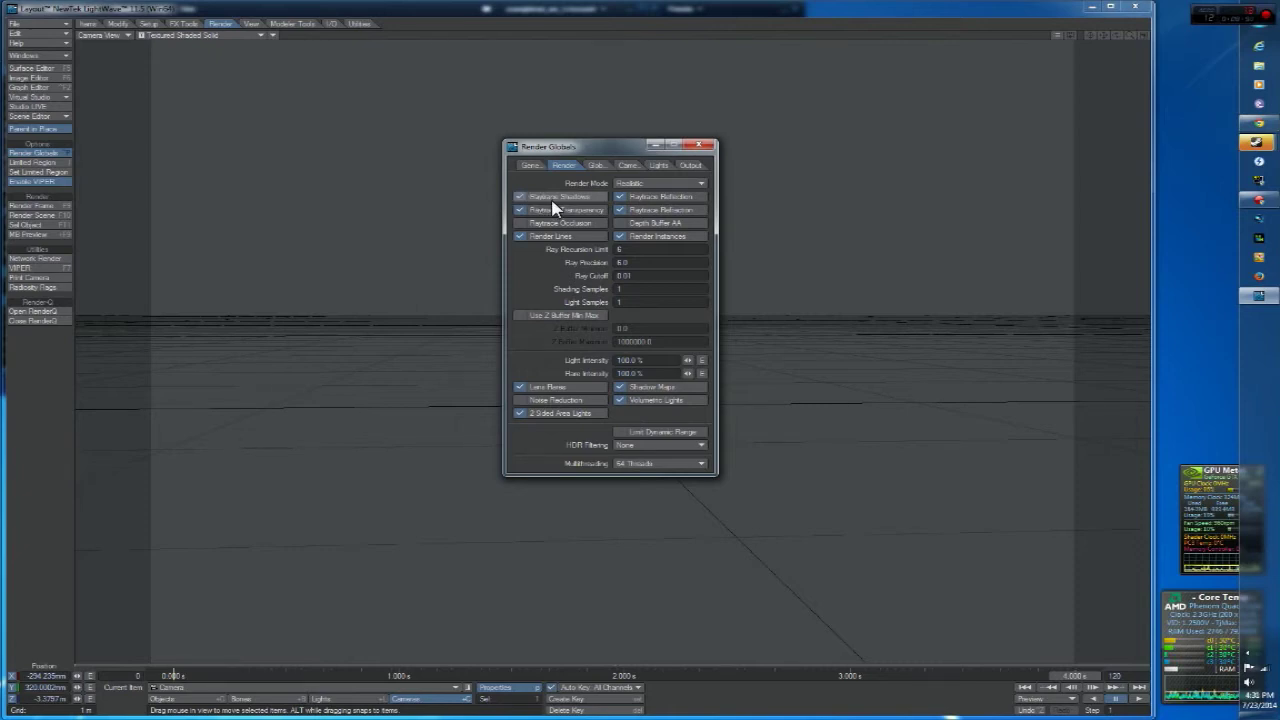
pyautogui.moveTo(555, 147); pyautogui.dragTo(521, 204)
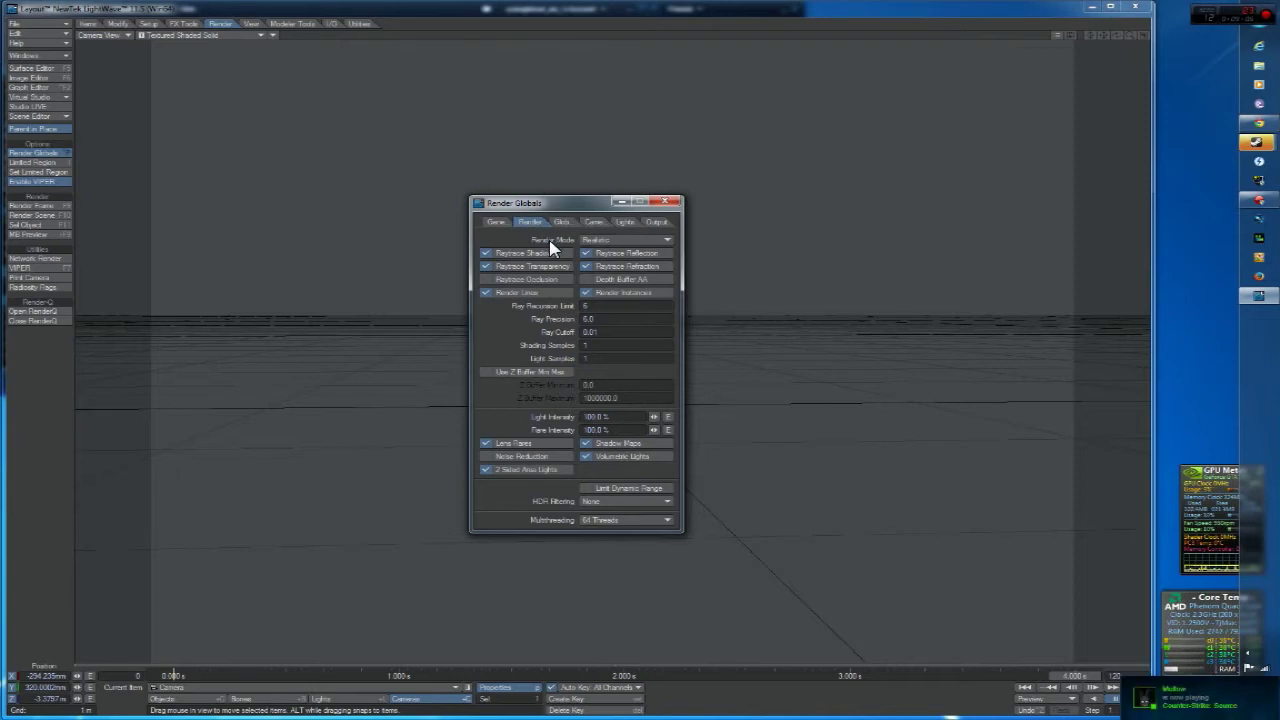
# Step: Switch Raytrace Shadows and Raytrace Reflection off and back on
pyautogui.click(524, 254)
pyautogui.click(514, 256)
pyautogui.moveTo(531, 211); pyautogui.dragTo(495, 213)
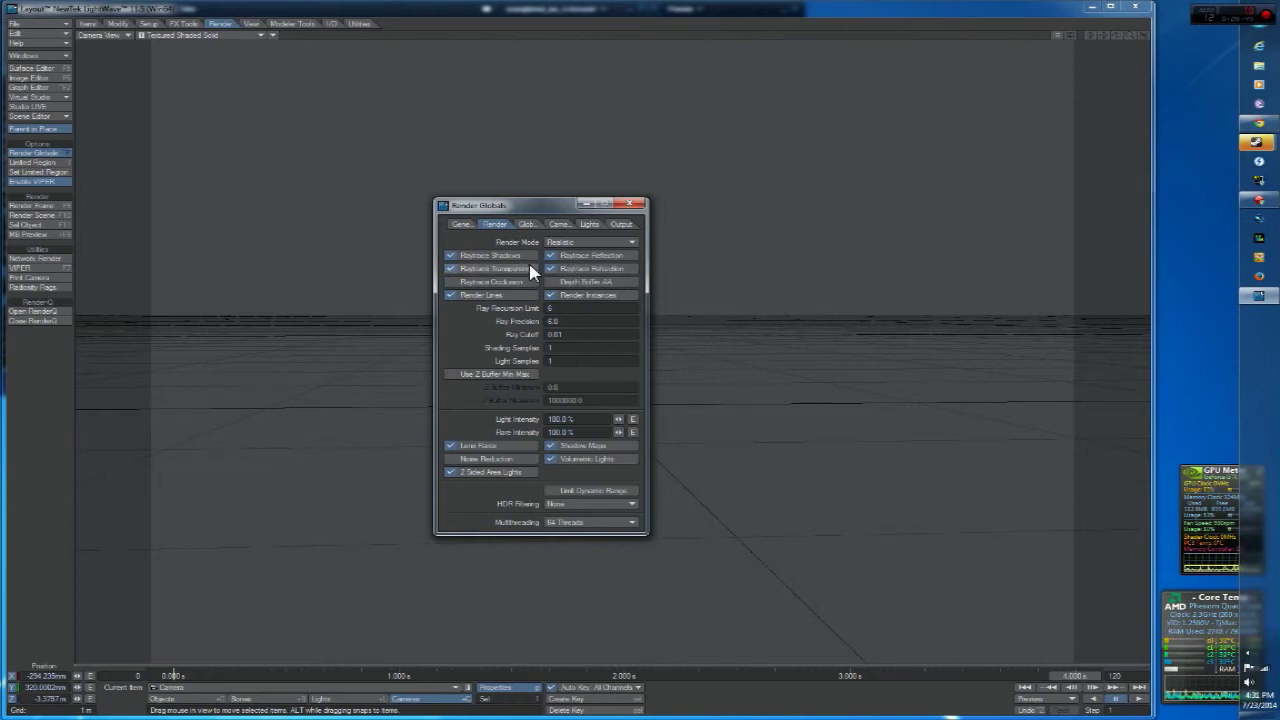
pyautogui.click(588, 268)
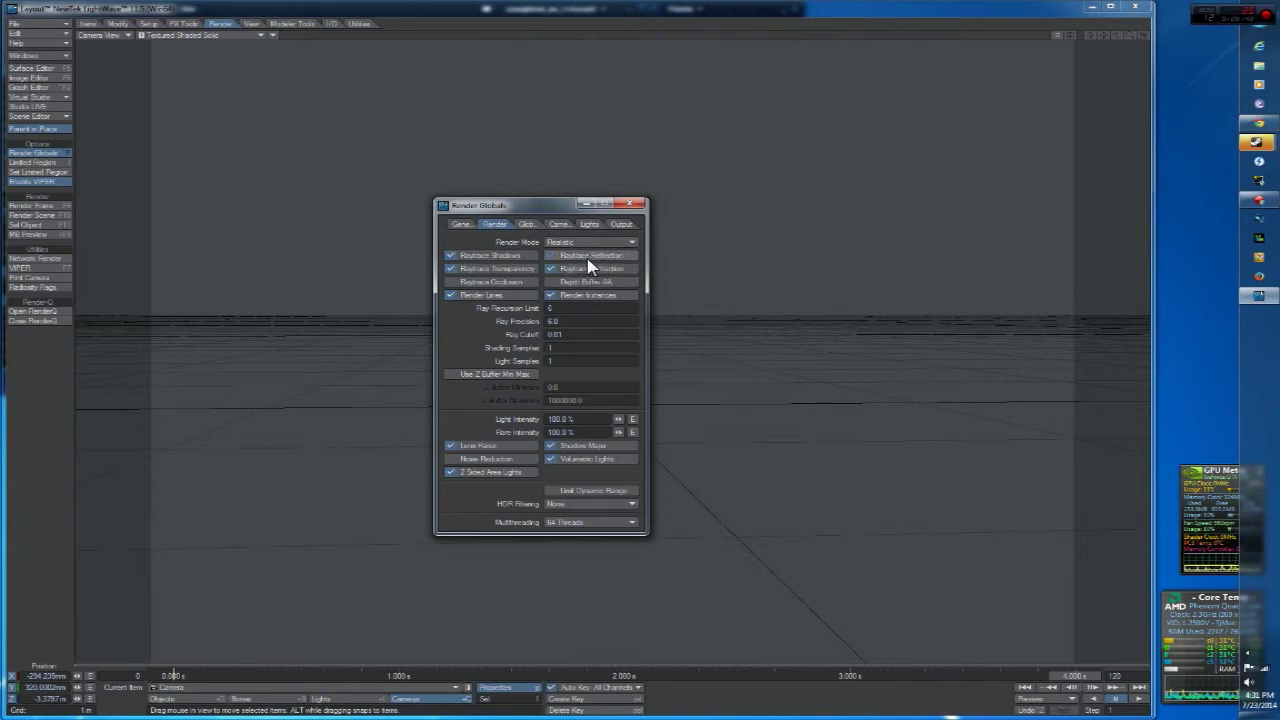
pyautogui.click(581, 269)
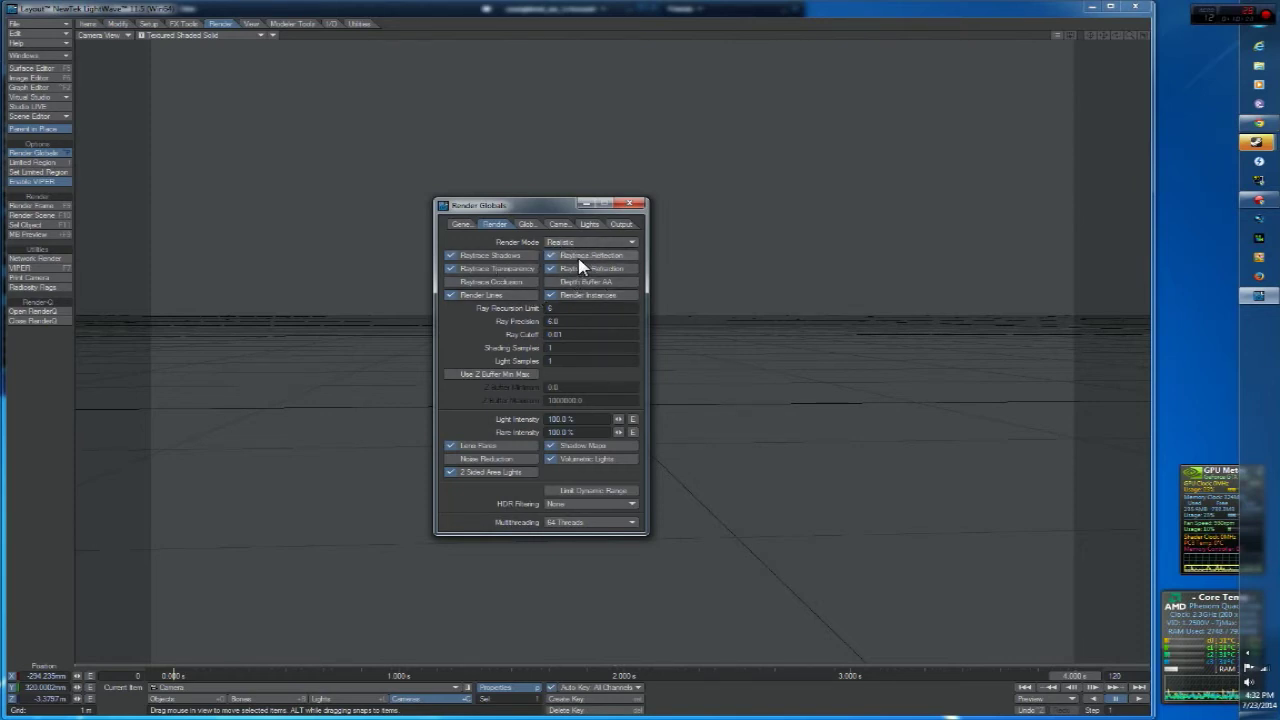
pyautogui.click(584, 256)
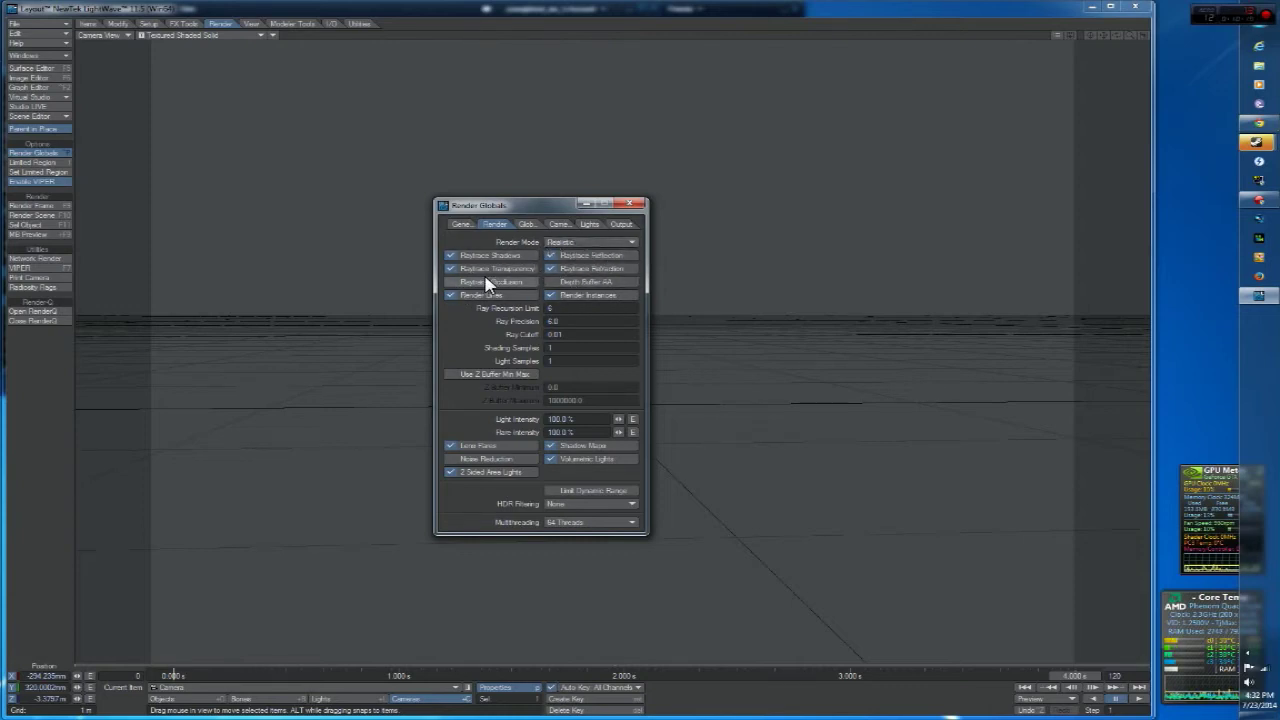
# Step: Enable Raytrace Occlusion in the render settings
pyautogui.moveTo(523, 209); pyautogui.dragTo(570, 184)
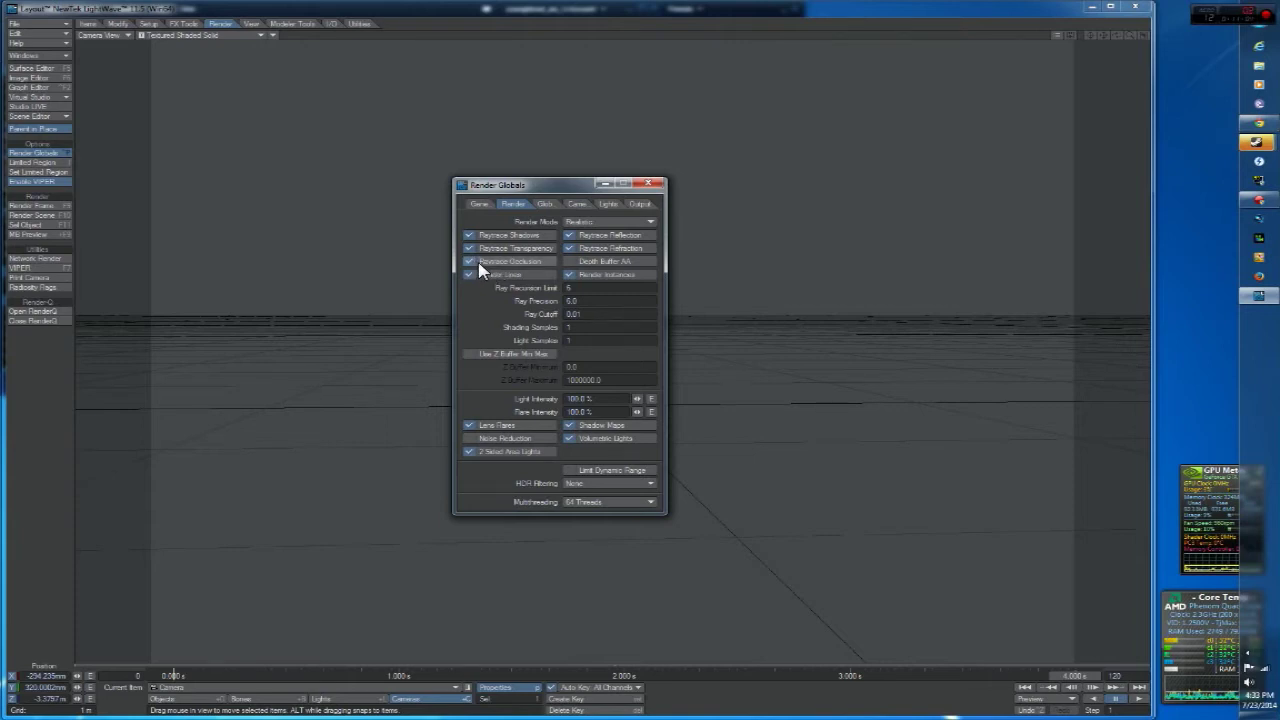
pyautogui.click(470, 261)
pyautogui.click(503, 263)
pyautogui.moveTo(521, 185); pyautogui.dragTo(490, 184)
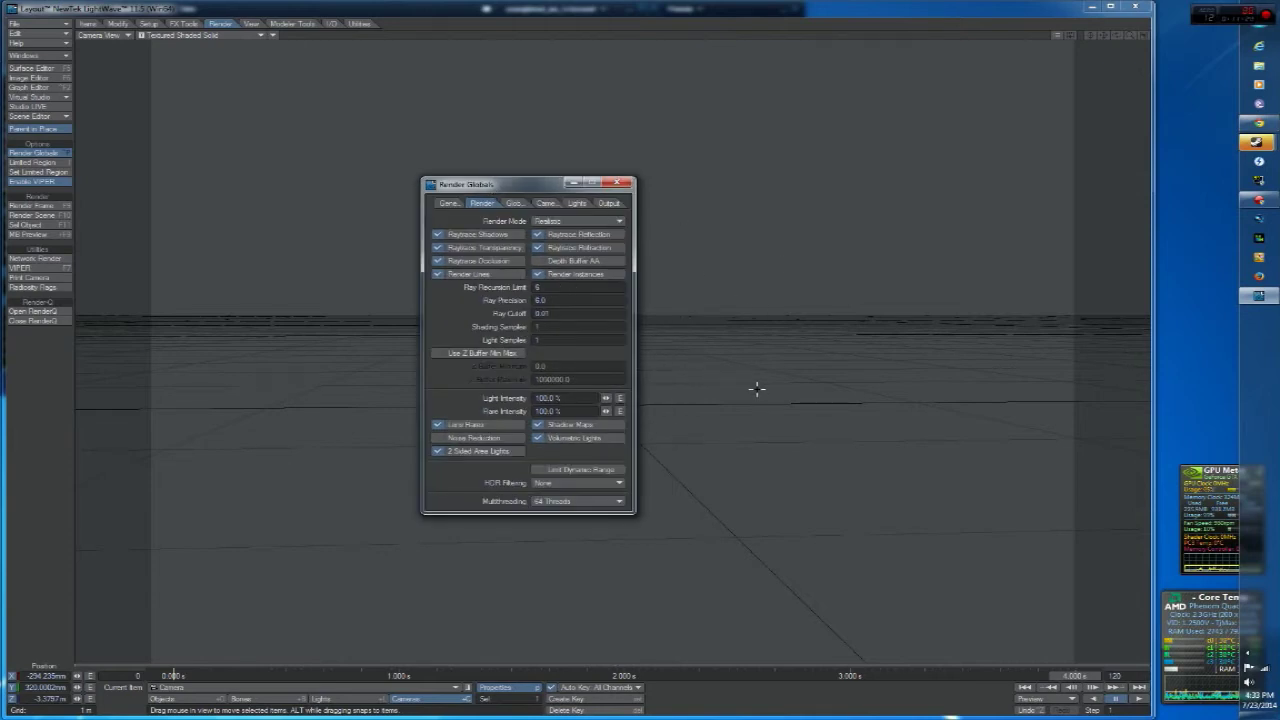
pyautogui.moveTo(510, 186); pyautogui.dragTo(503, 185)
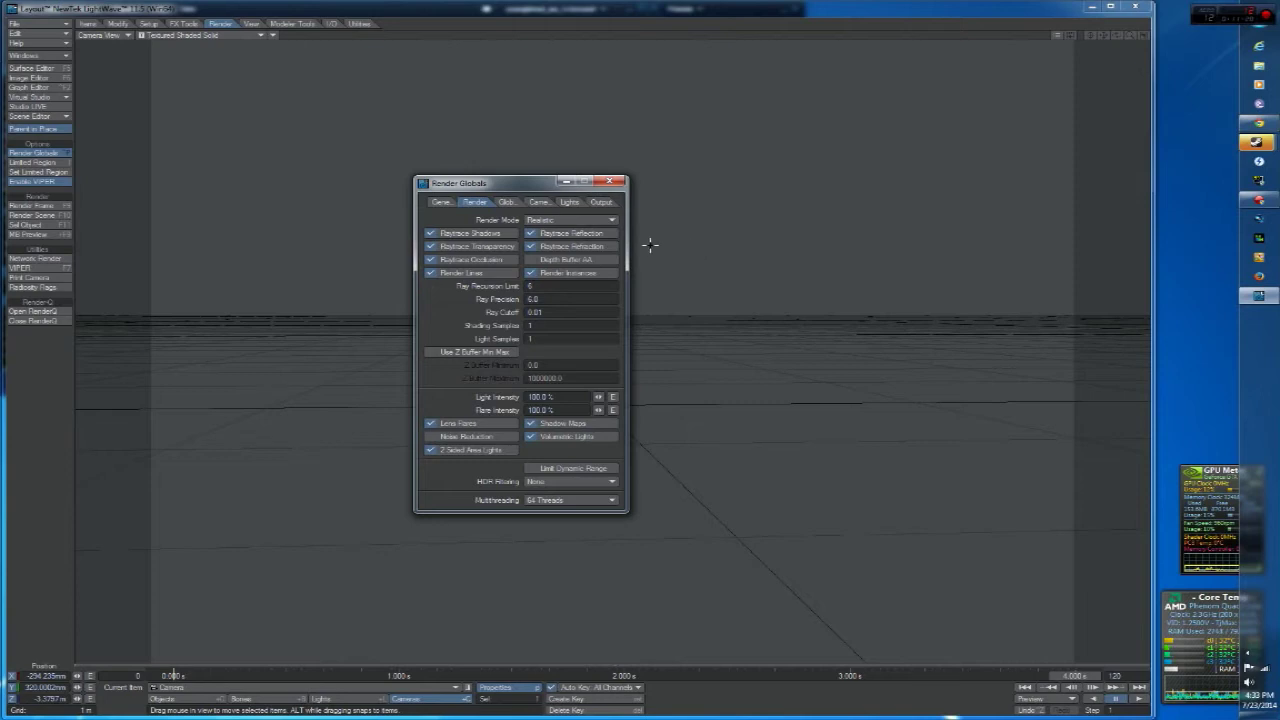
# Step: Disable Raytrace Occlusion in the render settings
pyautogui.click(430, 259)
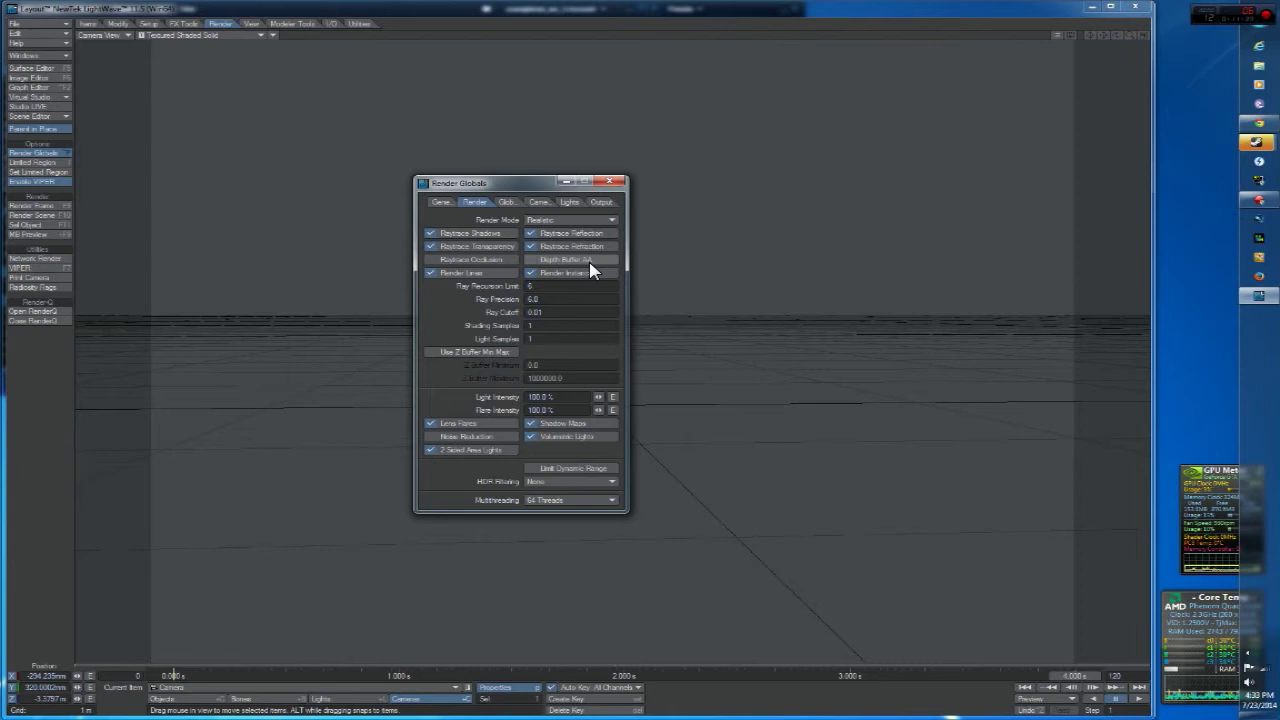
pyautogui.moveTo(527, 184); pyautogui.dragTo(576, 182)
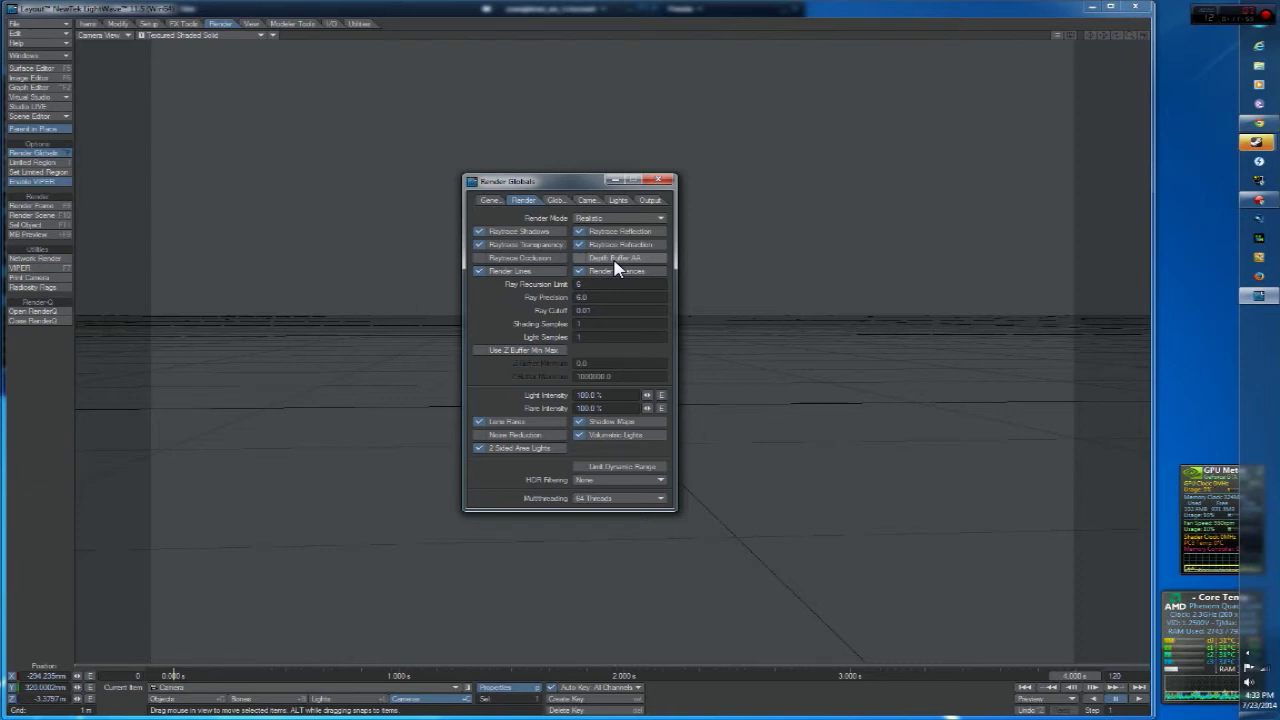
pyautogui.moveTo(563, 180); pyautogui.dragTo(588, 171)
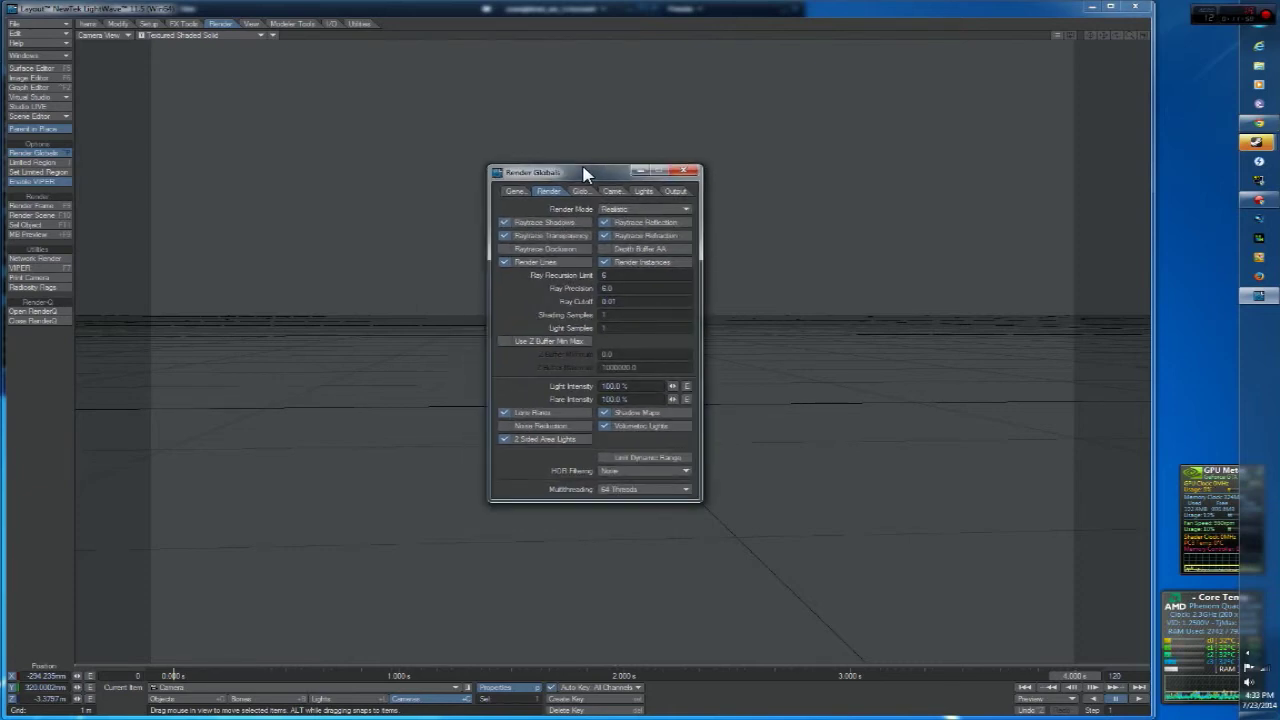
# Step: Switch Depth Buffer AA on and back off in the render settings
pyautogui.click(645, 250)
pyautogui.click(636, 252)
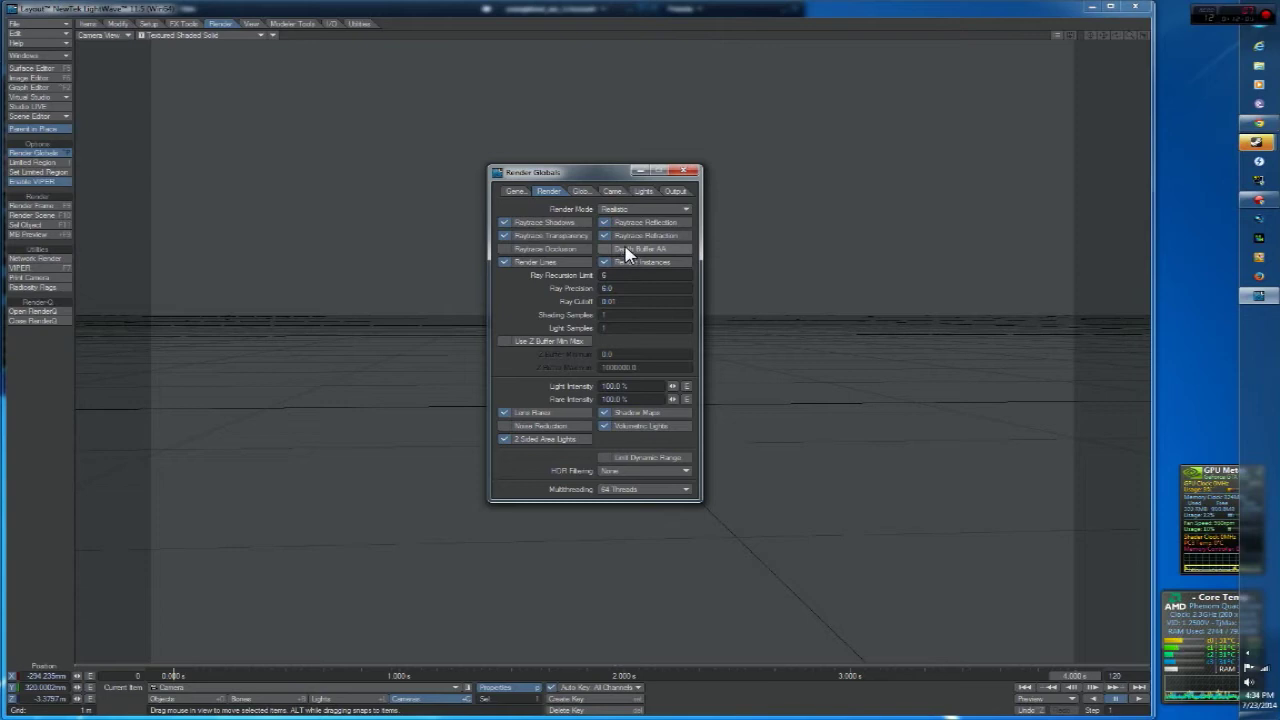
pyautogui.moveTo(596, 176); pyautogui.dragTo(566, 166)
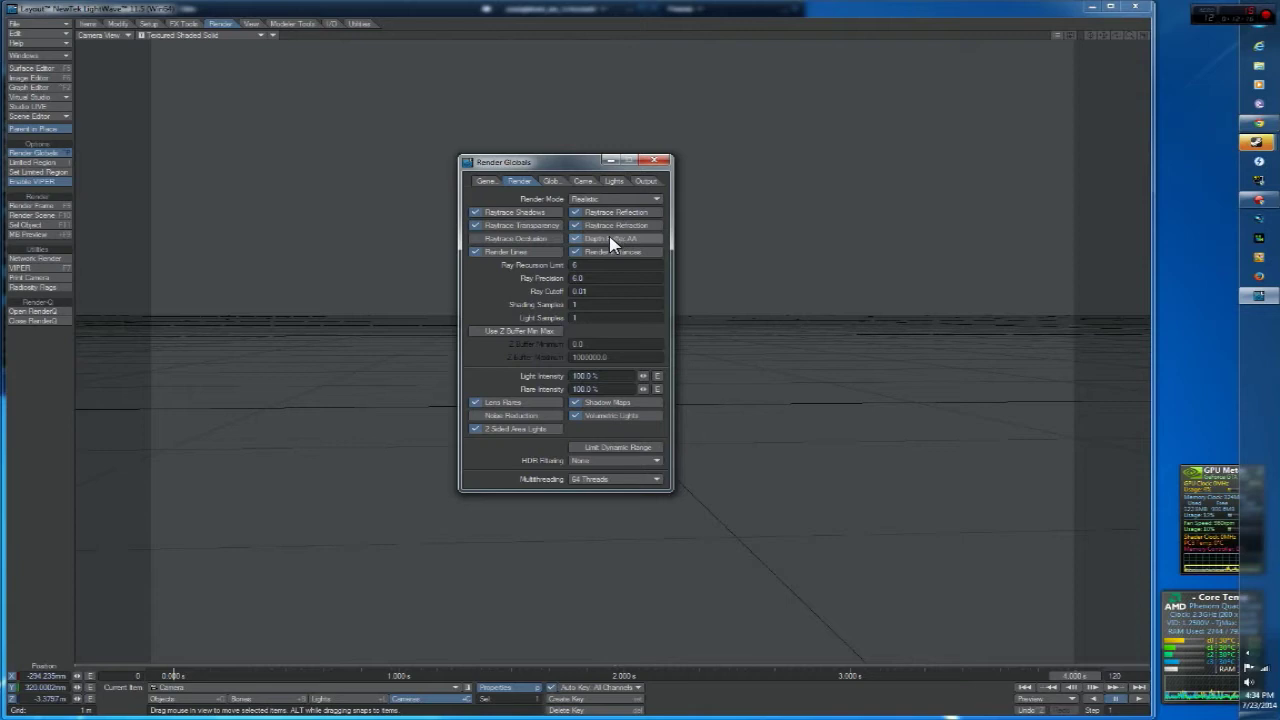
pyautogui.moveTo(575, 161); pyautogui.dragTo(597, 196)
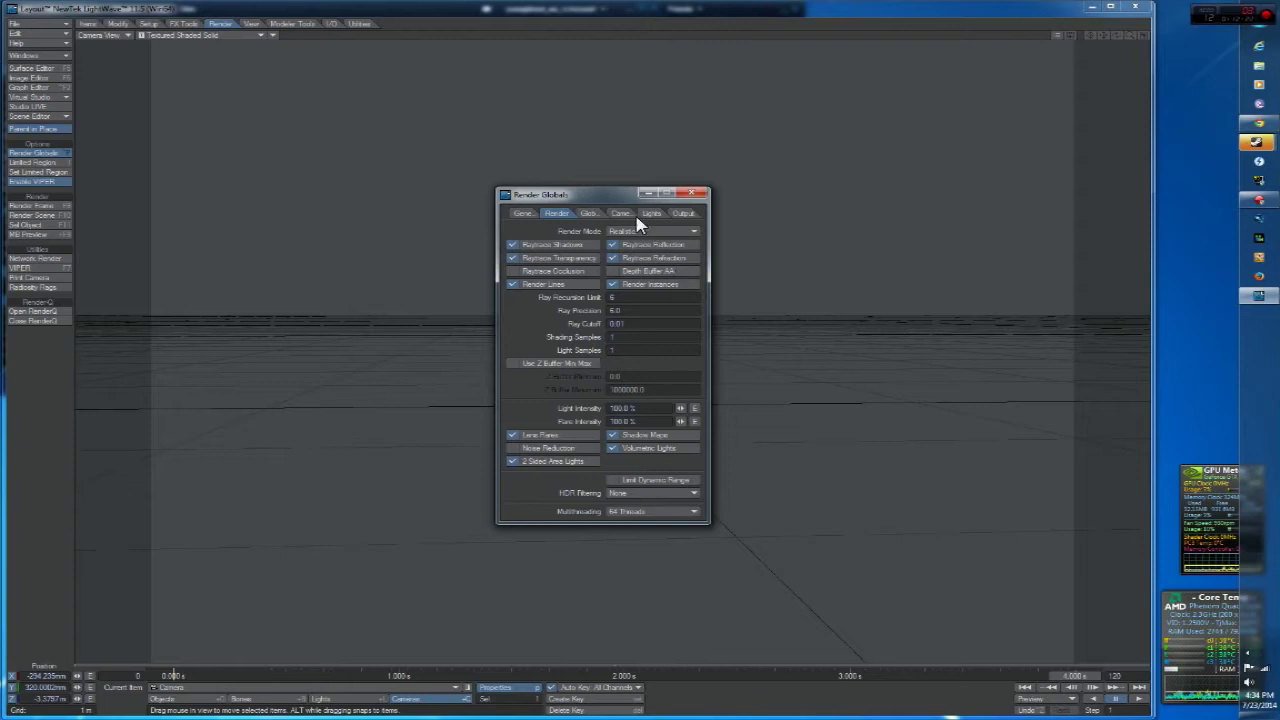
pyautogui.moveTo(608, 196); pyautogui.dragTo(590, 190)
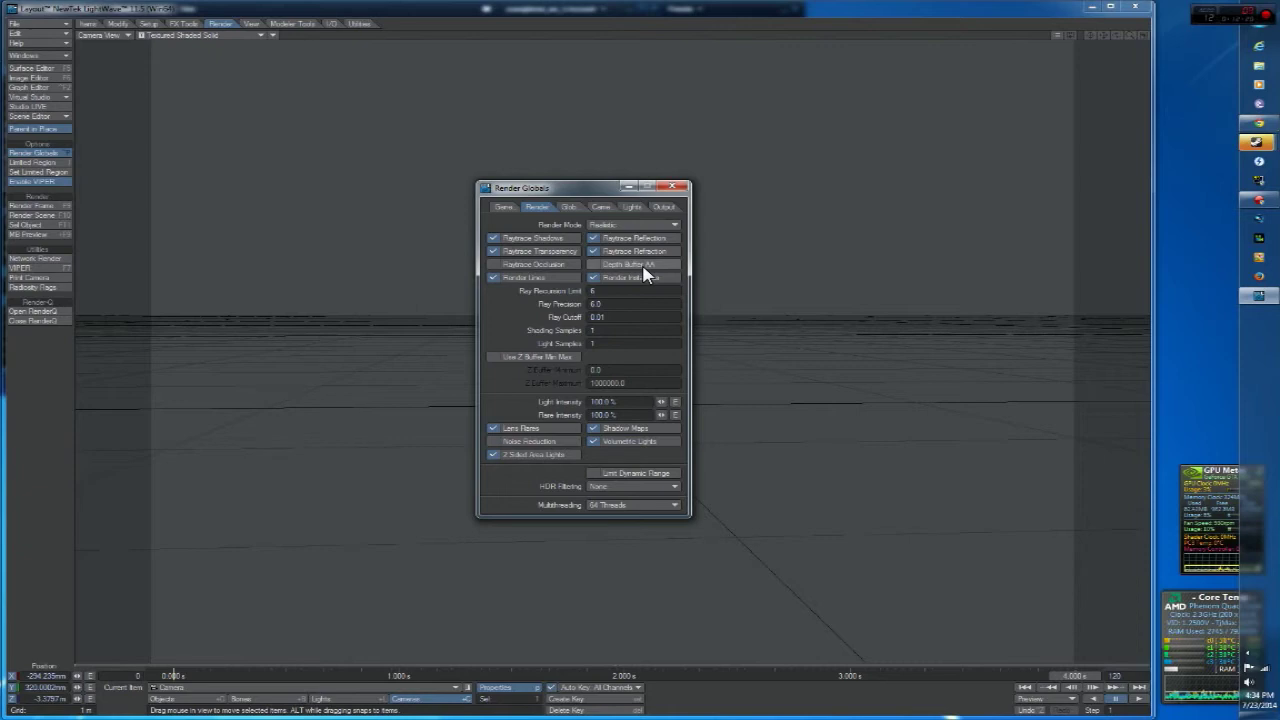
pyautogui.moveTo(611, 187); pyautogui.dragTo(598, 182)
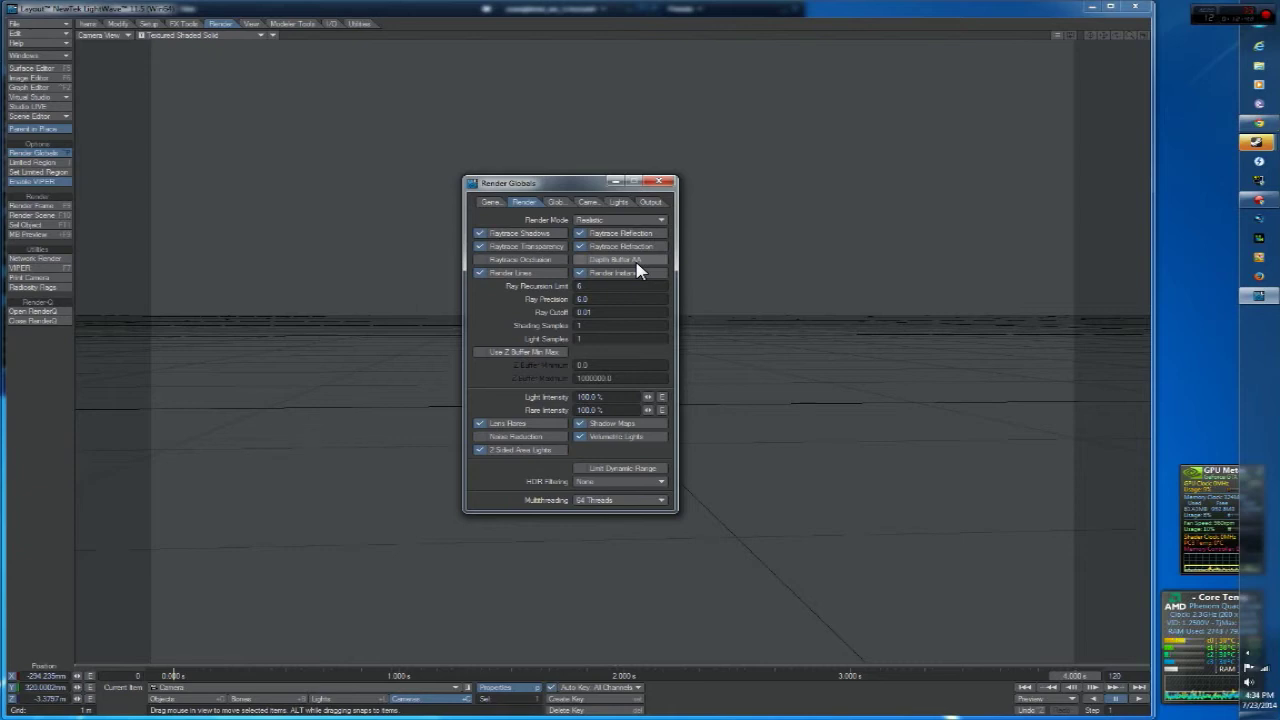
# Step: Look at the global illumination settings and return to the render options
pyautogui.moveTo(553, 190); pyautogui.dragTo(701, 402)
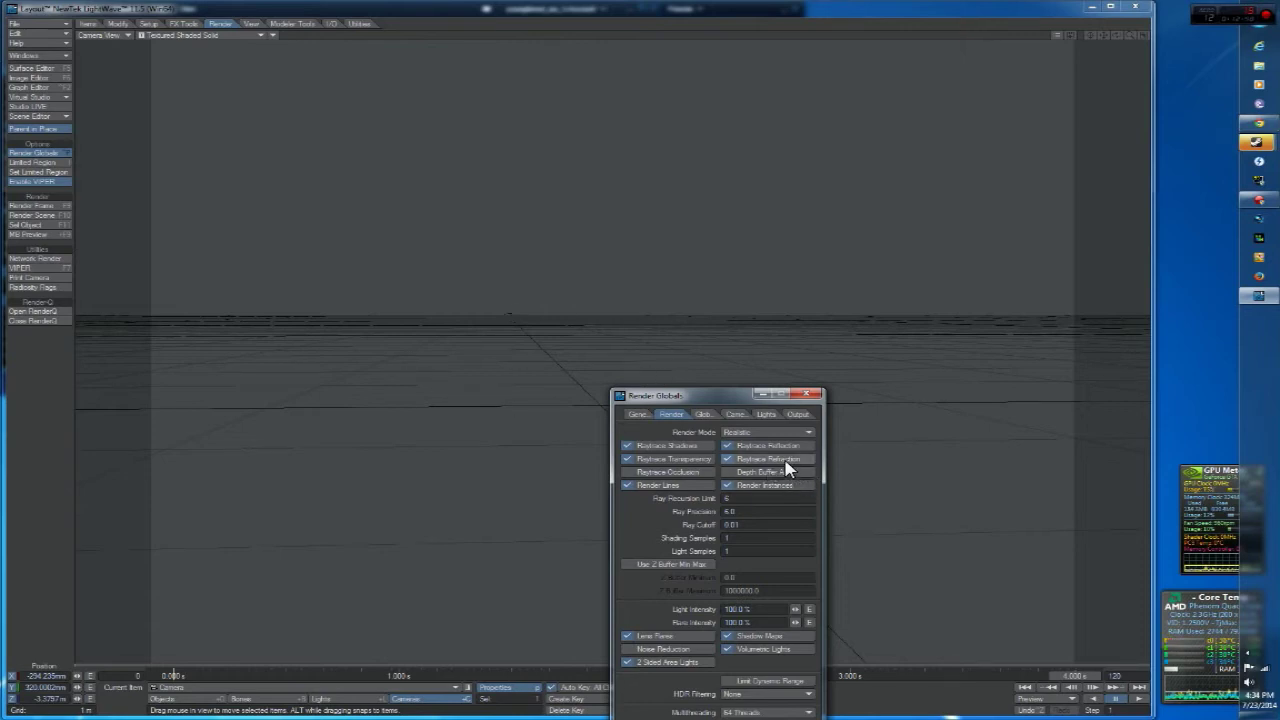
pyautogui.click(704, 415)
pyautogui.click(667, 414)
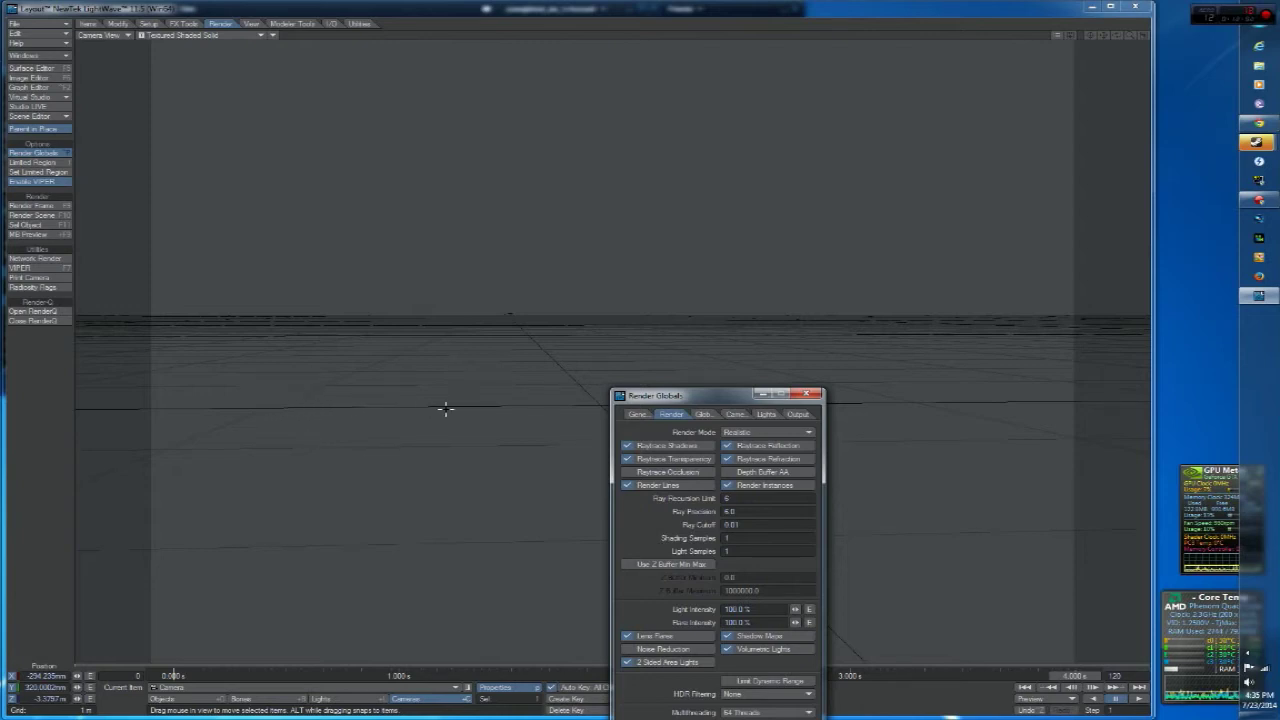
pyautogui.moveTo(637, 398); pyautogui.dragTo(512, 488)
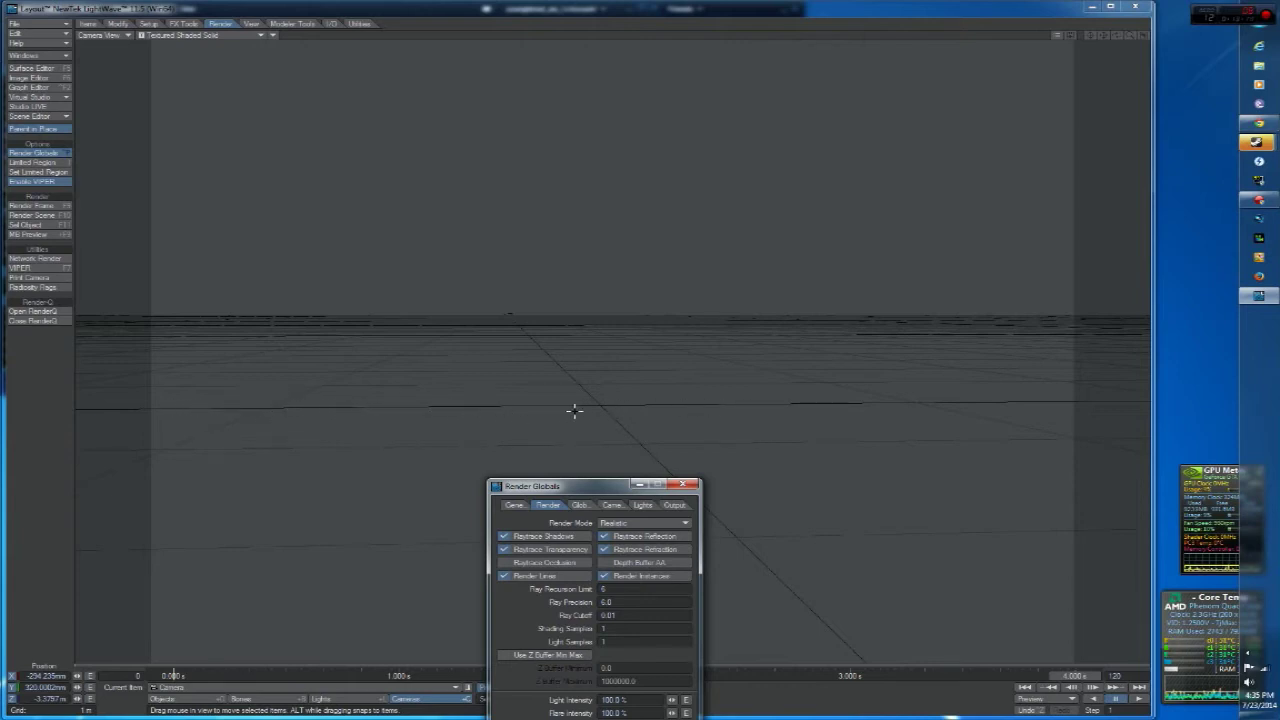
pyautogui.moveTo(576, 490); pyautogui.dragTo(591, 222)
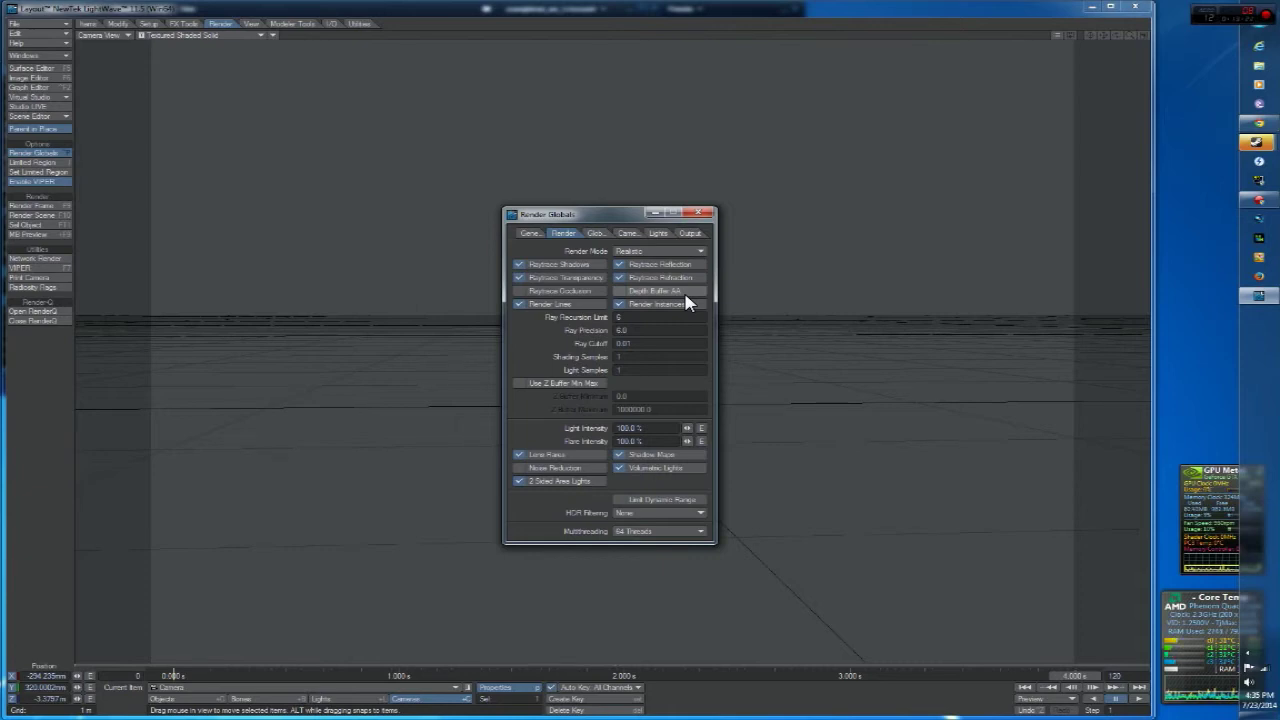
pyautogui.moveTo(598, 218); pyautogui.dragTo(614, 220)
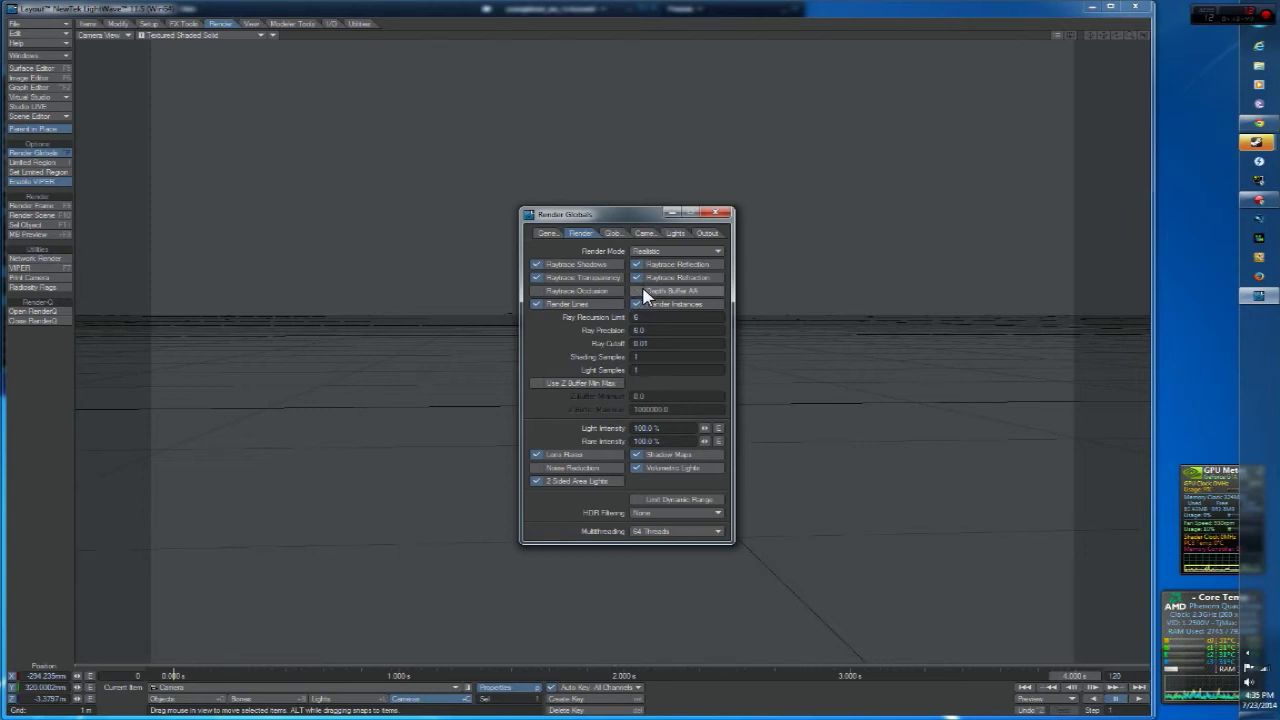
pyautogui.moveTo(627, 214); pyautogui.dragTo(647, 208)
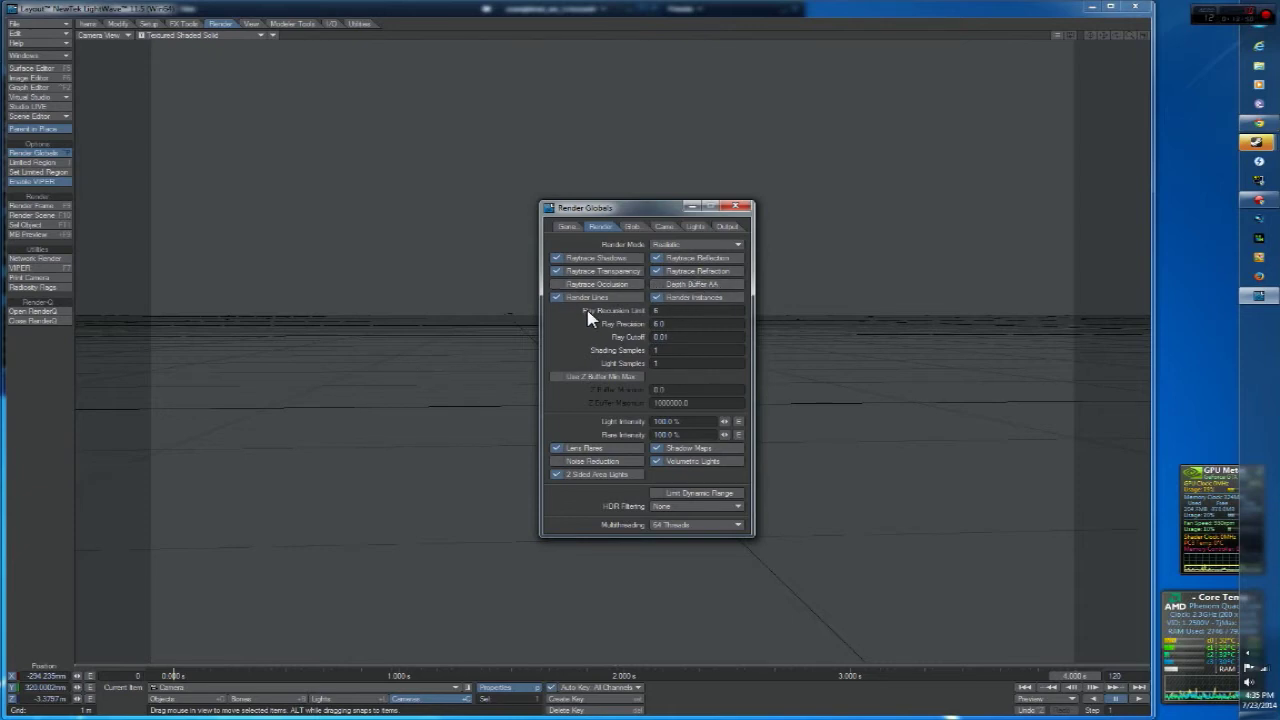
pyautogui.moveTo(593, 210); pyautogui.dragTo(603, 202)
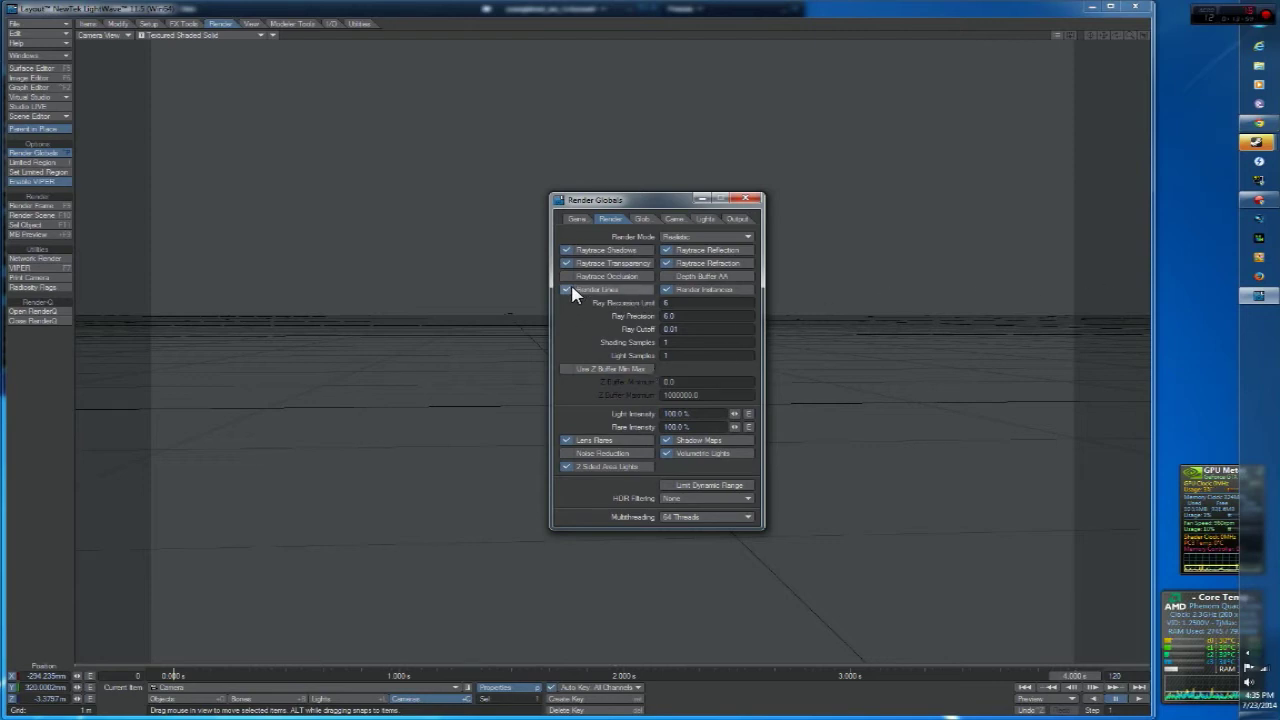
# Step: Switch Render Lines off and back on
pyautogui.moveTo(629, 204); pyautogui.dragTo(709, 233)
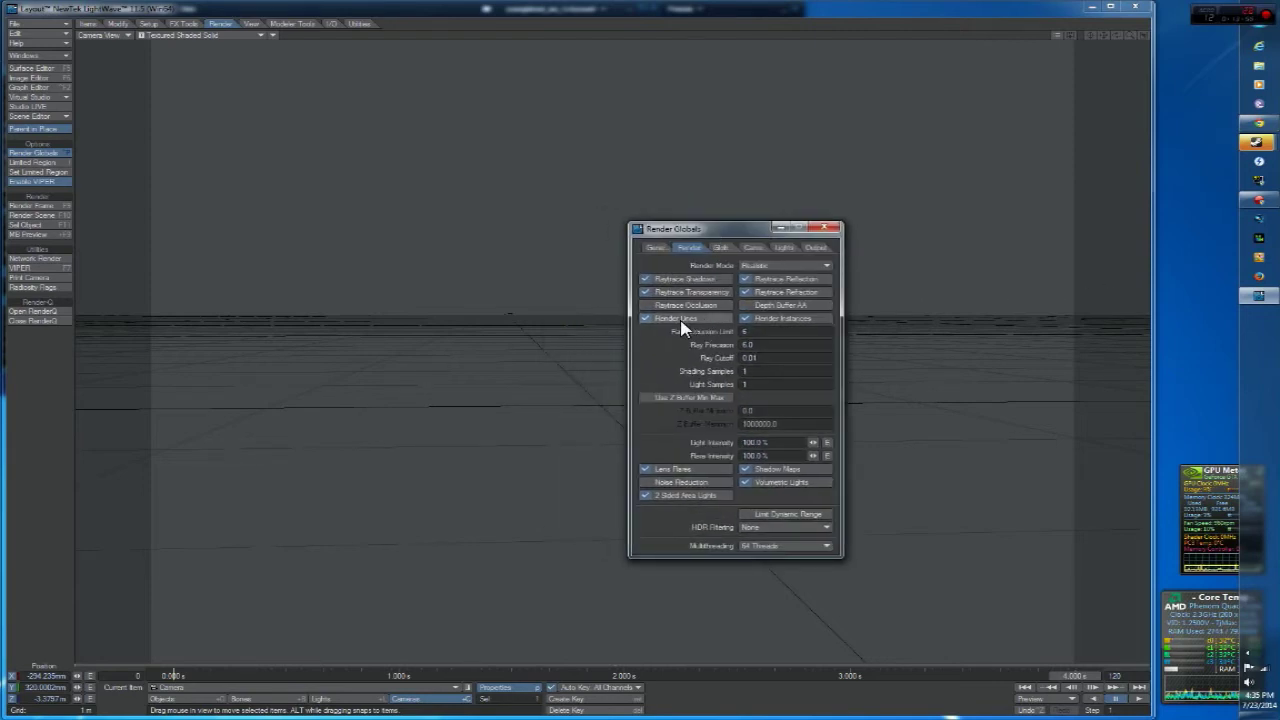
pyautogui.click(680, 320)
pyautogui.moveTo(712, 238); pyautogui.dragTo(590, 239)
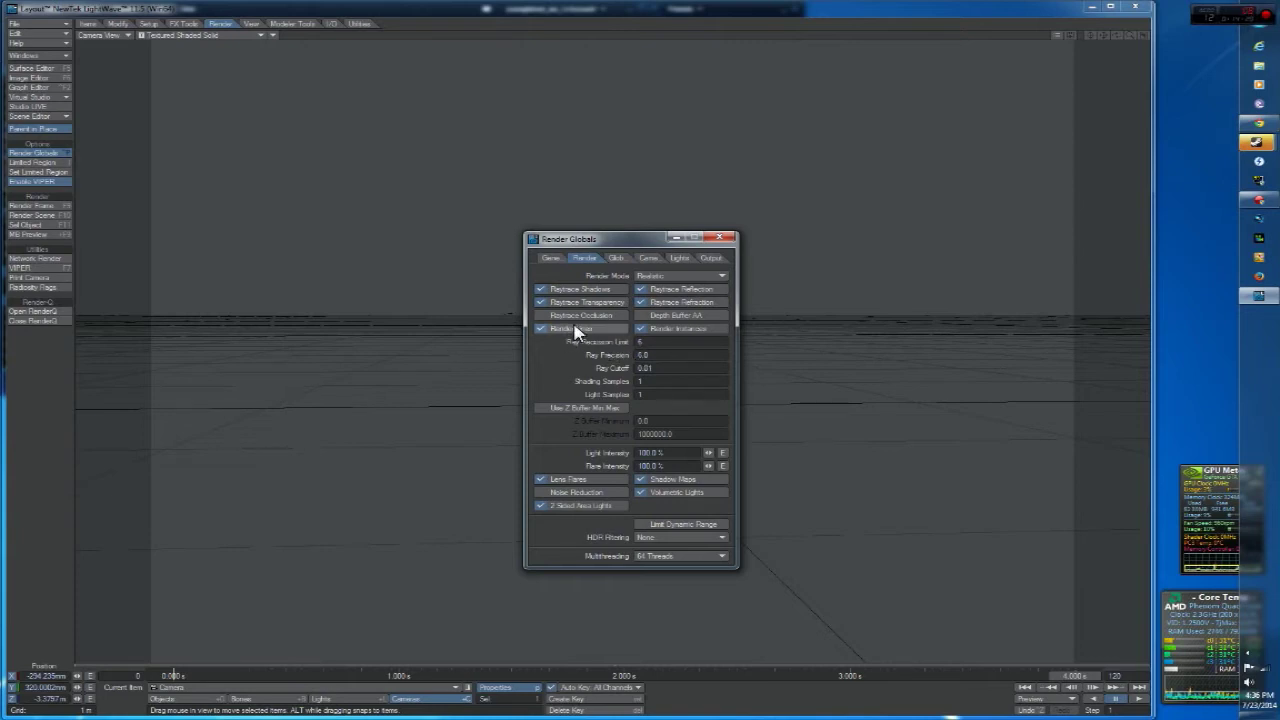
# Step: Switch Render Instances off and back on
pyautogui.moveTo(620, 245); pyautogui.dragTo(656, 226)
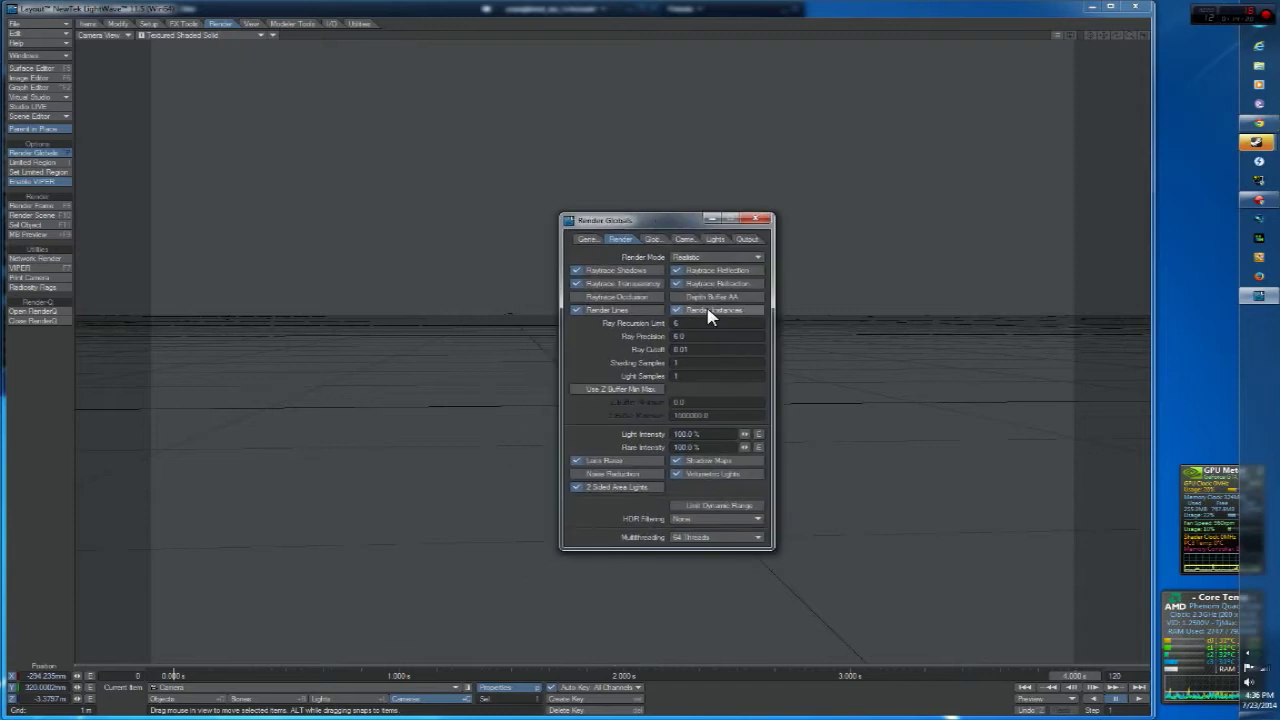
pyautogui.click(720, 313)
pyautogui.click(726, 318)
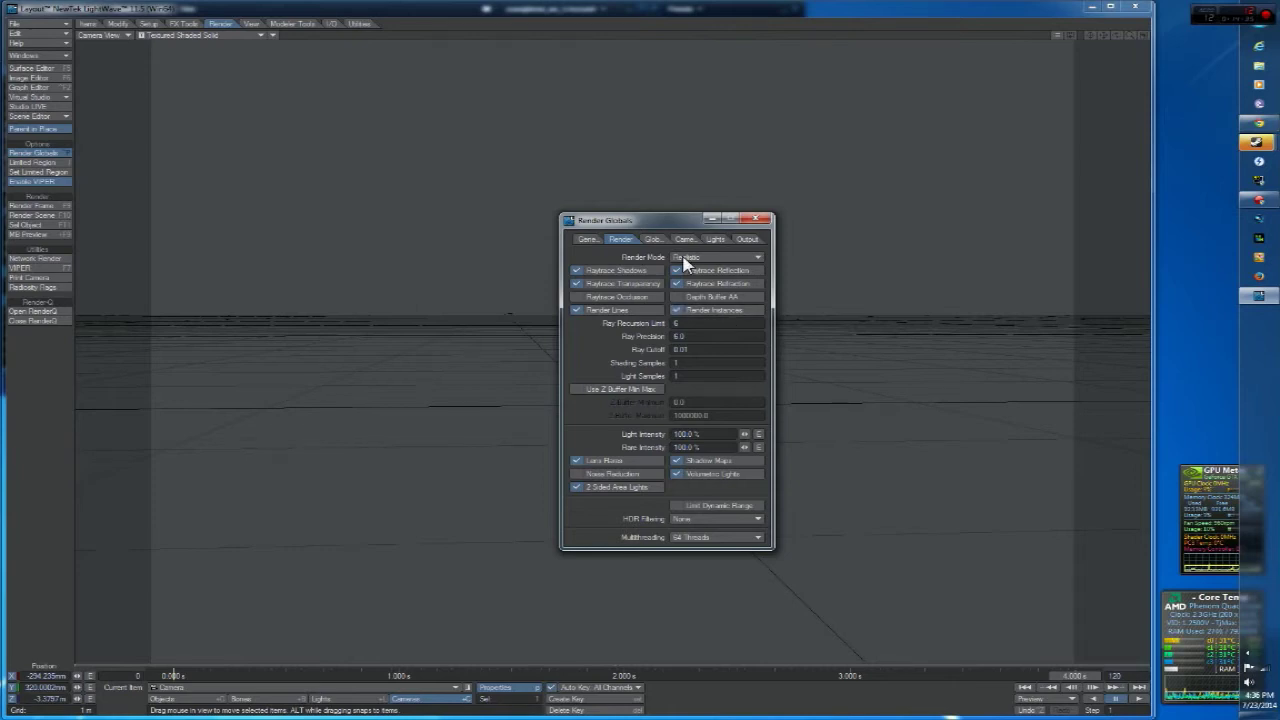
pyautogui.moveTo(677, 230); pyautogui.dragTo(625, 241)
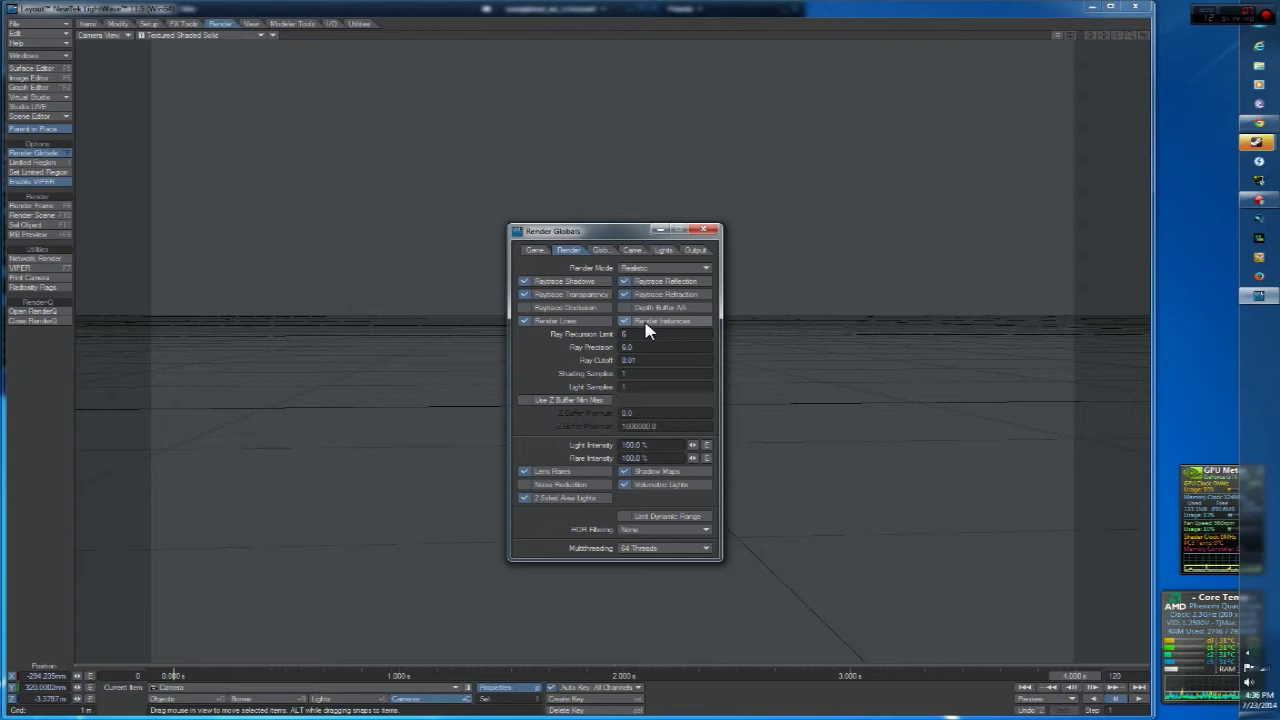
pyautogui.moveTo(608, 231); pyautogui.dragTo(630, 228)
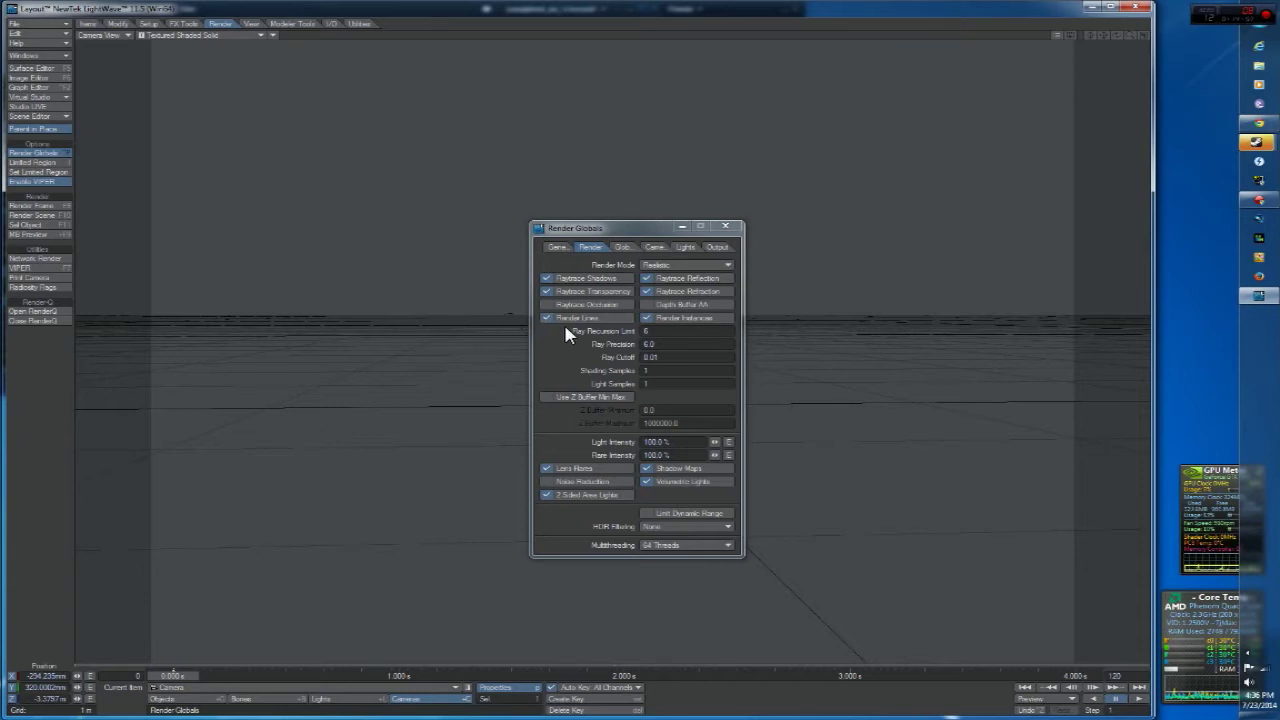
# Step: Examine the Ray Recursion Limit, checking the global illumination settings in between
pyautogui.click(650, 331)
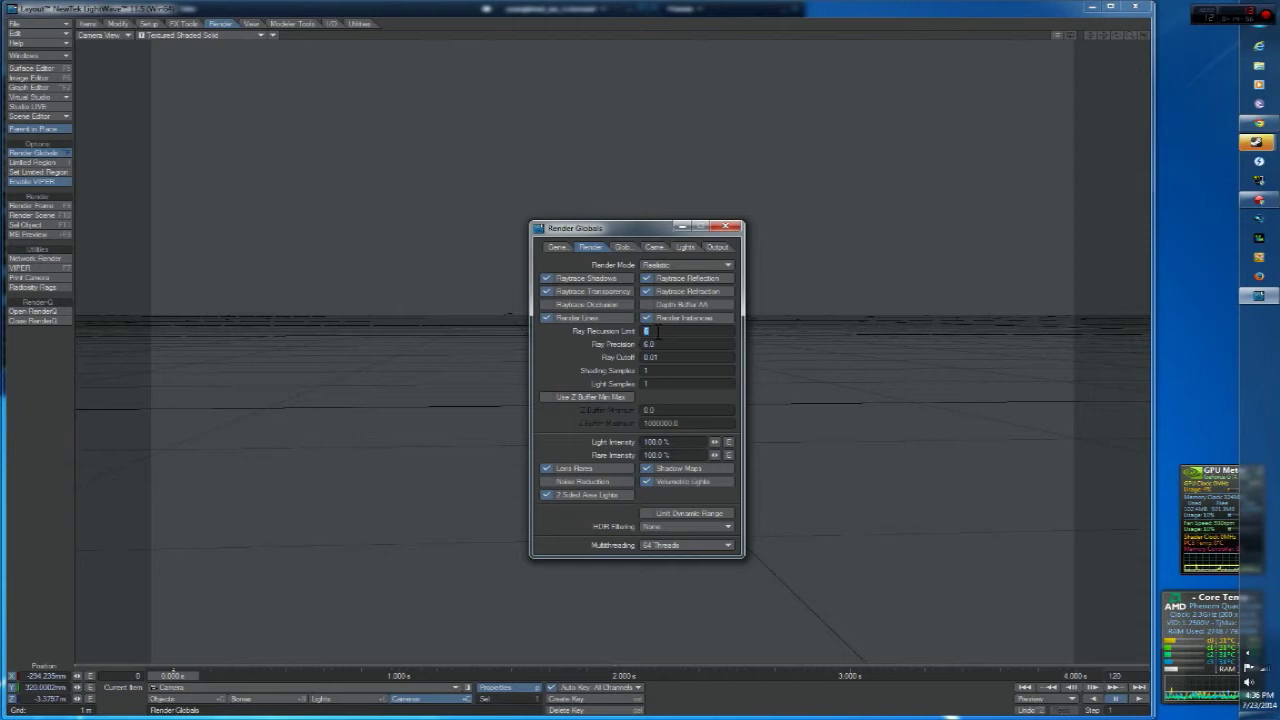
pyautogui.press('Return')
pyautogui.doubleClick(667, 333)
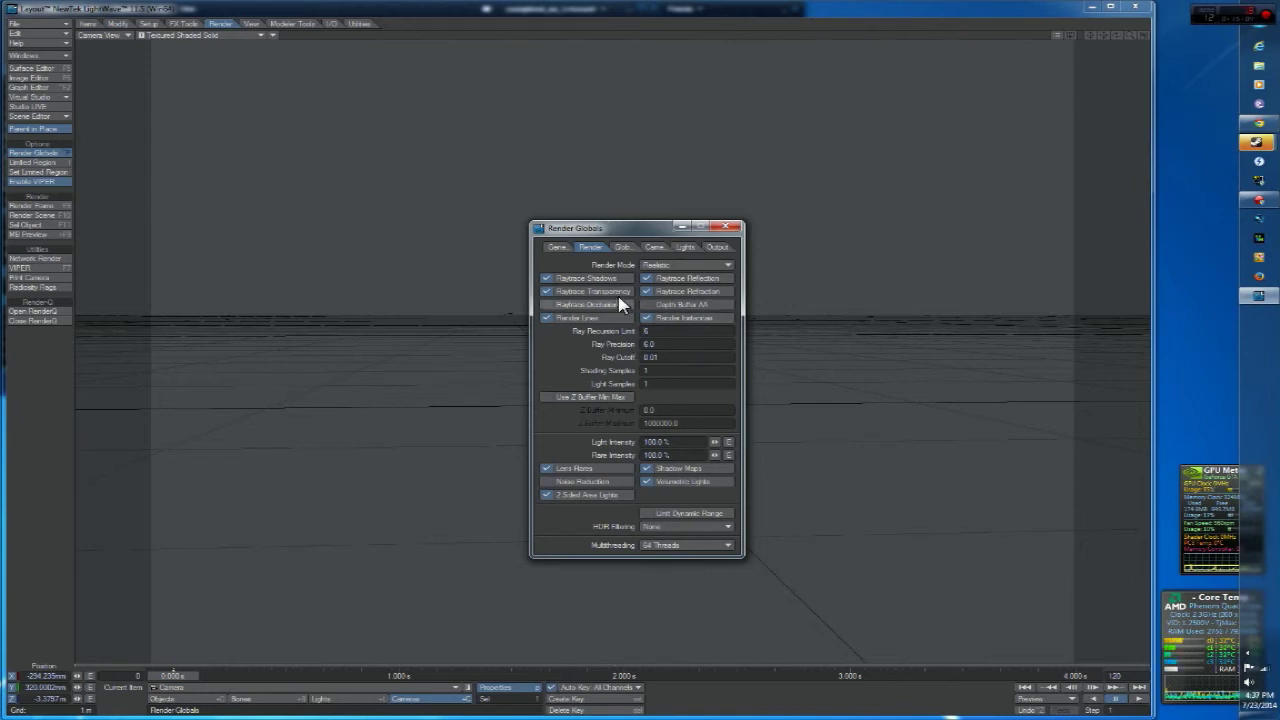
pyautogui.click(621, 248)
pyautogui.click(588, 248)
pyautogui.click(674, 334)
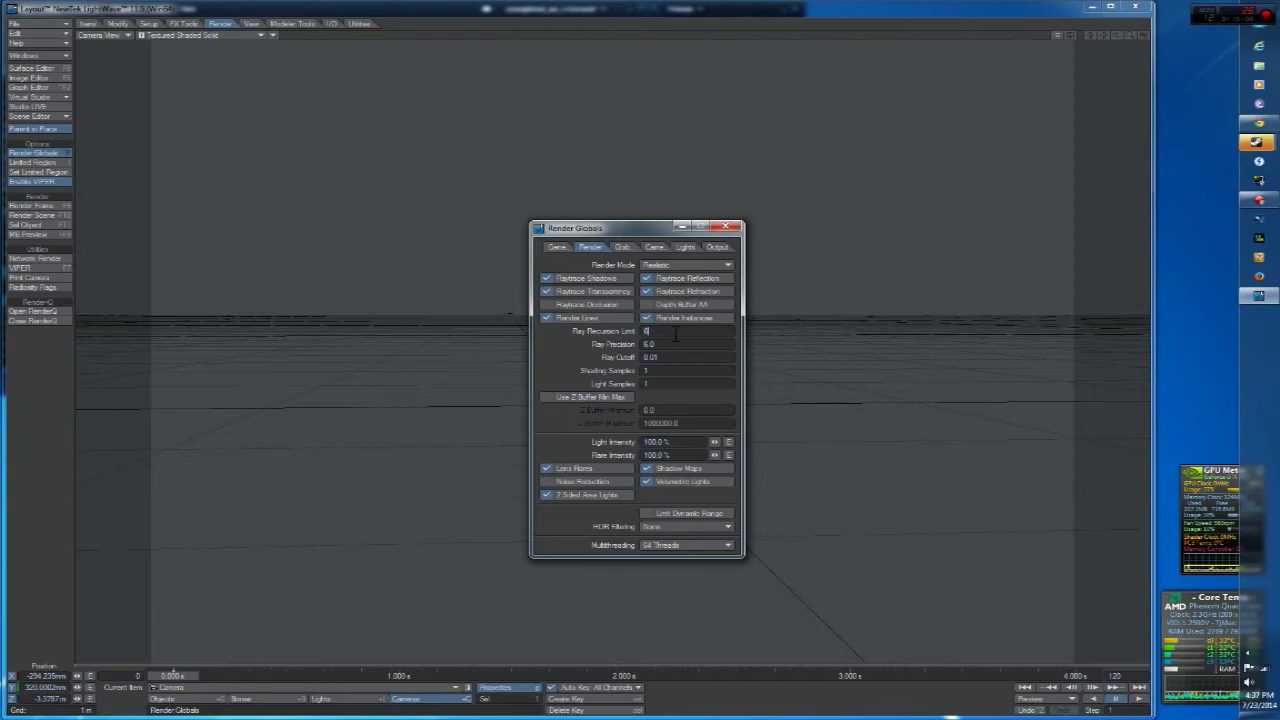
# Step: Review the Ray Precision, Ray Cutoff and Shading Samples values
pyautogui.click(675, 345)
pyautogui.click(679, 360)
pyautogui.click(674, 372)
pyautogui.click(677, 373)
pyautogui.press('Tab')
pyautogui.click(670, 371)
# Step: Set the Ray Recursion Limit to 6
pyautogui.click(664, 331)
pyautogui.click(648, 331)
pyautogui.write('6')
pyautogui.press('Tab')
# Step: Review the global Light Intensity and Flare Intensity values
pyautogui.click(537, 446)
pyautogui.click(689, 446)
pyautogui.press('Tab')
pyautogui.click(668, 456)
# Step: Switch Lens Flares and Volumetric Lights off and back on
pyautogui.click(566, 470)
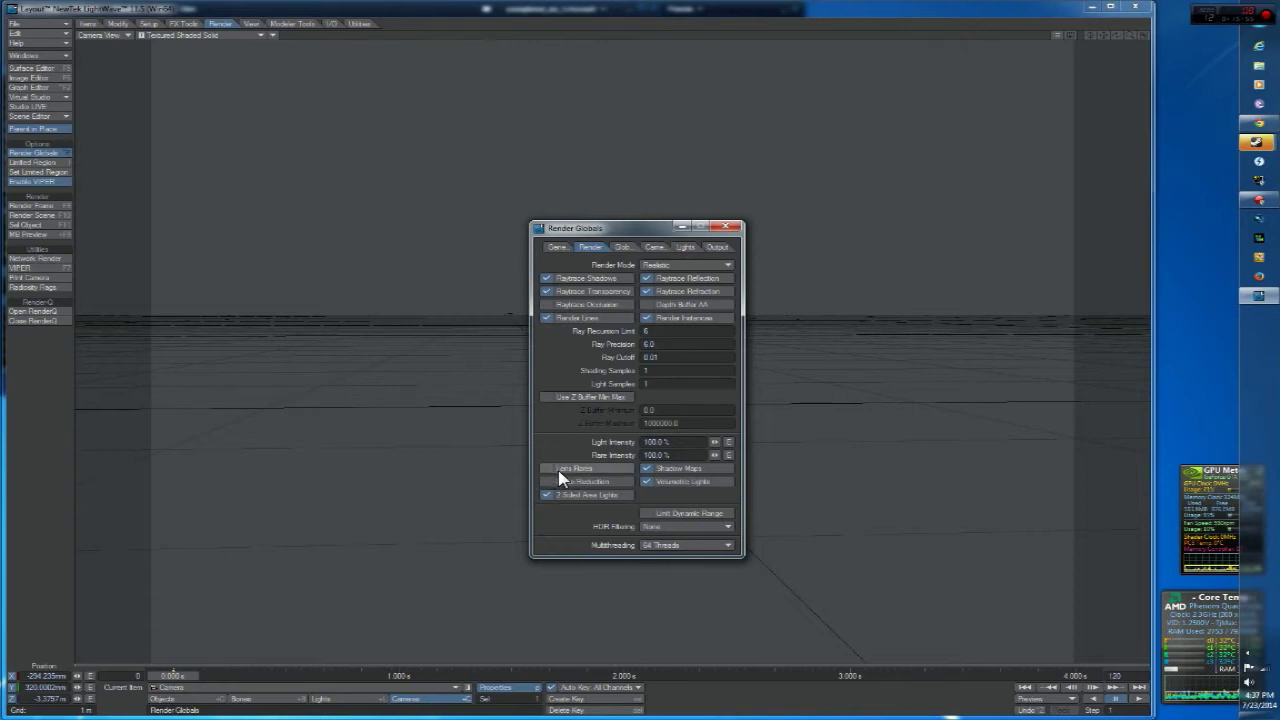
pyautogui.click(562, 470)
pyautogui.click(703, 475)
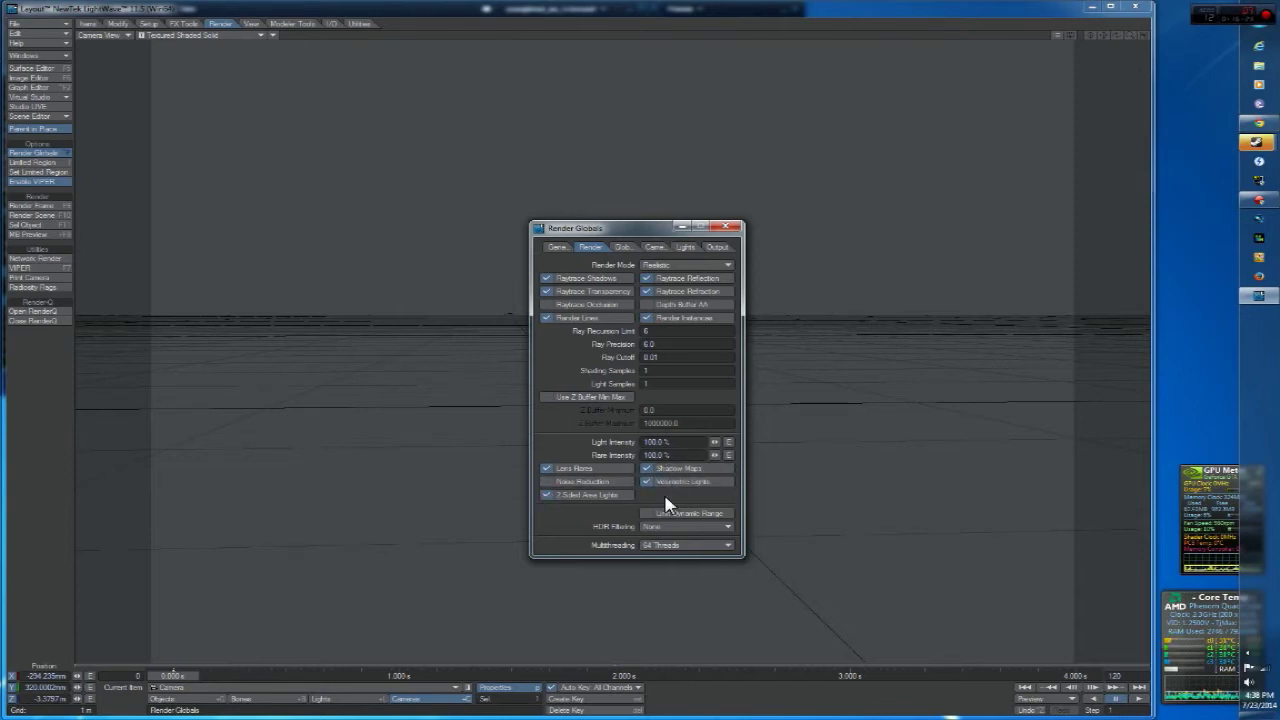
pyautogui.click(660, 482)
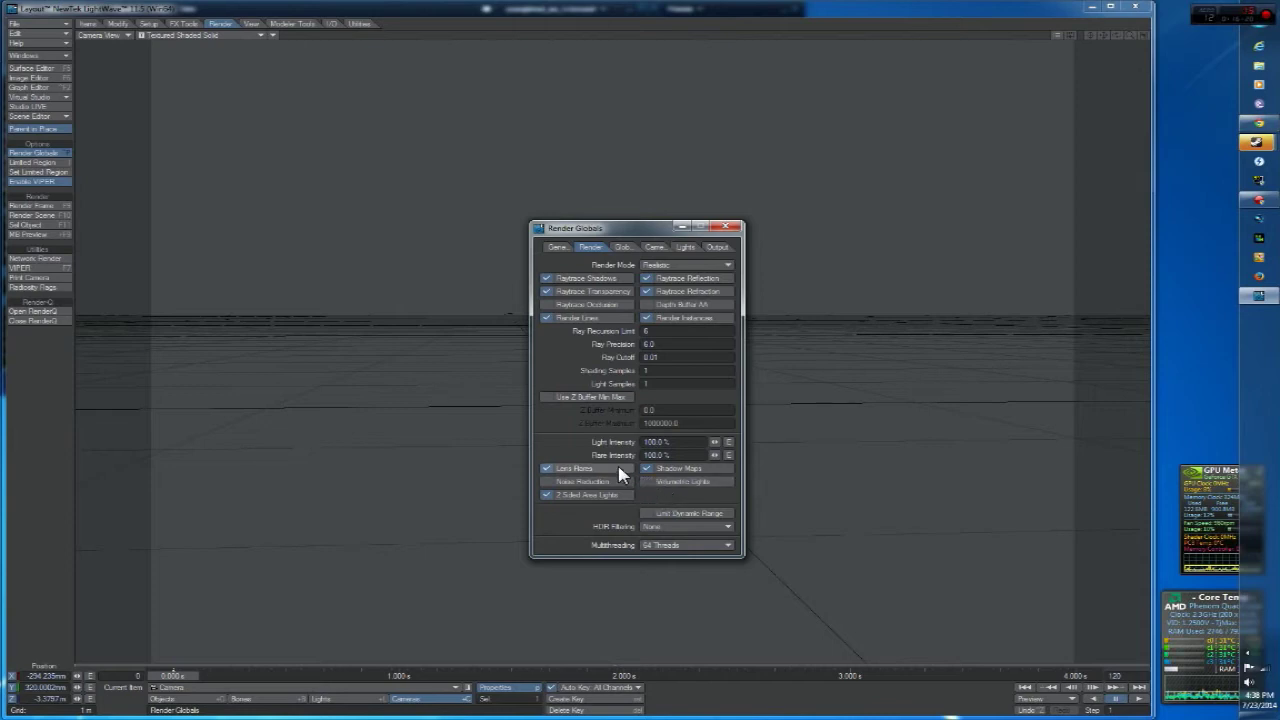
pyautogui.click(660, 481)
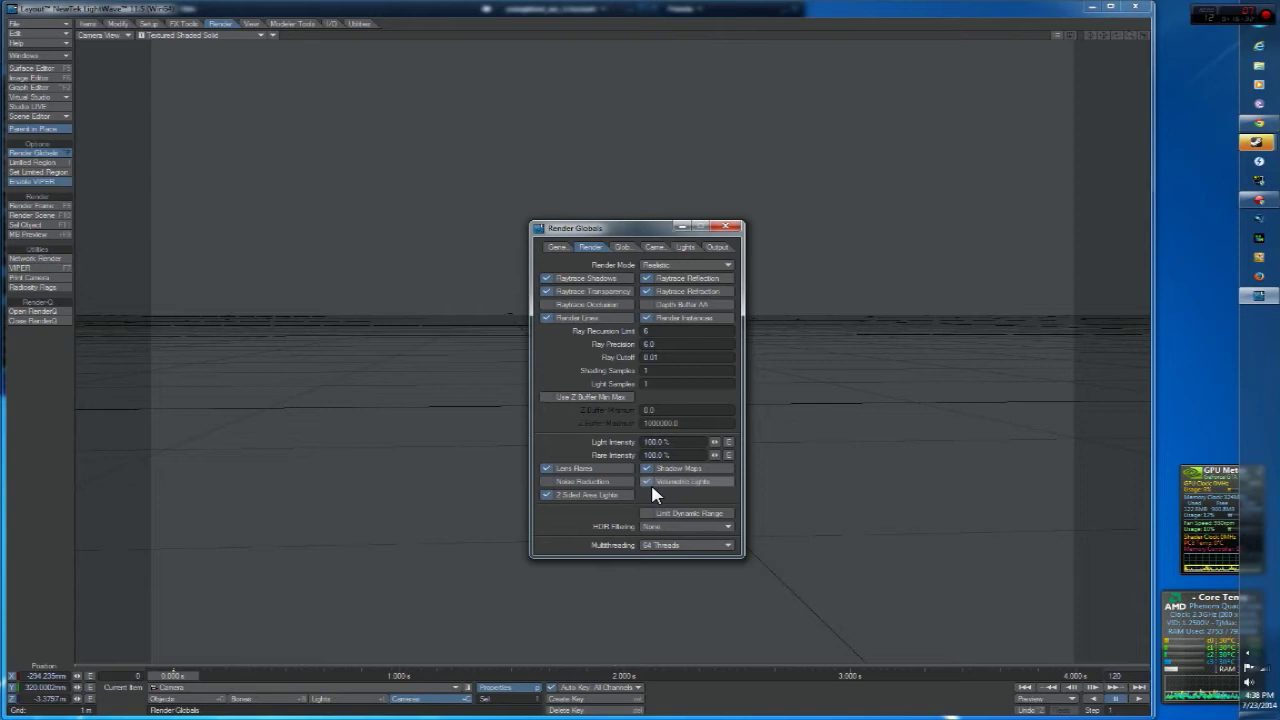
# Step: Switch Noise Reduction on and back off, and check the 2 Sided Area Lights option
pyautogui.click(560, 482)
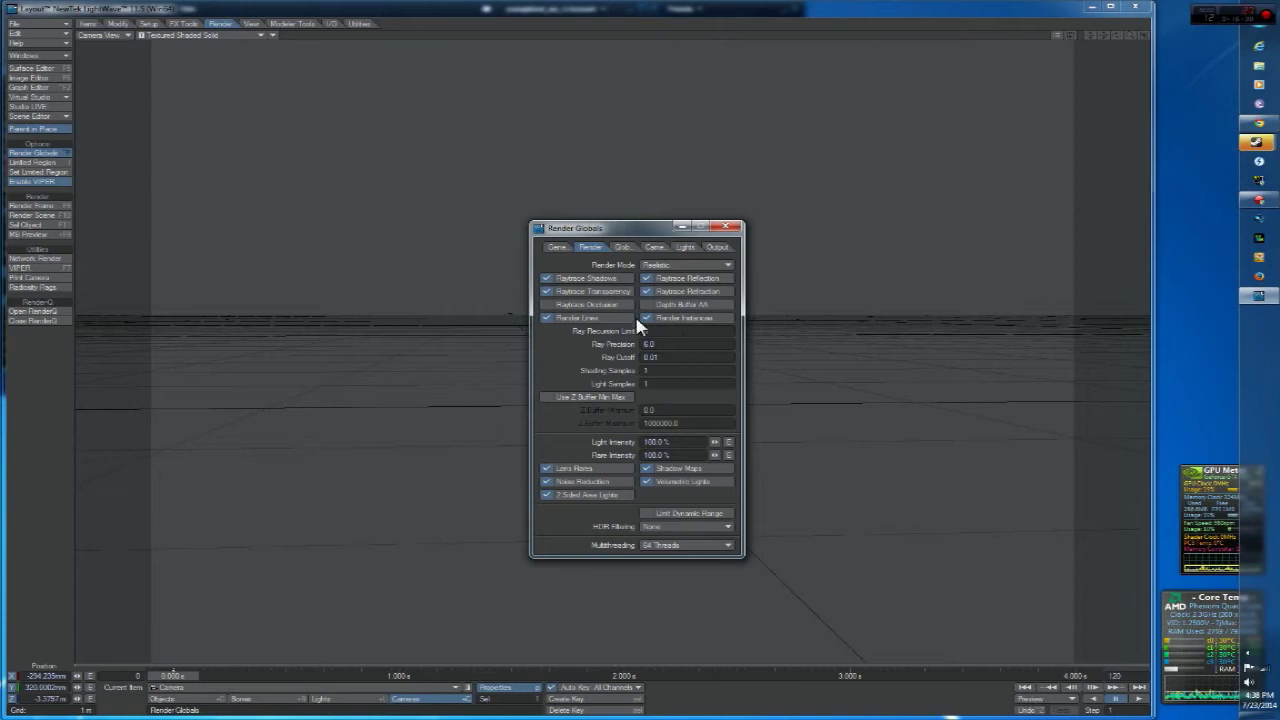
pyautogui.click(621, 249)
pyautogui.click(591, 249)
pyautogui.click(566, 483)
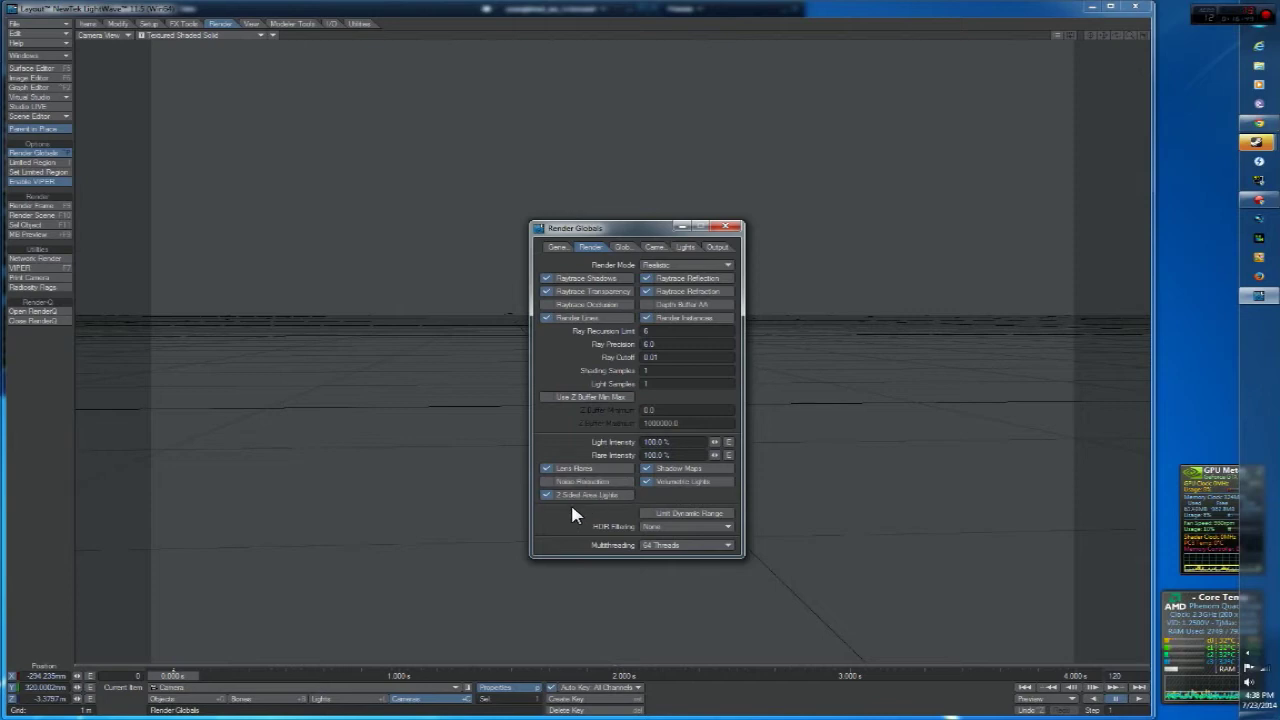
pyautogui.click(586, 495)
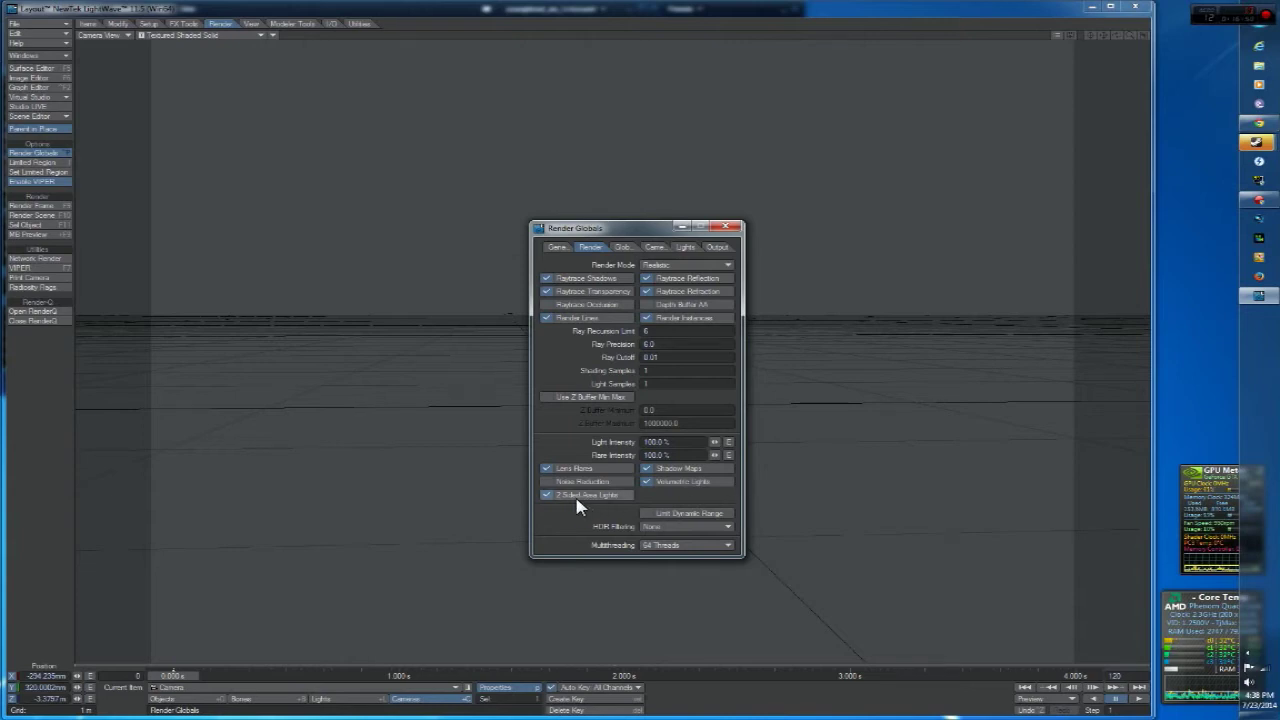
# Step: Make the scene's light the current item and display its settings in Render Globals
pyautogui.moveTo(620, 232); pyautogui.dragTo(890, 222)
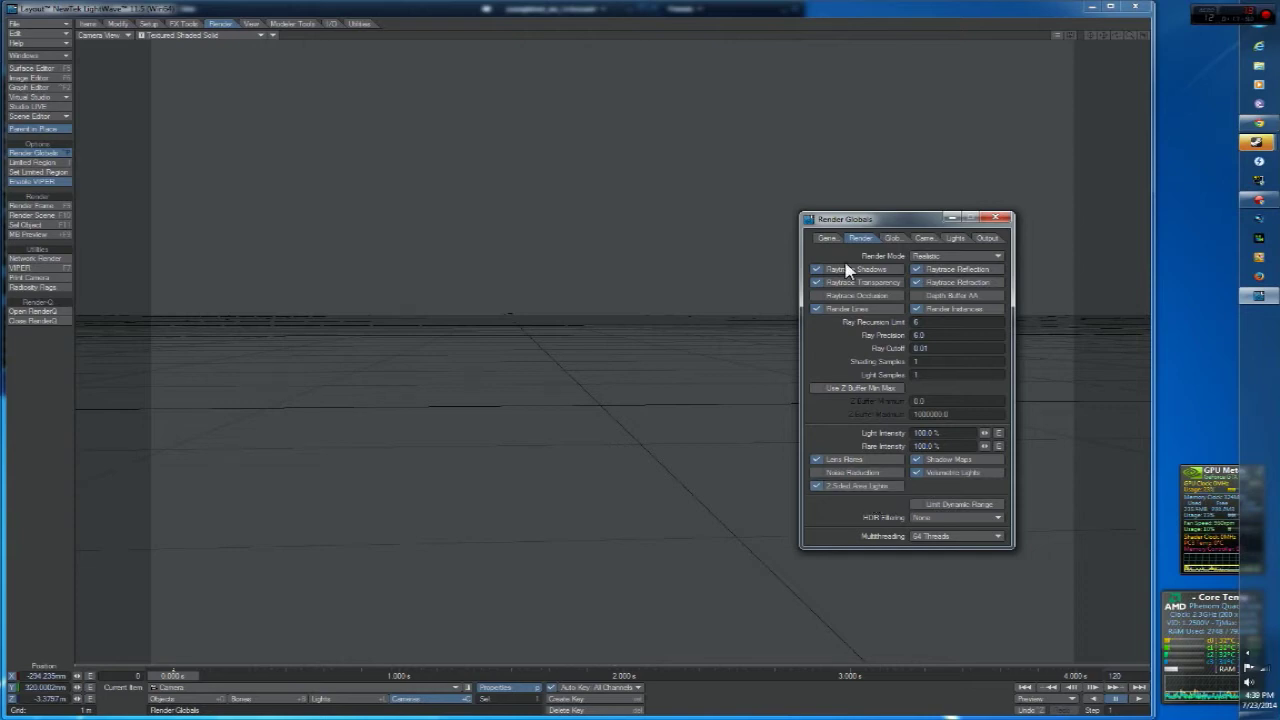
pyautogui.moveTo(876, 222); pyautogui.dragTo(901, 186)
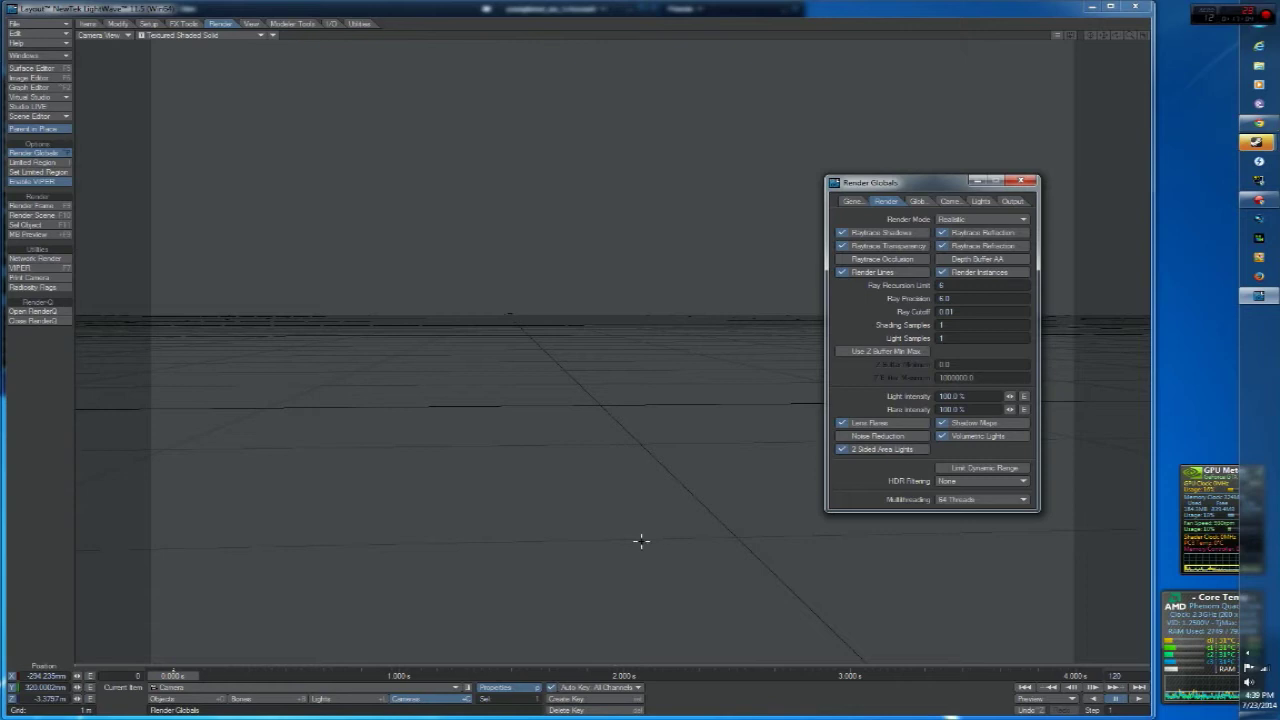
pyautogui.click(333, 699)
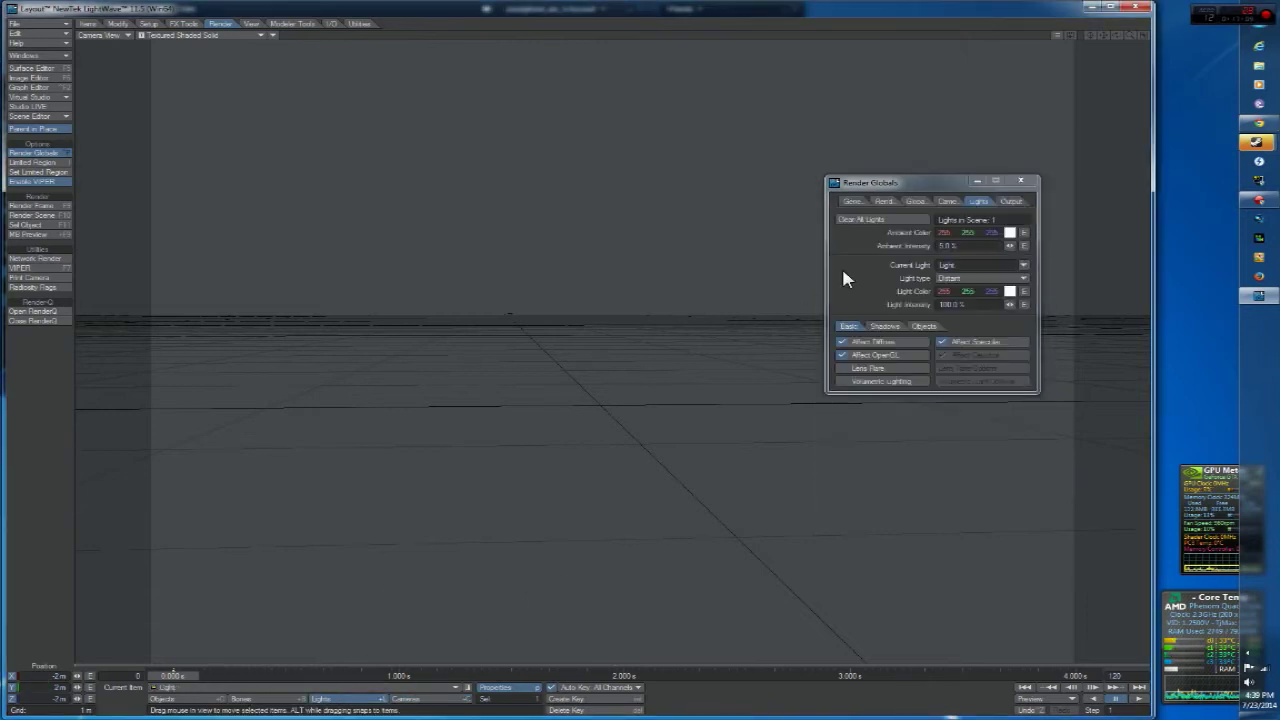
pyautogui.moveTo(903, 189); pyautogui.dragTo(808, 190)
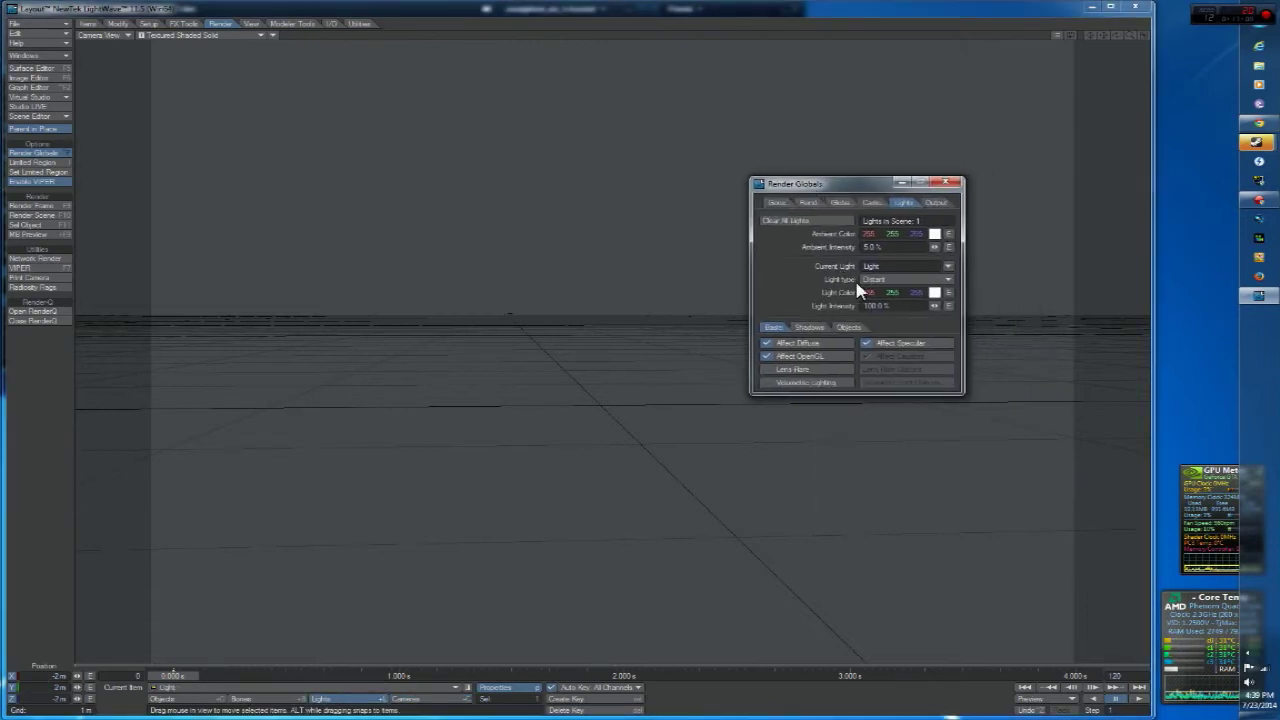
# Step: Look through the available light types for the scene's light, and make the camera the current item
pyautogui.click(866, 280)
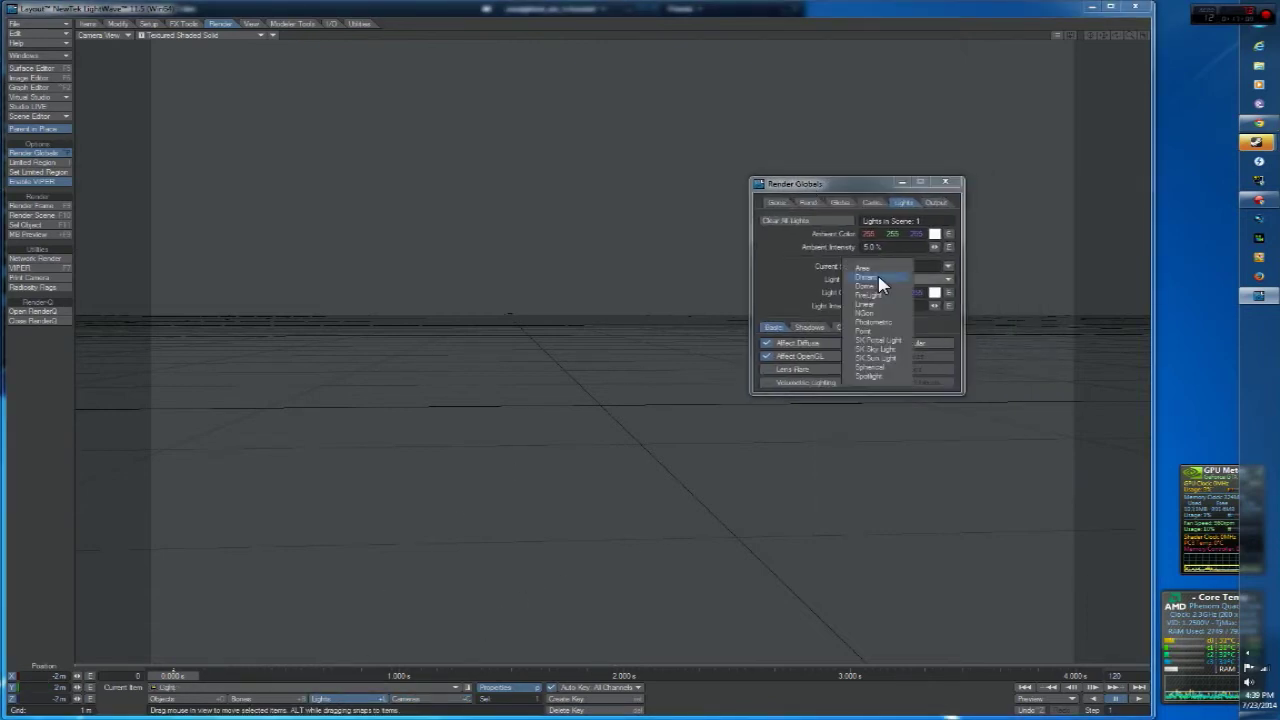
pyautogui.click(799, 250)
pyautogui.click(401, 699)
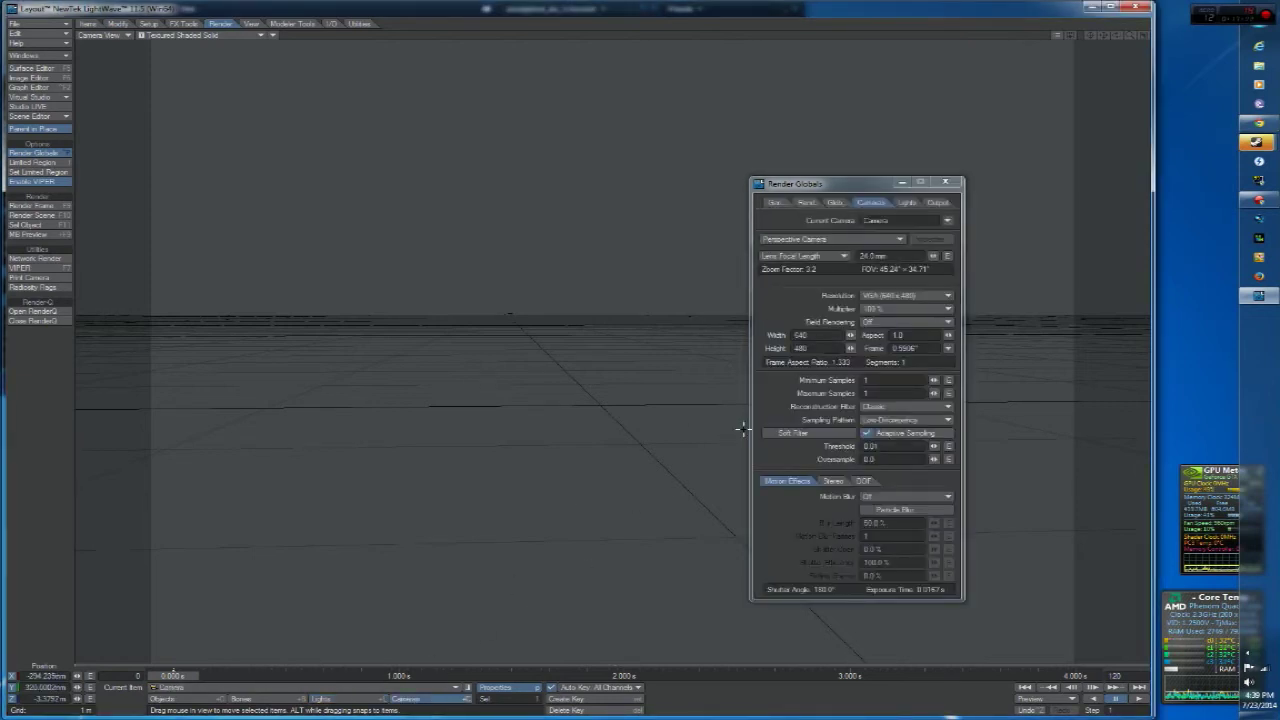
# Step: Return to the global render options and switch 2 Sided Area Lights off and back on
pyautogui.click(807, 204)
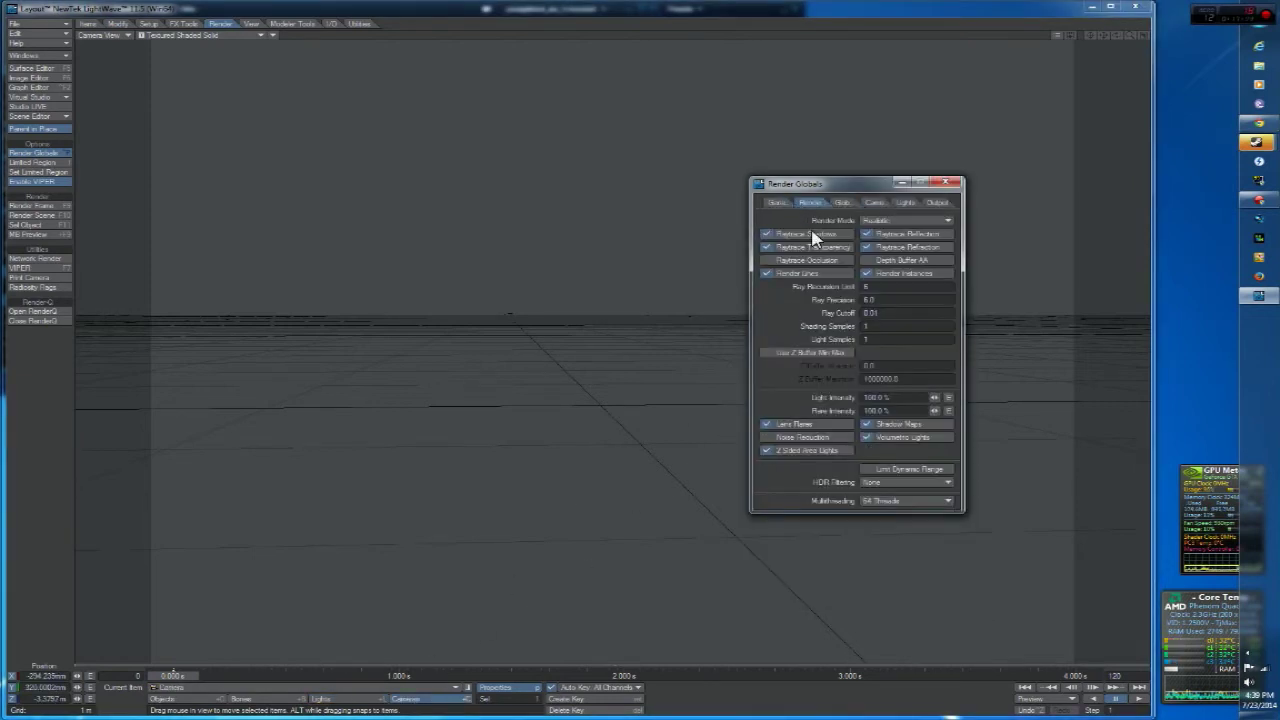
pyautogui.click(785, 207)
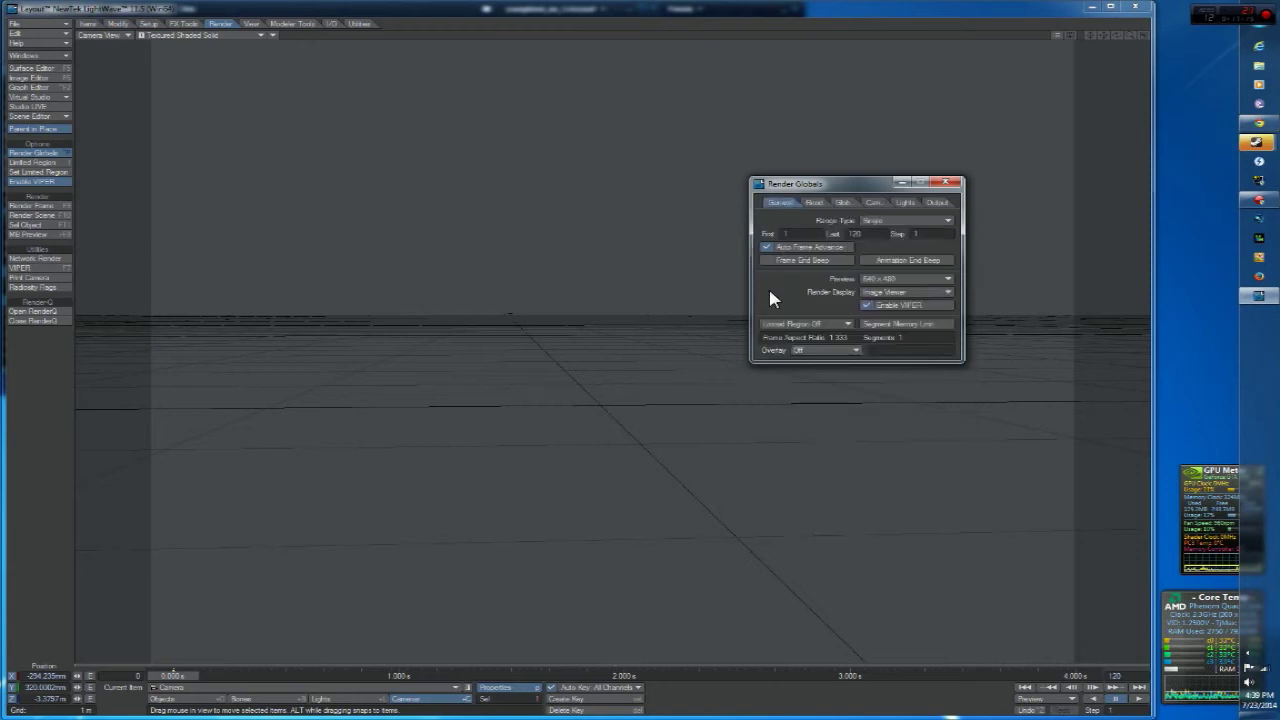
pyautogui.click(813, 205)
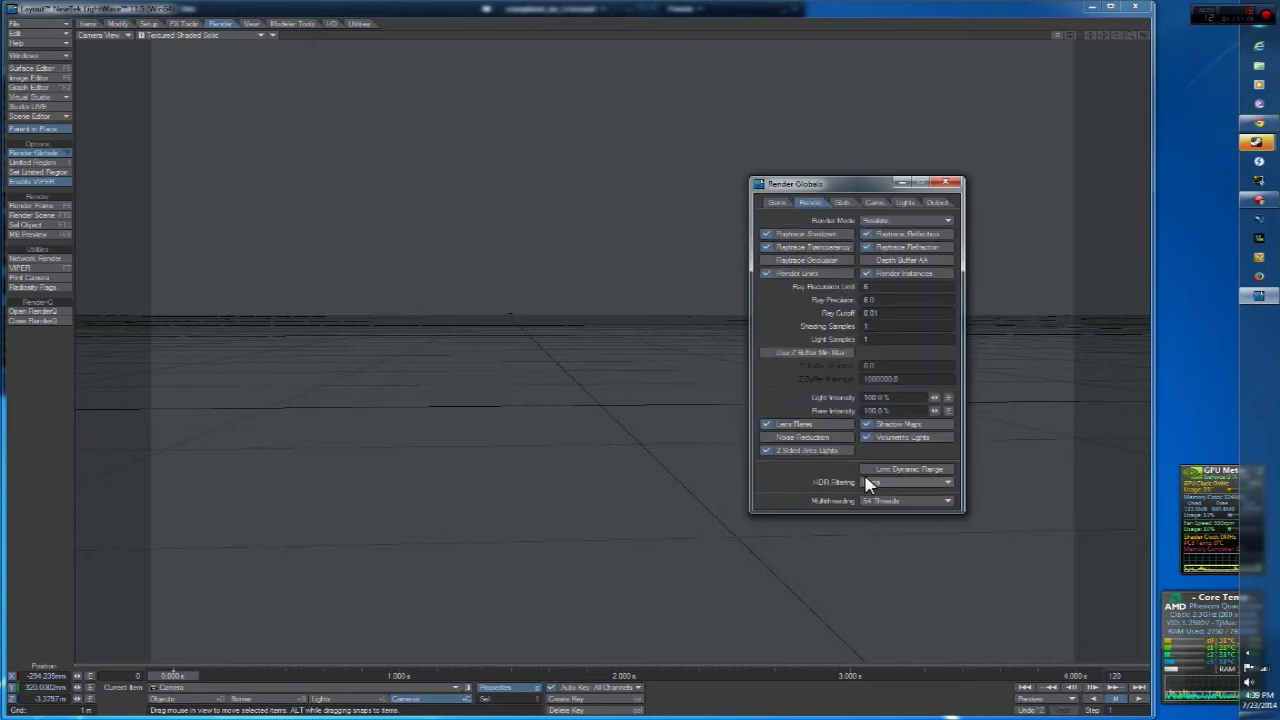
pyautogui.click(812, 451)
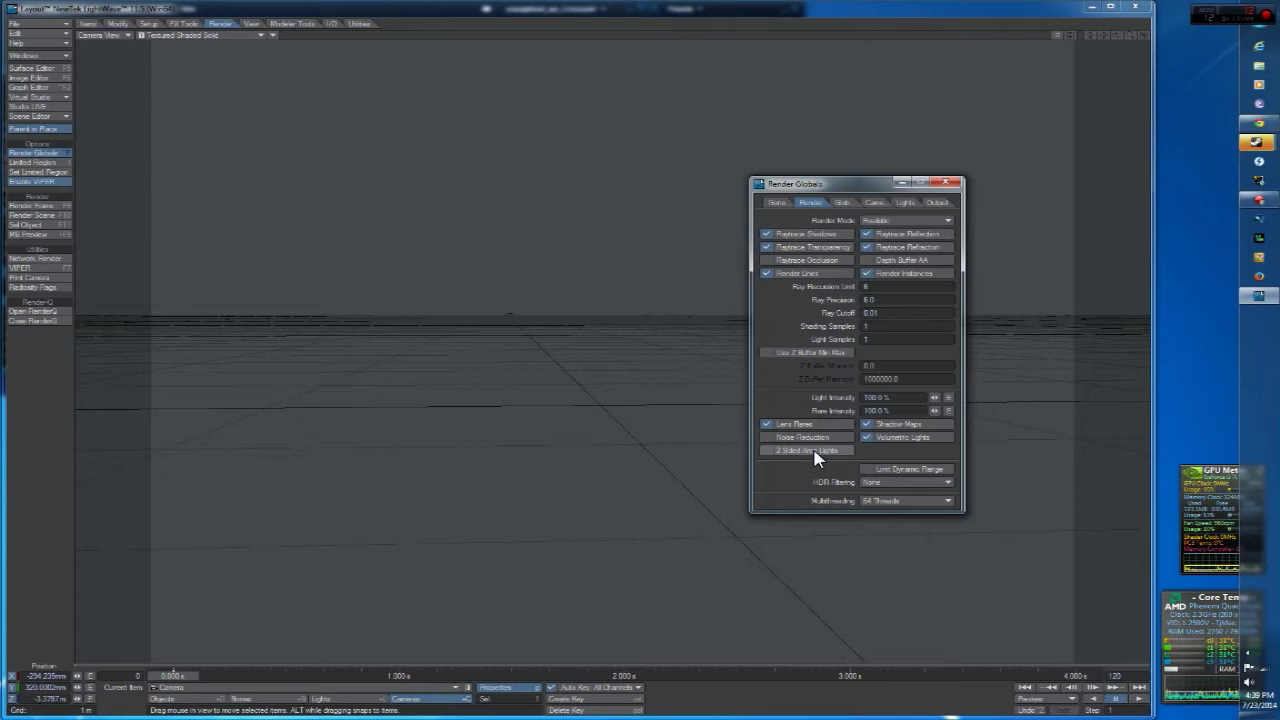
pyautogui.click(817, 452)
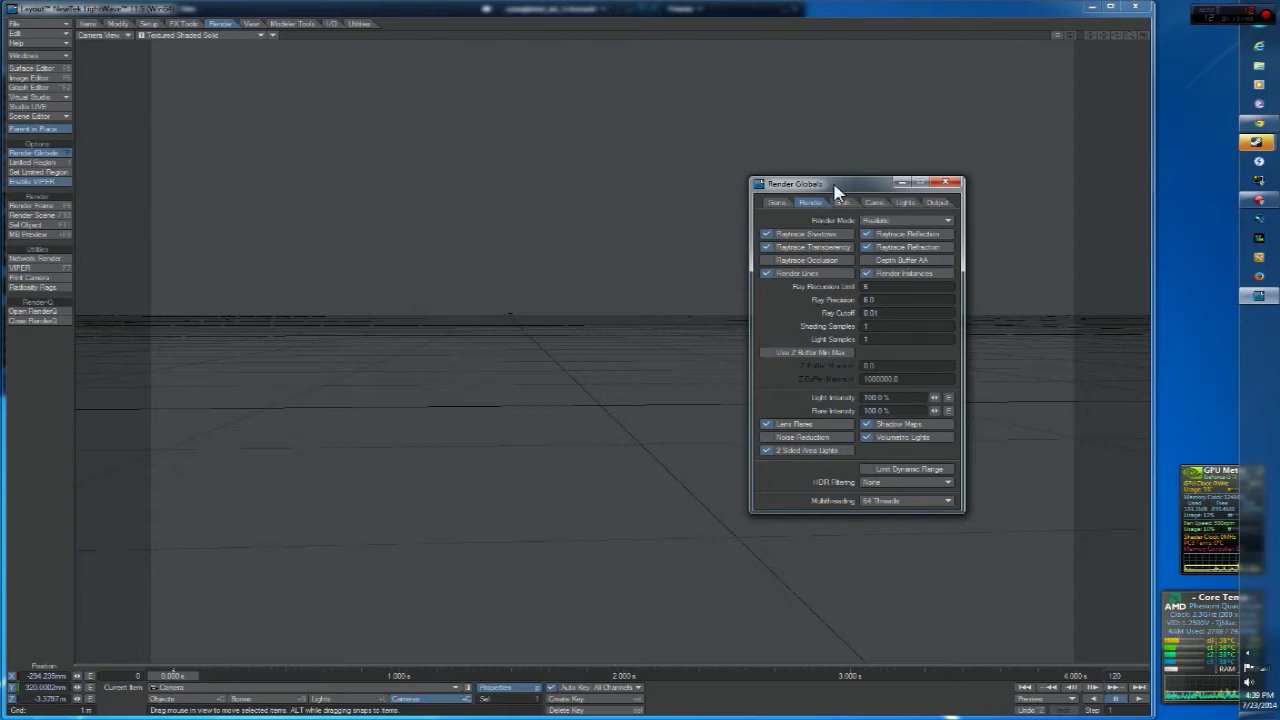
# Step: Move the Render Globals window toward the middle of the viewport and review the HDR Filtering choices
pyautogui.moveTo(840, 190); pyautogui.dragTo(683, 190)
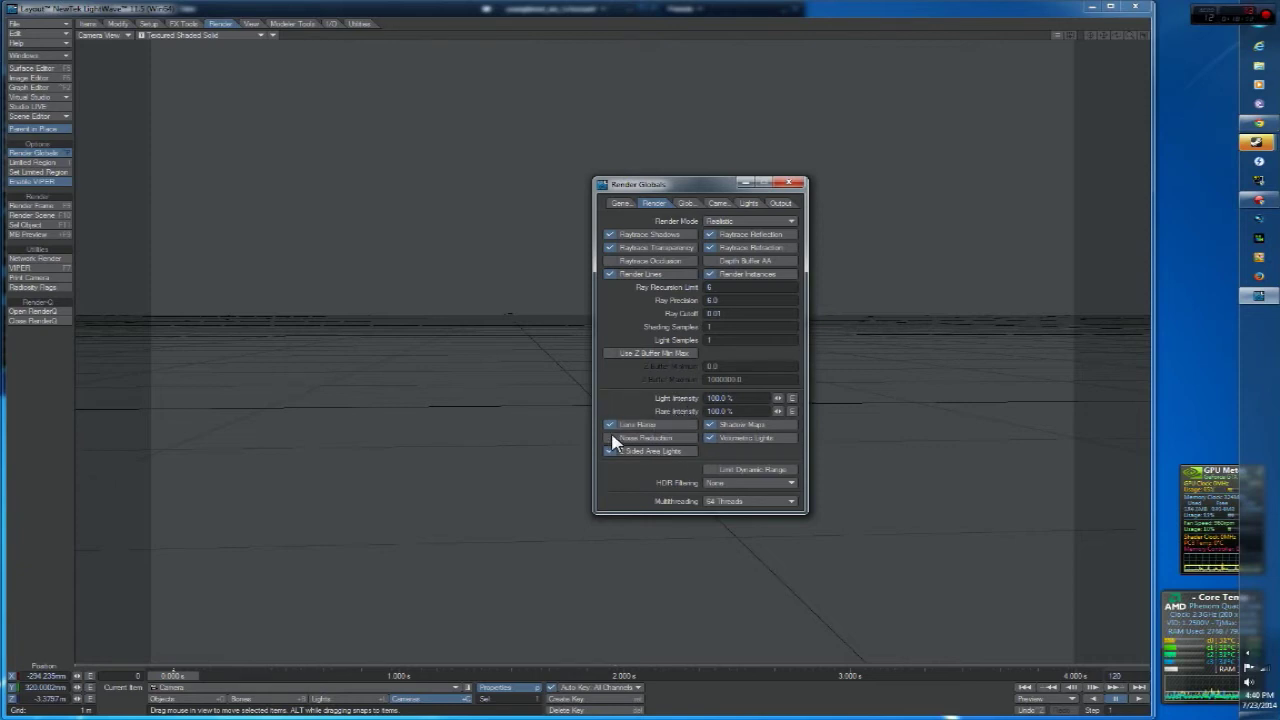
pyautogui.click(708, 424)
pyautogui.click(745, 397)
pyautogui.click(703, 486)
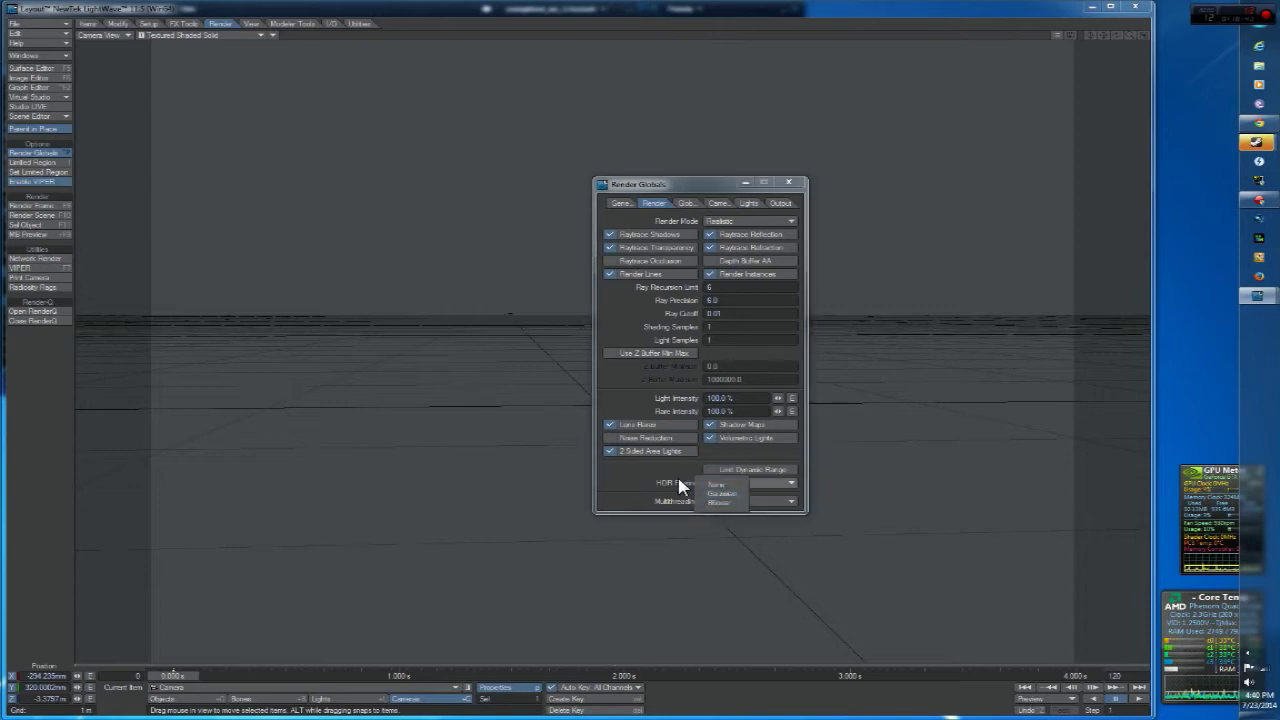
pyautogui.click(708, 479)
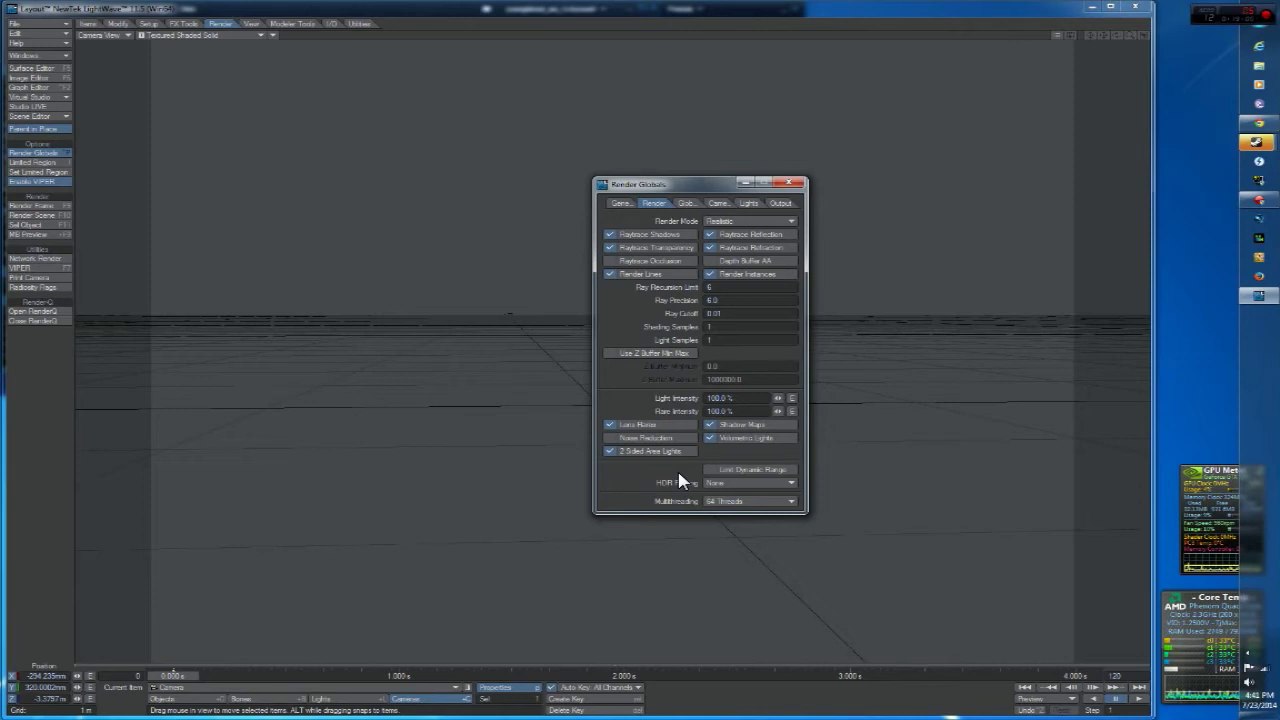
# Step: Switch Limit Dynamic Range on and back off, and look over the HDR Filtering choices again
pyautogui.click(714, 470)
pyautogui.click(752, 470)
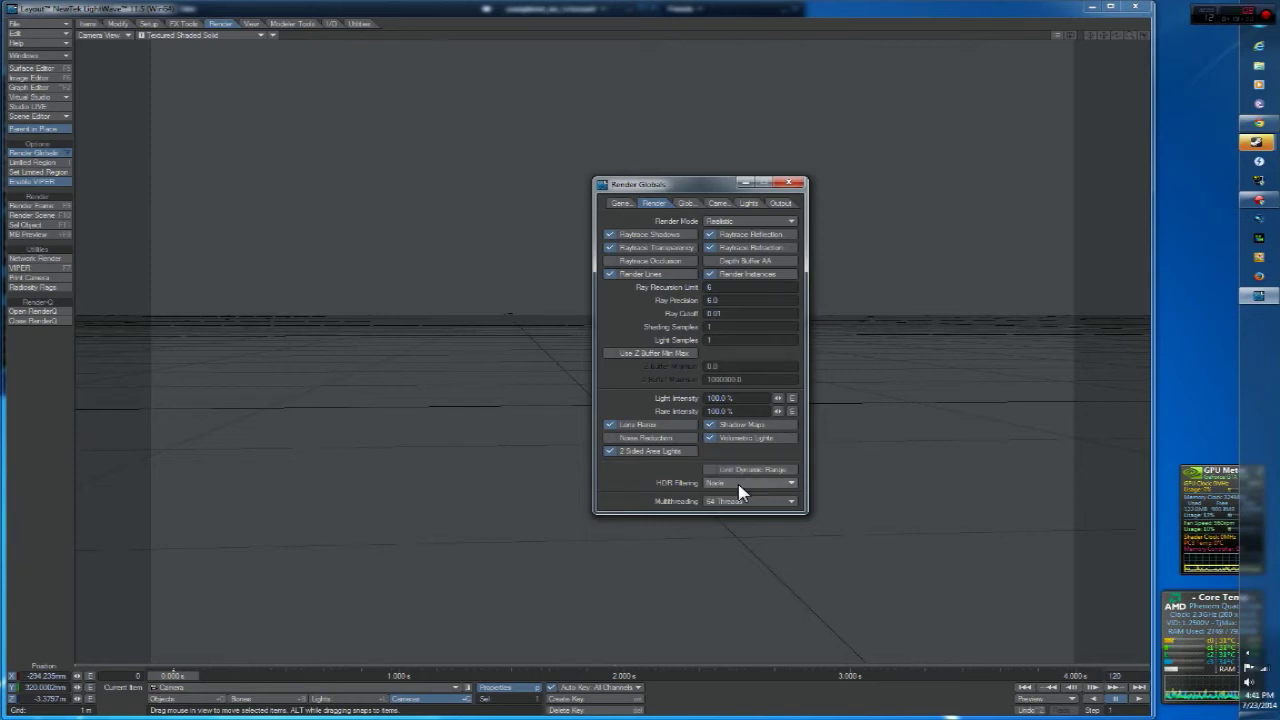
pyautogui.click(735, 483)
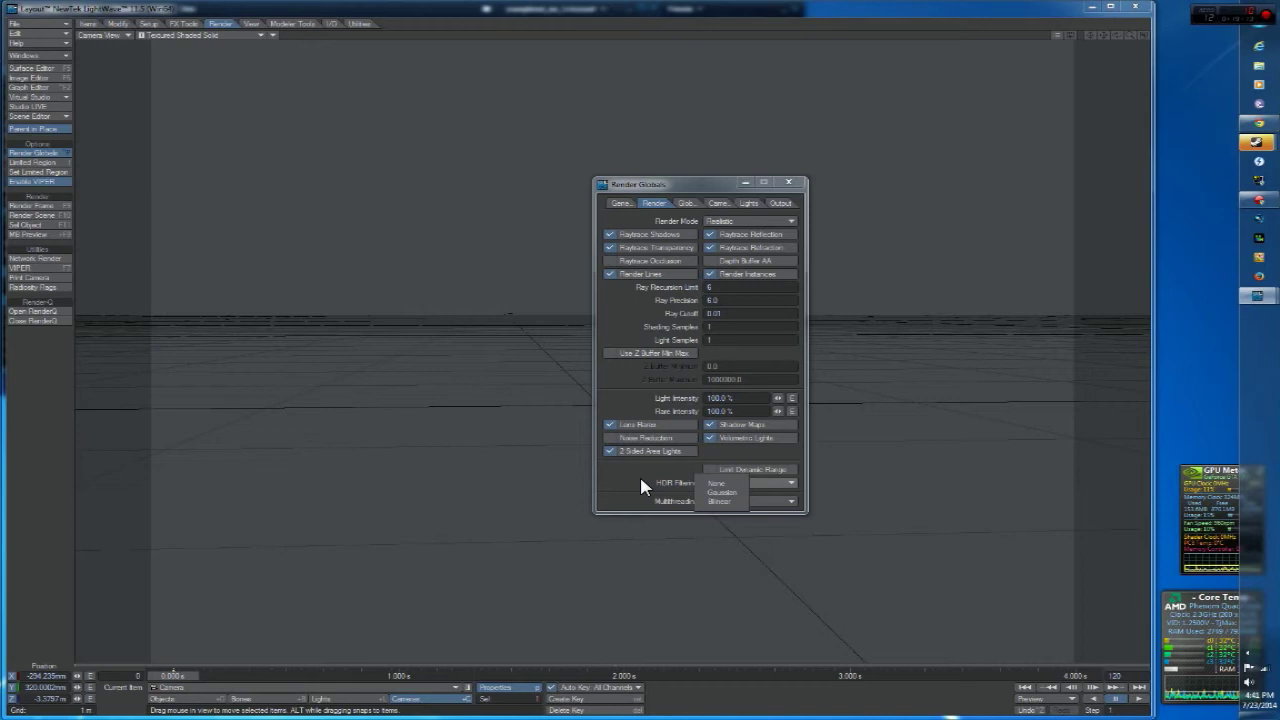
pyautogui.click(640, 475)
pyautogui.click(728, 484)
pyautogui.click(726, 486)
# Step: Review the thread counts available for Multithreading
pyautogui.click(740, 502)
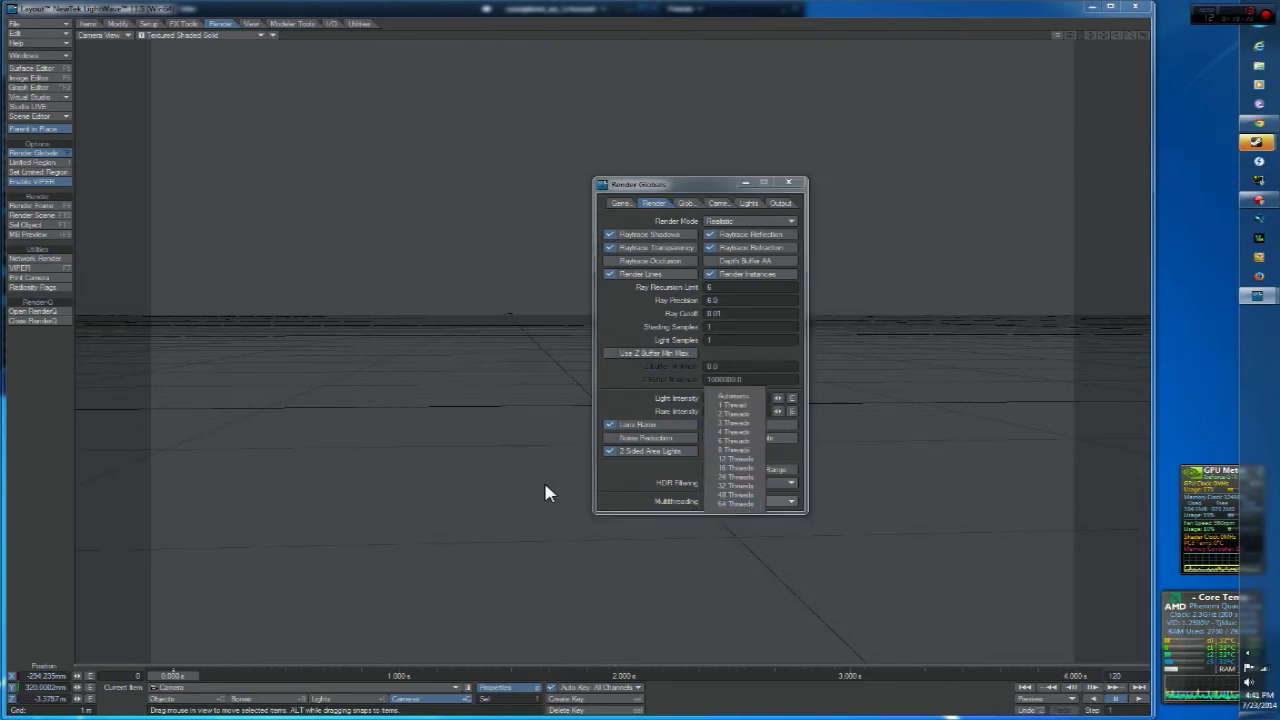
pyautogui.click(677, 512)
pyautogui.click(745, 501)
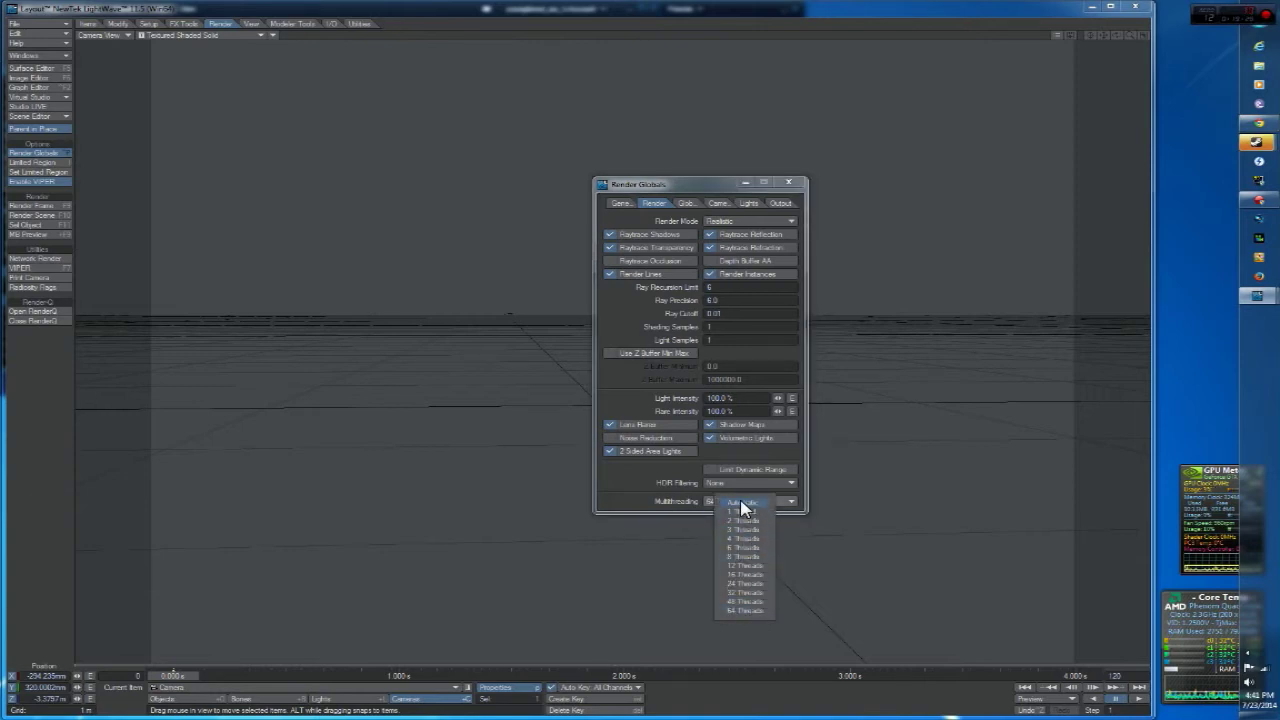
pyautogui.click(679, 504)
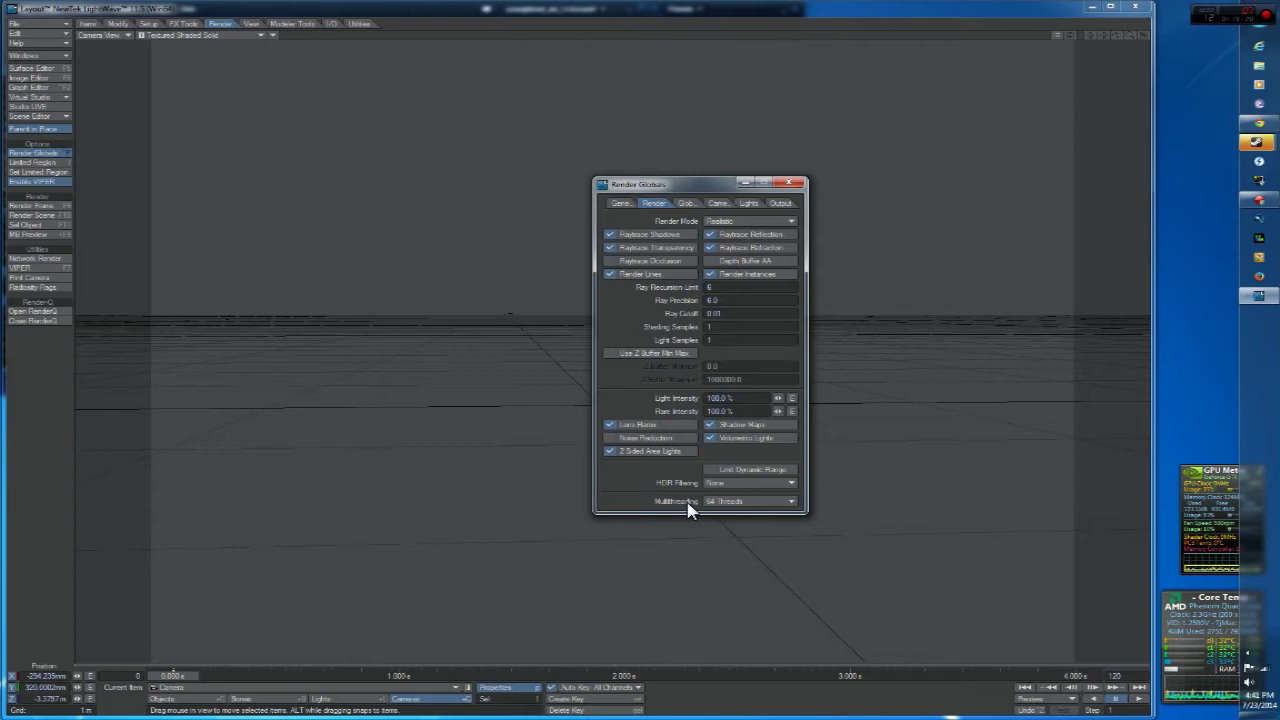
# Step: Try Multithreading at 4 Threads, 2 Threads, 4 Threads again and 16 Threads
pyautogui.click(735, 503)
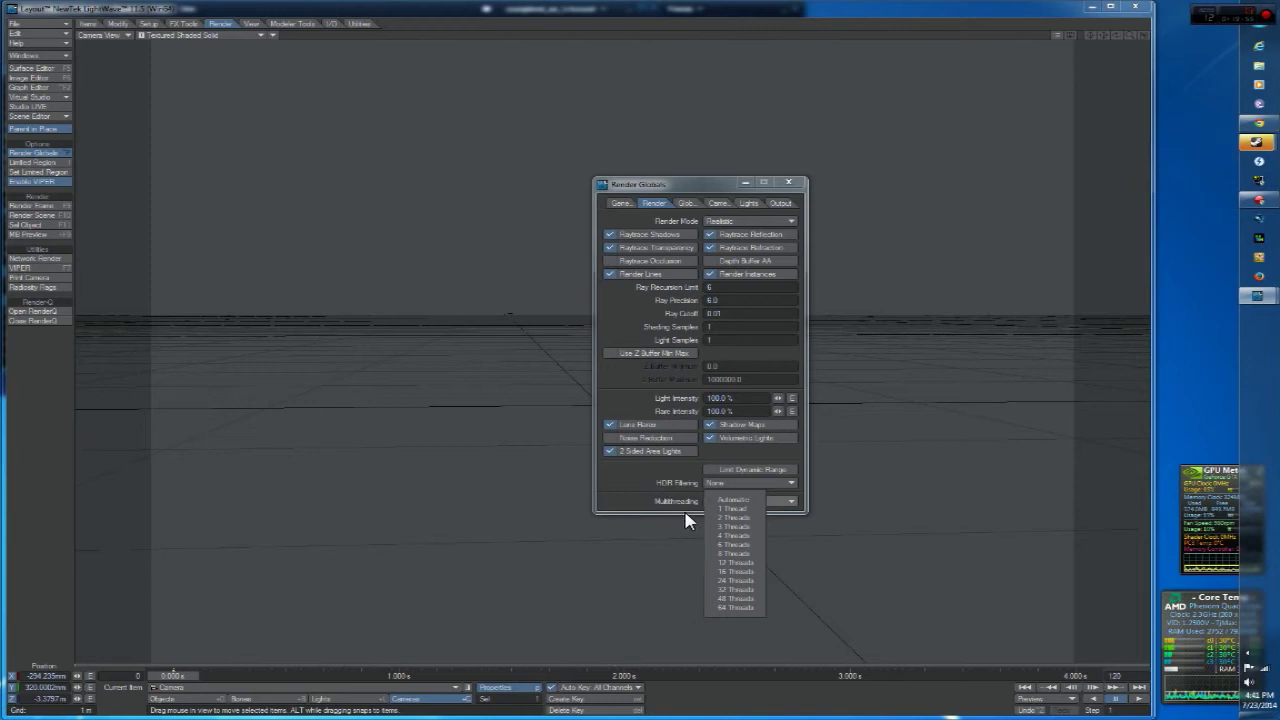
pyautogui.click(735, 540)
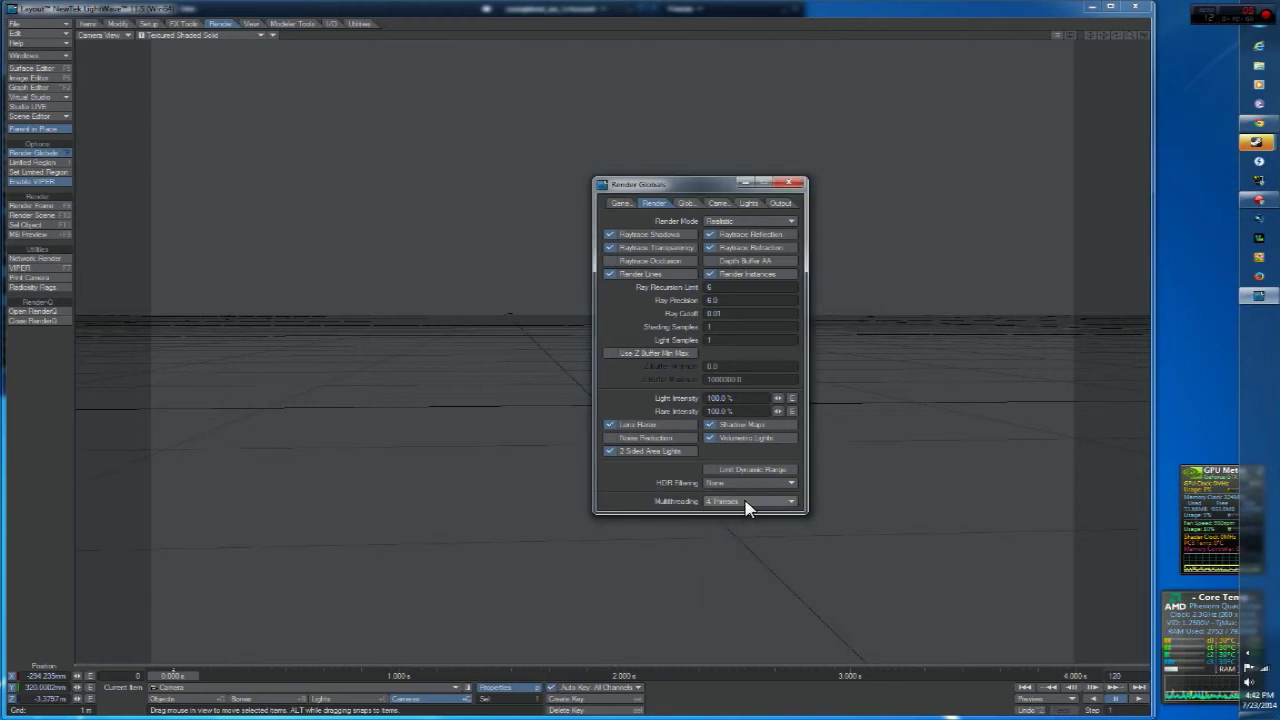
pyautogui.click(745, 503)
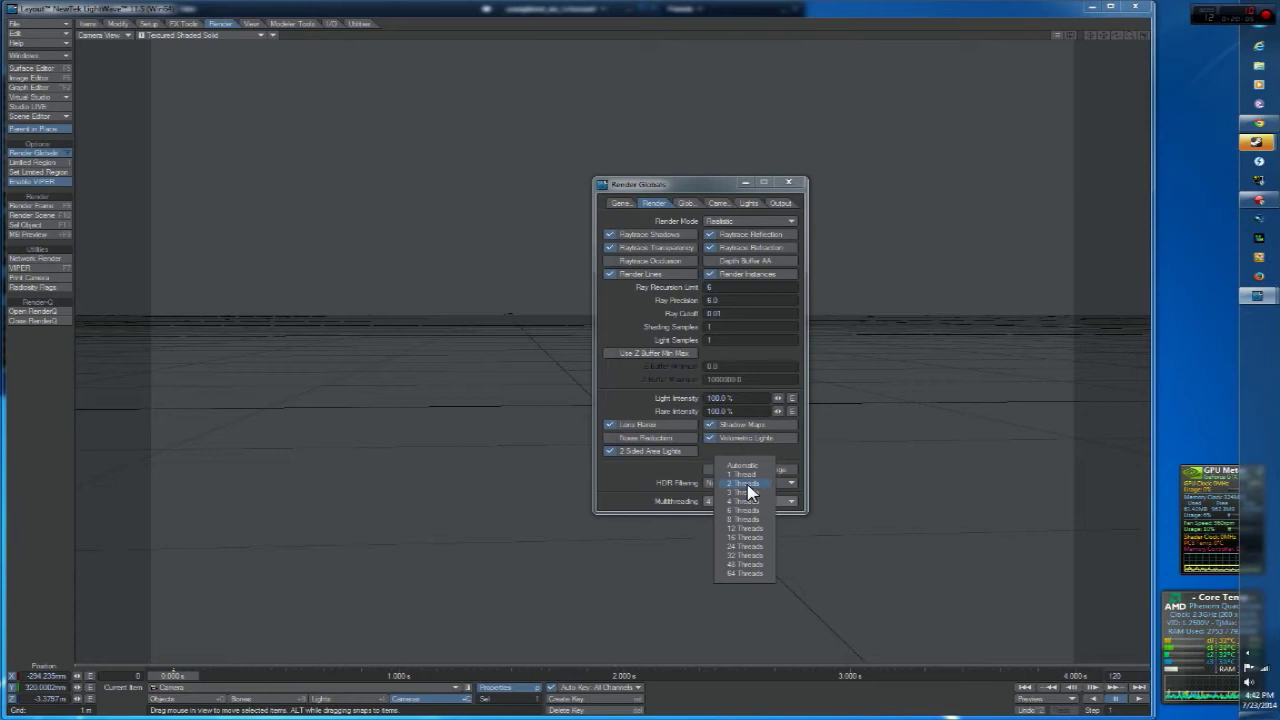
pyautogui.click(748, 484)
pyautogui.click(728, 503)
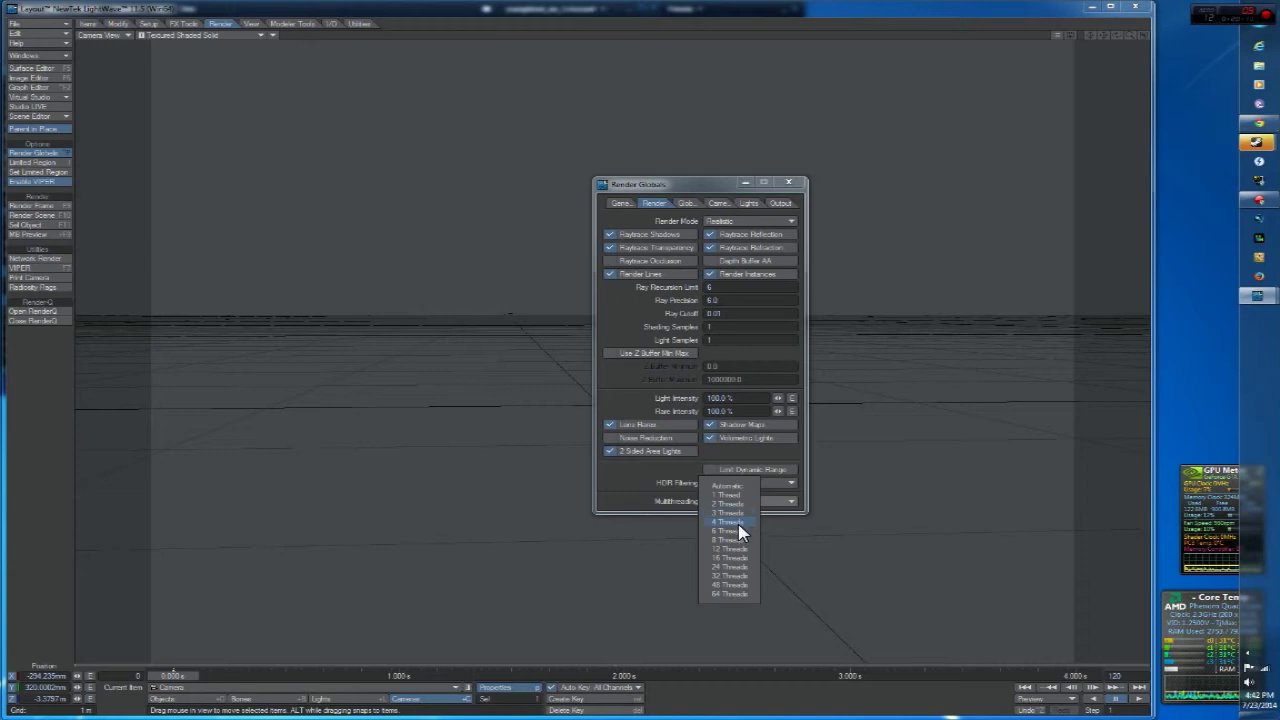
pyautogui.click(730, 521)
pyautogui.click(728, 503)
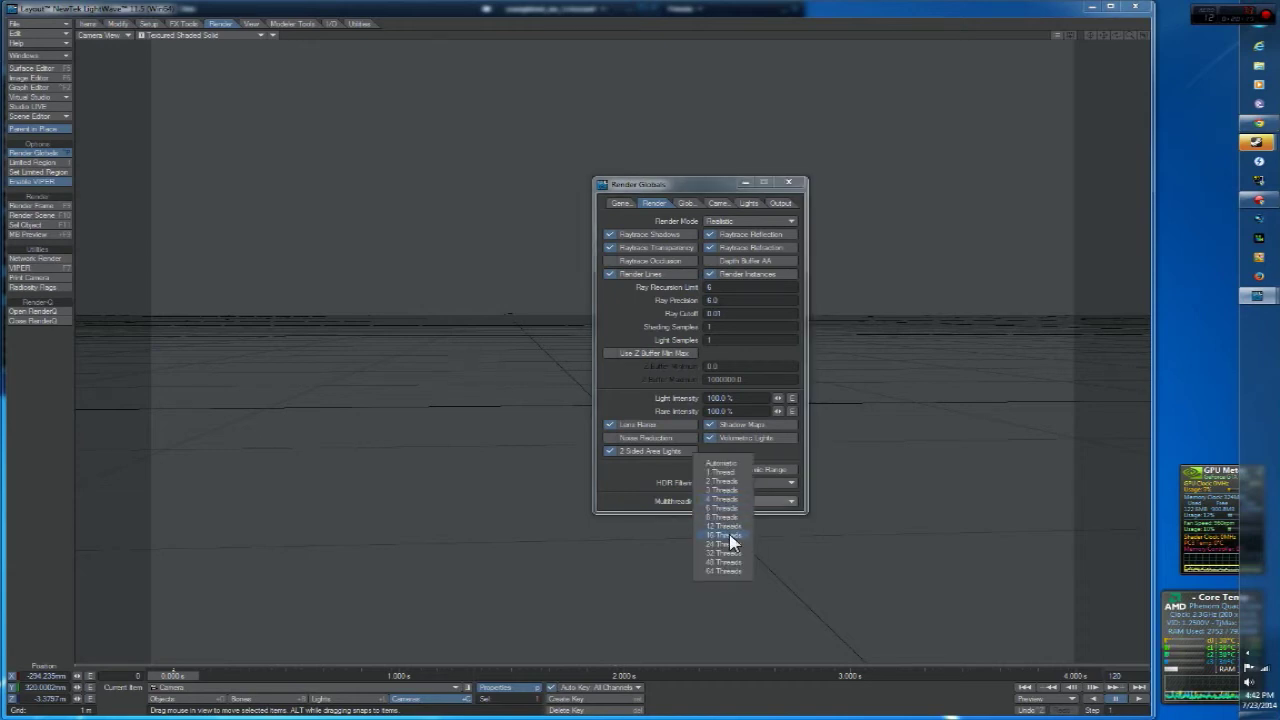
pyautogui.click(726, 533)
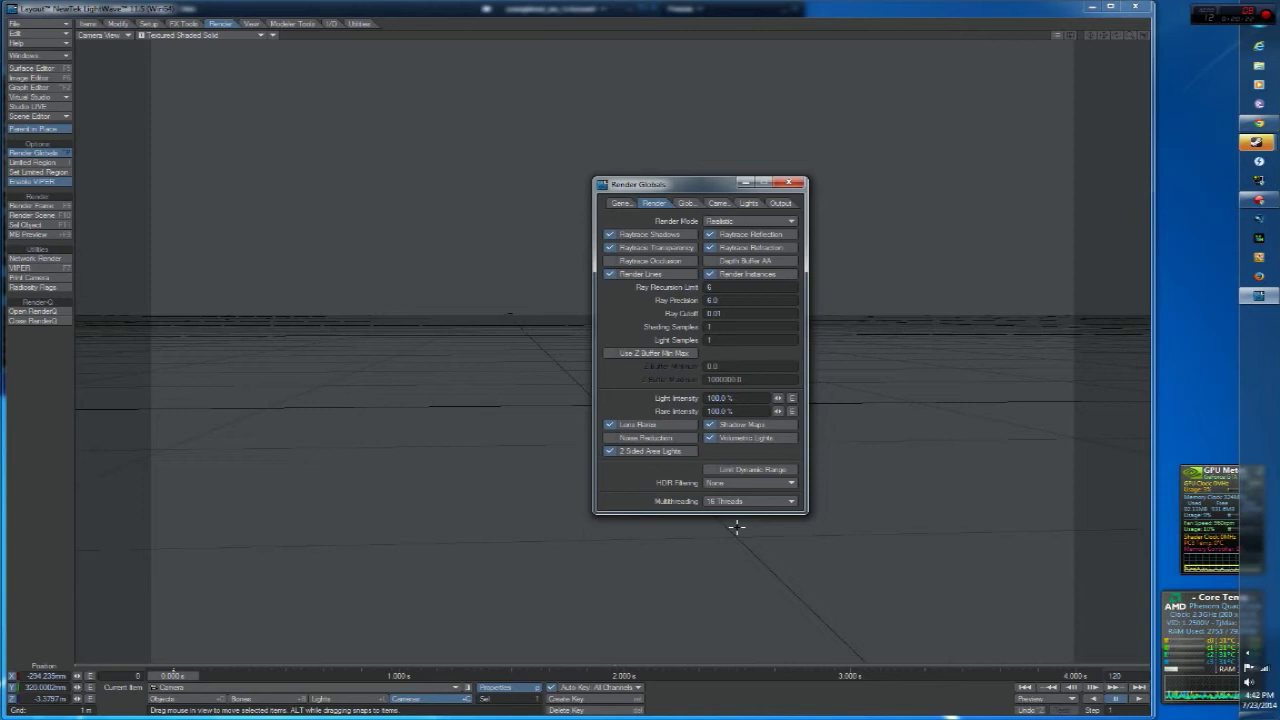
# Step: Set Multithreading to 64 Threads and look over the available thread counts once more
pyautogui.click(738, 503)
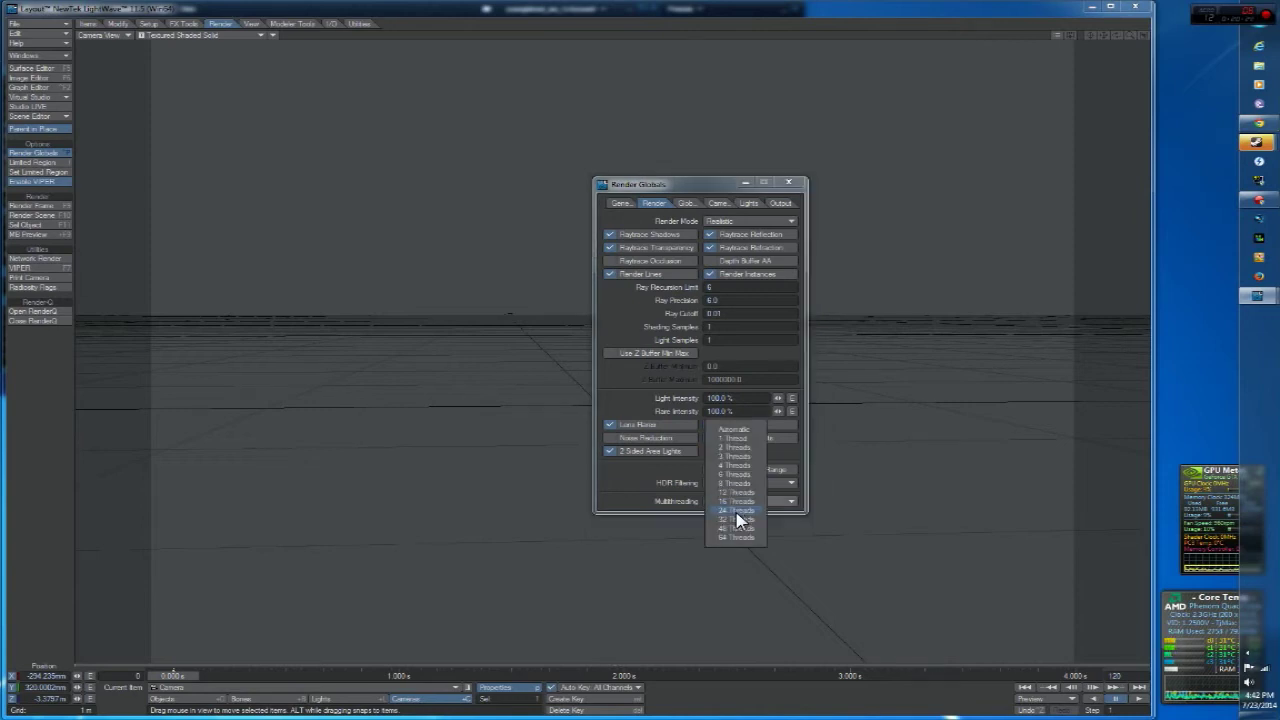
pyautogui.click(716, 502)
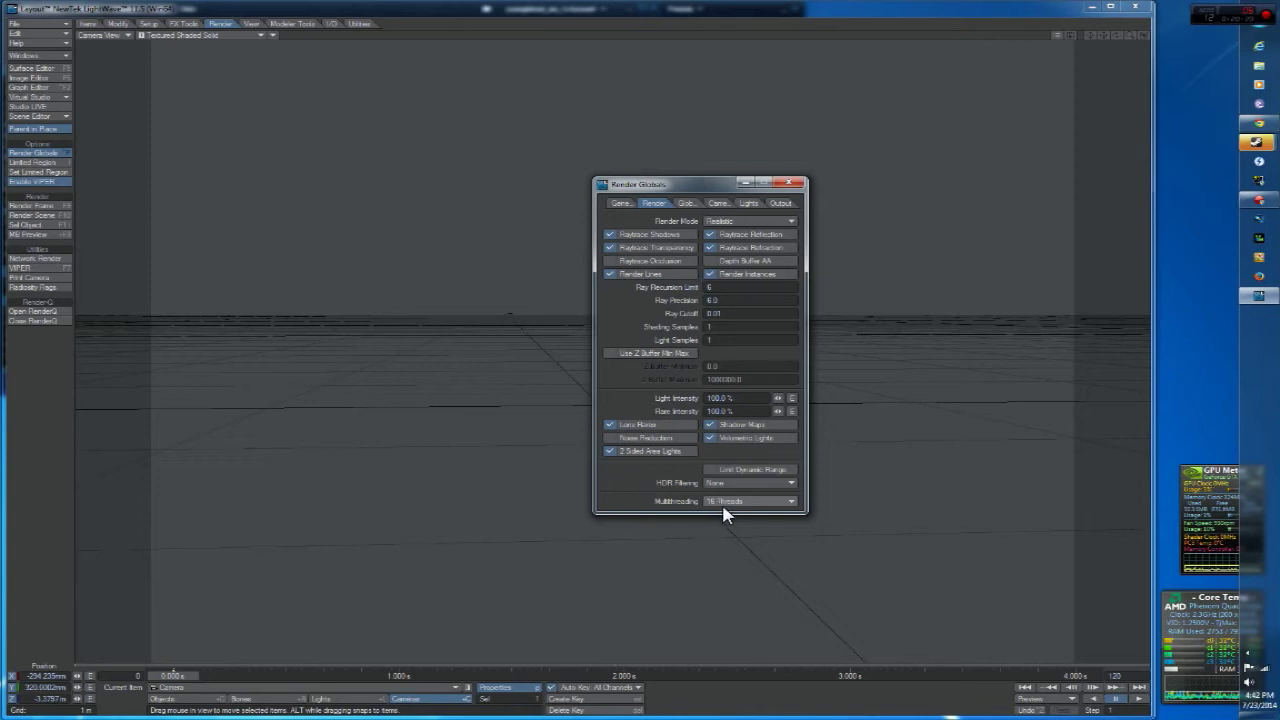
pyautogui.click(725, 503)
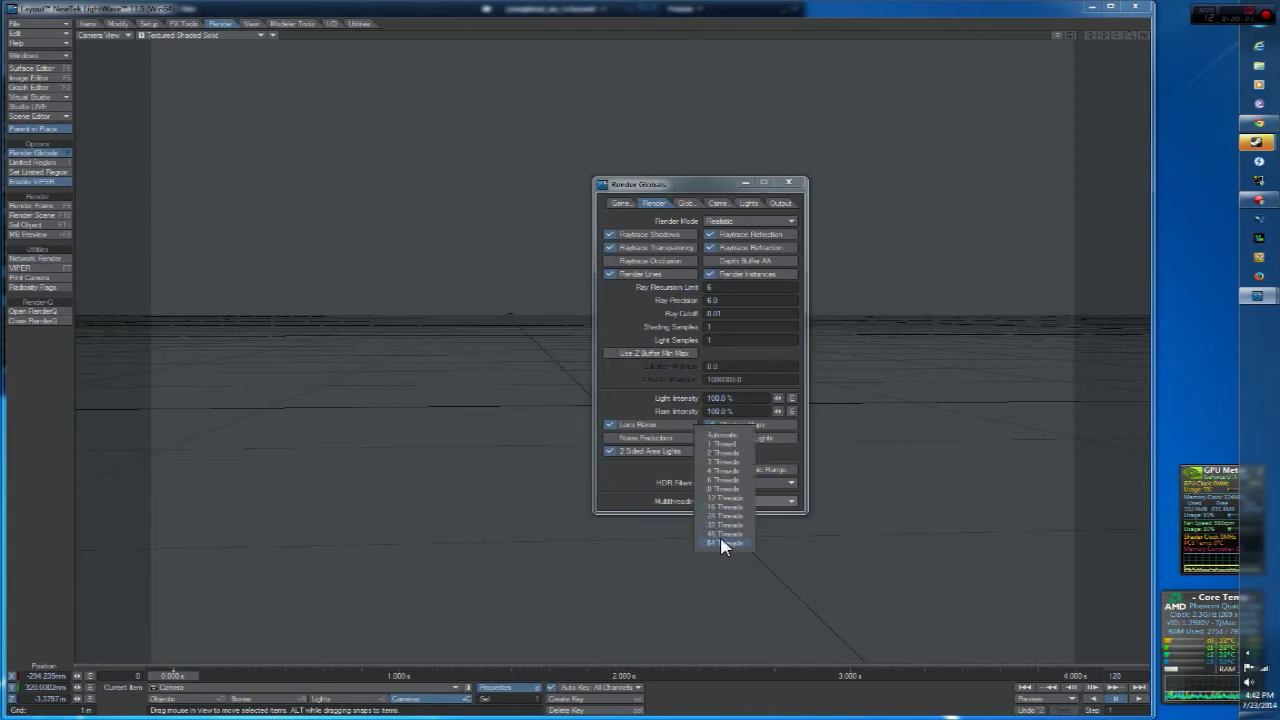
pyautogui.click(725, 543)
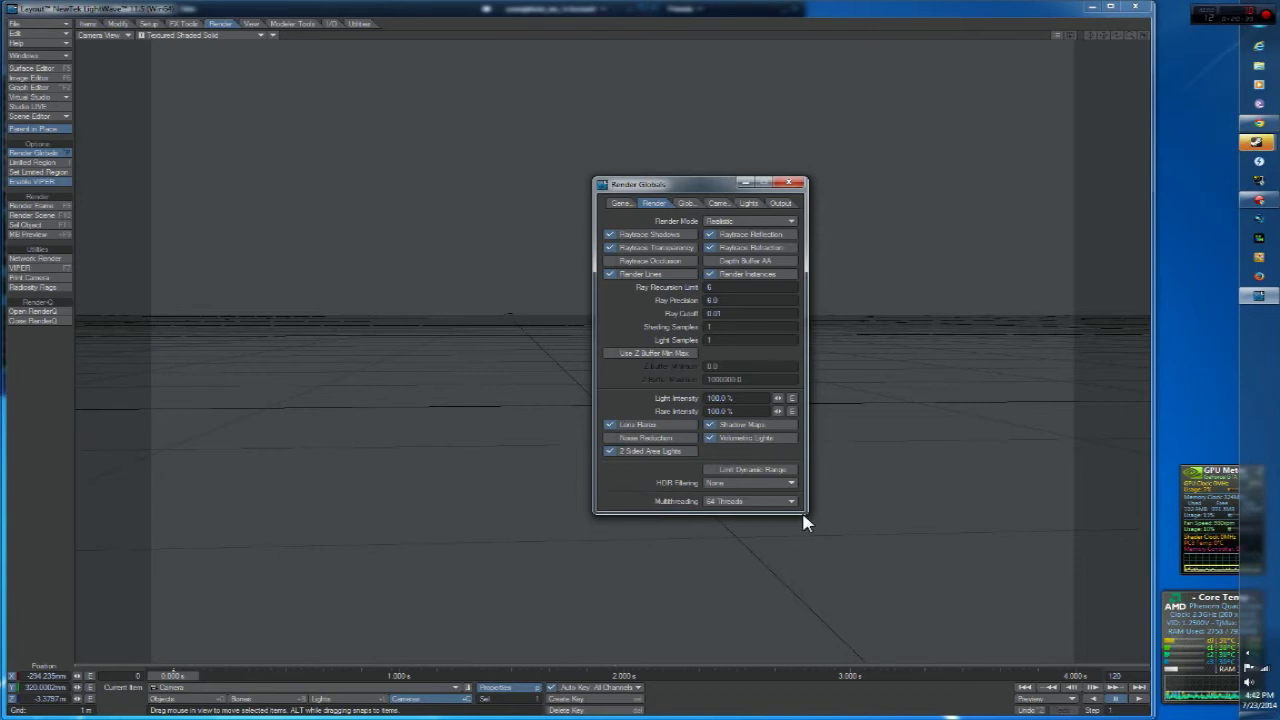
pyautogui.click(746, 502)
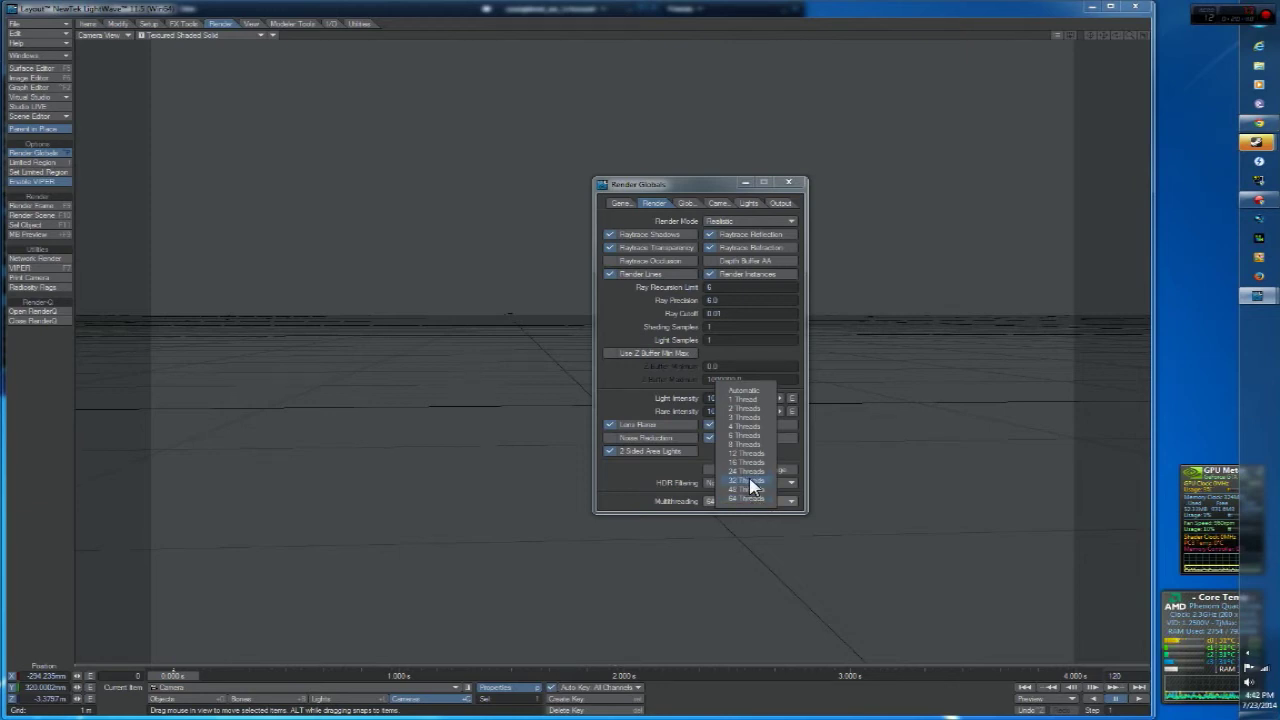
pyautogui.click(626, 497)
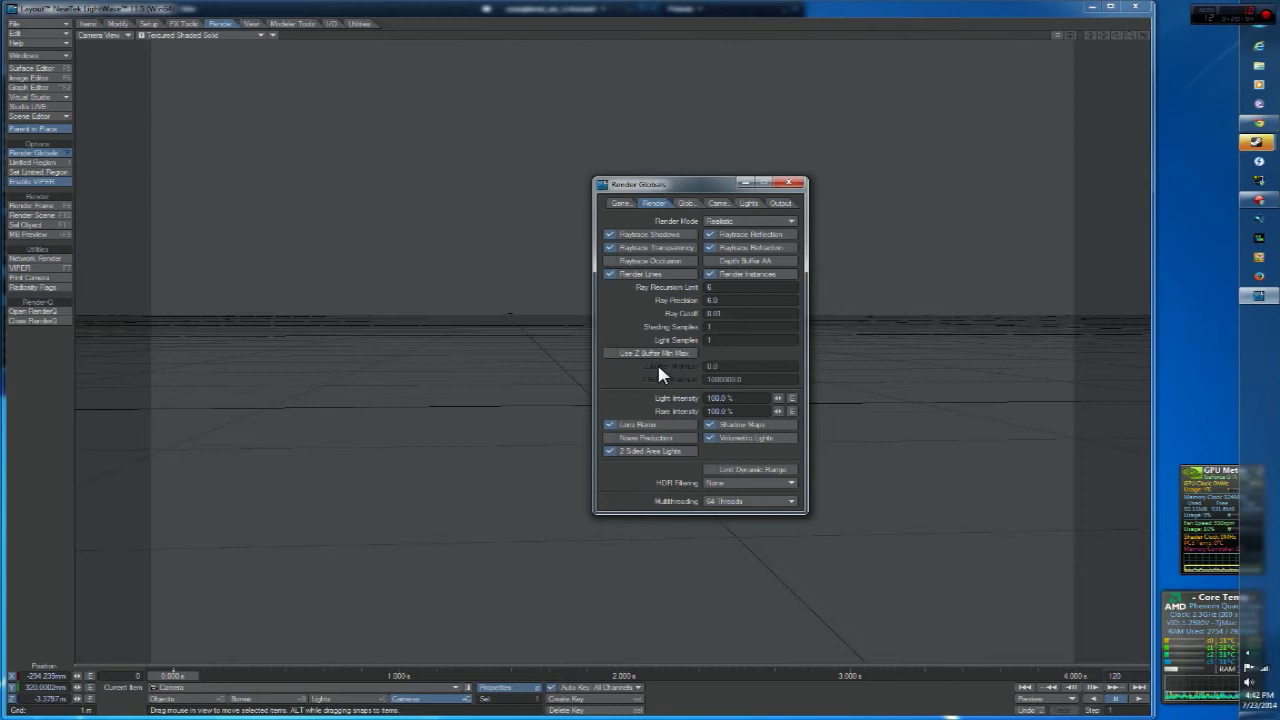
# Step: Enable Radiosity in the Global Illumination settings with Monte Carlo as the type
pyautogui.click(686, 203)
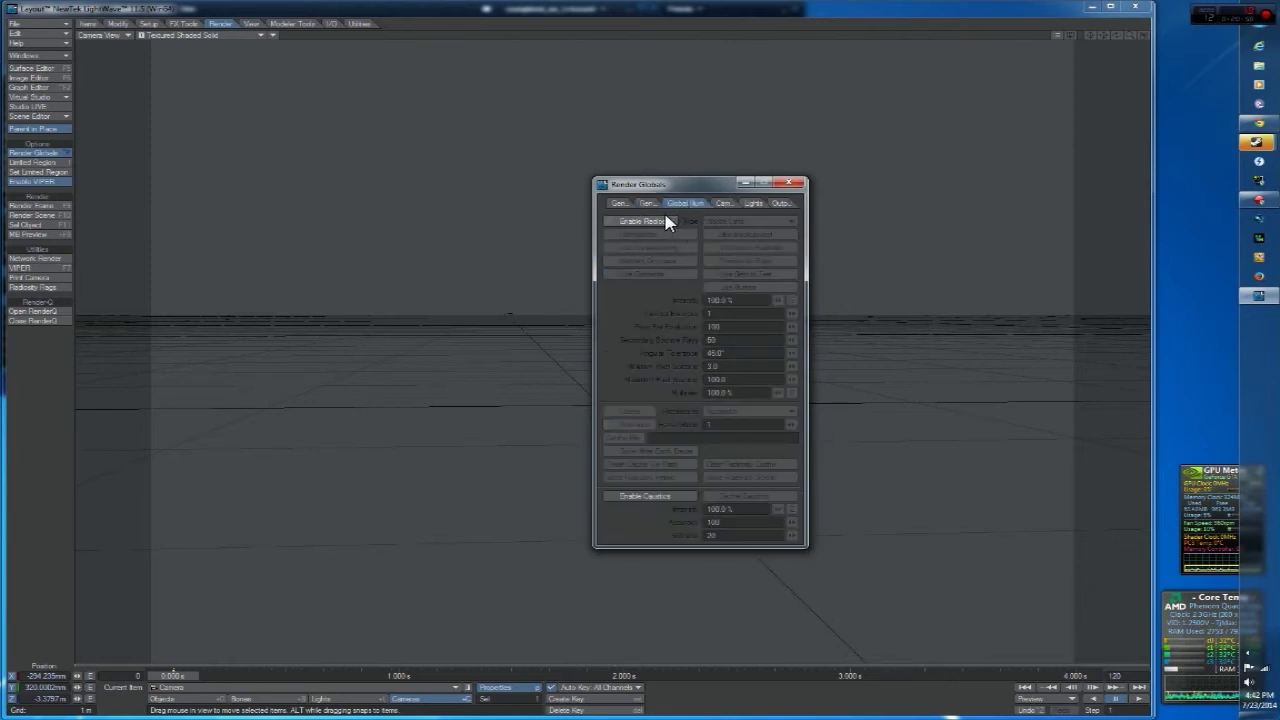
pyautogui.click(659, 228)
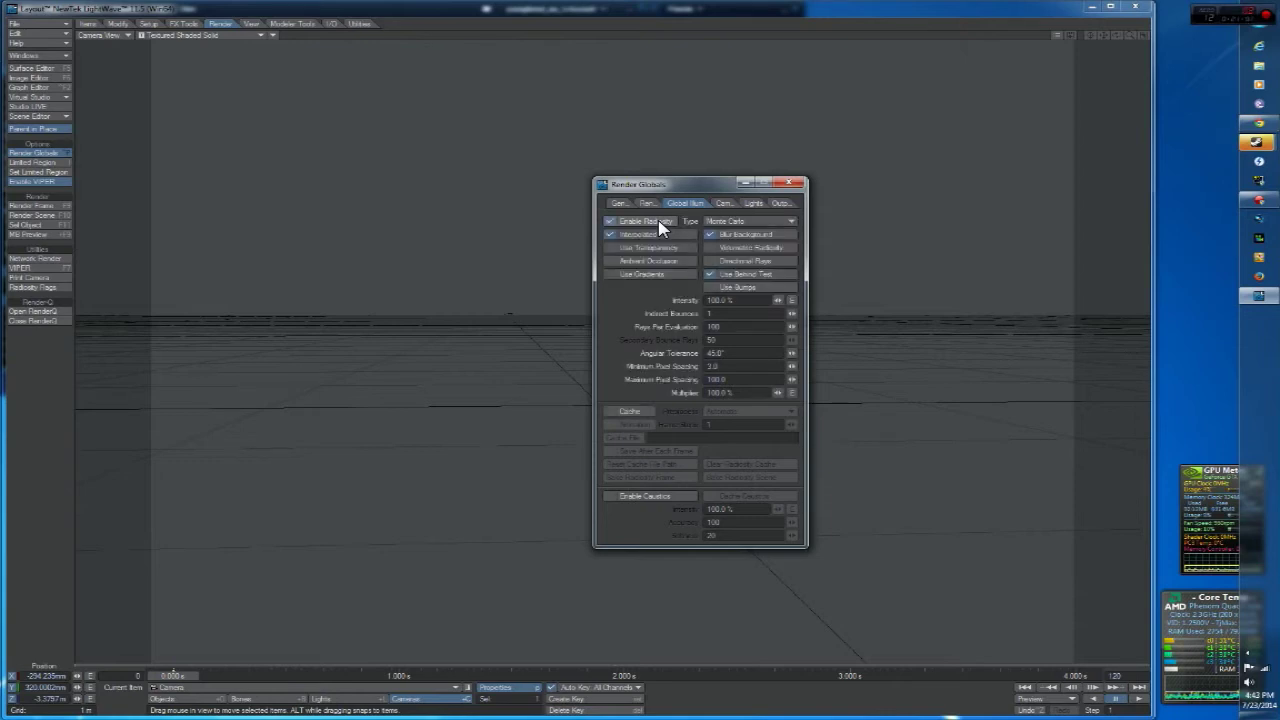
pyautogui.click(722, 221)
pyautogui.click(725, 221)
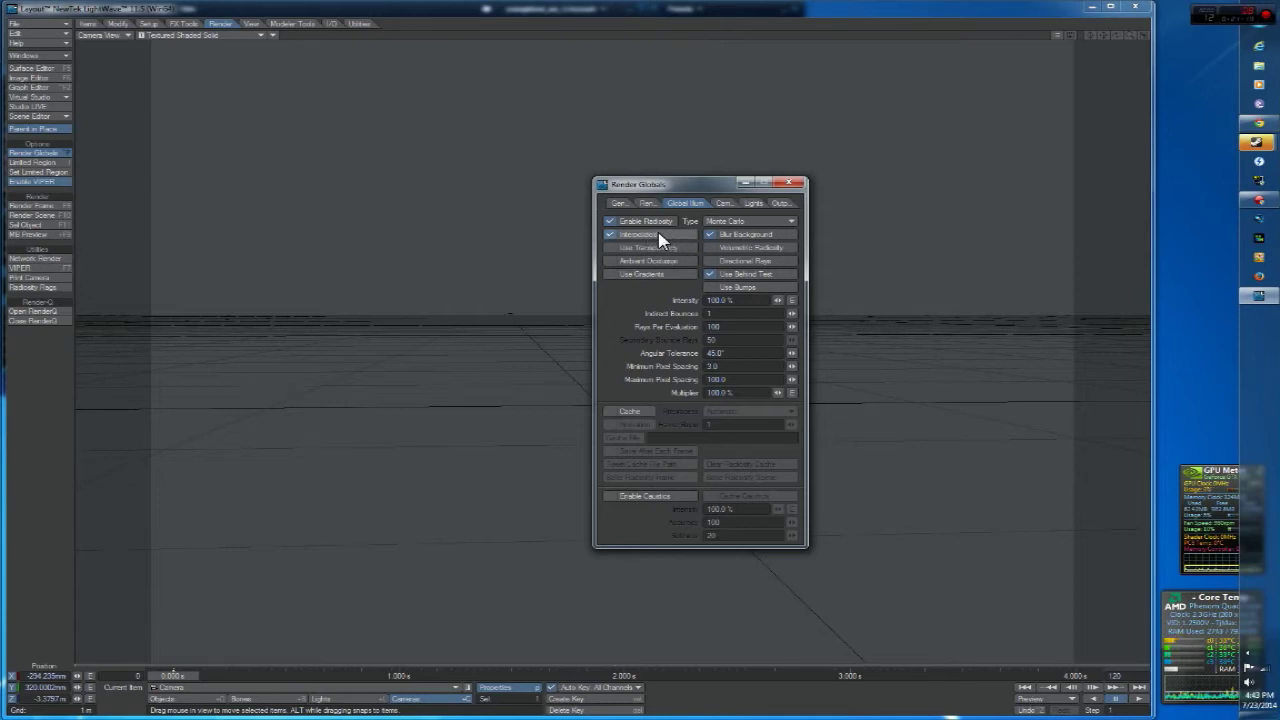
# Step: In the radiosity options, turn Blur Background off, Use Behind Test back on, and Use Bumps on
pyautogui.moveTo(689, 188); pyautogui.dragTo(734, 191)
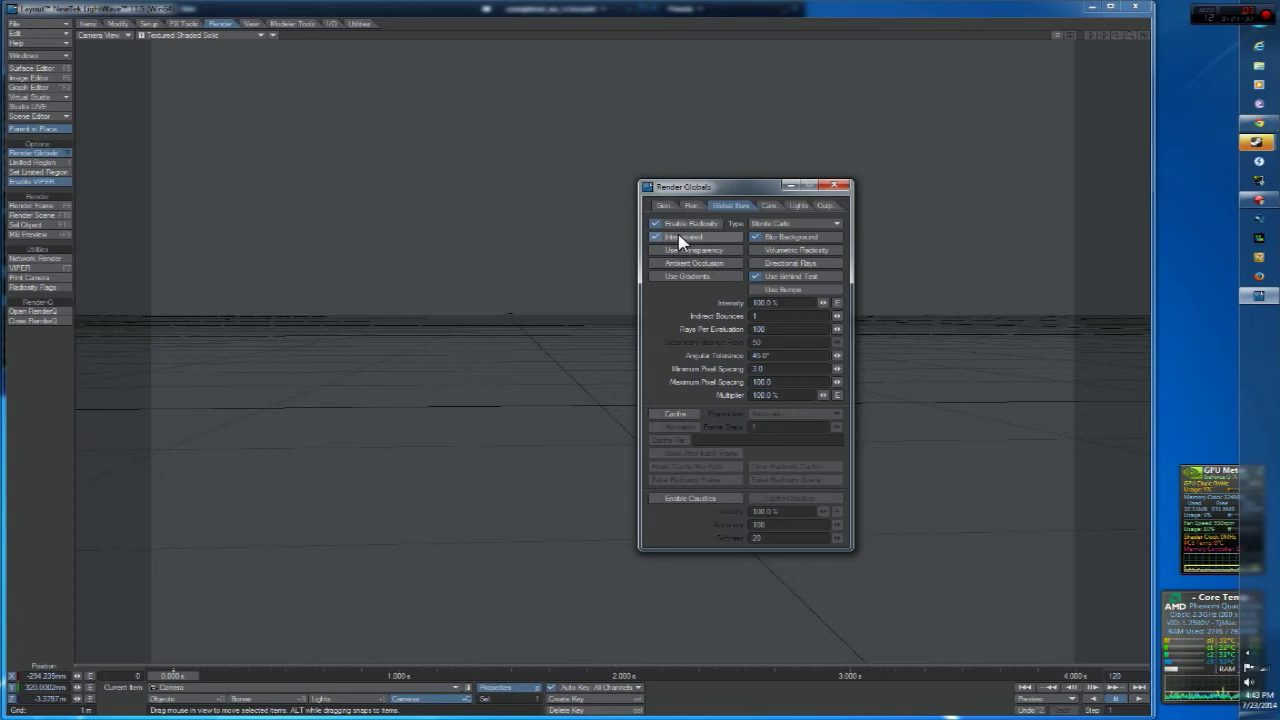
pyautogui.click(790, 240)
pyautogui.click(788, 240)
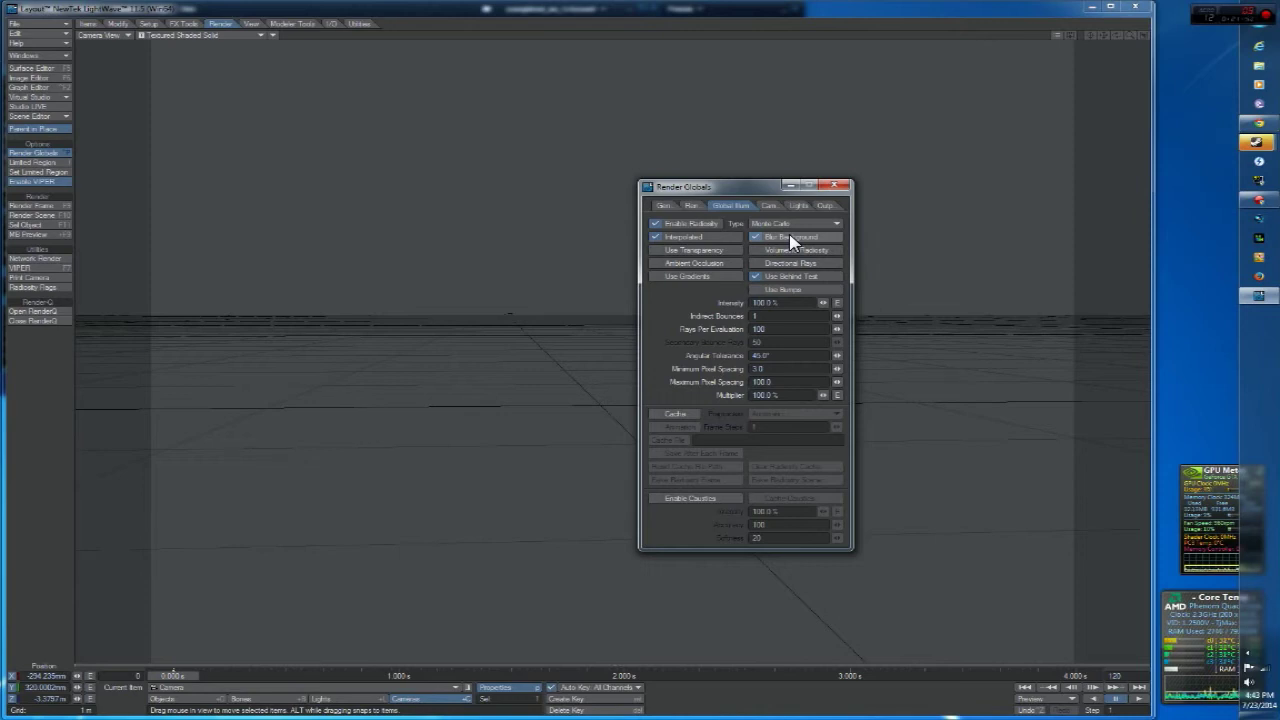
pyautogui.click(789, 239)
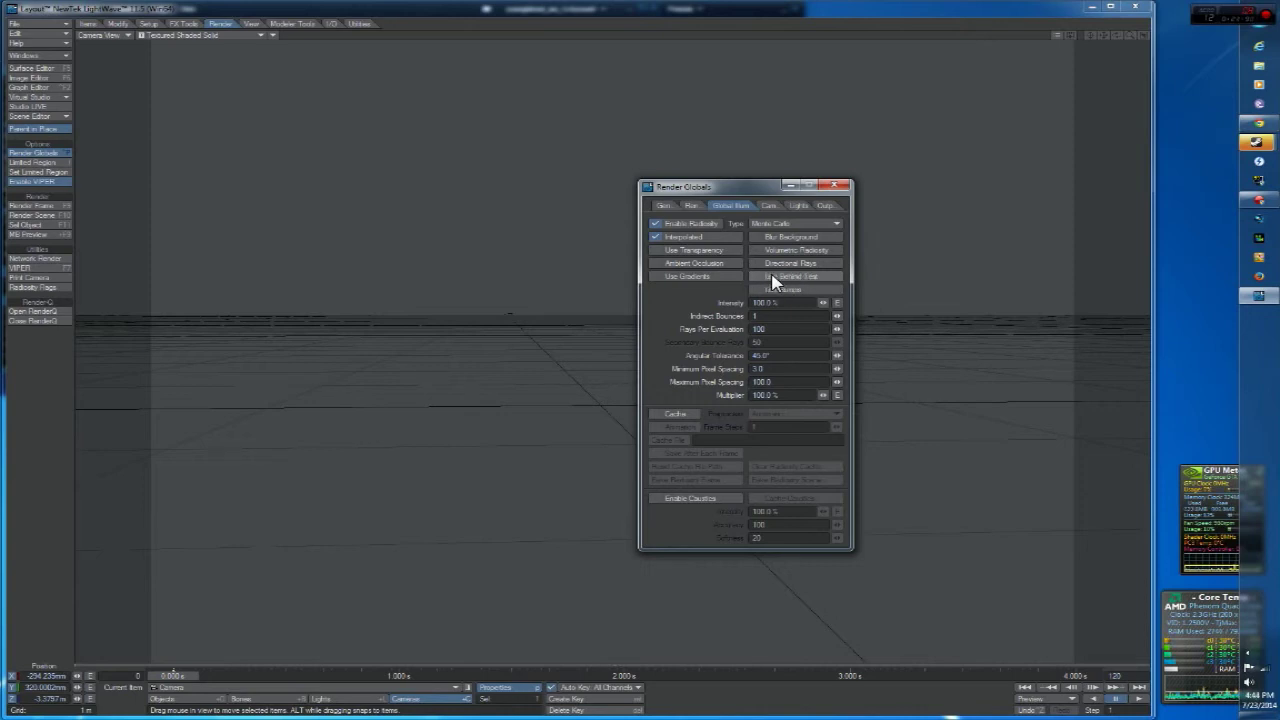
pyautogui.click(773, 282)
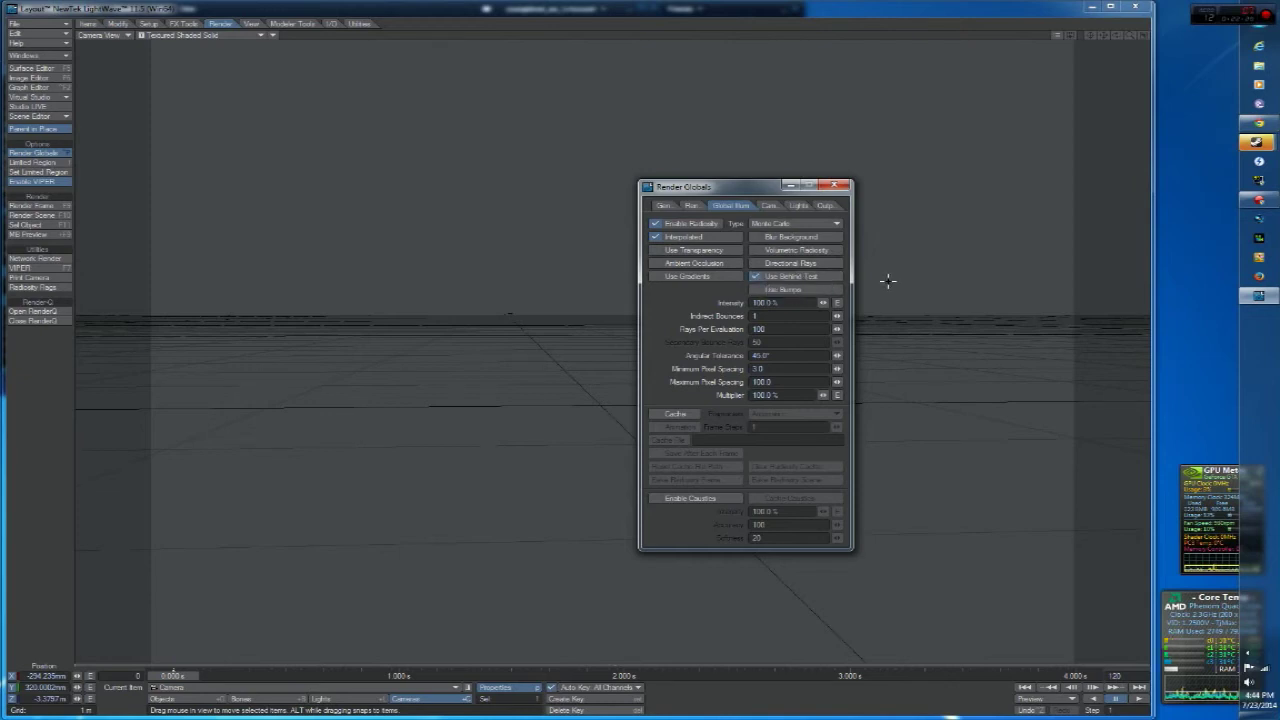
pyautogui.click(797, 290)
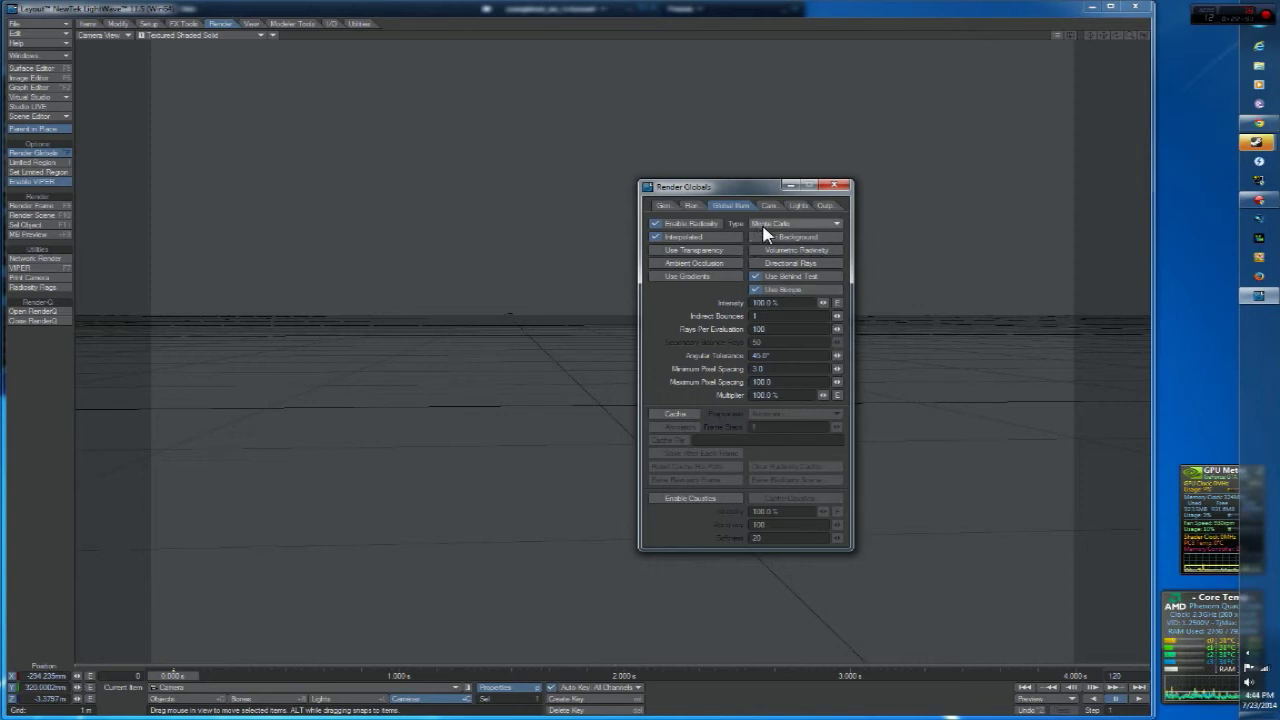
# Step: Turn Use Bumps and Use Behind Test off, and switch Directional Rays and Volumetric Radiosity on and back off
pyautogui.click(800, 290)
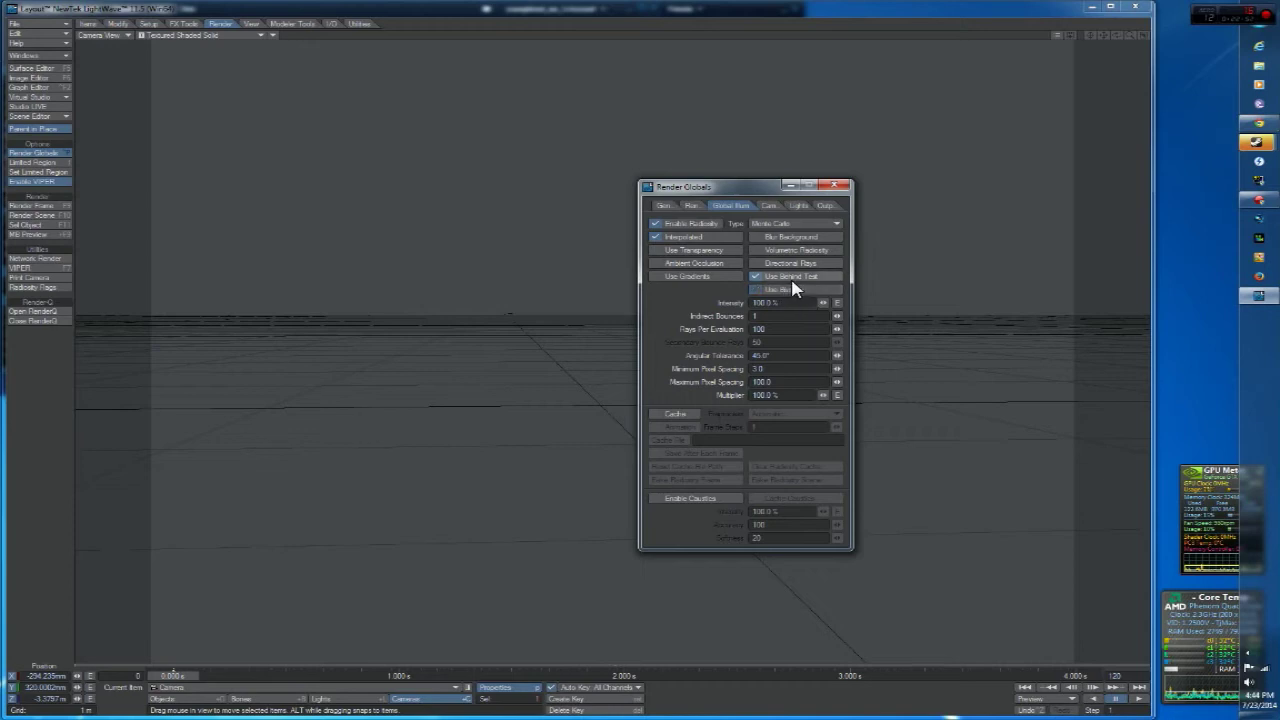
pyautogui.click(803, 276)
pyautogui.click(803, 266)
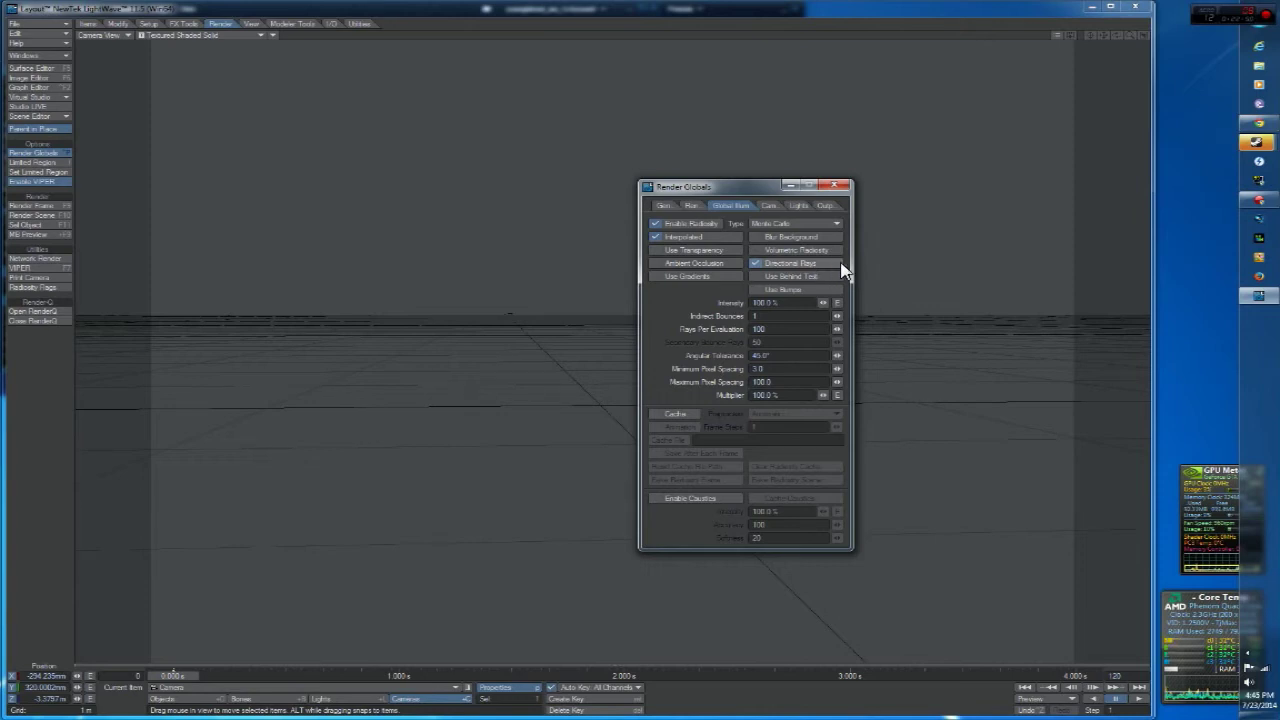
pyautogui.click(840, 264)
pyautogui.click(787, 253)
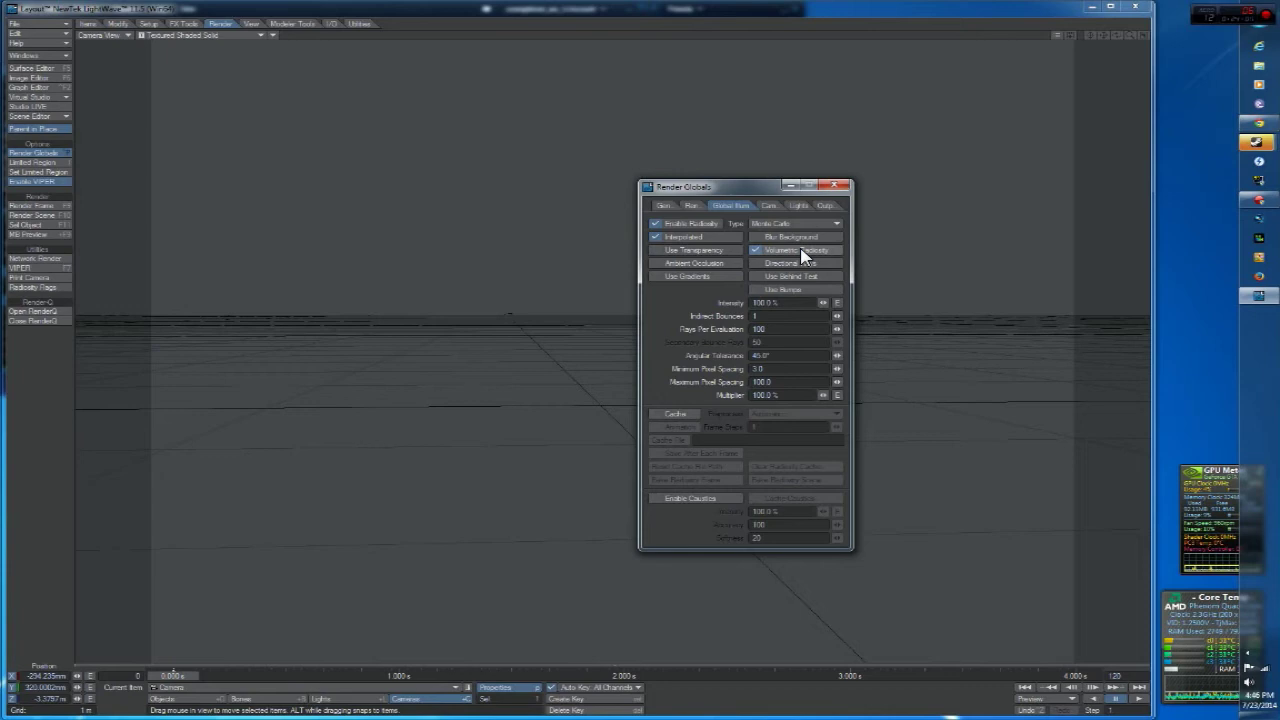
pyautogui.click(803, 256)
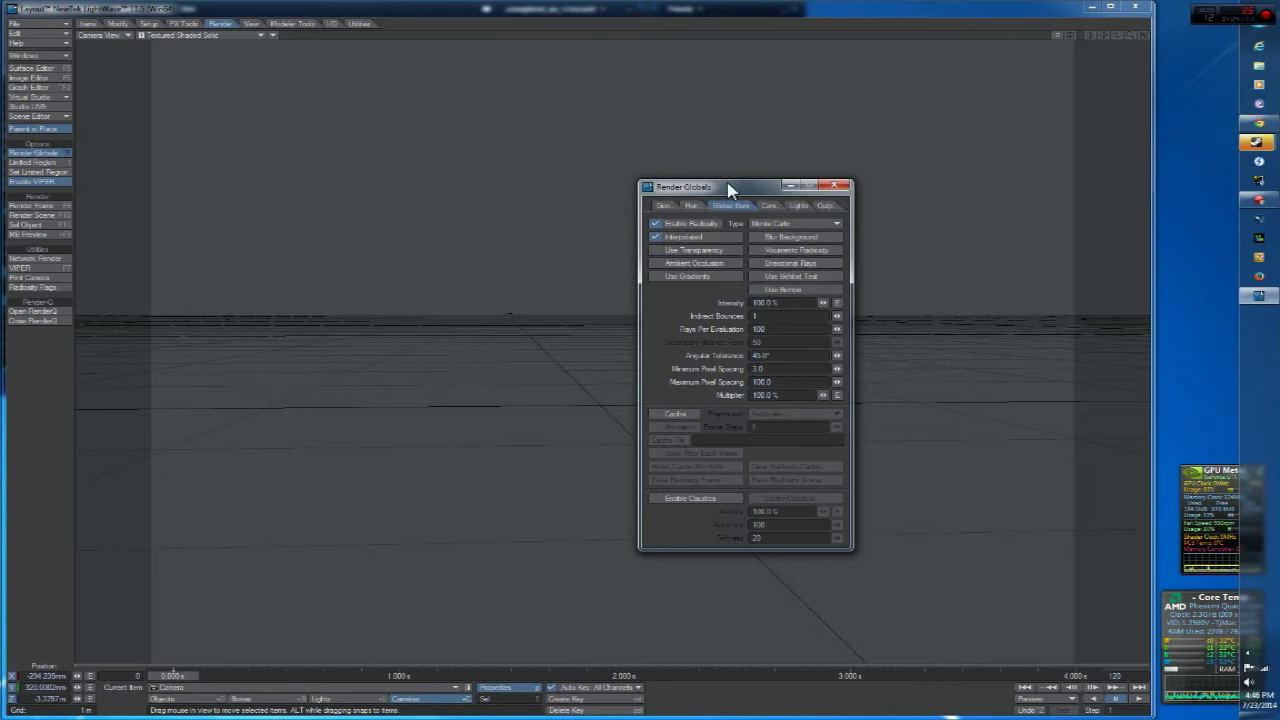
# Step: Reposition the Render Globals window and try Use Transparency and Use Gradients, switching each on and back off
pyautogui.moveTo(730, 191); pyautogui.dragTo(787, 195)
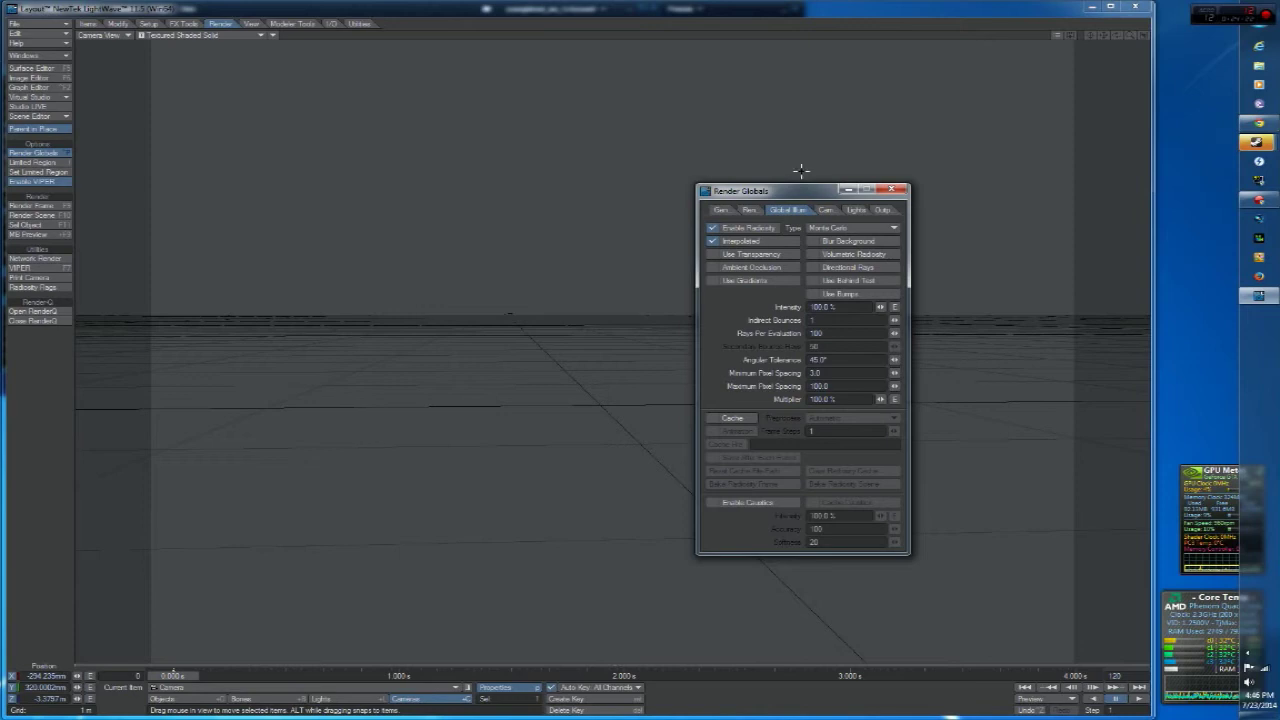
pyautogui.moveTo(808, 196); pyautogui.dragTo(790, 189)
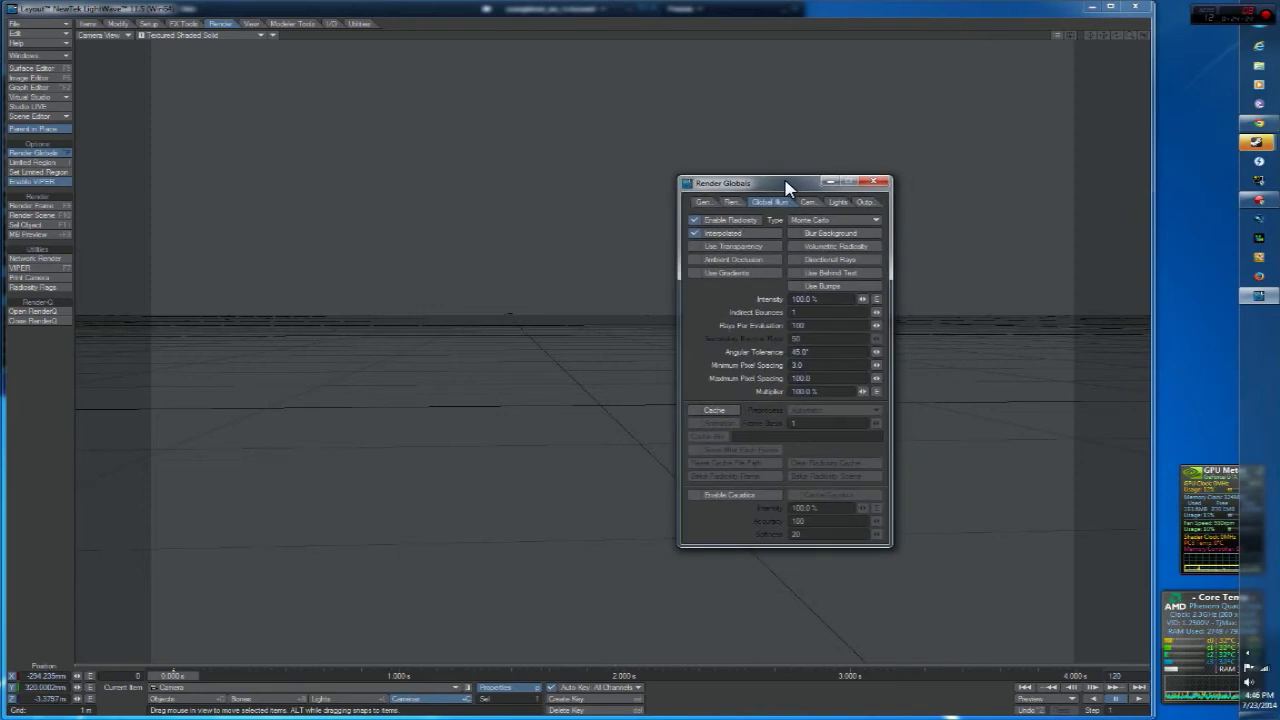
pyautogui.click(737, 249)
pyautogui.click(766, 248)
pyautogui.click(736, 273)
pyautogui.click(736, 273)
pyautogui.moveTo(790, 184); pyautogui.dragTo(745, 169)
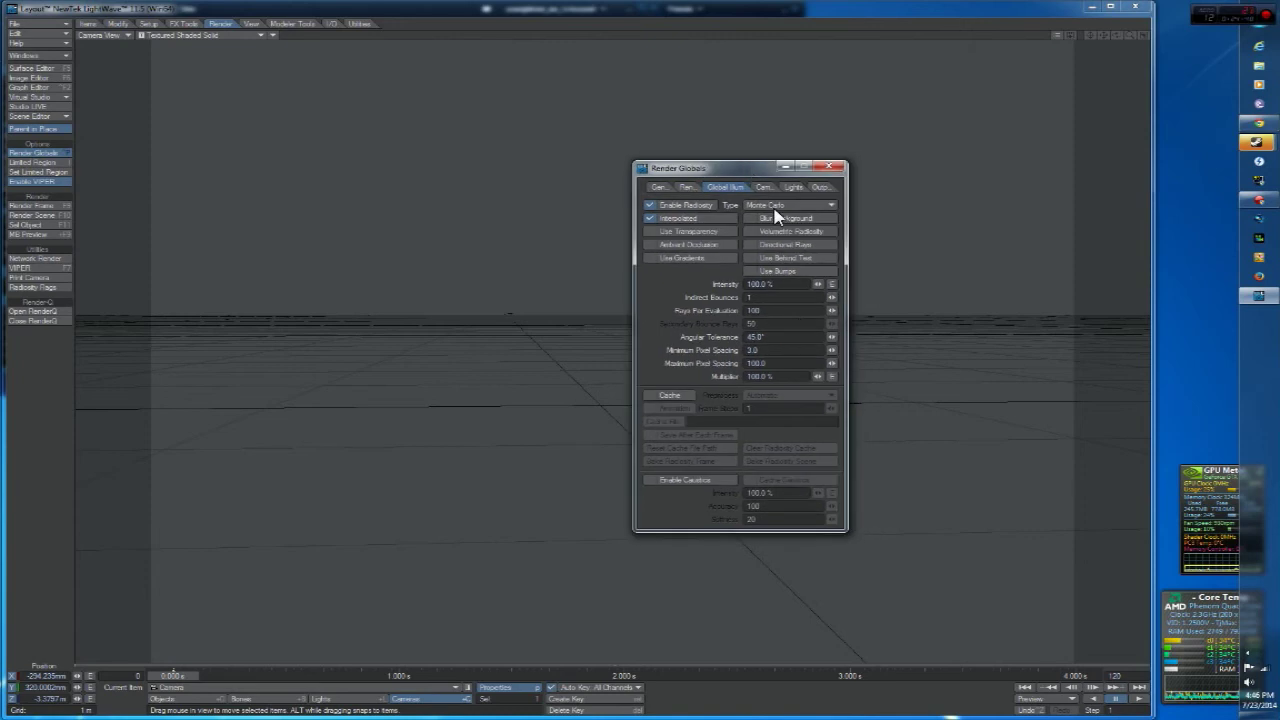
# Step: Try Indirect Bounces at 2 and 20000, and return the value to 1
pyautogui.click(780, 298)
pyautogui.press('Return')
pyautogui.write('2')
pyautogui.press('Return')
pyautogui.write('20000')
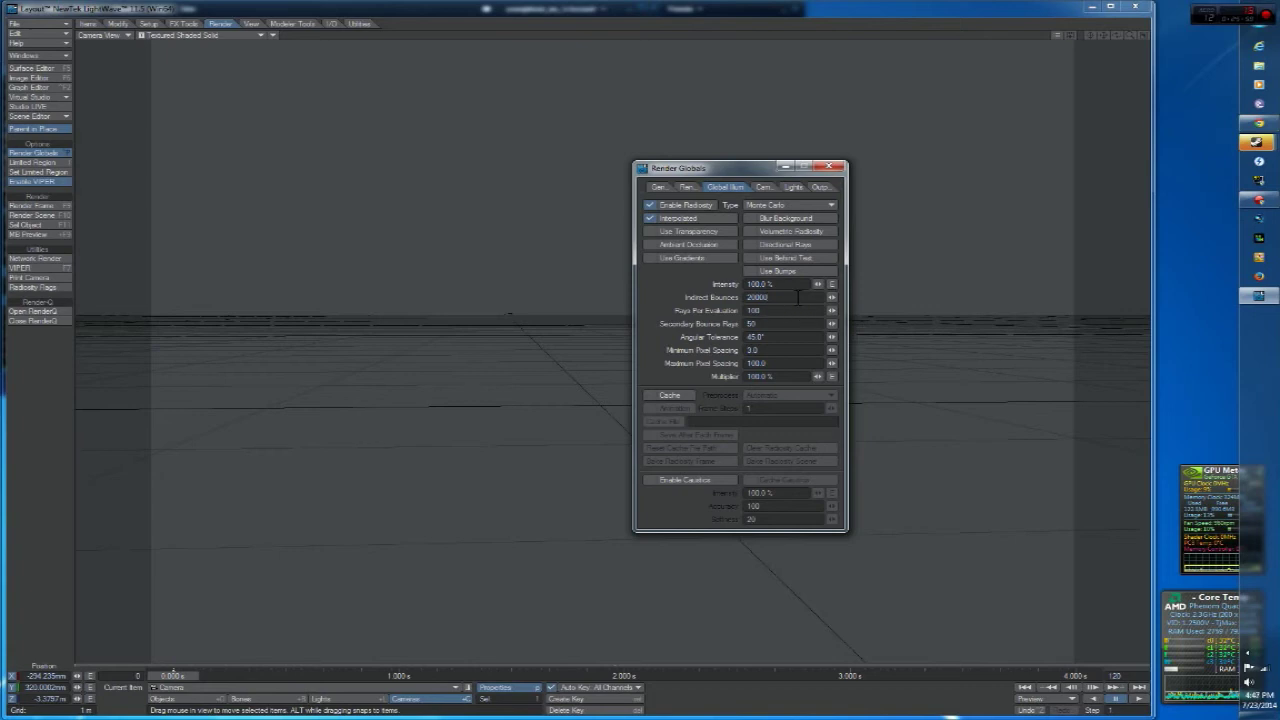
pyautogui.press('Return')
pyautogui.write('20000')
pyautogui.press('Return')
pyautogui.write('8')
pyautogui.press('BackSpace')
pyautogui.write('1')
pyautogui.press('Return')
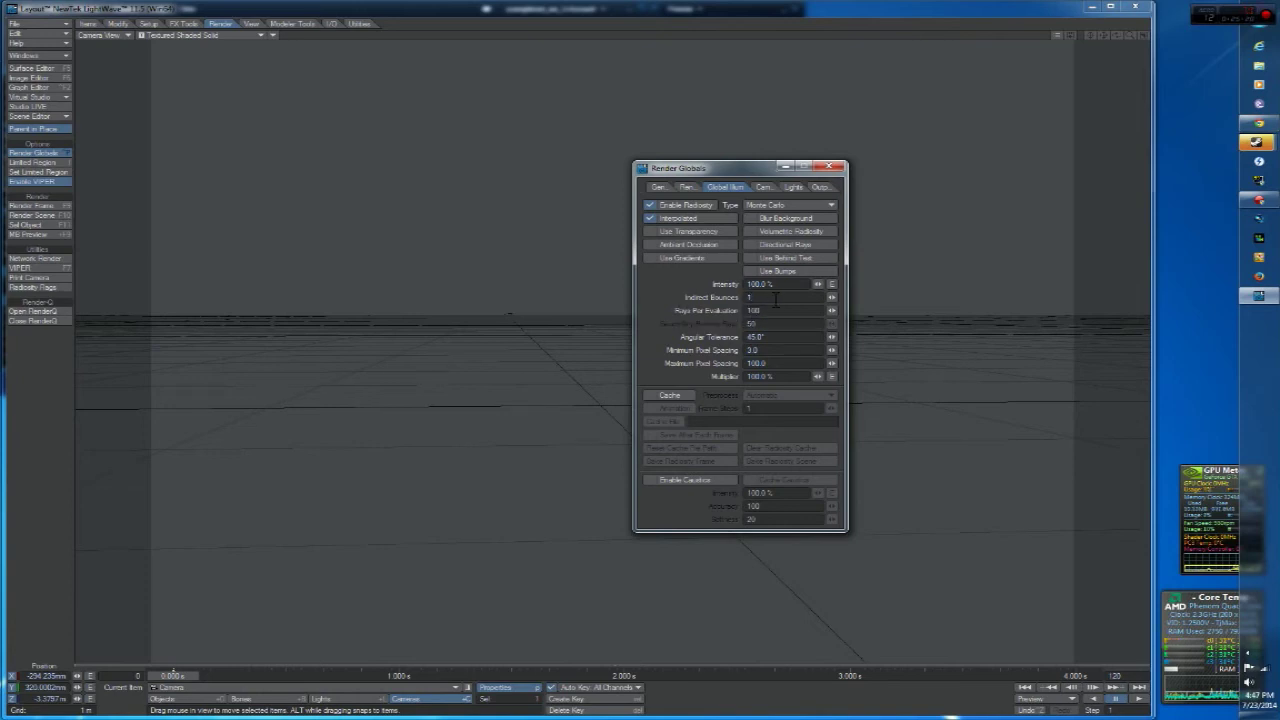
# Step: Raise Indirect Bounces to 2 to make Secondary Bounce Rays editable, and return Indirect Bounces to 1
pyautogui.press('Tab')
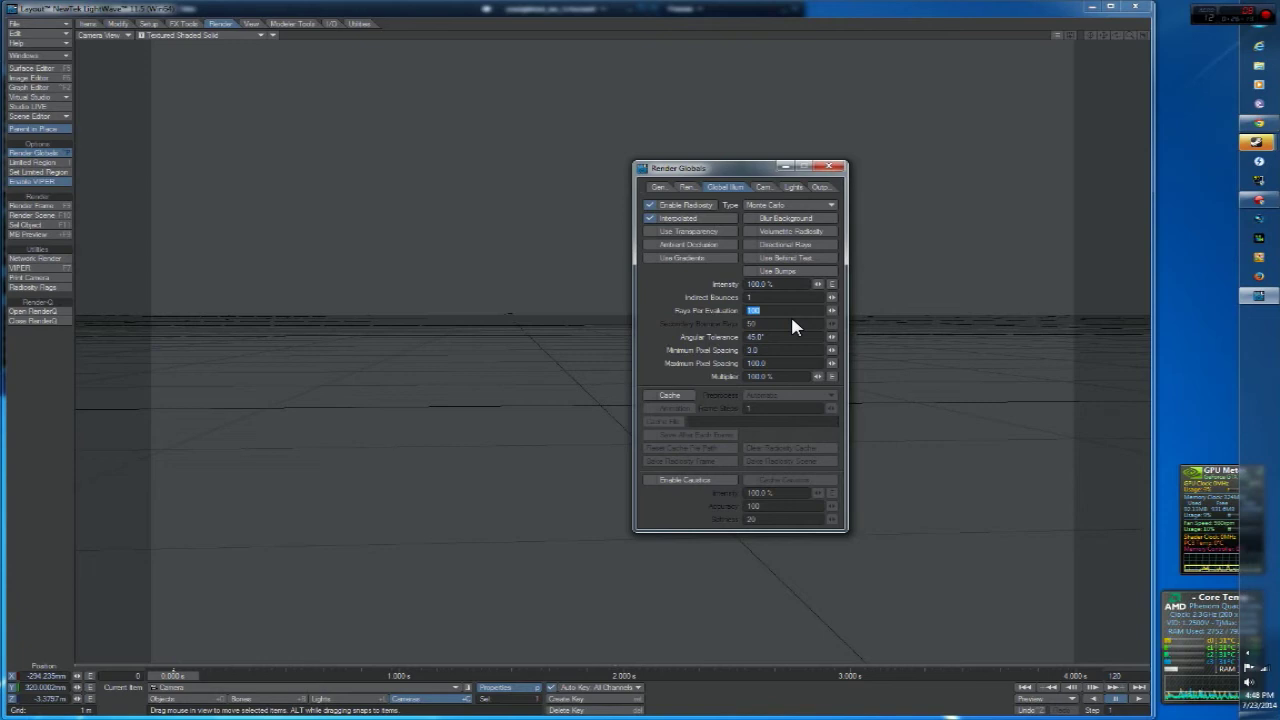
pyautogui.click(767, 298)
pyautogui.write('2')
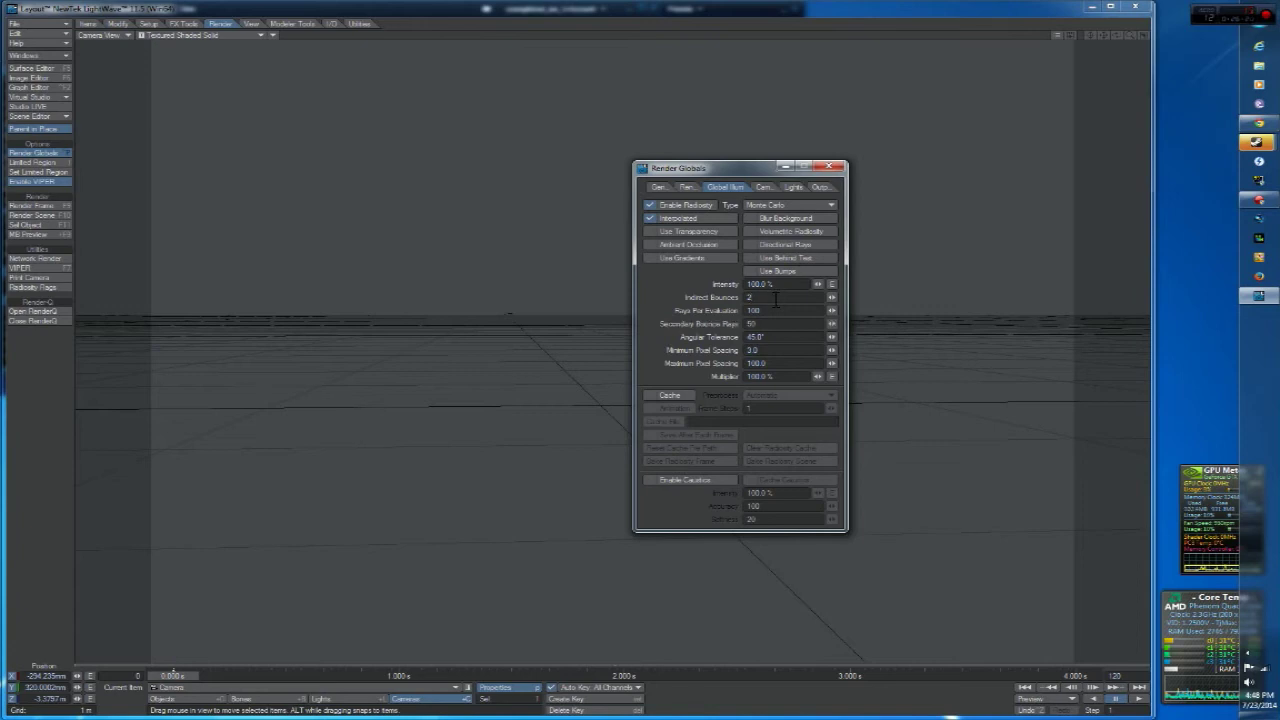
pyautogui.click(770, 324)
pyautogui.click(760, 297)
pyautogui.write('1')
pyautogui.press('Return')
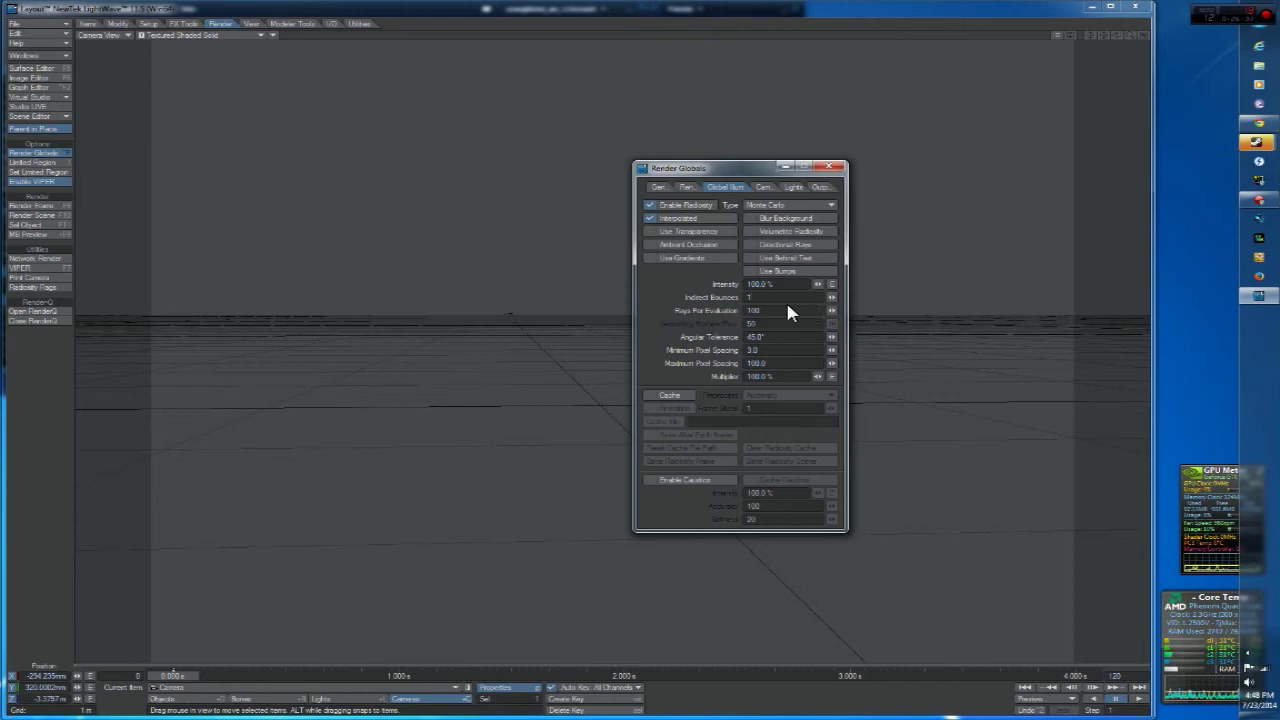
# Step: With Indirect Bounces at 2, try Secondary Bounce Rays at 1000, restore it to 50 and reset Indirect Bounces to 1
pyautogui.click(767, 298)
pyautogui.write('2')
pyautogui.press('Return')
pyautogui.click(755, 323)
pyautogui.write('1000')
pyautogui.click(790, 323)
pyautogui.write('50')
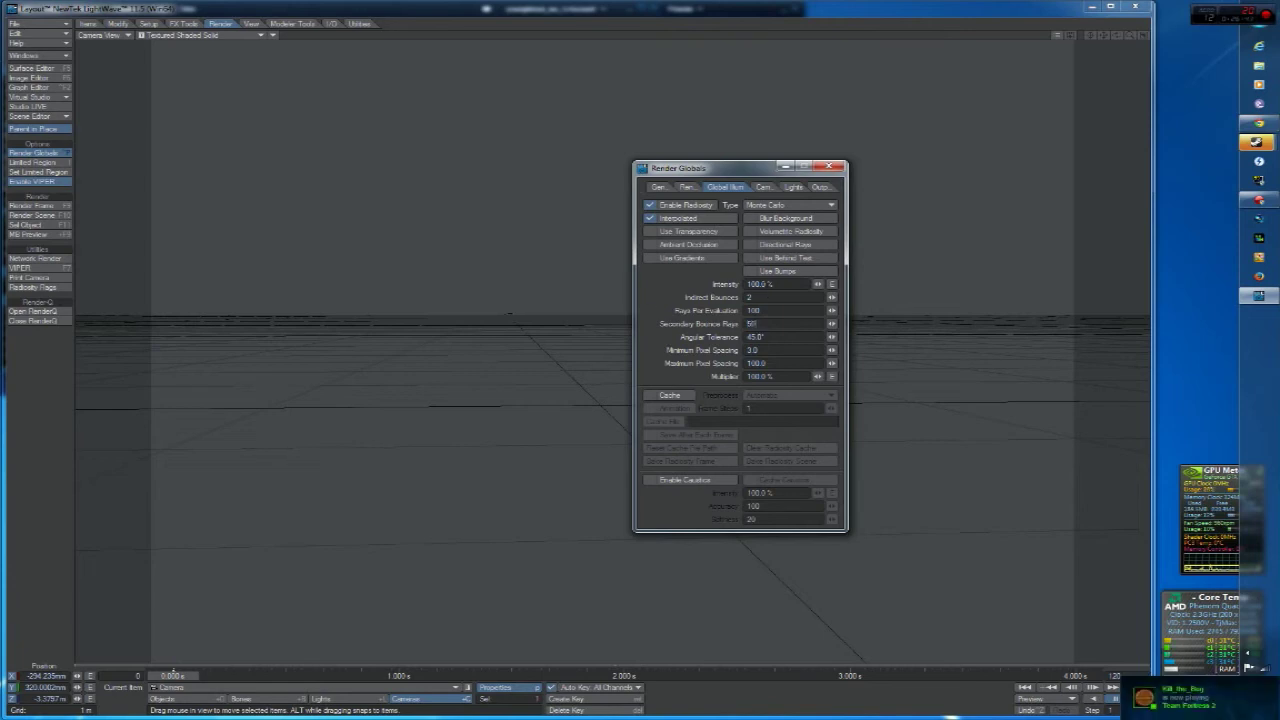
pyautogui.moveTo(769, 298); pyautogui.dragTo(483, 271)
pyautogui.write('1')
pyautogui.press('Return')
# Step: Examine the radiosity Angular Tolerance, Minimum Pixel Spacing and Multiplier values
pyautogui.click(795, 340)
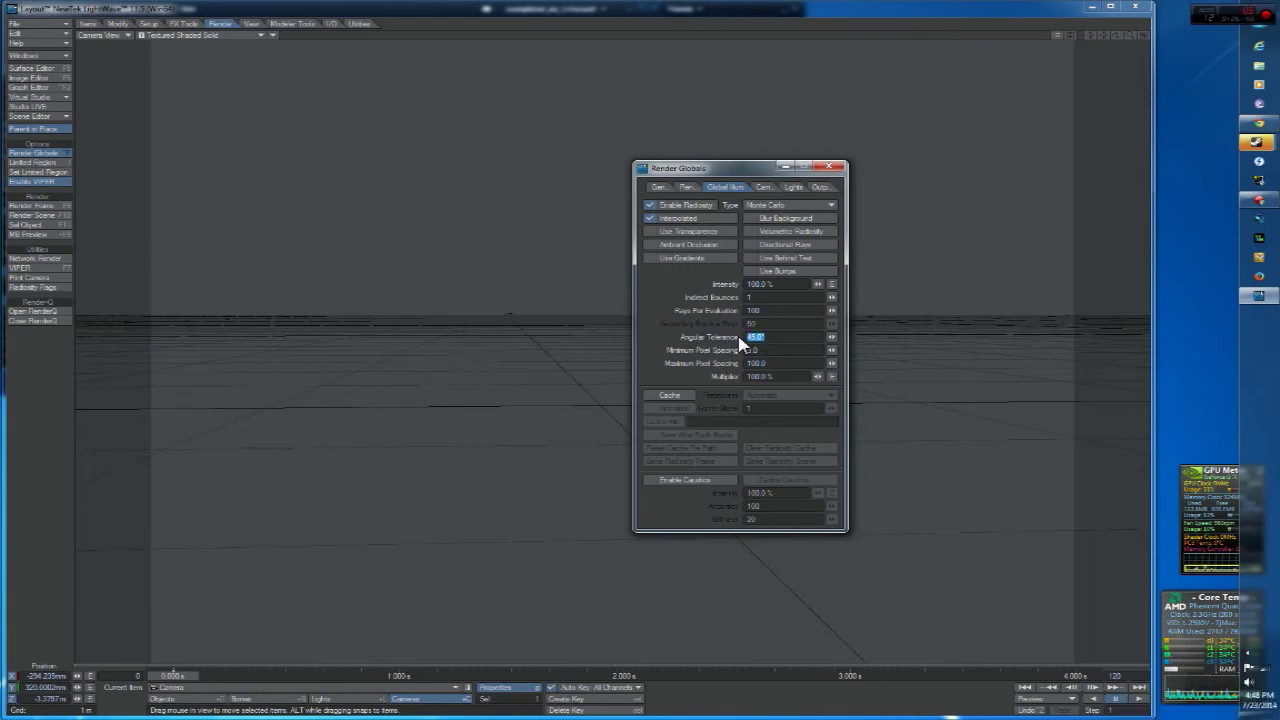
pyautogui.press('Return')
pyautogui.doubleClick(771, 352)
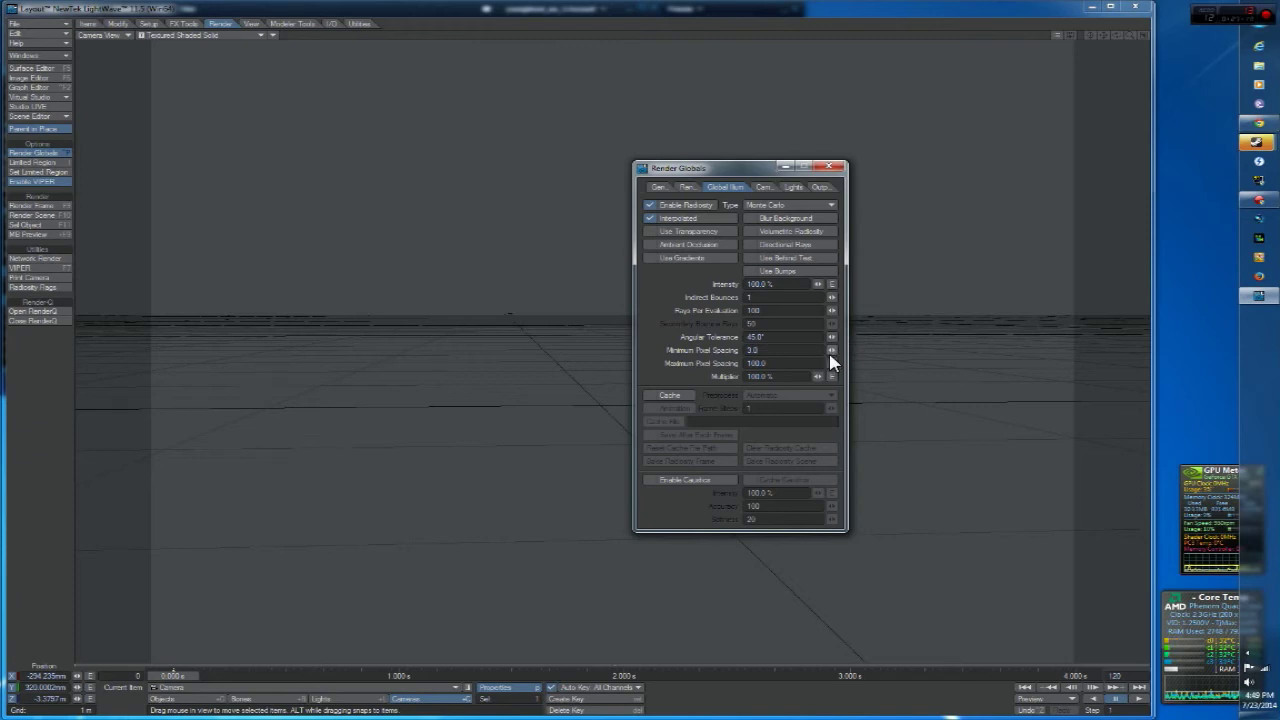
pyautogui.moveTo(831, 350); pyautogui.dragTo(833, 350)
pyautogui.moveTo(797, 381); pyautogui.dragTo(638, 380)
pyautogui.click(809, 375)
pyautogui.moveTo(809, 375); pyautogui.dragTo(753, 378)
pyautogui.click(790, 379)
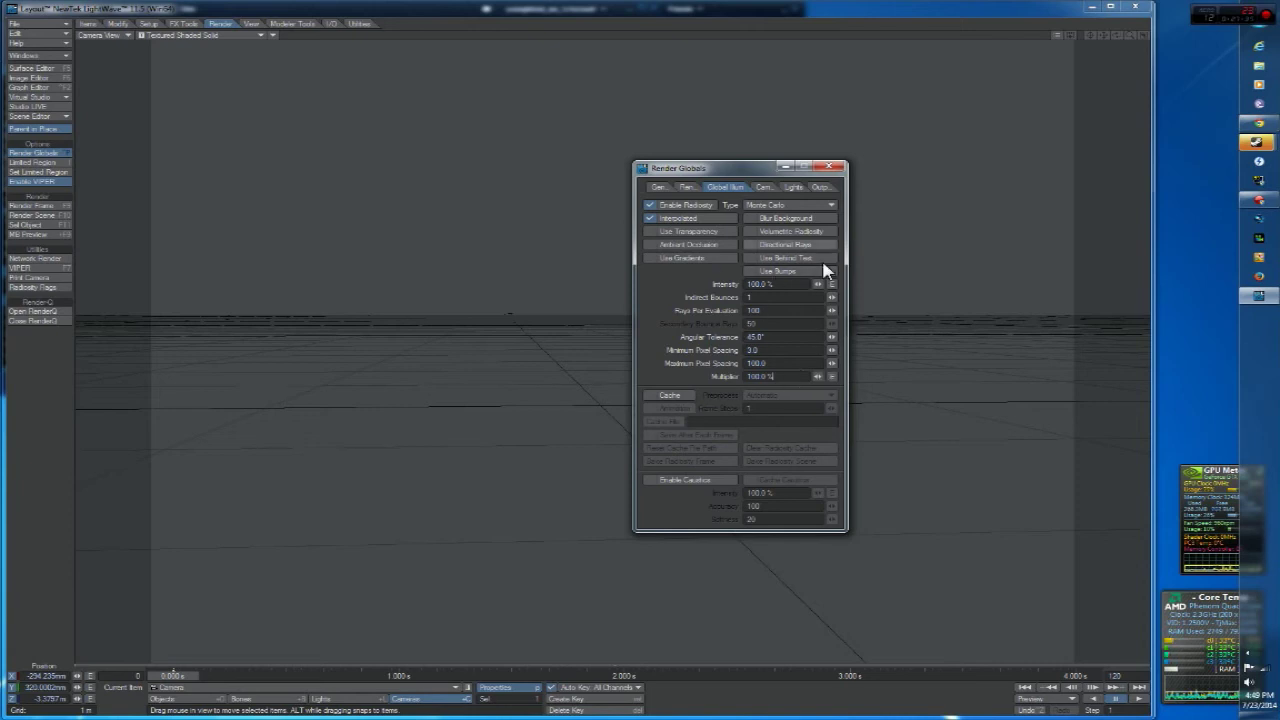
# Step: Enable the radiosity Cache, look over its Preprocess options and turn the Cache back off
pyautogui.click(672, 396)
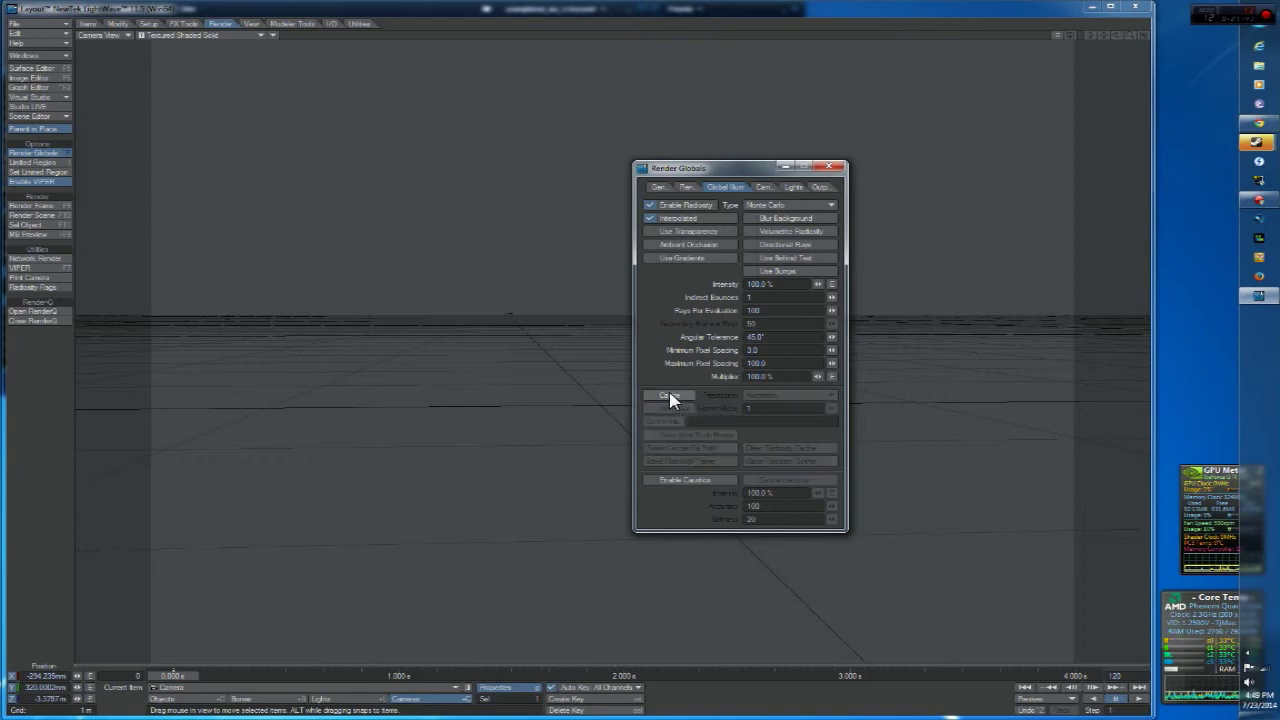
pyautogui.click(786, 400)
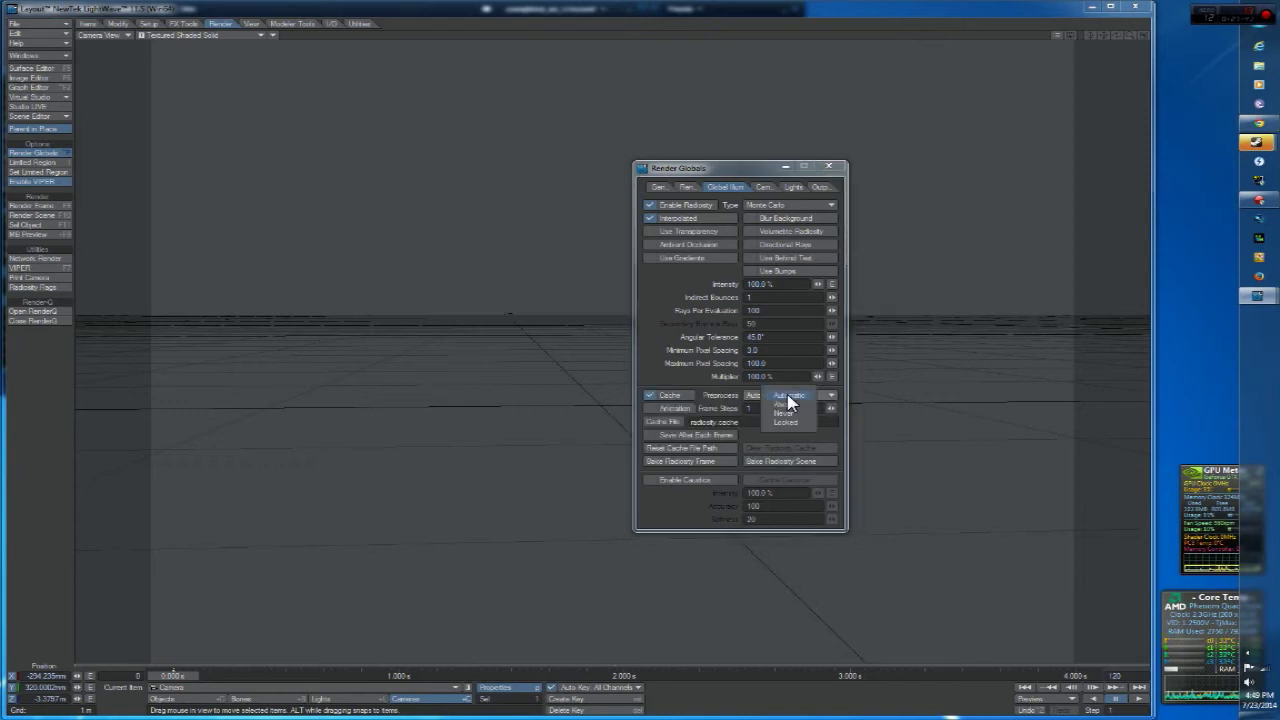
pyautogui.click(731, 397)
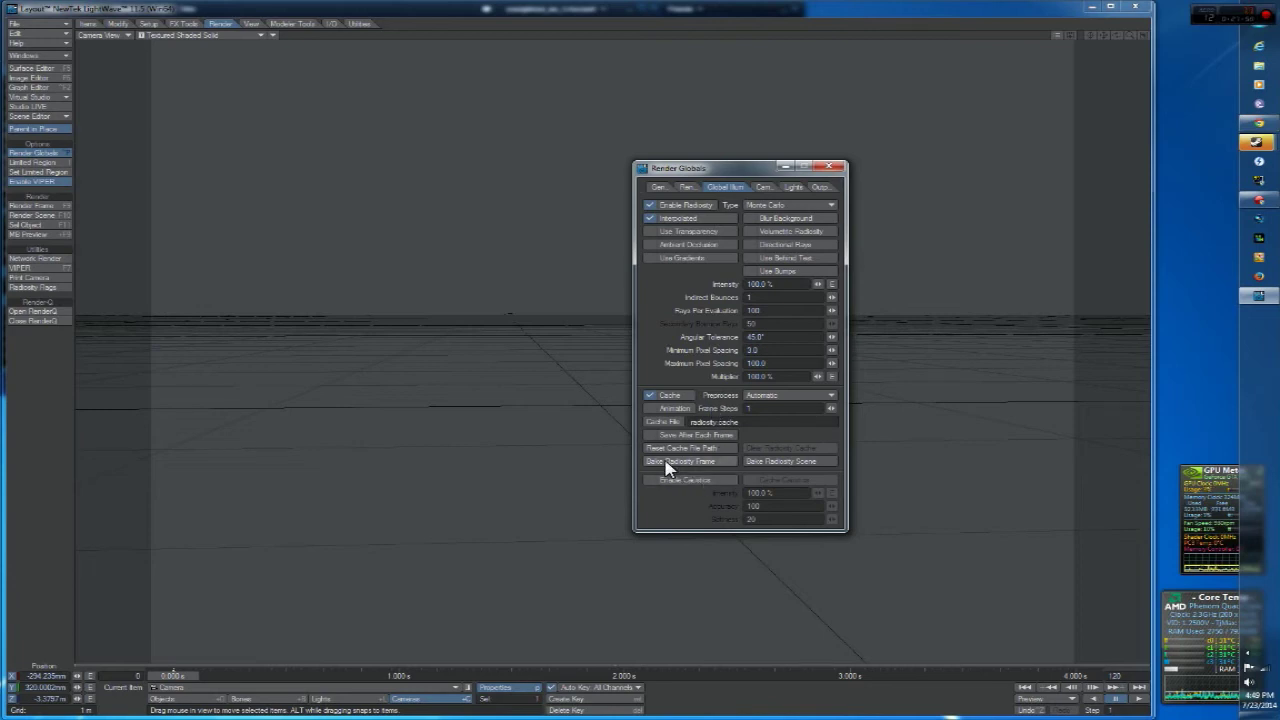
pyautogui.click(664, 395)
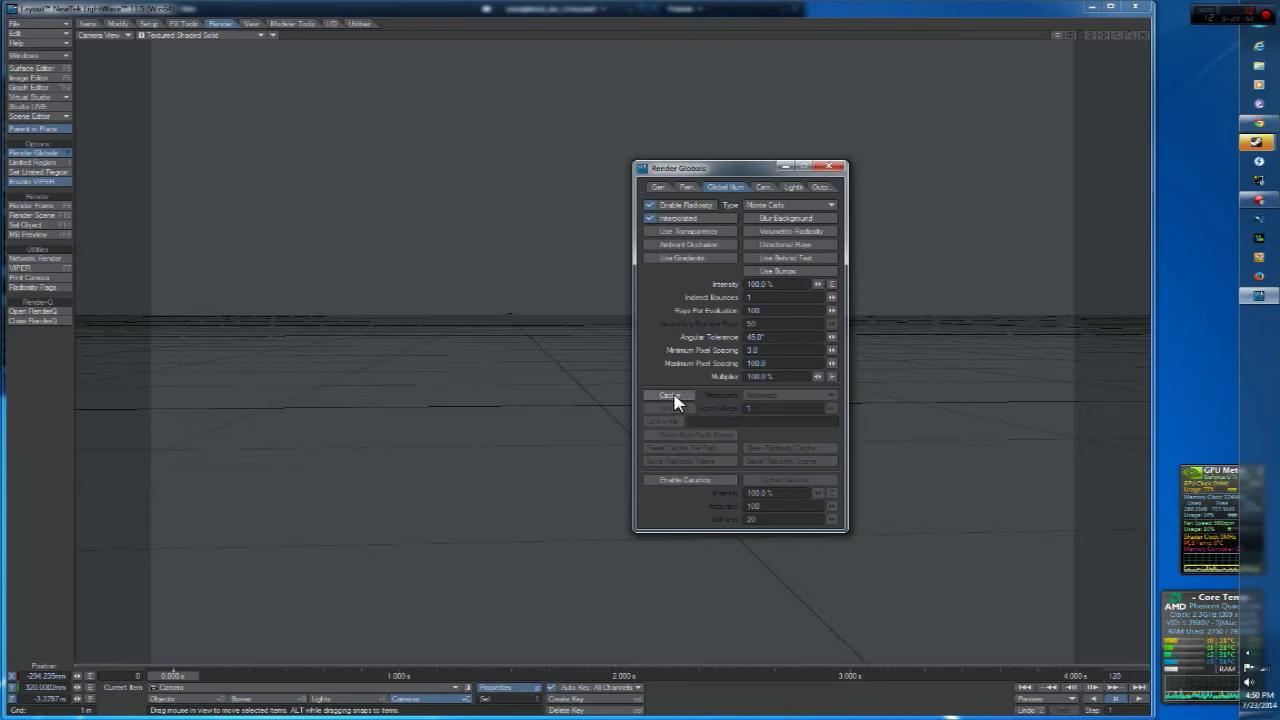
# Step: Enable Caustics, look over its Intensity, Accuracy and Softness values, and disable Caustics again
pyautogui.click(680, 482)
pyautogui.click(783, 494)
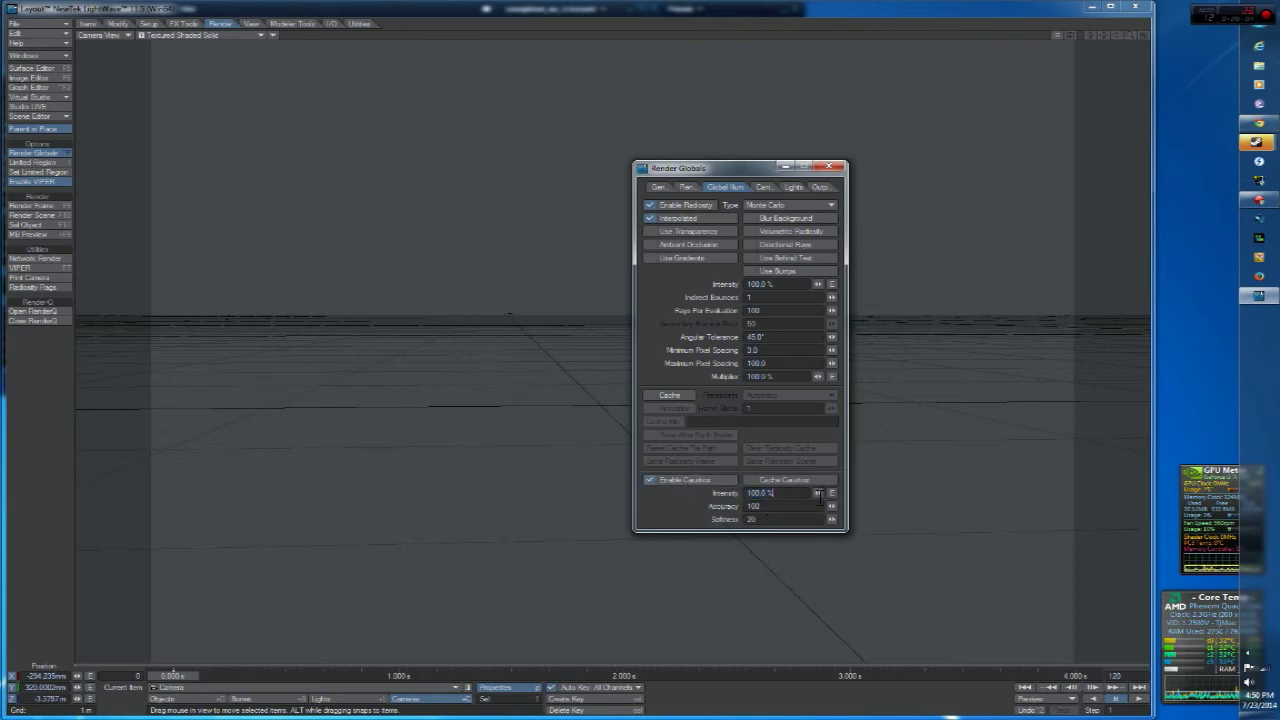
pyautogui.click(794, 507)
pyautogui.click(784, 520)
pyautogui.moveTo(784, 520); pyautogui.dragTo(664, 515)
pyautogui.moveTo(790, 506); pyautogui.dragTo(718, 517)
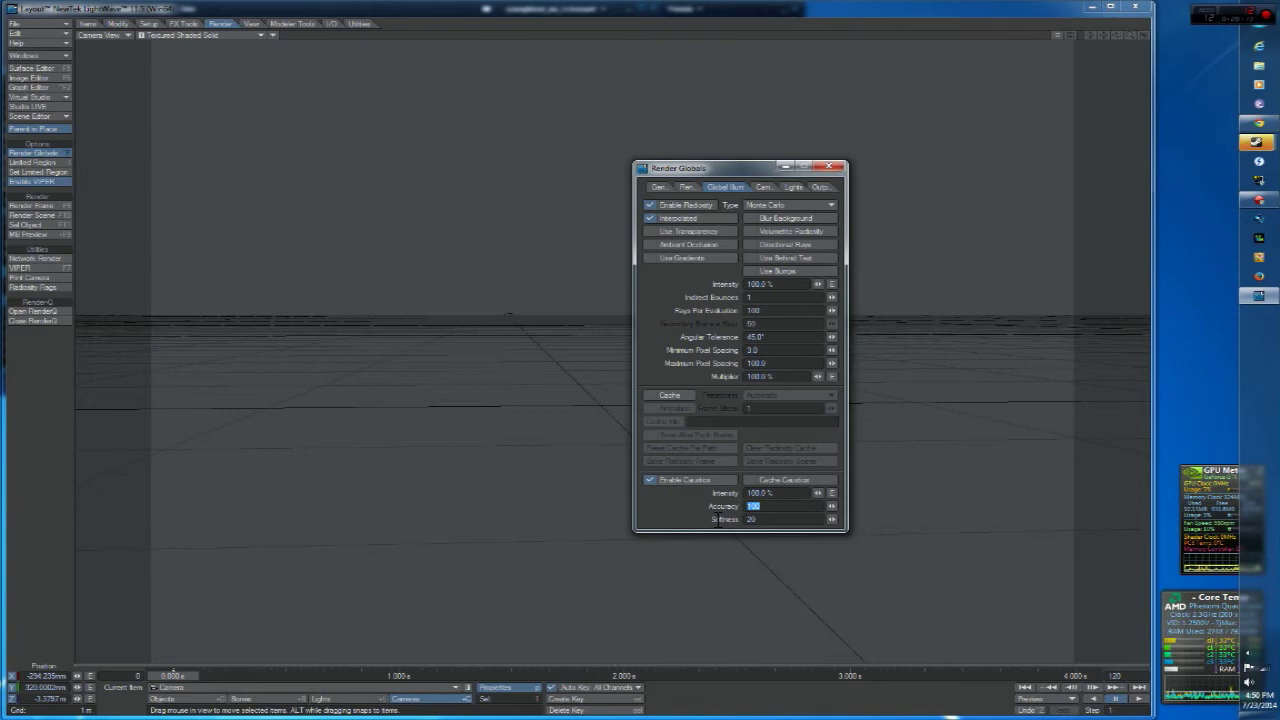
pyautogui.click(782, 508)
pyautogui.moveTo(782, 510)
pyautogui.mouseDown()
pyautogui.moveTo(692, 516)
pyautogui.moveTo(852, 510)
pyautogui.moveTo(640, 488)
pyautogui.moveTo(765, 476)
pyautogui.moveTo(776, 496)
pyautogui.mouseUp()
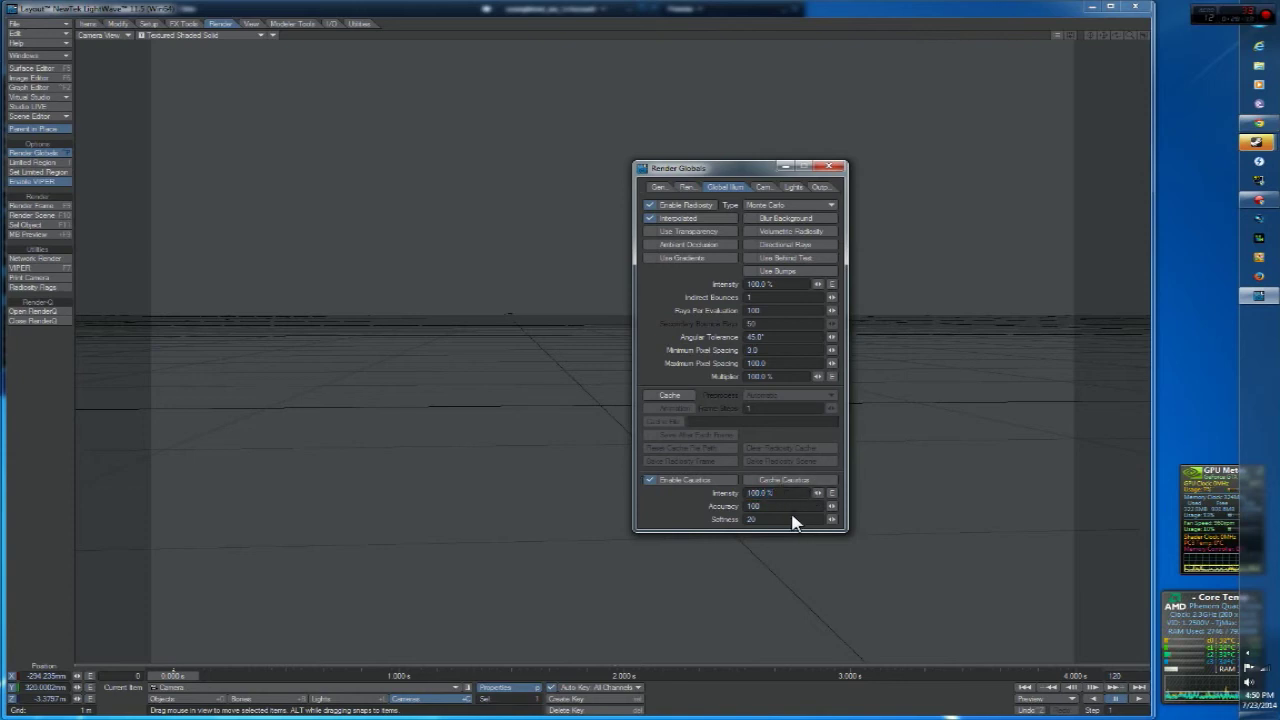
pyautogui.click(667, 481)
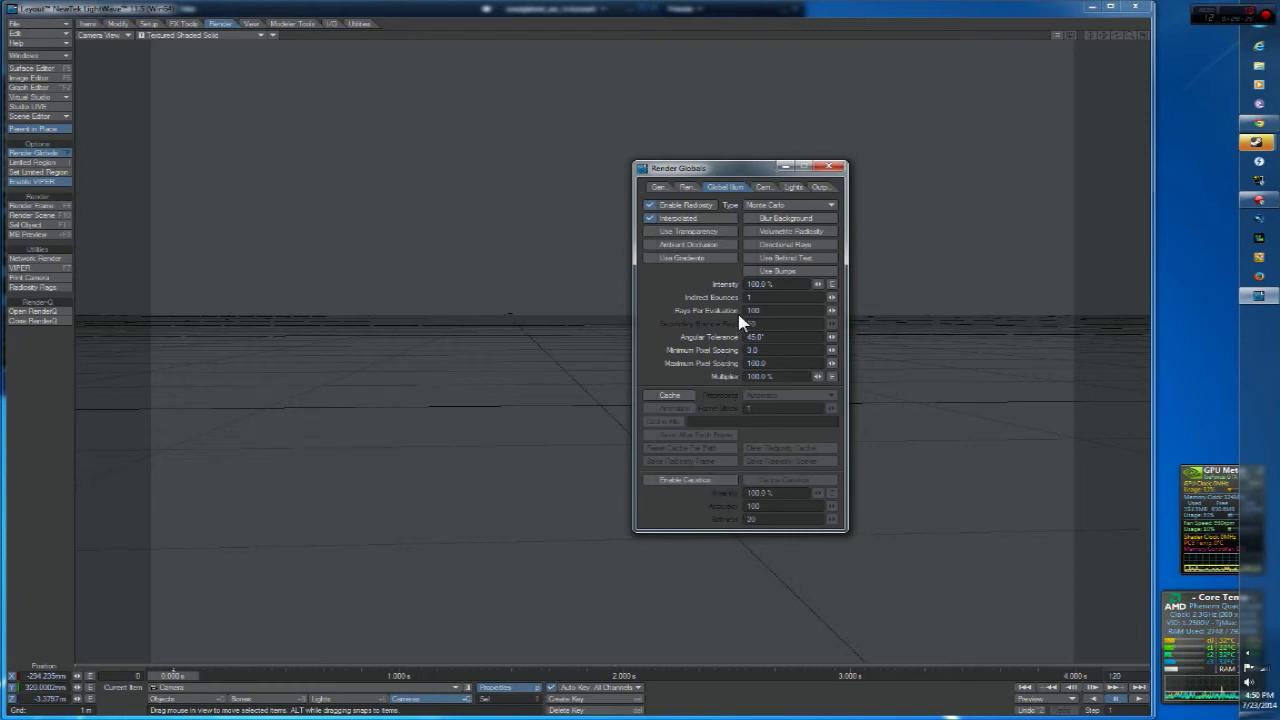
# Step: Show the Cameras settings of Render Globals and look over the available camera types, keeping Perspective Camera
pyautogui.click(764, 188)
pyautogui.moveTo(725, 168); pyautogui.dragTo(680, 152)
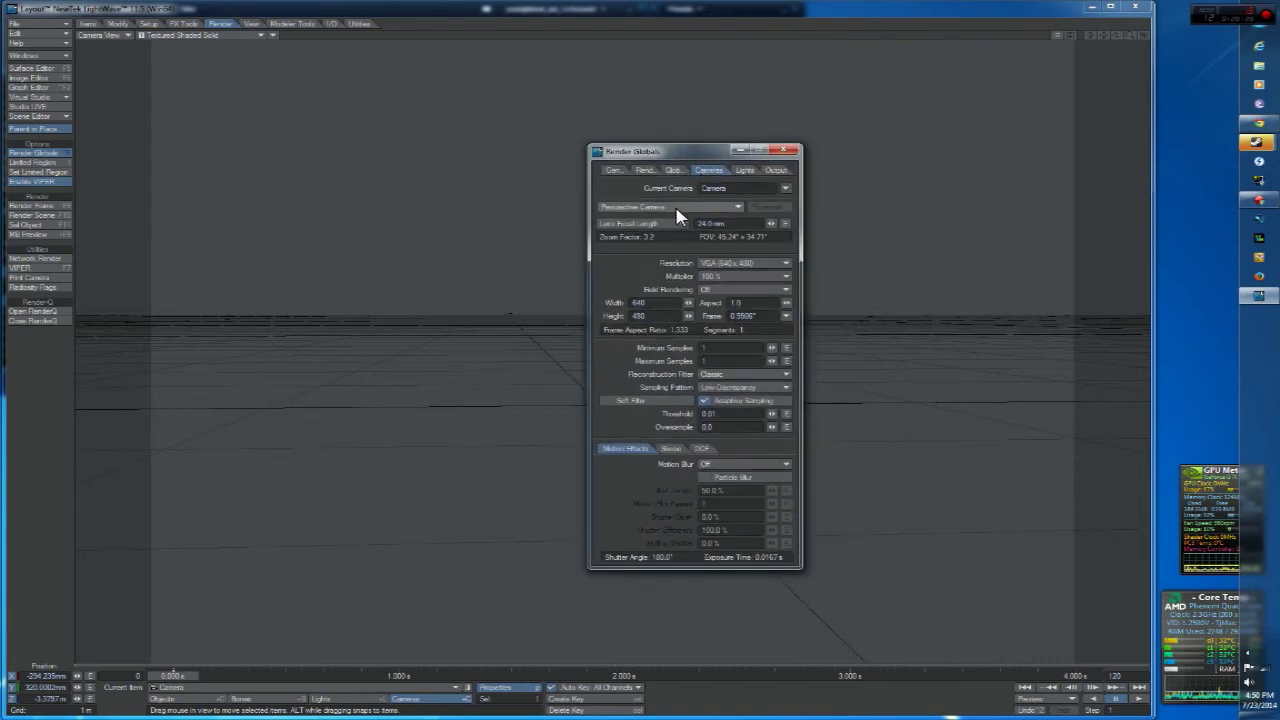
pyautogui.click(677, 207)
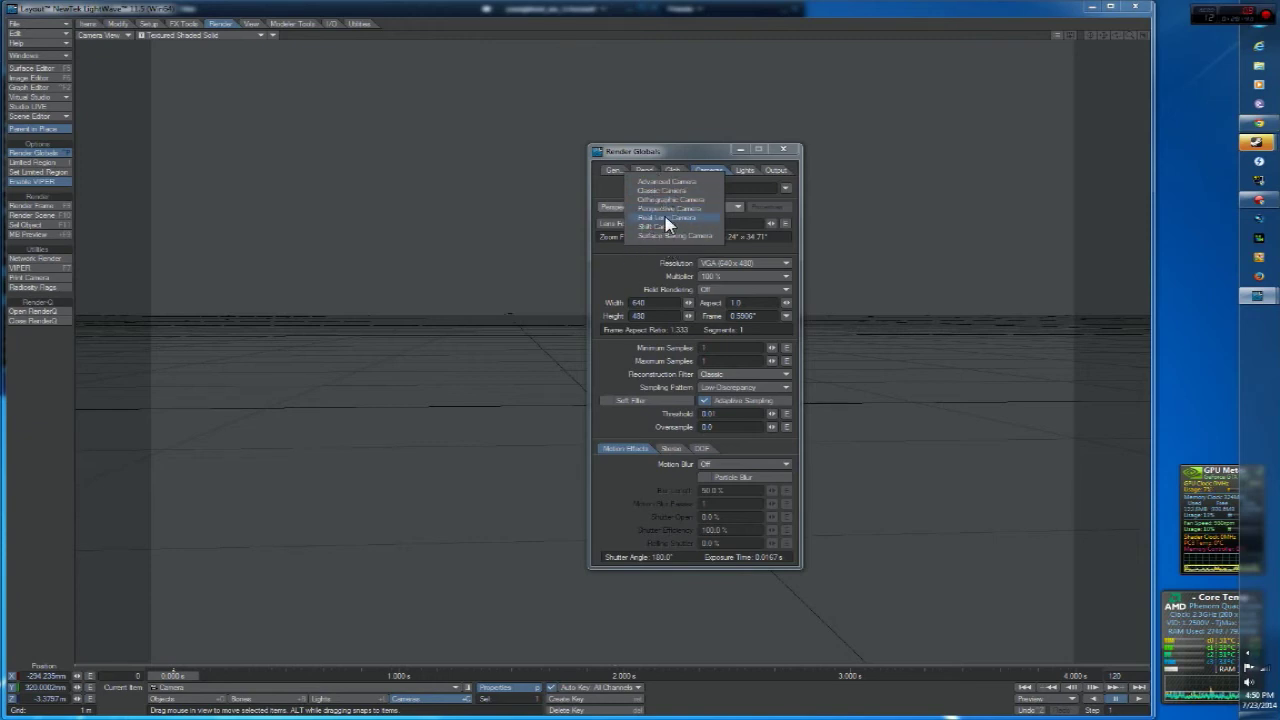
pyautogui.click(620, 238)
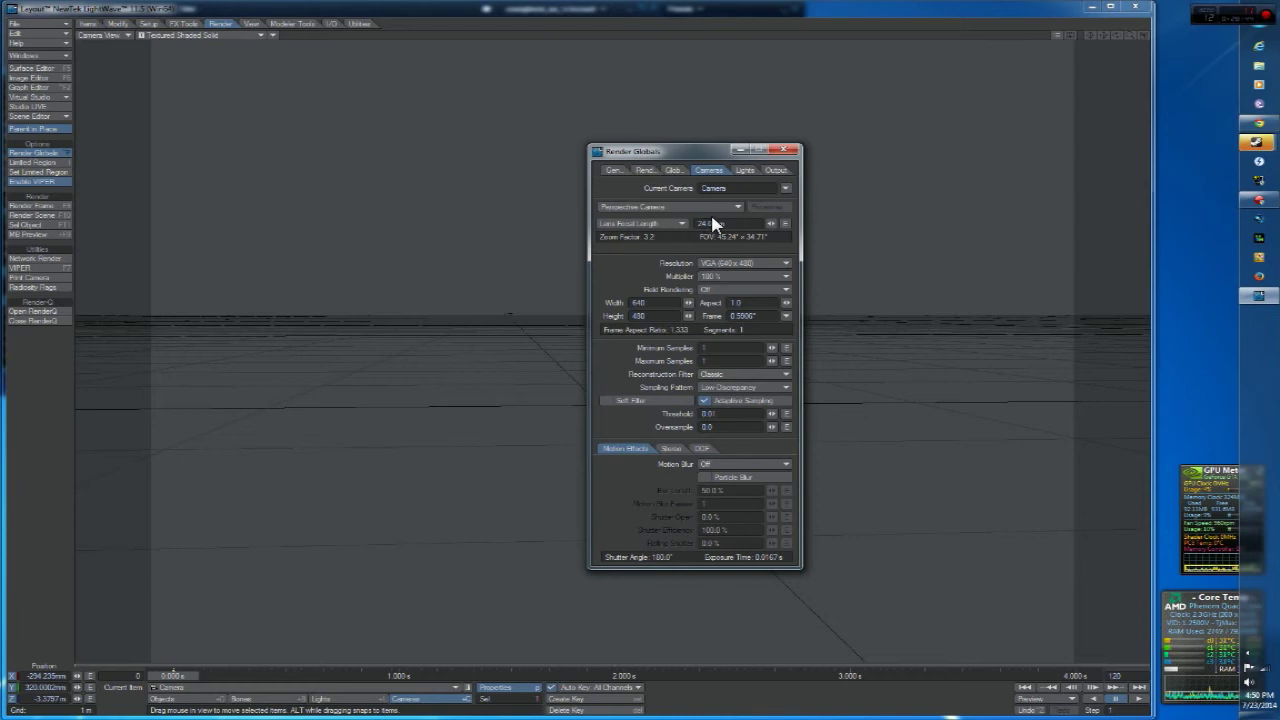
# Step: Switch the camera's lens setting to Zoom Factor and back to Lens Focal Length, and set the focal length to 17 mm
pyautogui.click(650, 224)
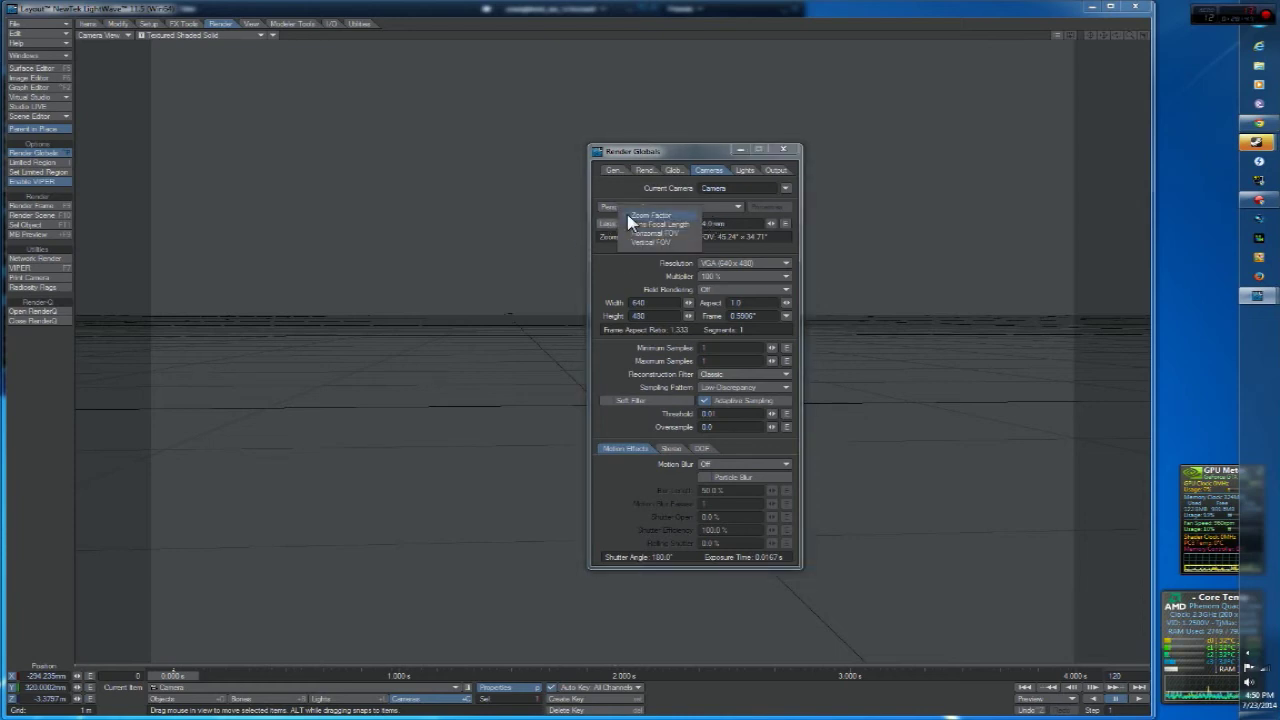
pyautogui.click(667, 216)
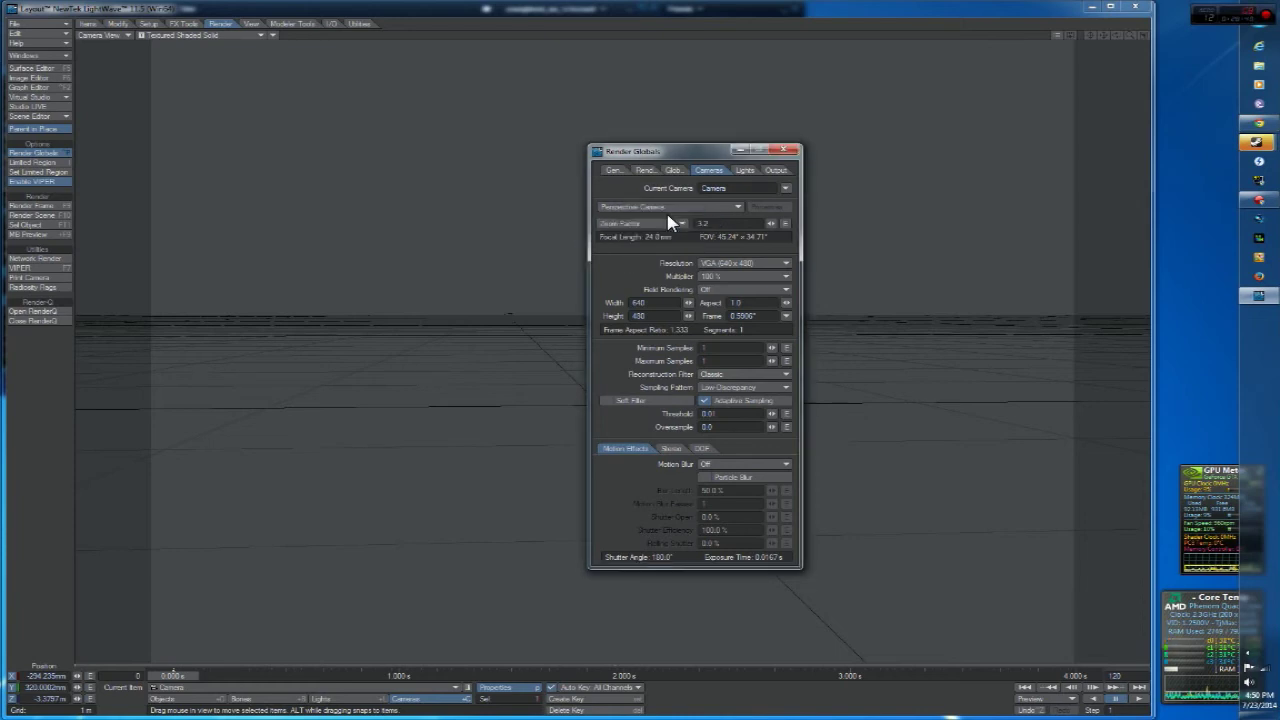
pyautogui.click(651, 226)
pyautogui.click(658, 234)
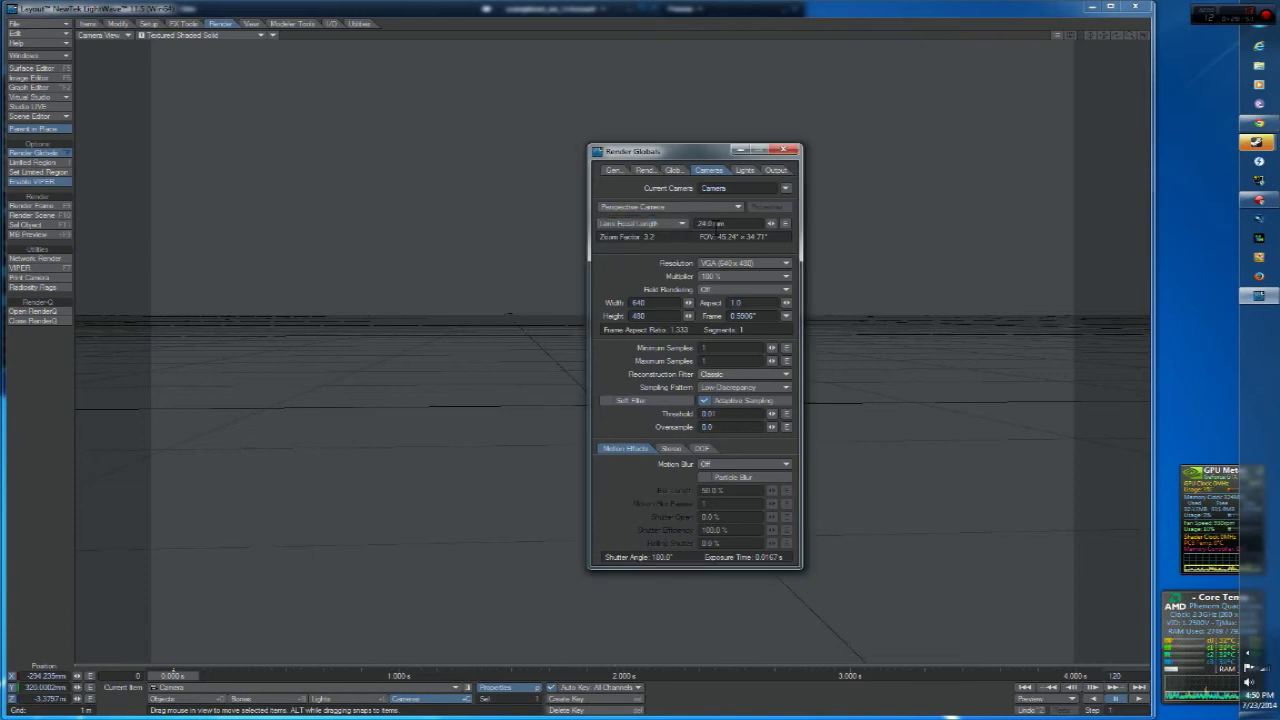
pyautogui.doubleClick(709, 224)
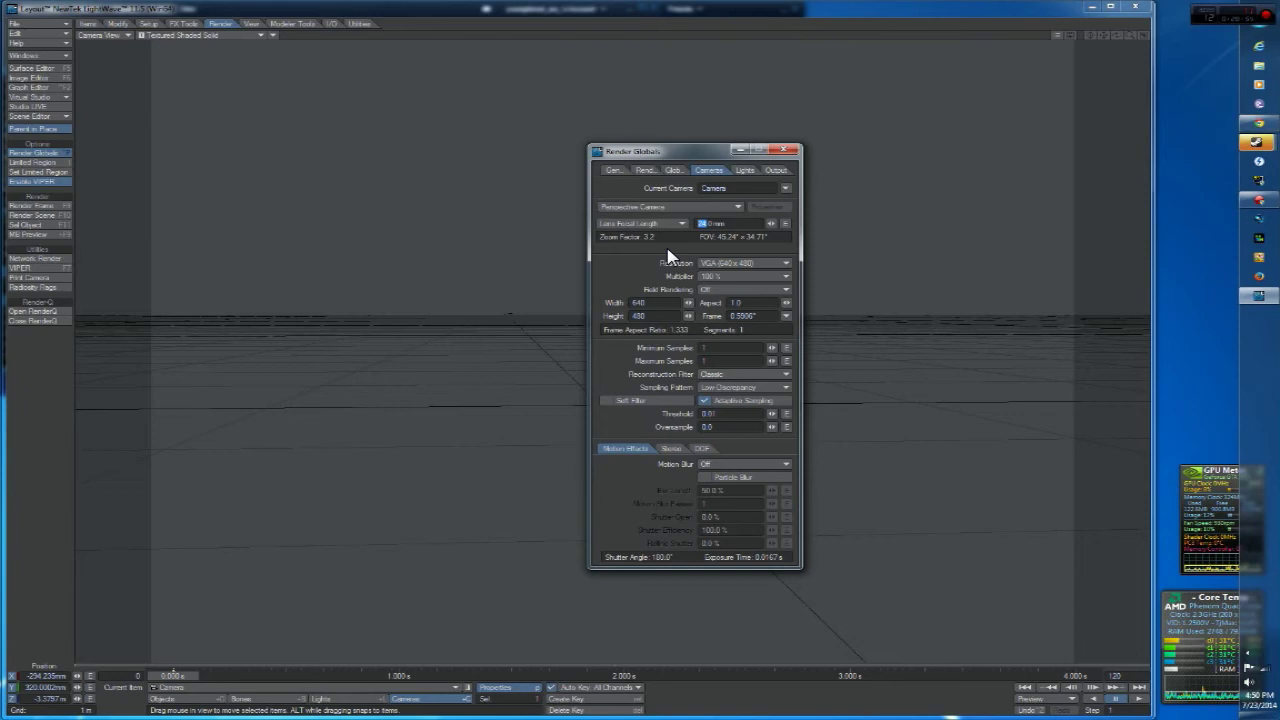
pyautogui.write('10')
pyautogui.press('Return')
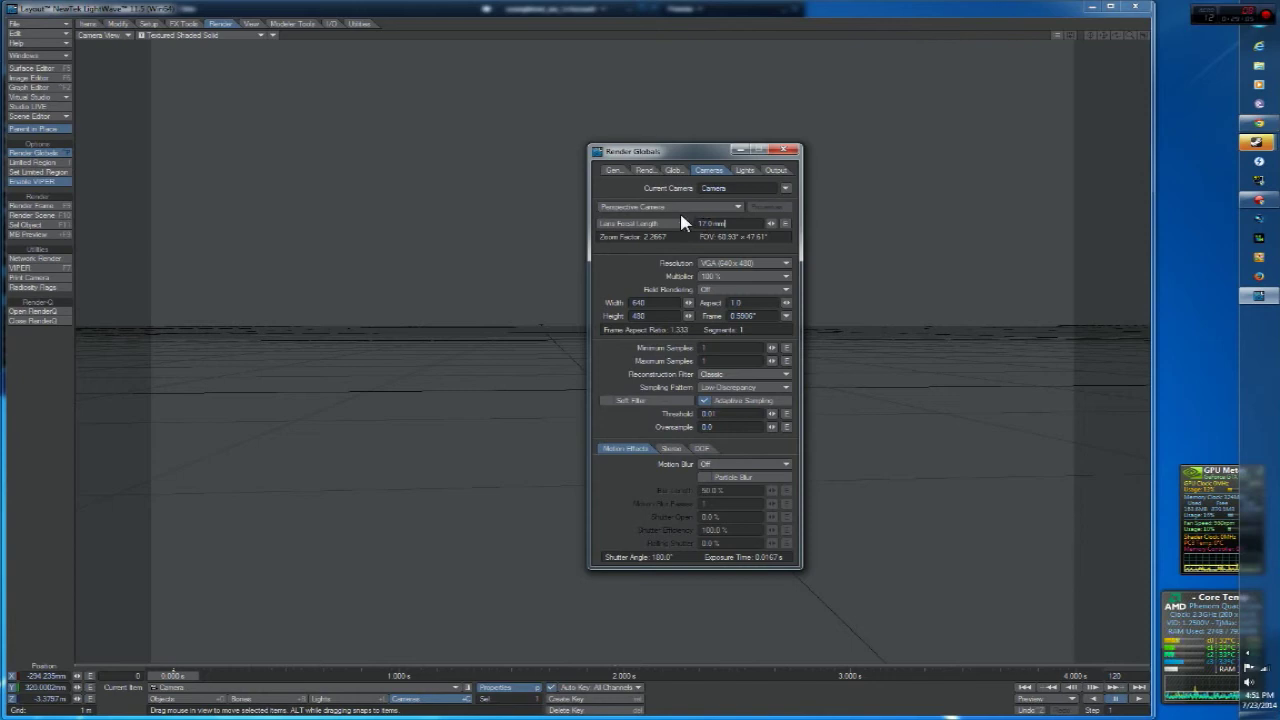
# Step: Switch the camera's lens setting to Zoom Factor, lower it to about 1.97 and try an undo
pyautogui.click(645, 223)
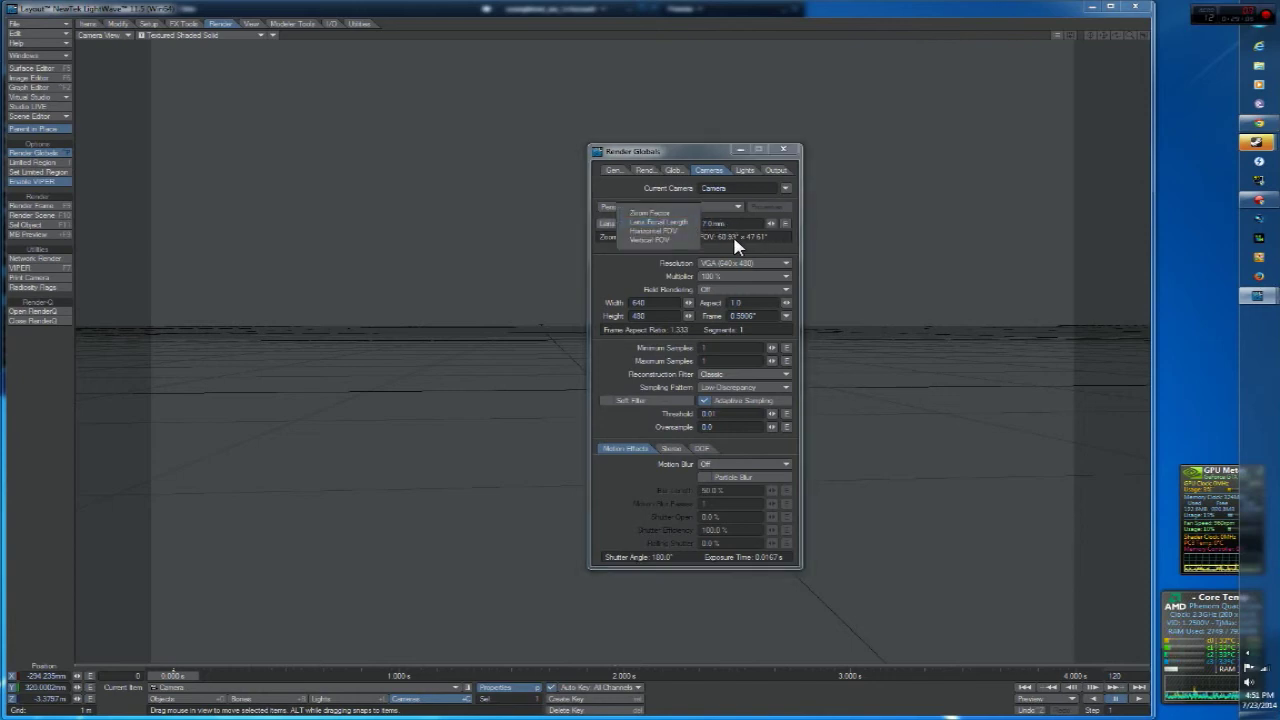
pyautogui.click(652, 213)
pyautogui.moveTo(771, 224); pyautogui.dragTo(742, 224)
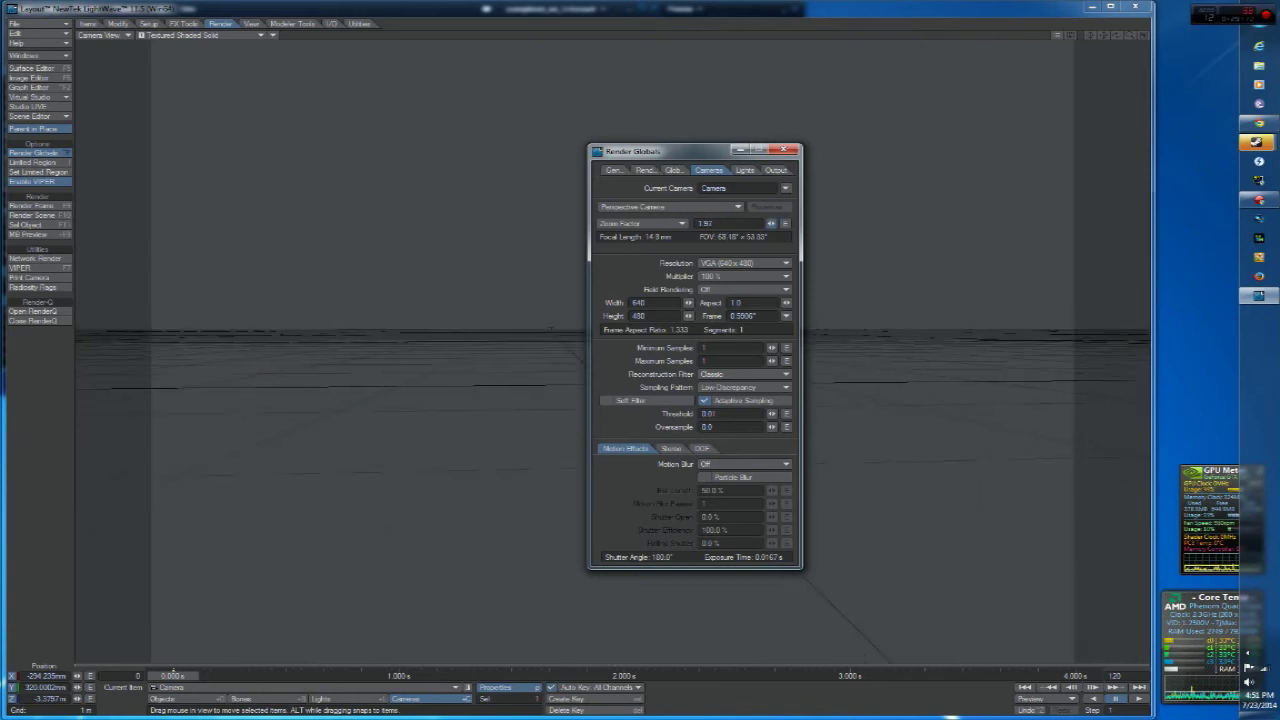
pyautogui.hotkey('ctrl', 'z')
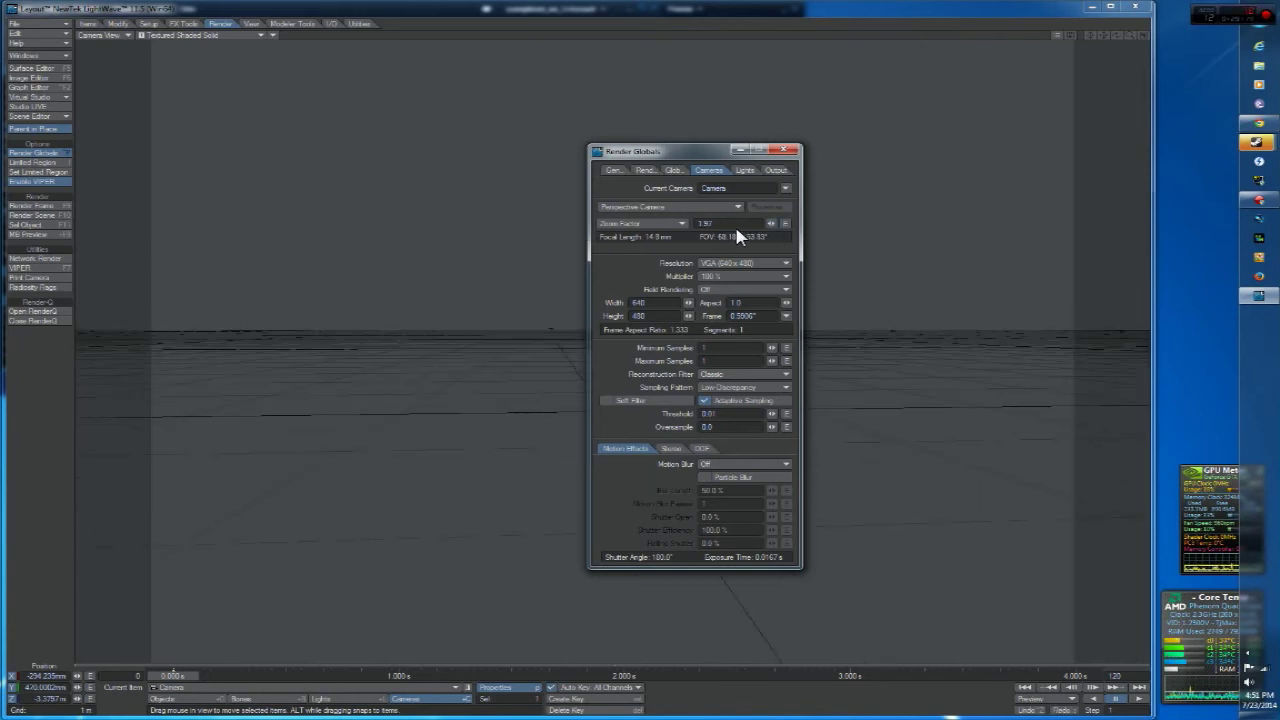
# Step: Switch the camera's lens setting back to Lens Focal Length and set the focal length to 17 mm
pyautogui.click(708, 224)
pyautogui.click(655, 224)
pyautogui.click(658, 235)
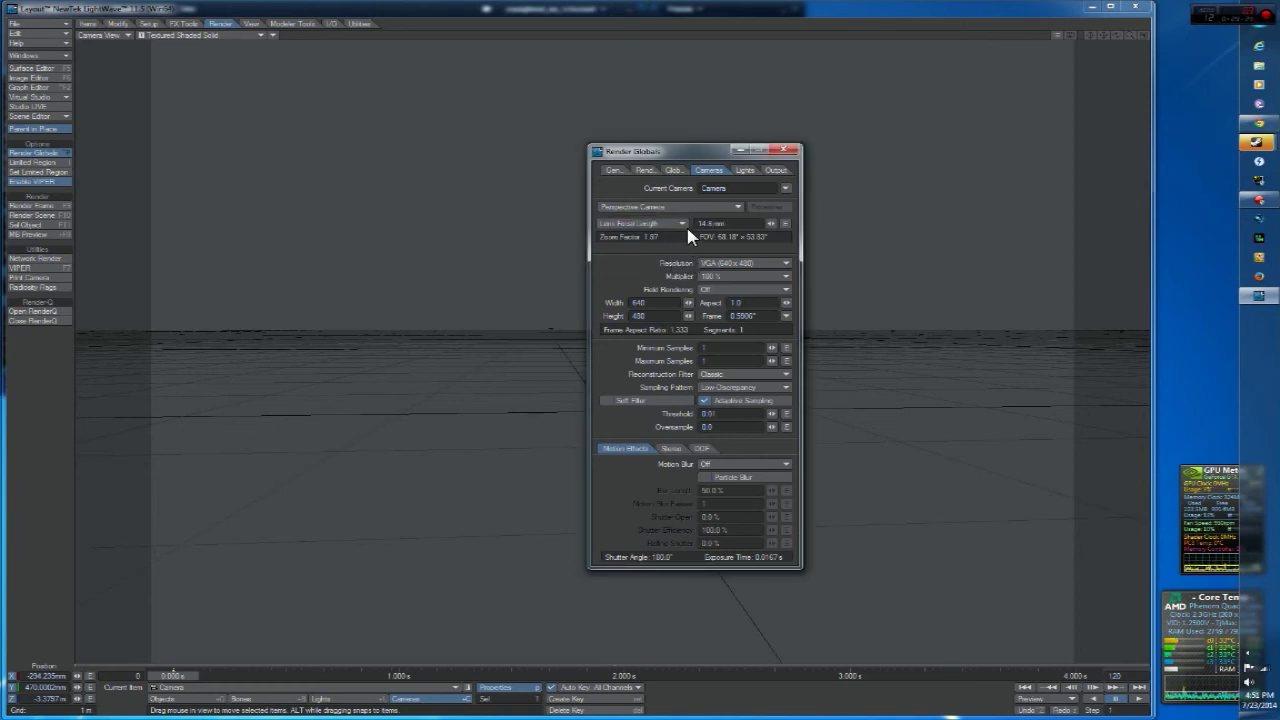
pyautogui.moveTo(713, 226); pyautogui.dragTo(654, 230)
pyautogui.write('18')
pyautogui.press('Return')
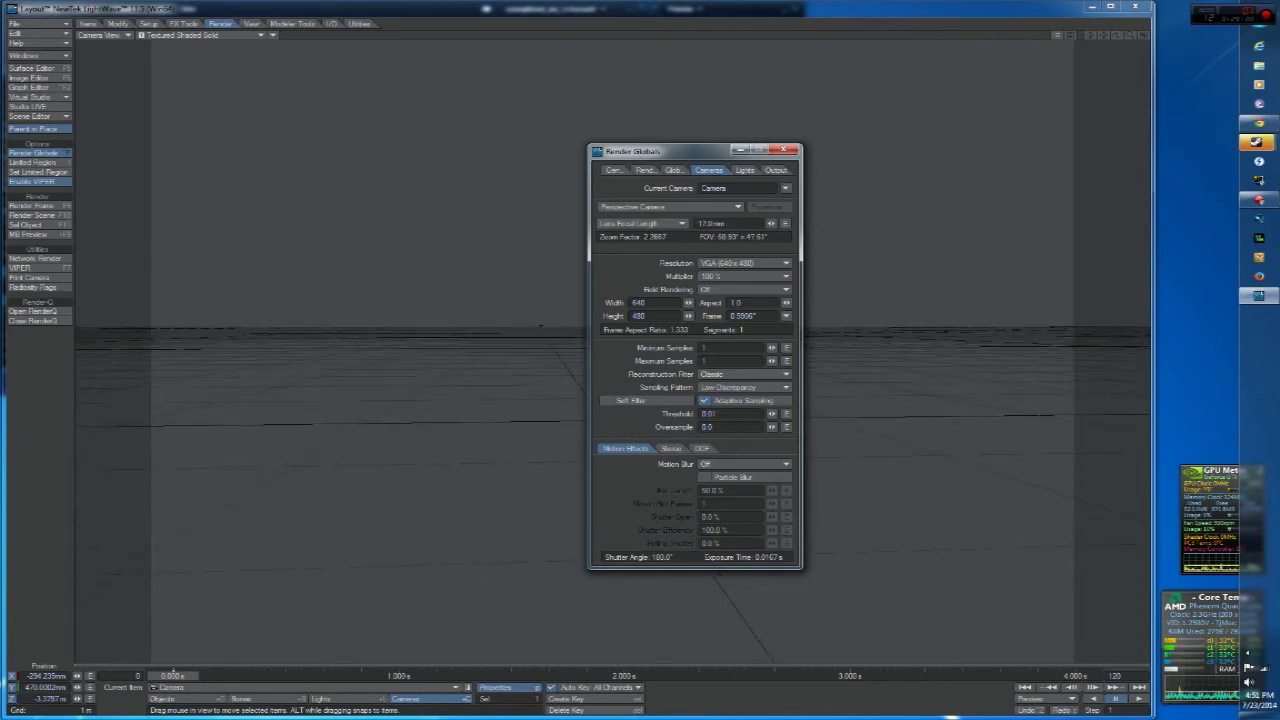
pyautogui.click(651, 223)
pyautogui.click(676, 228)
pyautogui.click(645, 223)
pyautogui.click(645, 227)
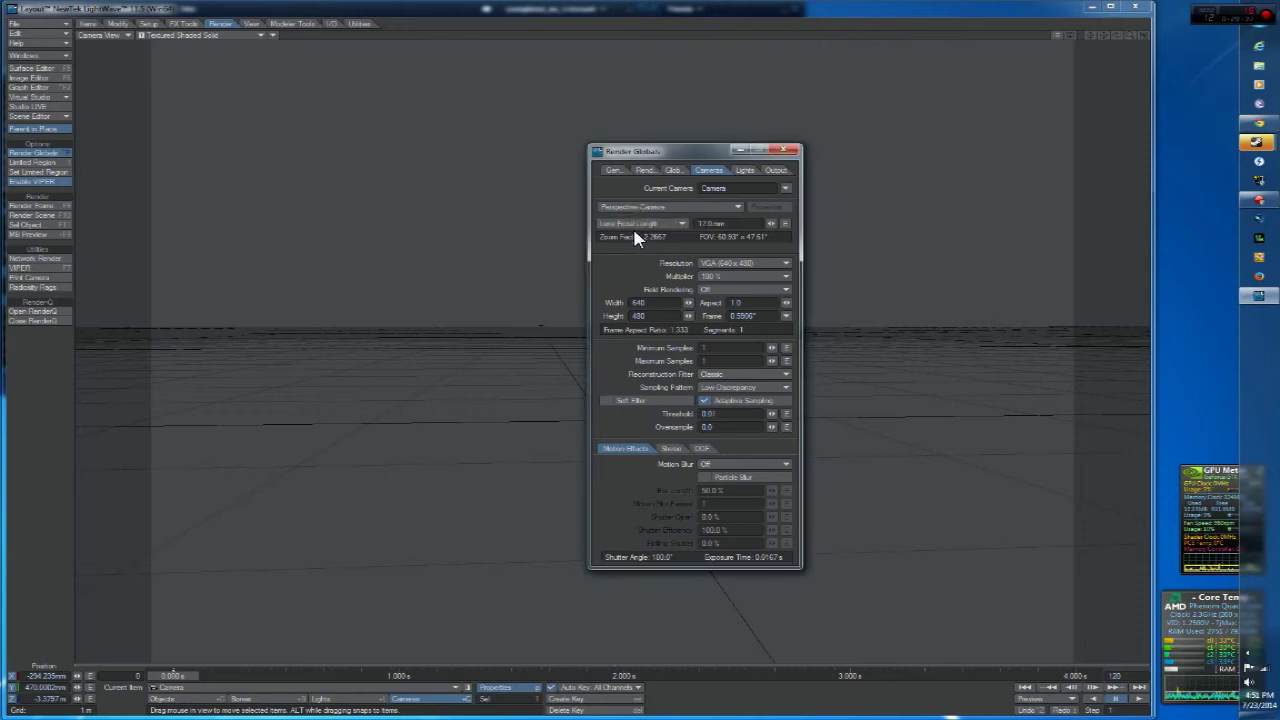
# Step: Look over the camera's Resolution presets, Multiplier percentages and Field Rendering options, keeping VGA (640 x 480), 100 % and Off
pyautogui.click(739, 264)
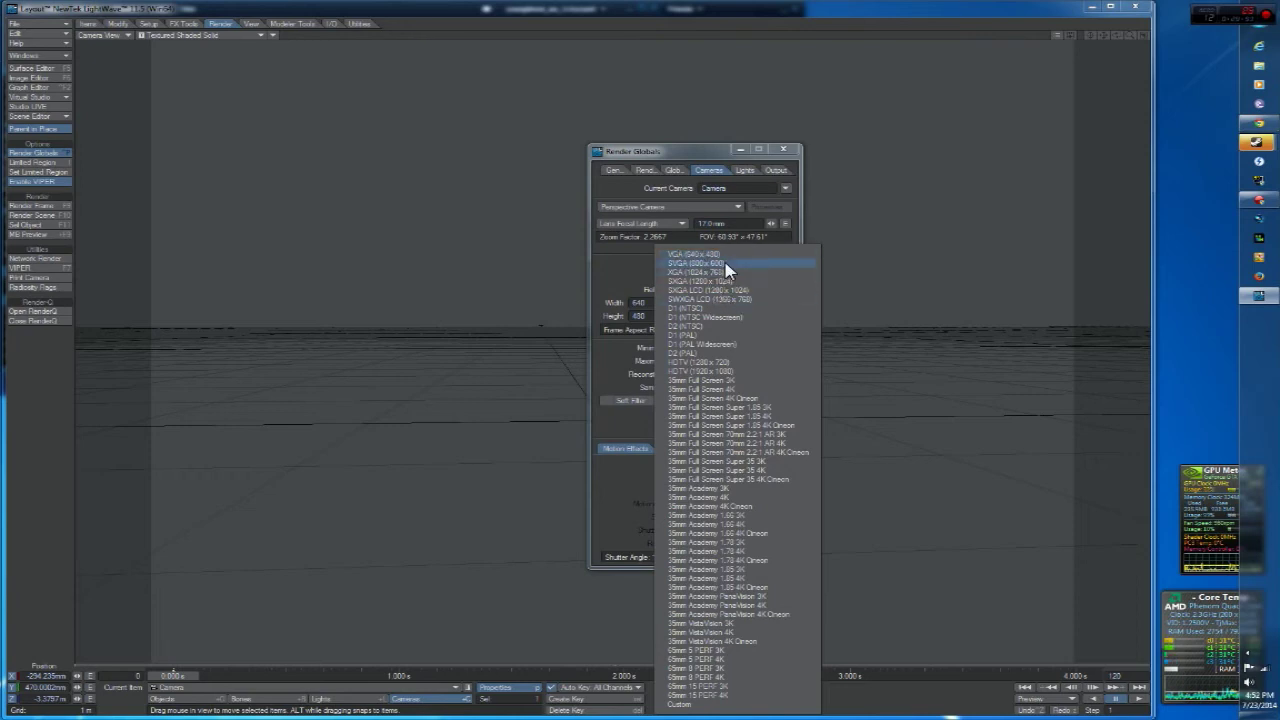
pyautogui.click(622, 260)
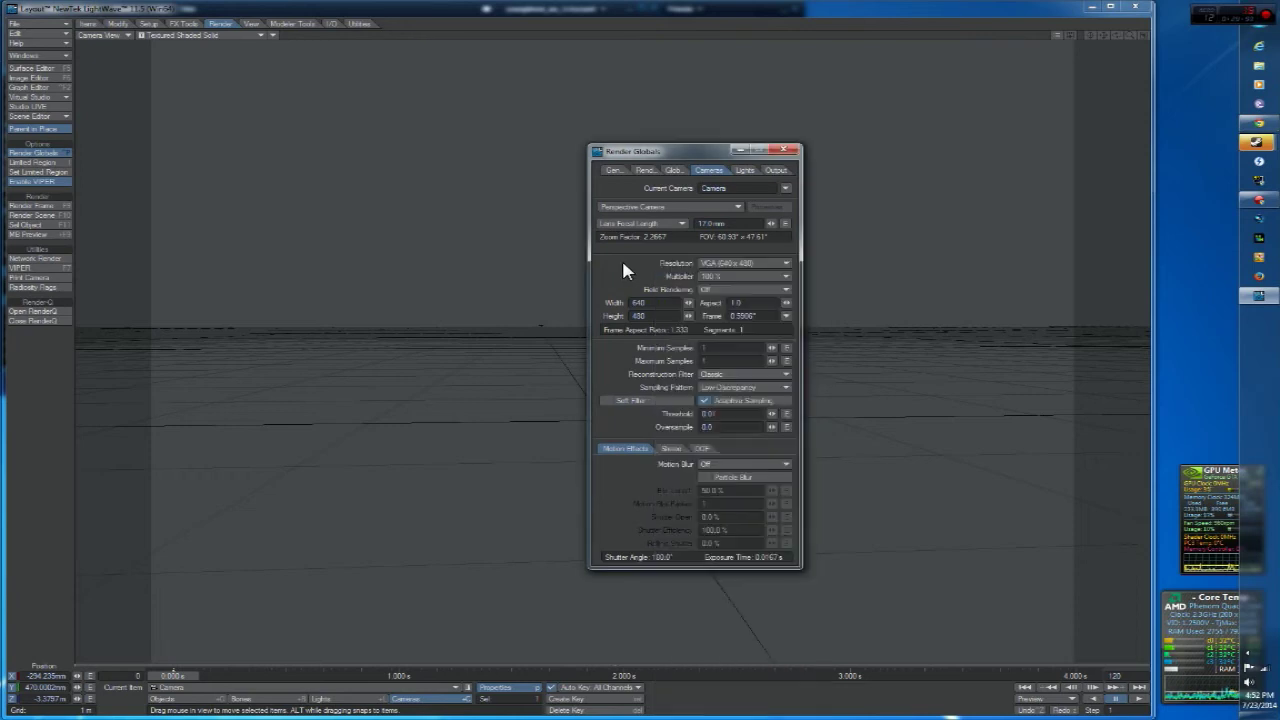
pyautogui.click(745, 277)
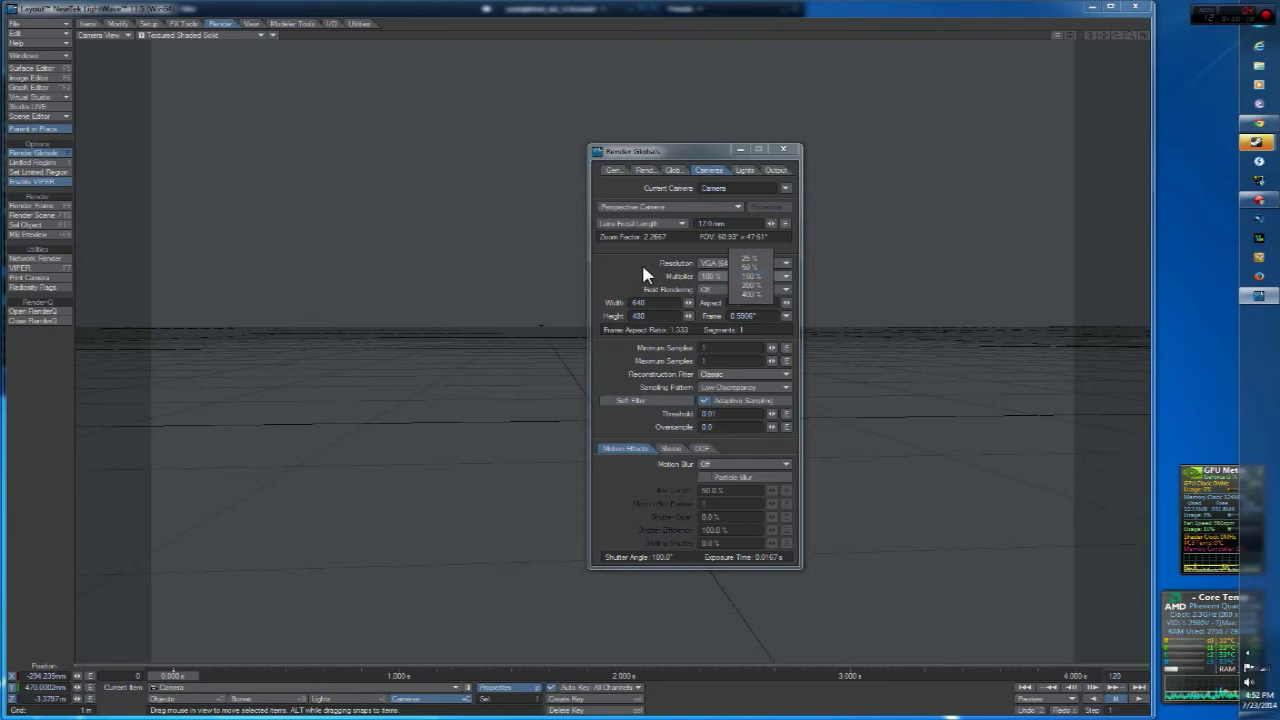
pyautogui.click(688, 290)
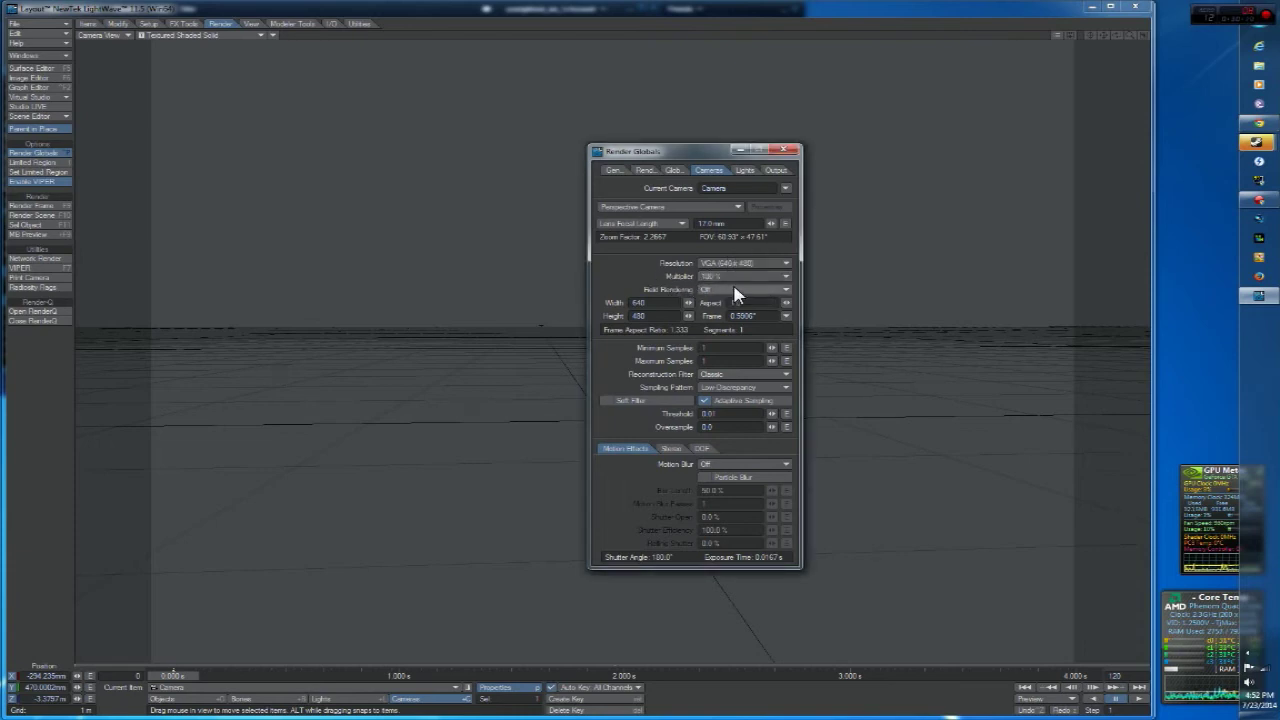
pyautogui.click(740, 289)
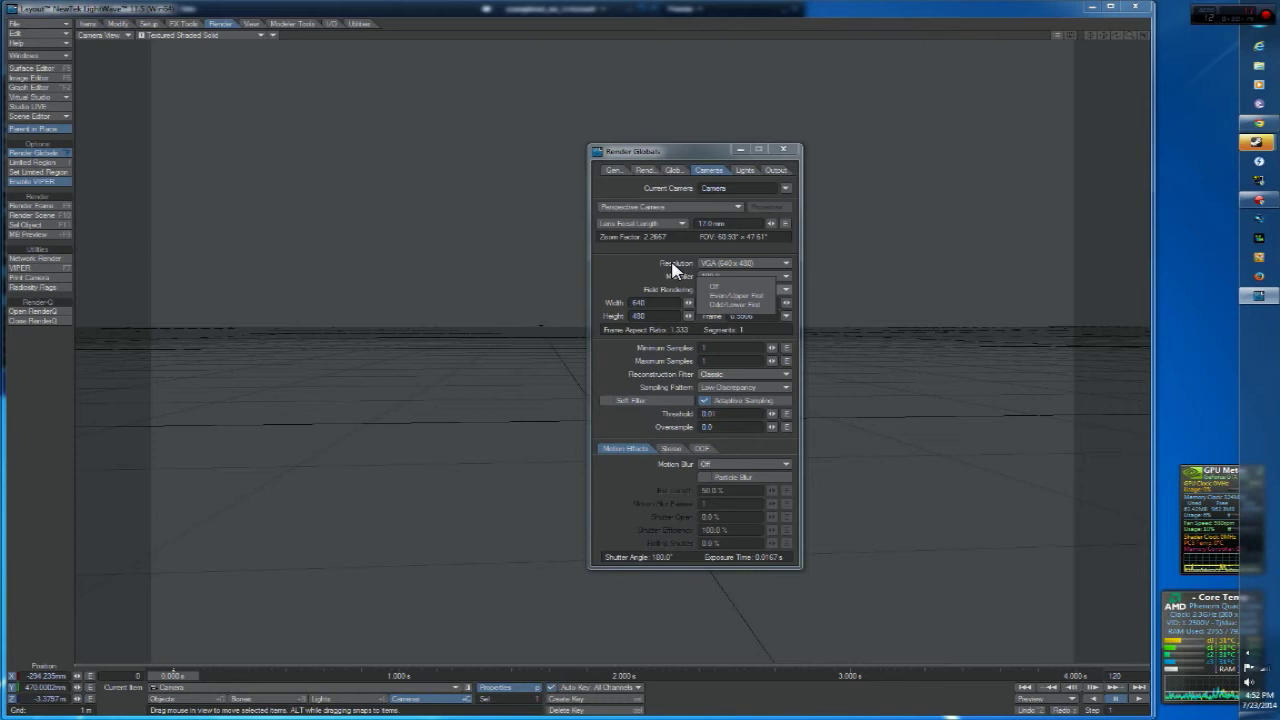
pyautogui.click(675, 268)
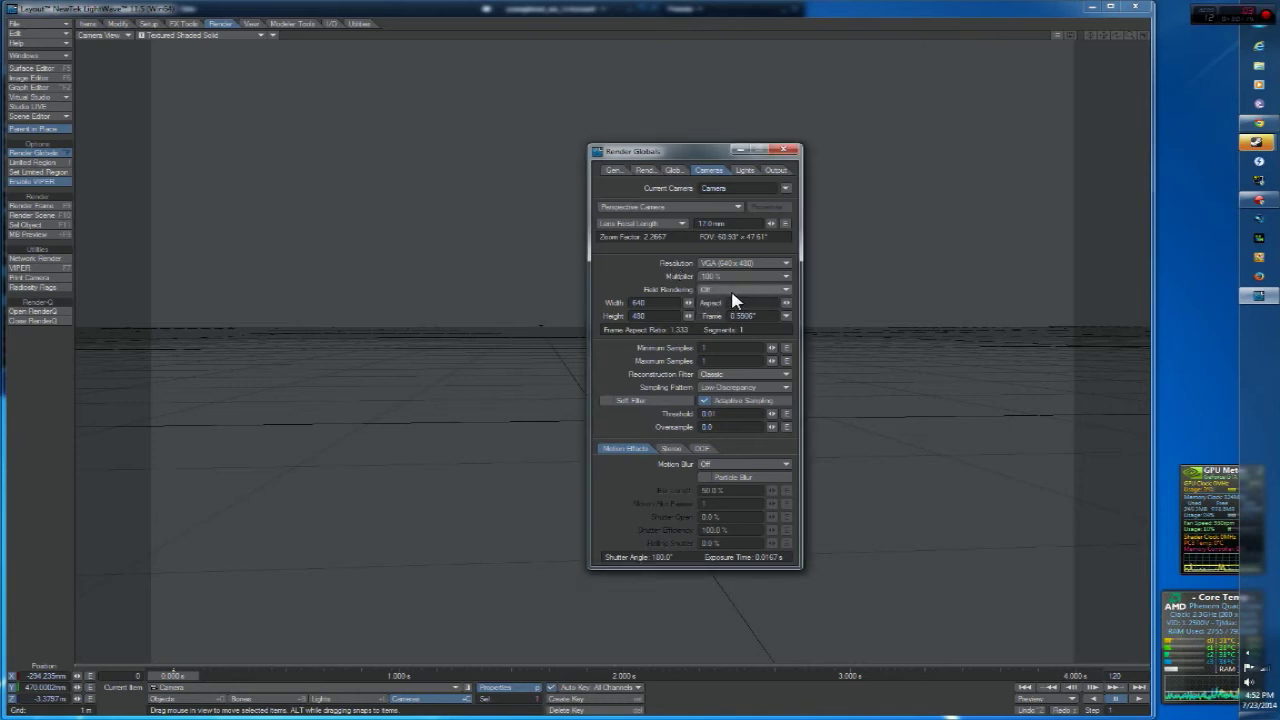
# Step: Examine the camera's Width, Height and Frame values without changing them
pyautogui.click(640, 302)
pyautogui.click(655, 316)
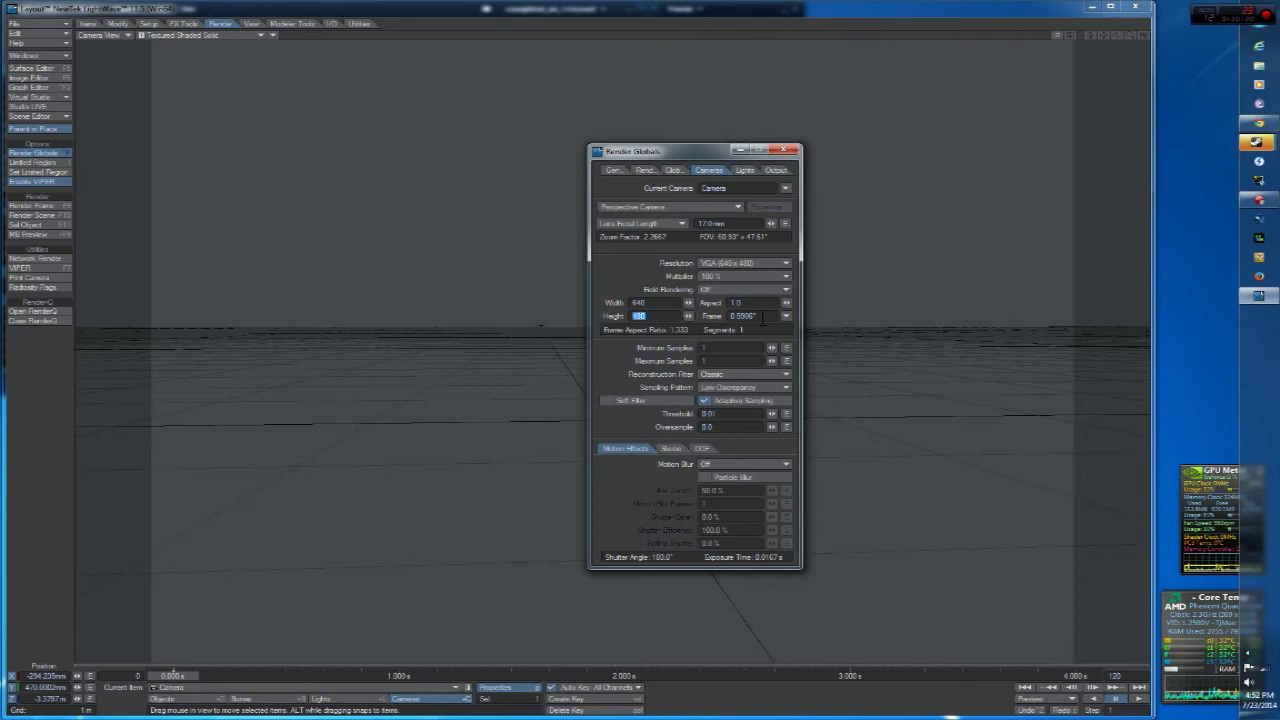
pyautogui.click(762, 315)
pyautogui.moveTo(775, 319); pyautogui.dragTo(698, 314)
pyautogui.click(760, 314)
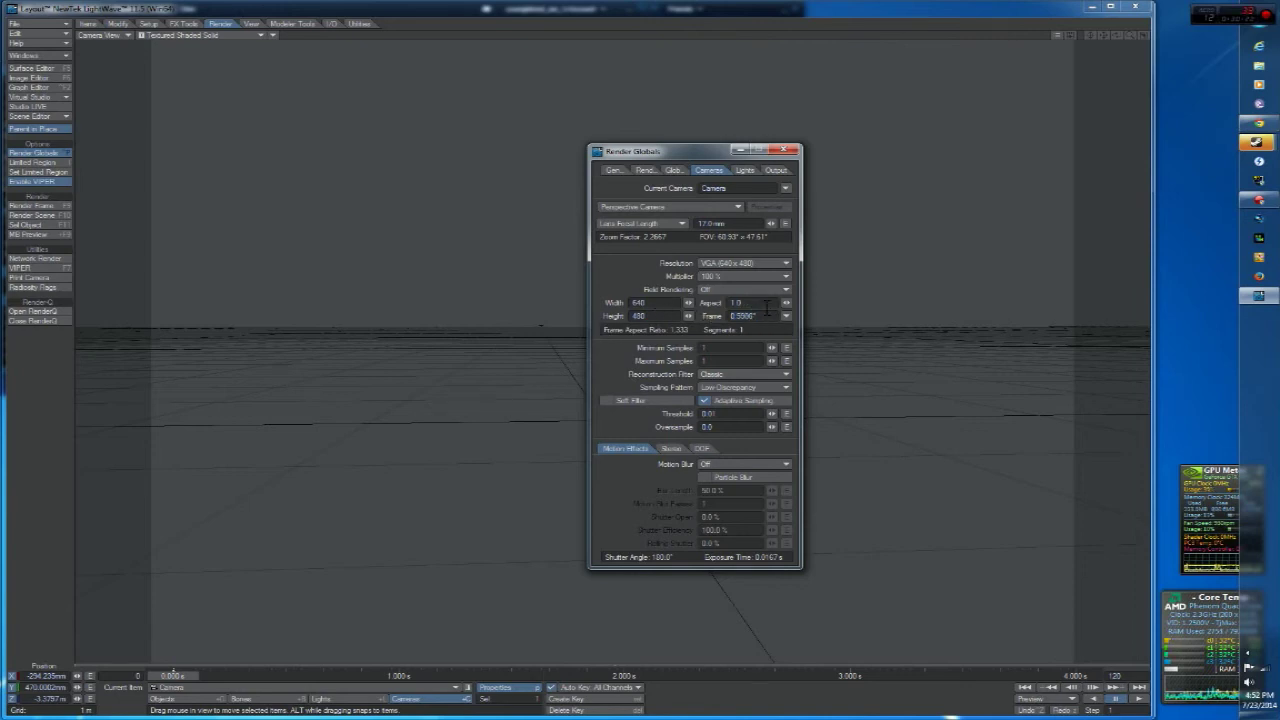
# Step: Raise the camera's Maximum Samples to 100000 and on to 100000000
pyautogui.click(728, 348)
pyautogui.write('00000')
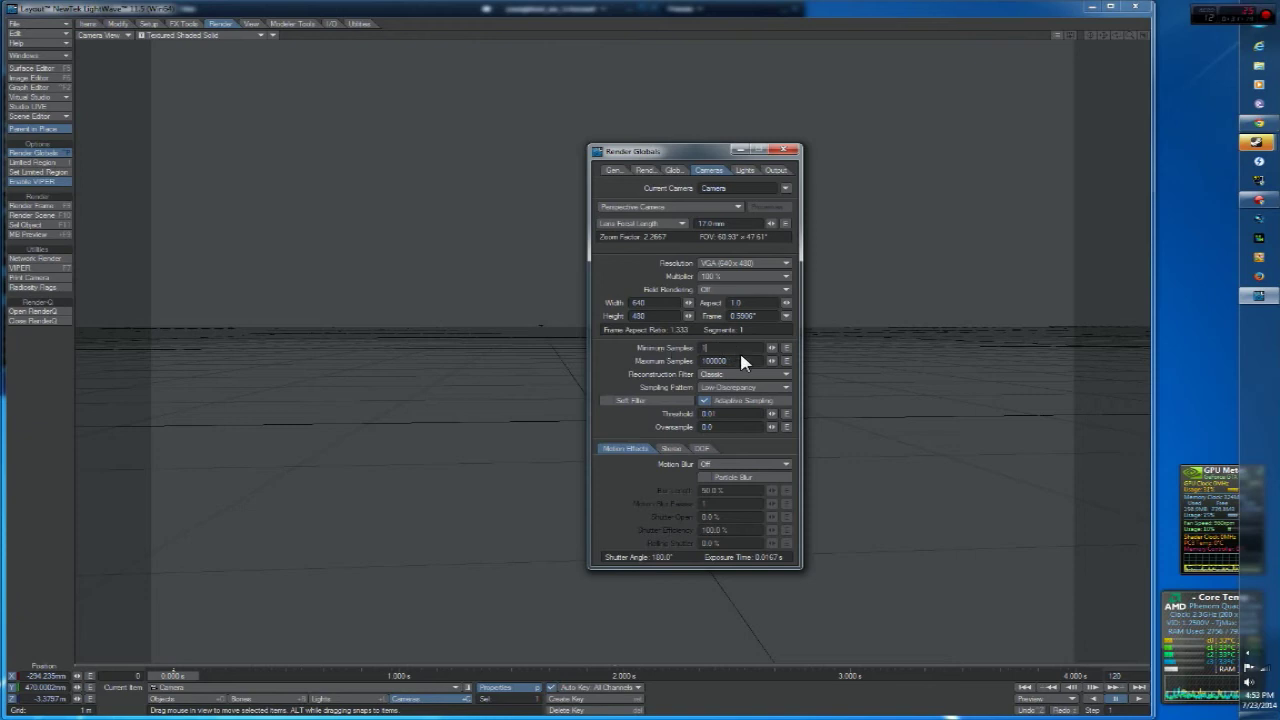
pyautogui.click(738, 360)
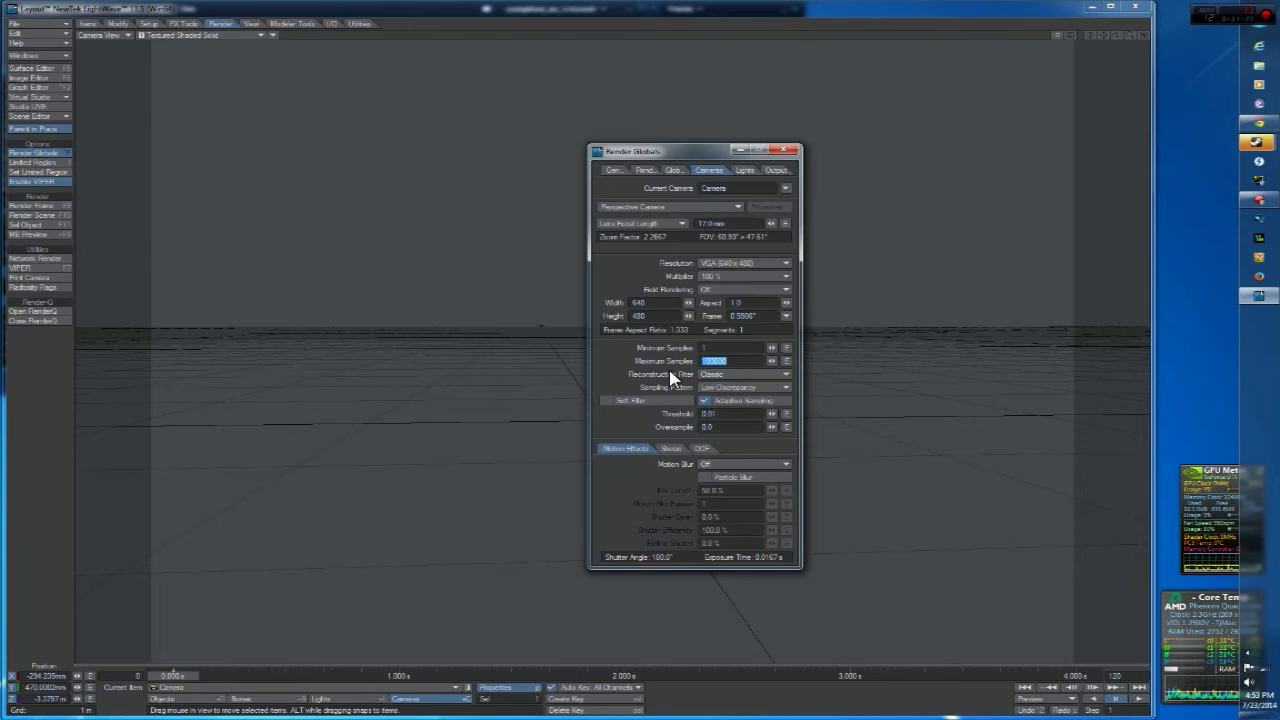
pyautogui.click(756, 361)
pyautogui.write('000')
pyautogui.moveTo(748, 361); pyautogui.dragTo(714, 361)
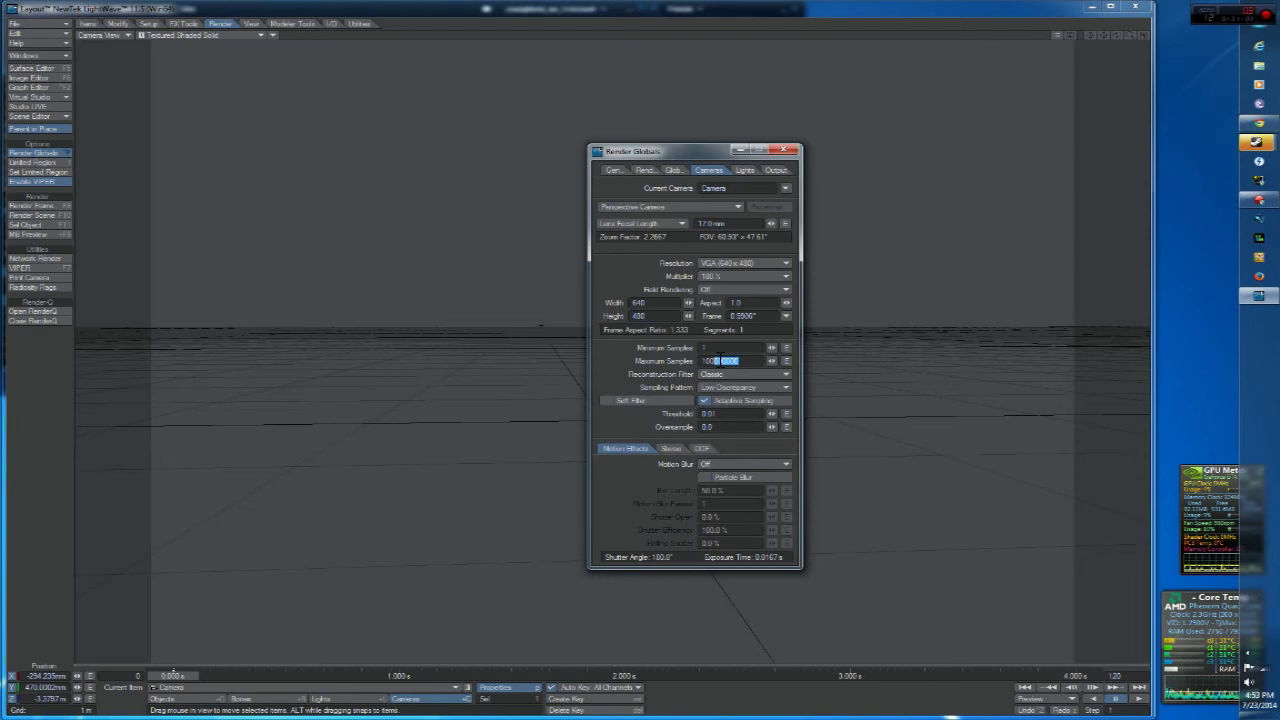
# Step: Set the camera's Minimum Samples to 6, leaving the very high Maximum Samples value in place
pyautogui.moveTo(718, 356); pyautogui.dragTo(686, 356)
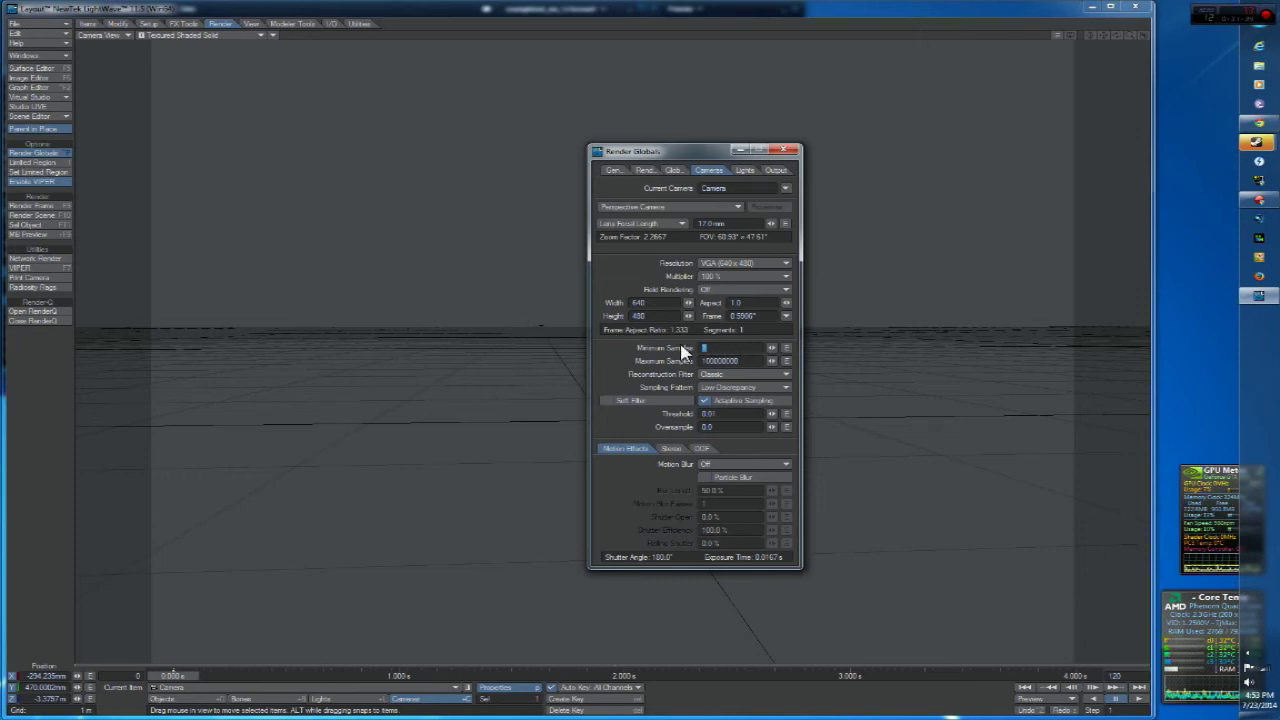
pyautogui.write('8')
pyautogui.click(724, 347)
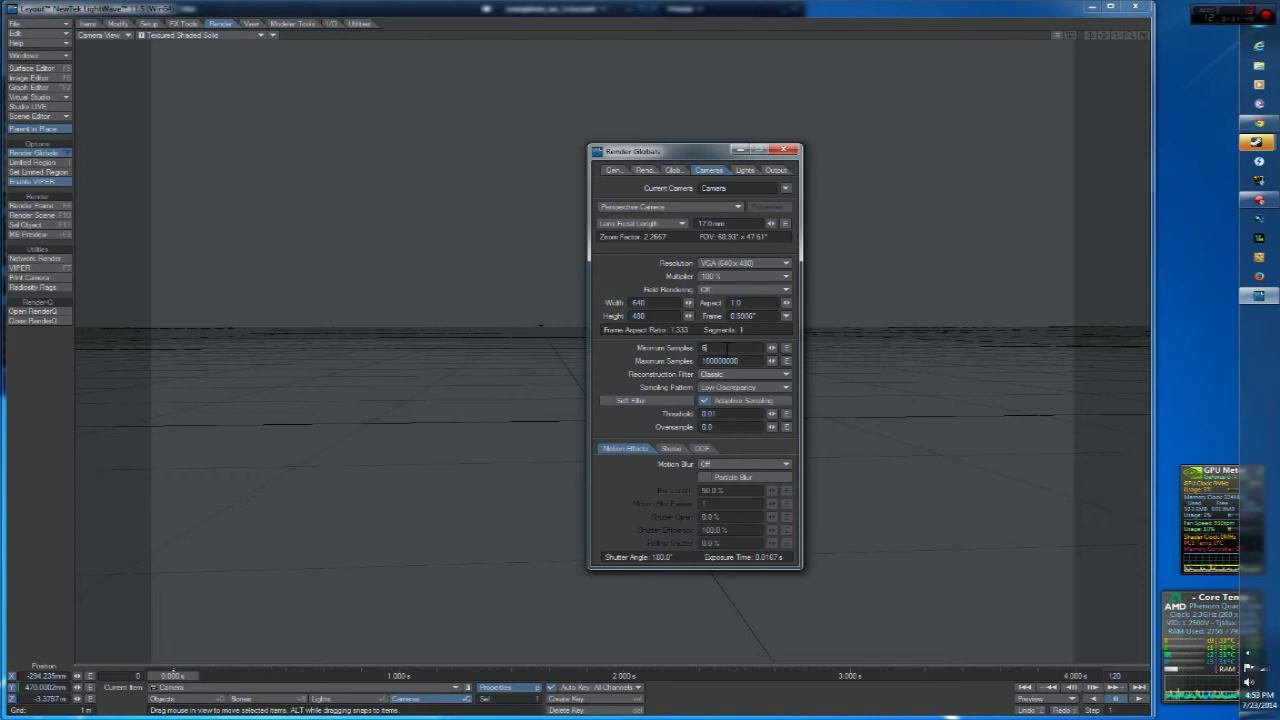
pyautogui.click(743, 361)
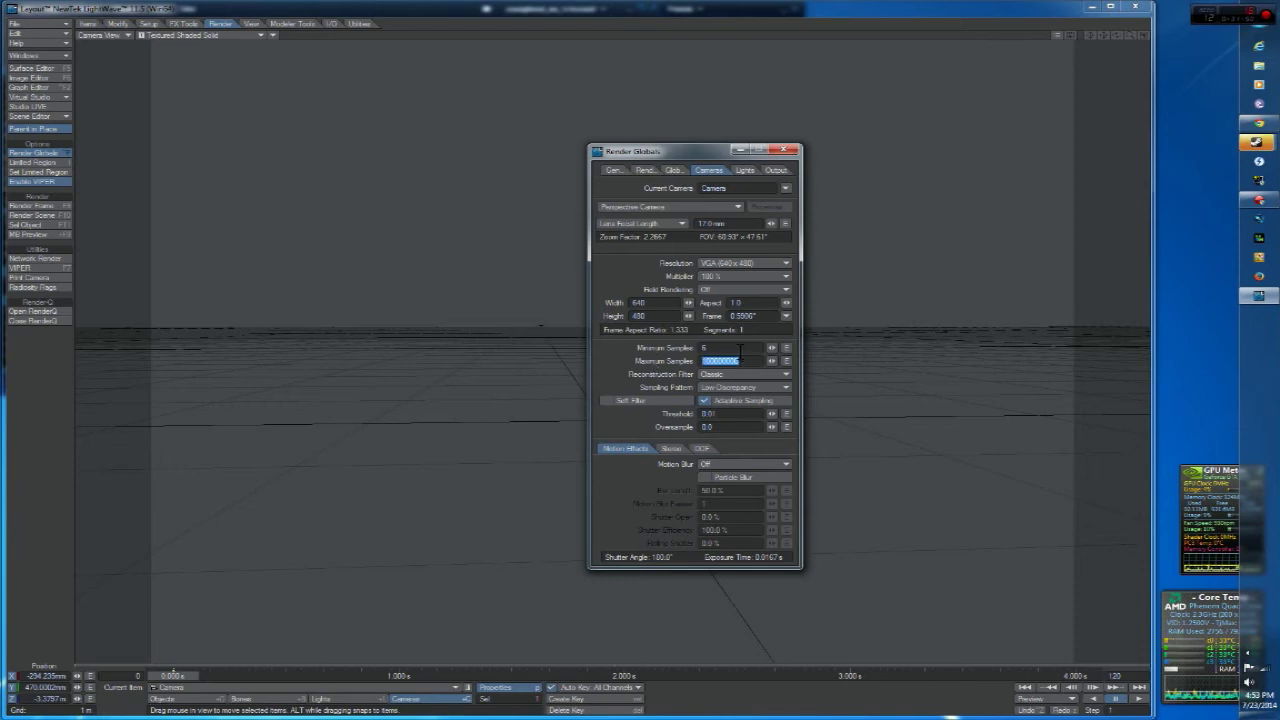
pyautogui.press('Return')
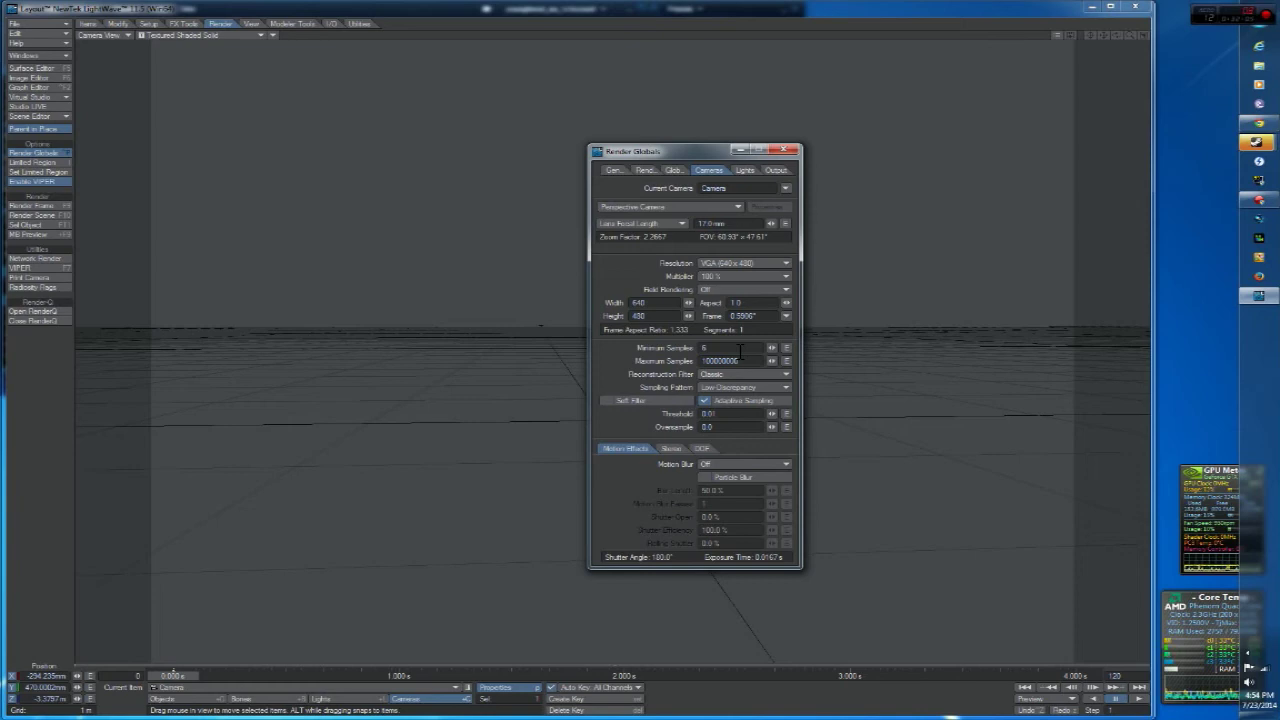
pyautogui.moveTo(710, 350); pyautogui.dragTo(692, 346)
pyautogui.press('Tab')
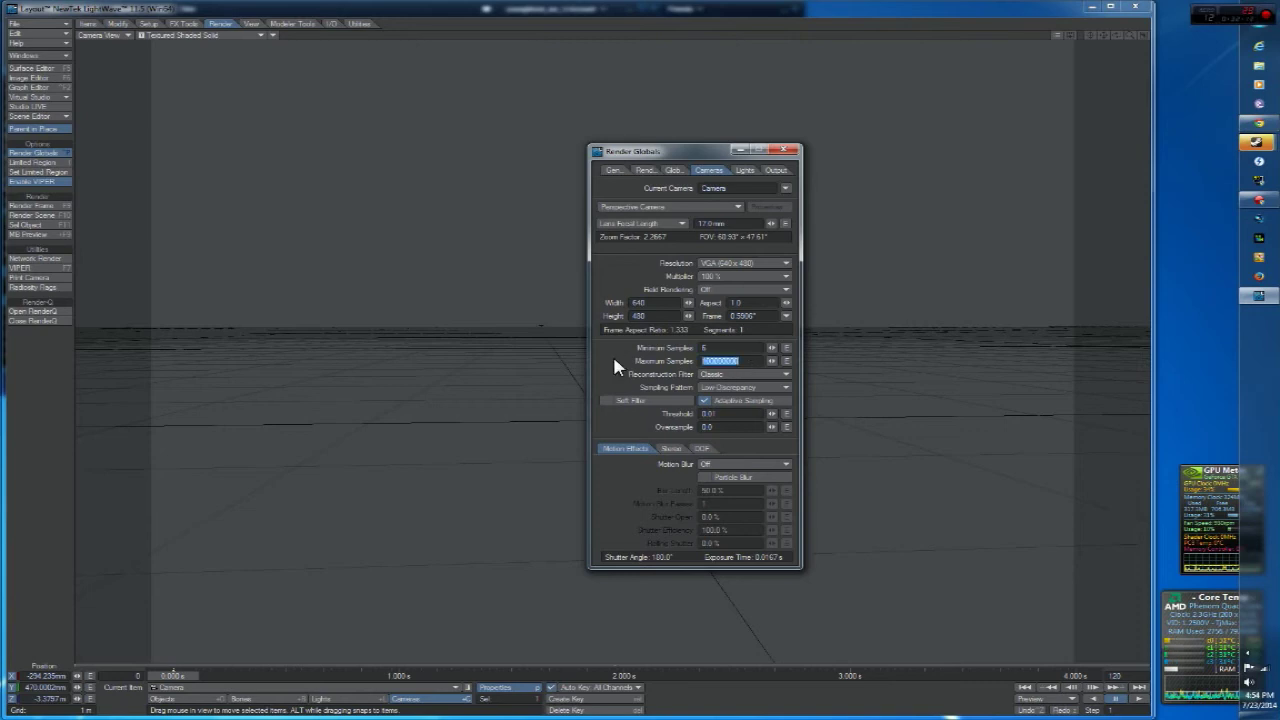
pyautogui.click(714, 350)
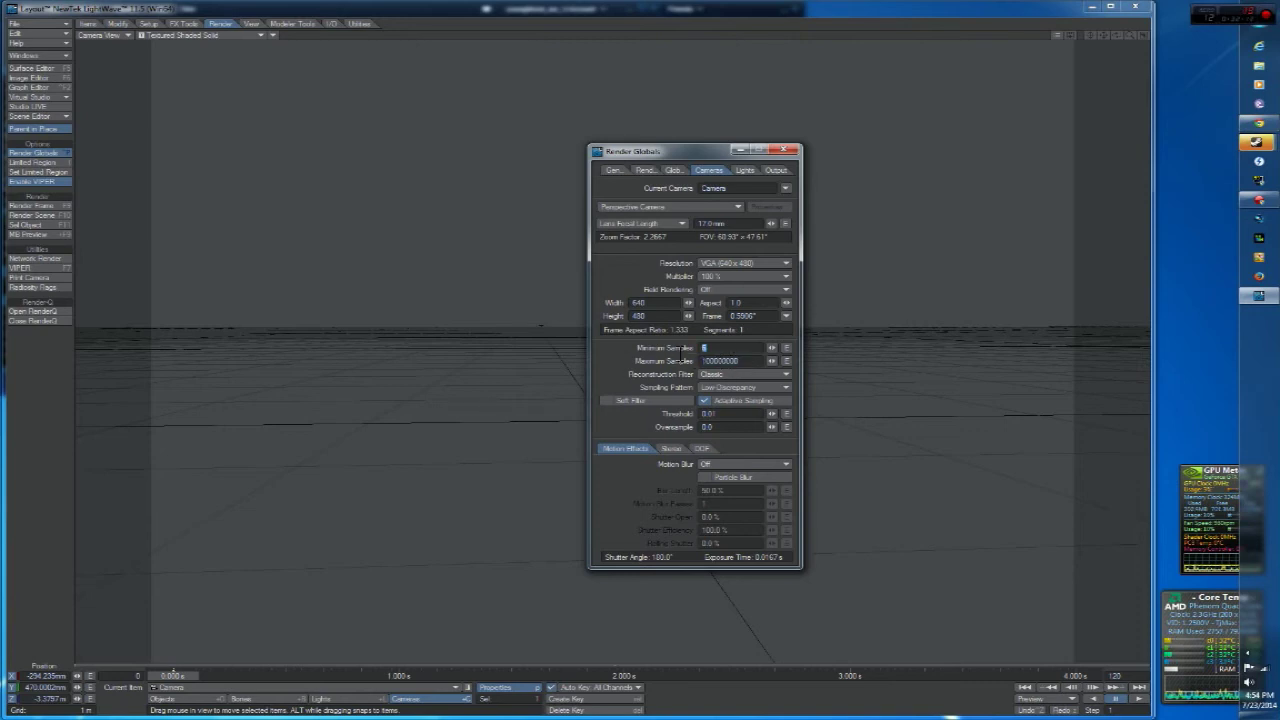
pyautogui.write('6')
pyautogui.press('Tab')
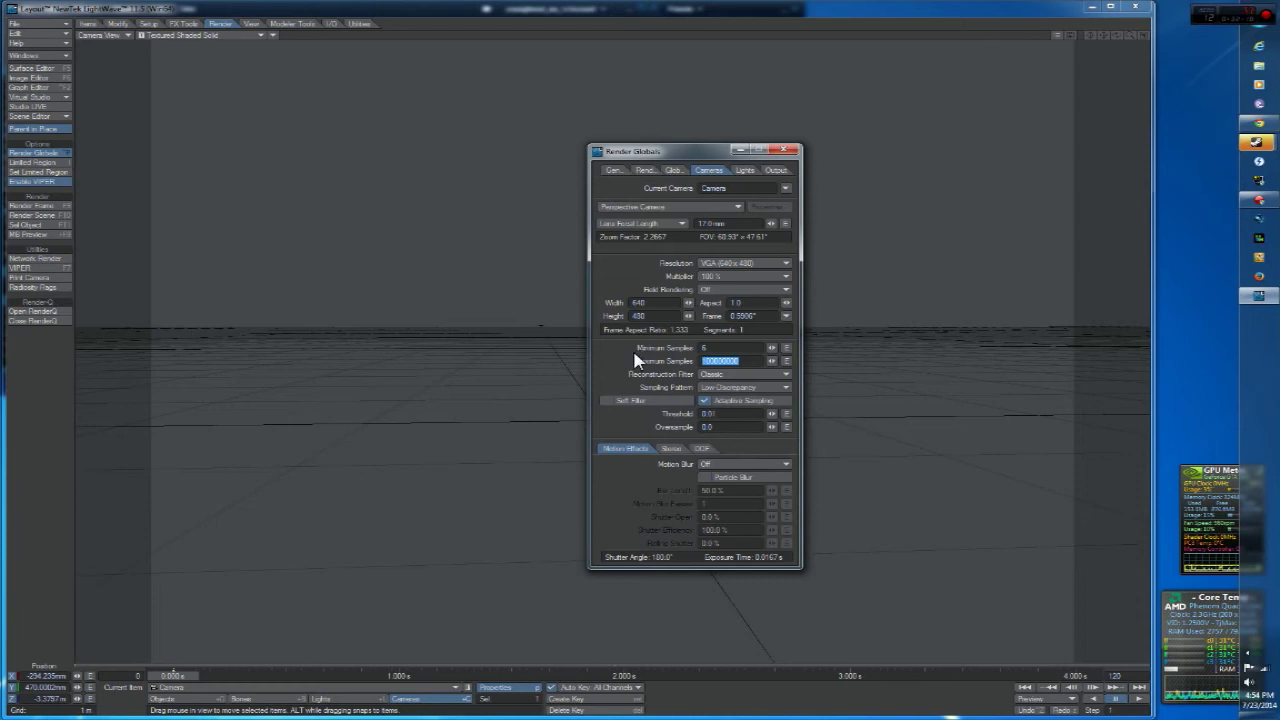
# Step: Set Maximum Samples back to 1 and bring Minimum Samples back to 1
pyautogui.press('BackSpace')
pyautogui.write('1')
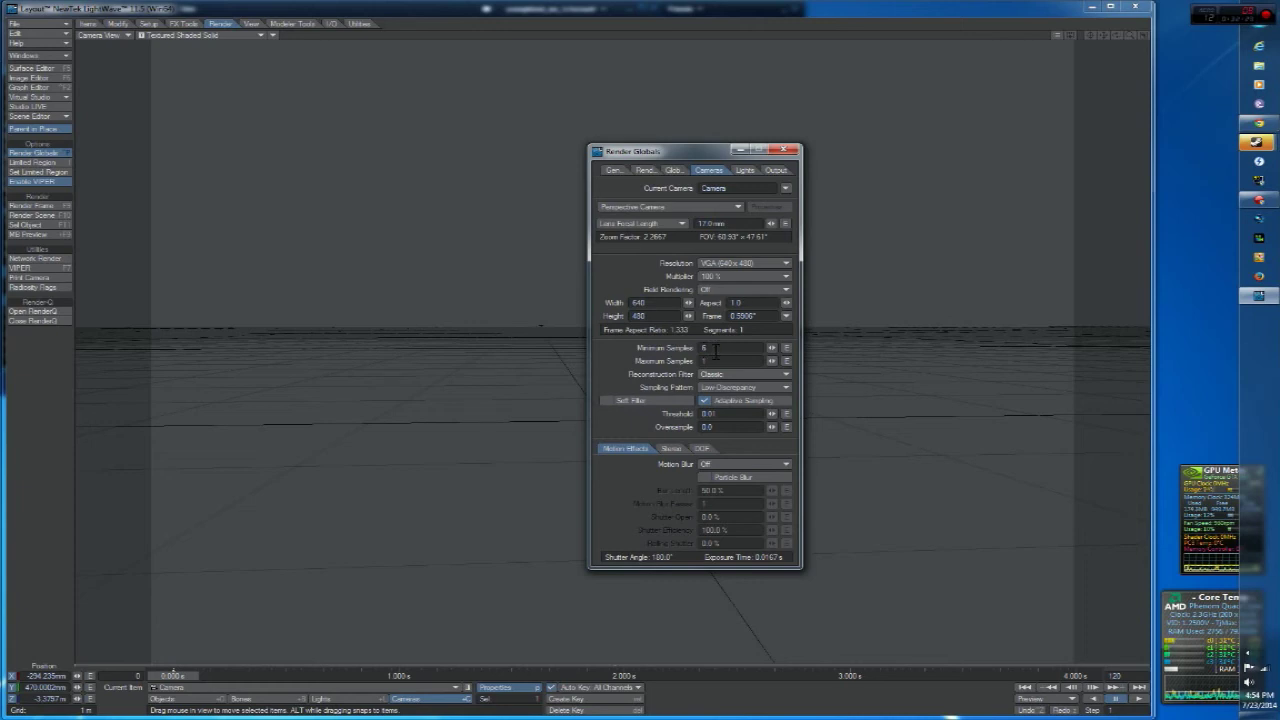
pyautogui.press('Return')
pyautogui.click(727, 363)
pyautogui.click(729, 348)
pyautogui.click(720, 362)
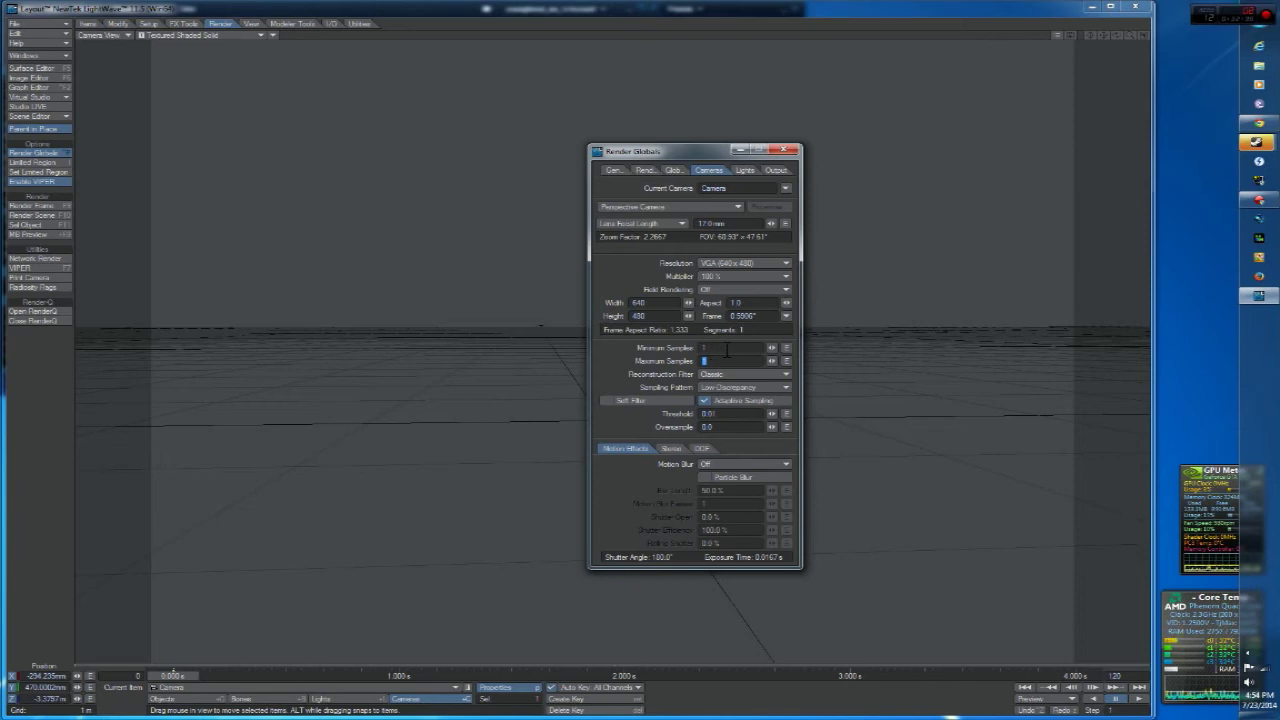
# Step: Set Maximum Samples to 6 while keeping Minimum Samples at 1
pyautogui.write('8')
pyautogui.click(731, 350)
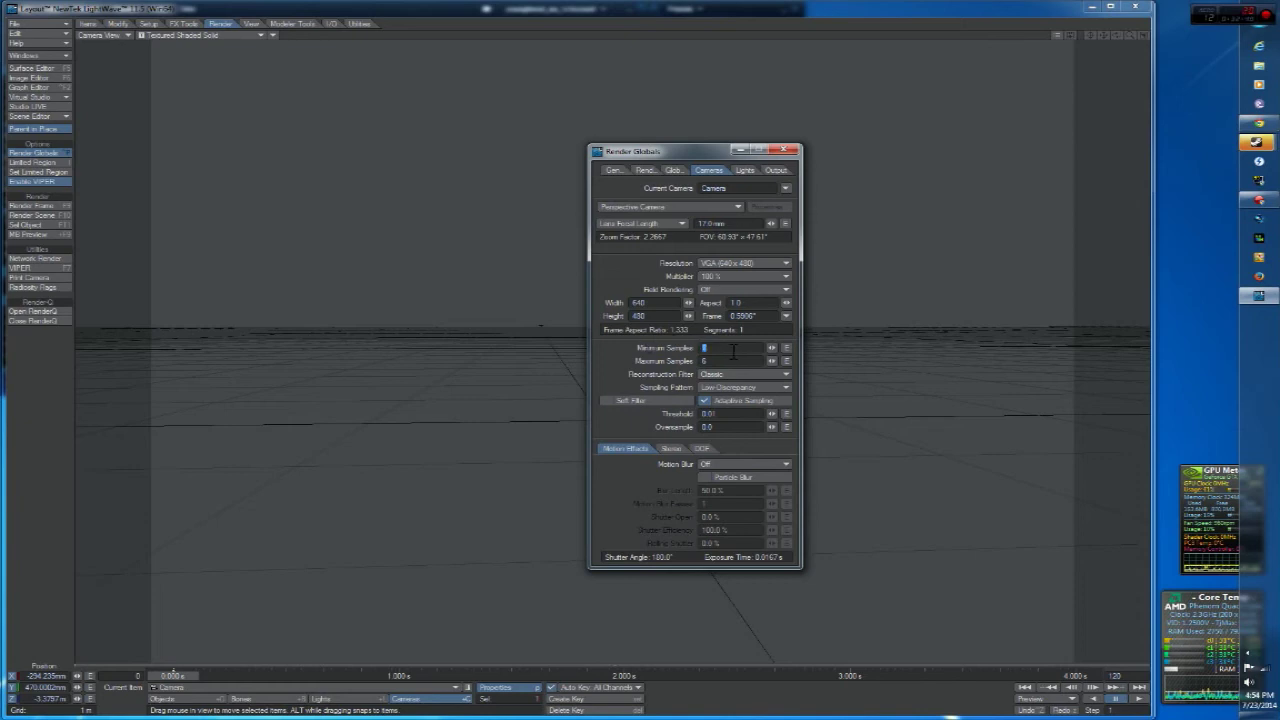
pyautogui.press('Tab')
pyautogui.press('Tab')
pyautogui.press('Return')
# Step: Look through the Reconstruction Filter choices and set the filter to Mitchell (Soft)
pyautogui.click(735, 378)
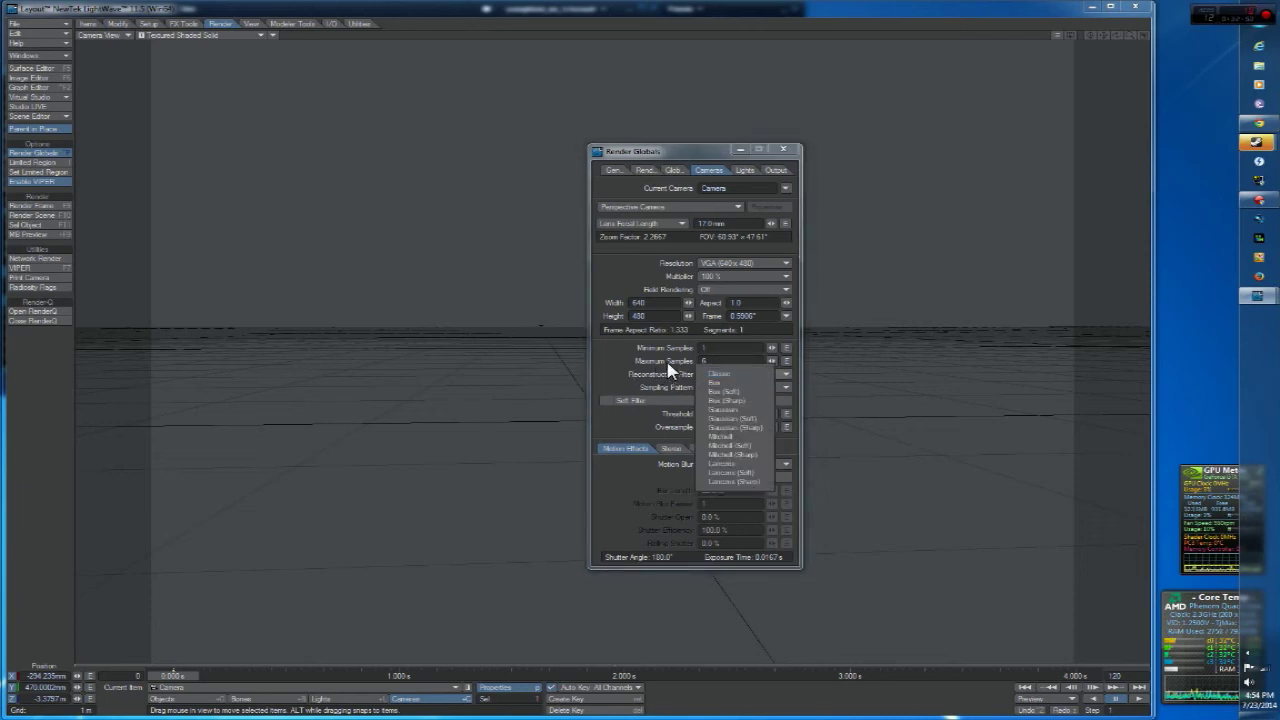
pyautogui.click(669, 370)
pyautogui.click(700, 376)
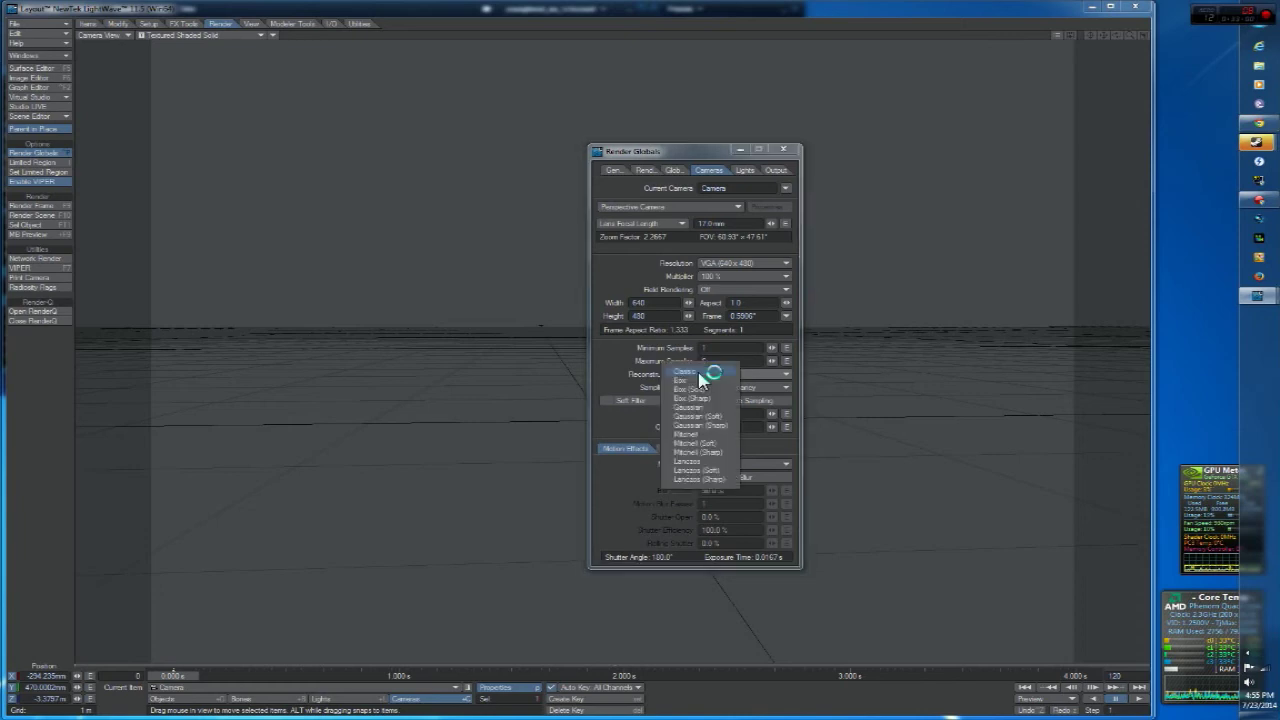
pyautogui.click(640, 367)
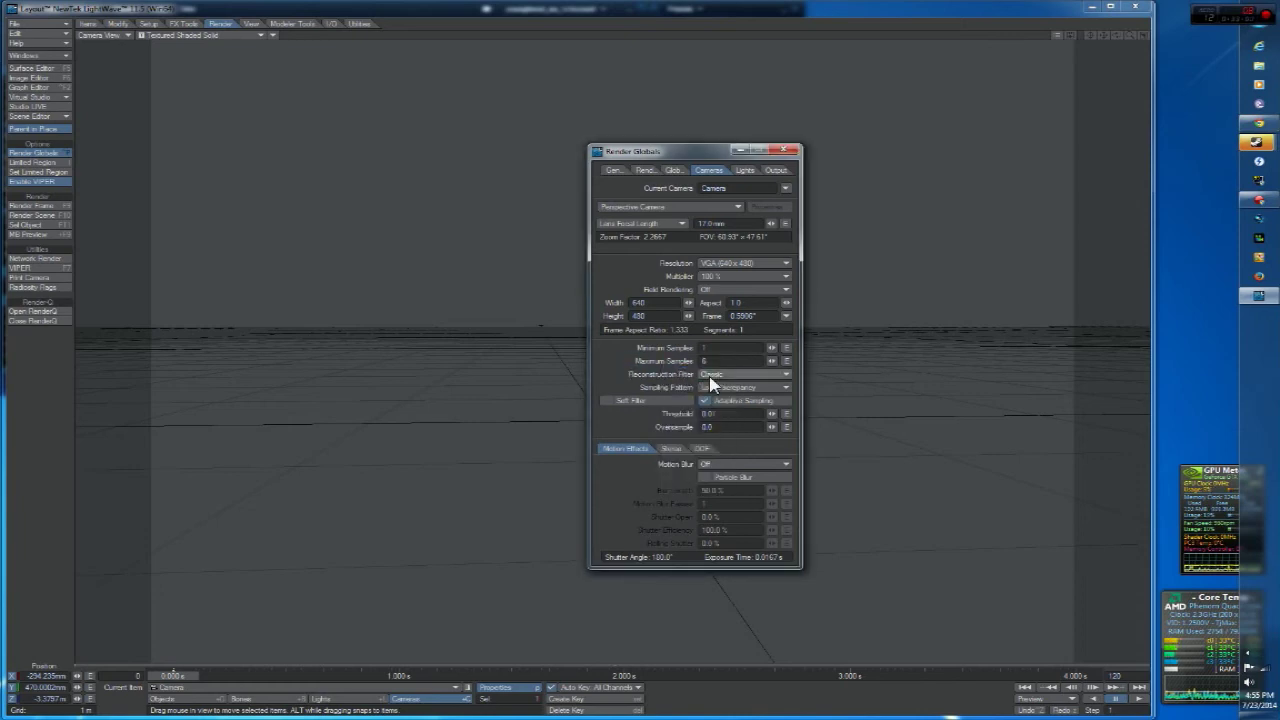
pyautogui.click(742, 378)
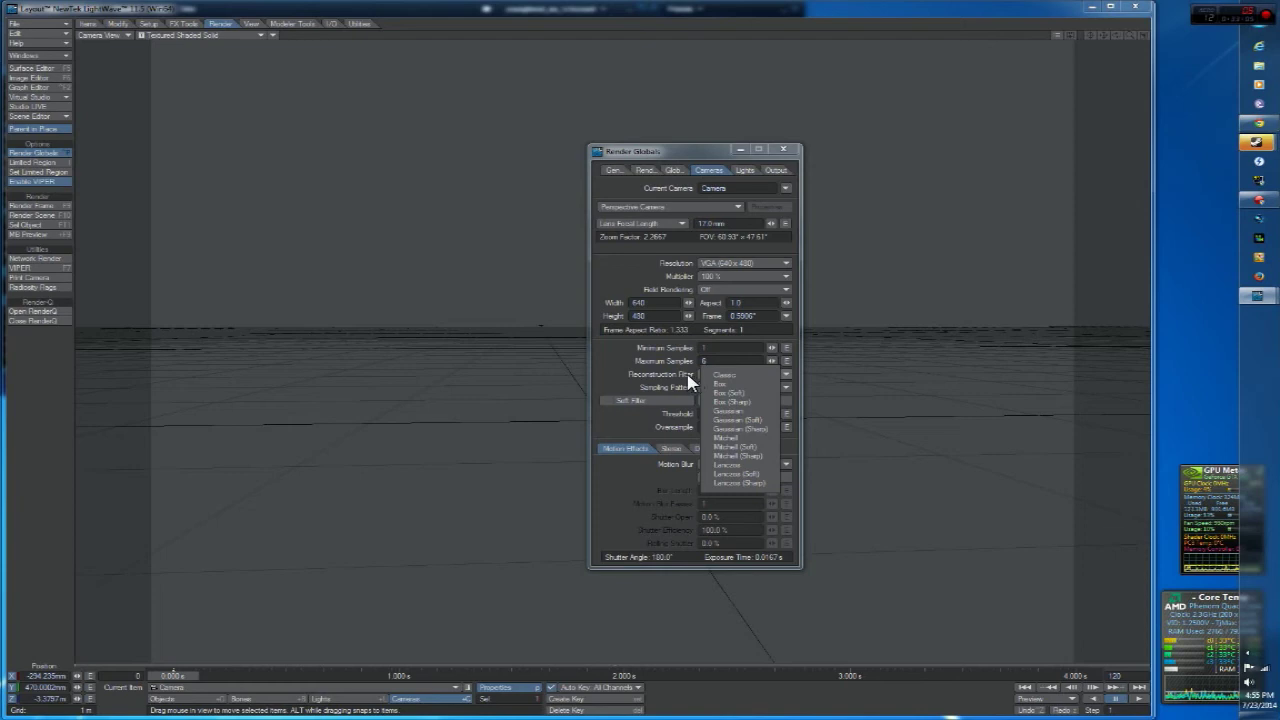
pyautogui.click(688, 381)
pyautogui.click(701, 375)
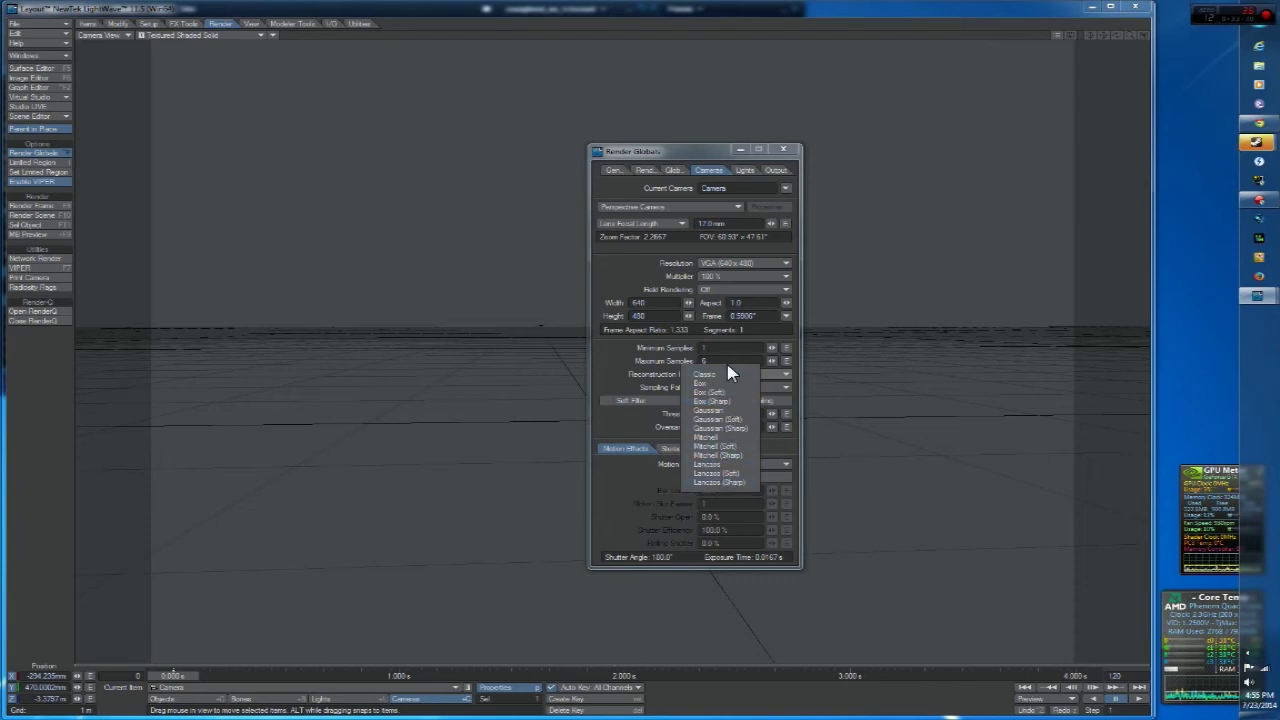
pyautogui.click(731, 446)
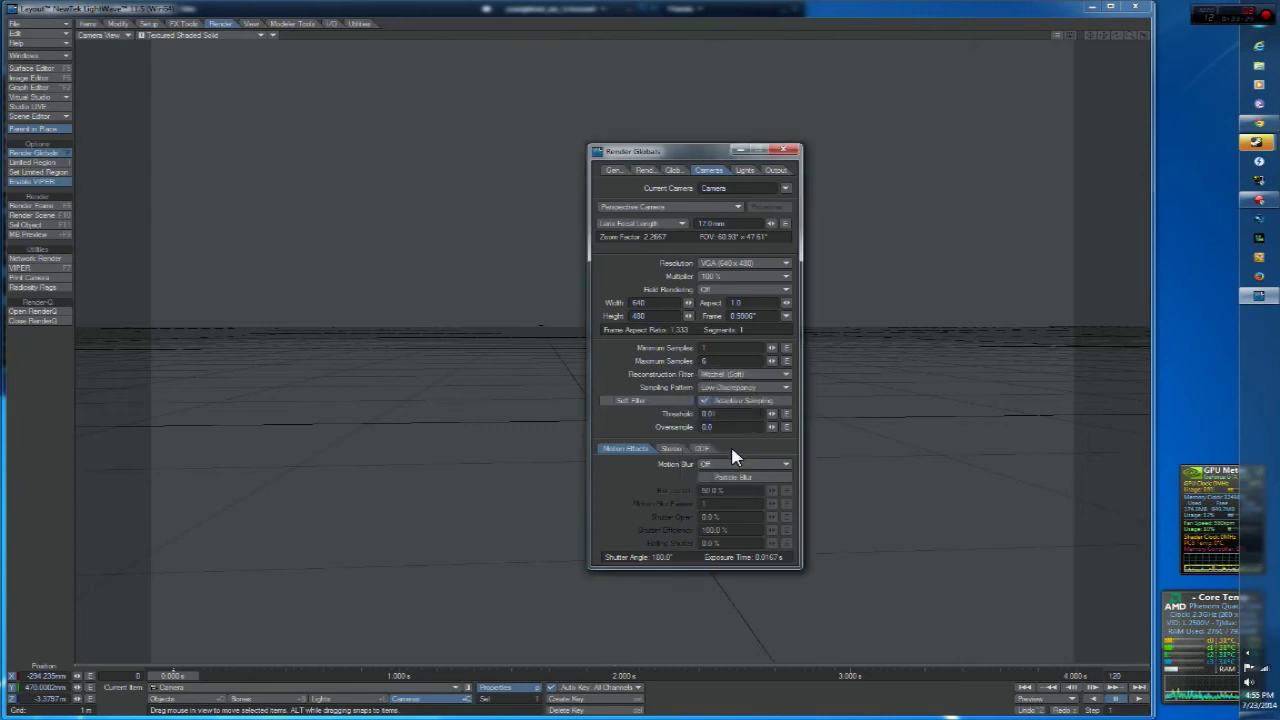
# Step: Lower Maximum Samples to 3, keeping the Mitchell (Soft) reconstruction filter
pyautogui.click(736, 374)
pyautogui.click(738, 373)
pyautogui.write('3')
pyautogui.press('Return')
pyautogui.click(744, 364)
# Step: Look over the Sampling Pattern options, keeping Low Discrepancy, and enable Soft Filter
pyautogui.click(738, 388)
pyautogui.click(661, 375)
pyautogui.click(719, 387)
pyautogui.click(638, 386)
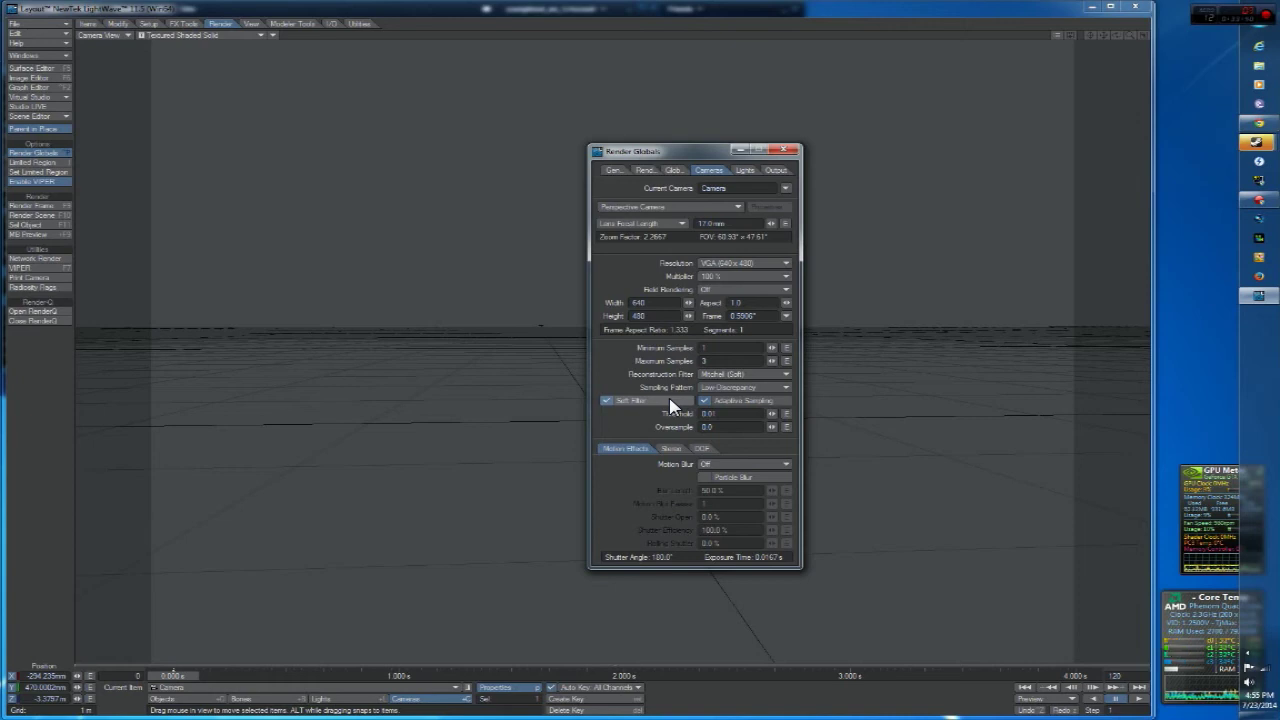
# Step: Turn Soft Filter off again and go over the Adaptive Sampling Threshold, keeping it at 0.01
pyautogui.click(668, 402)
pyautogui.click(730, 375)
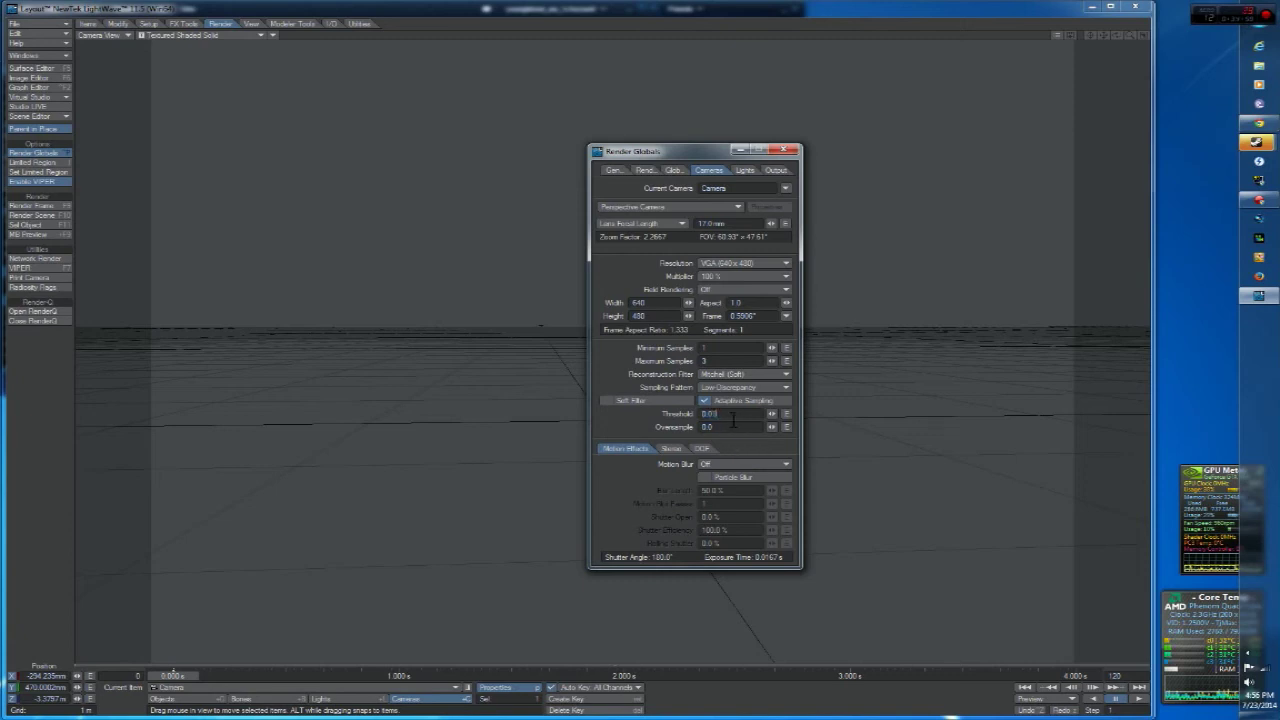
pyautogui.moveTo(733, 420); pyautogui.dragTo(718, 424)
pyautogui.write('0.05')
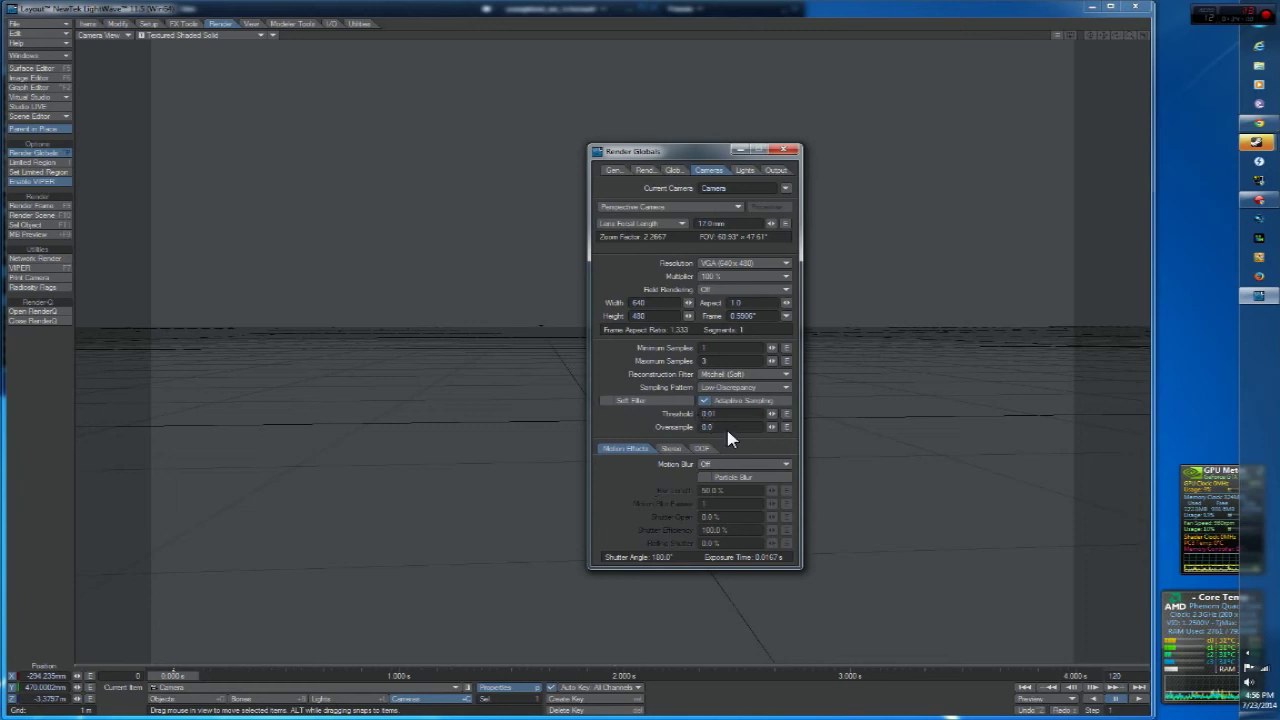
# Step: Try Motion Blur as Photoreal, return it to Off, and enable Particle Blur
pyautogui.click(722, 465)
pyautogui.click(742, 489)
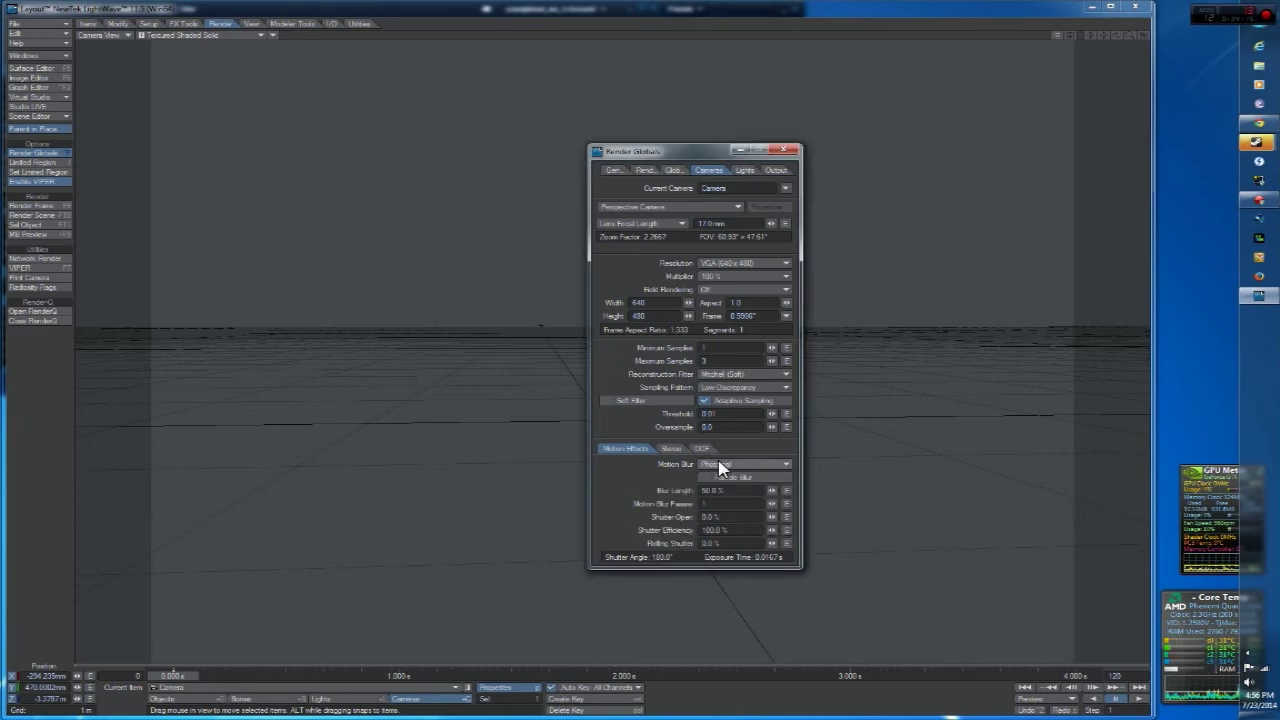
pyautogui.click(722, 465)
pyautogui.click(728, 433)
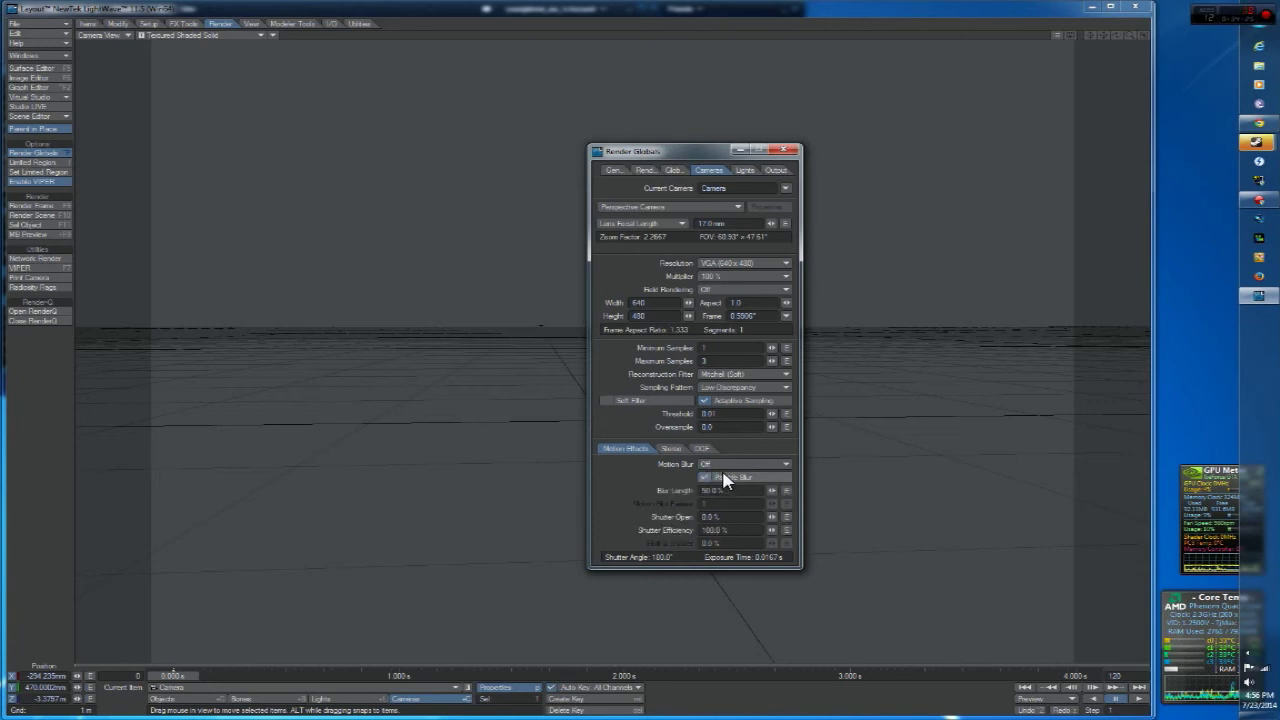
# Step: Try the camera's Stereoscopic Rendering with Anaglyph OpenGL and switch it off again
pyautogui.click(671, 448)
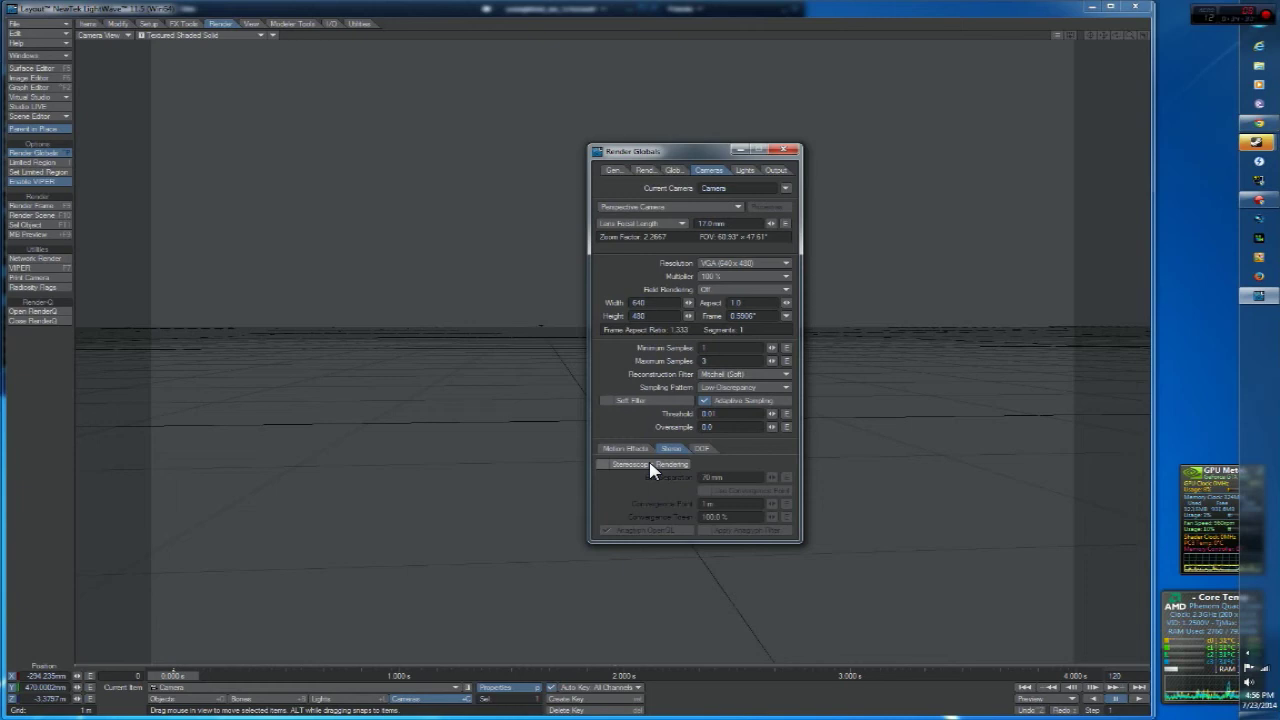
pyautogui.click(652, 465)
pyautogui.click(650, 464)
pyautogui.click(650, 464)
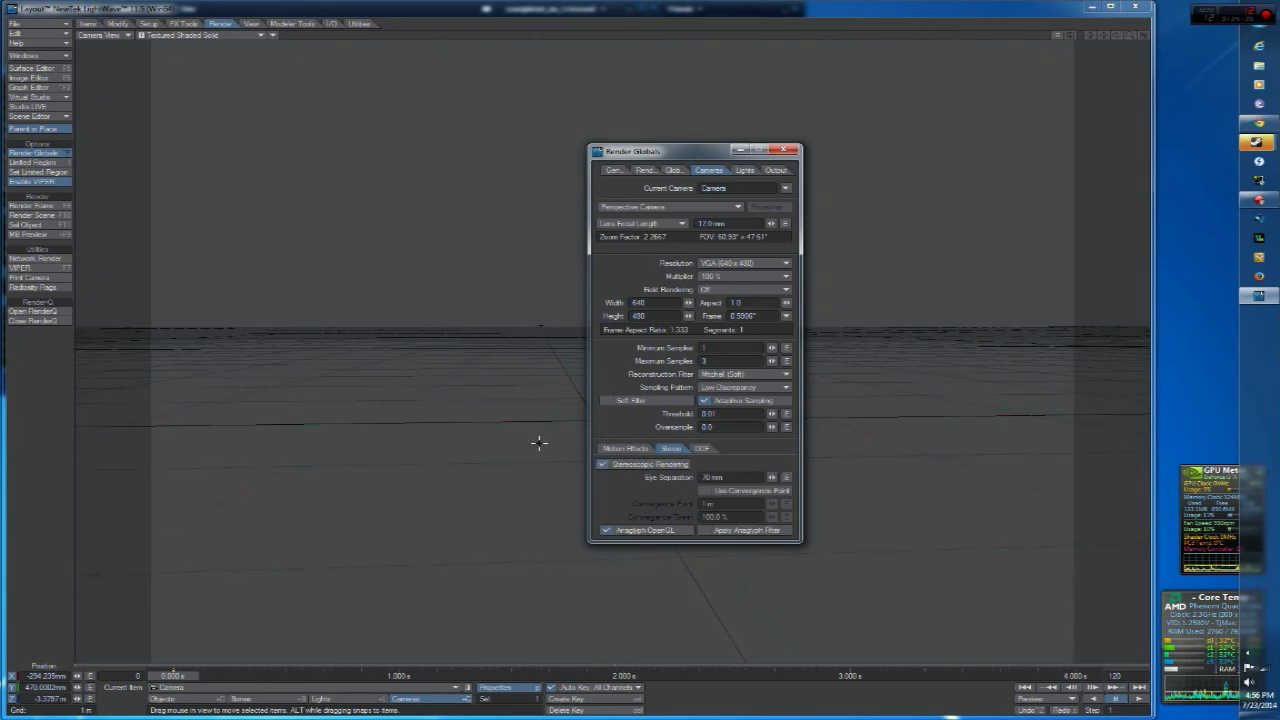
pyautogui.click(614, 466)
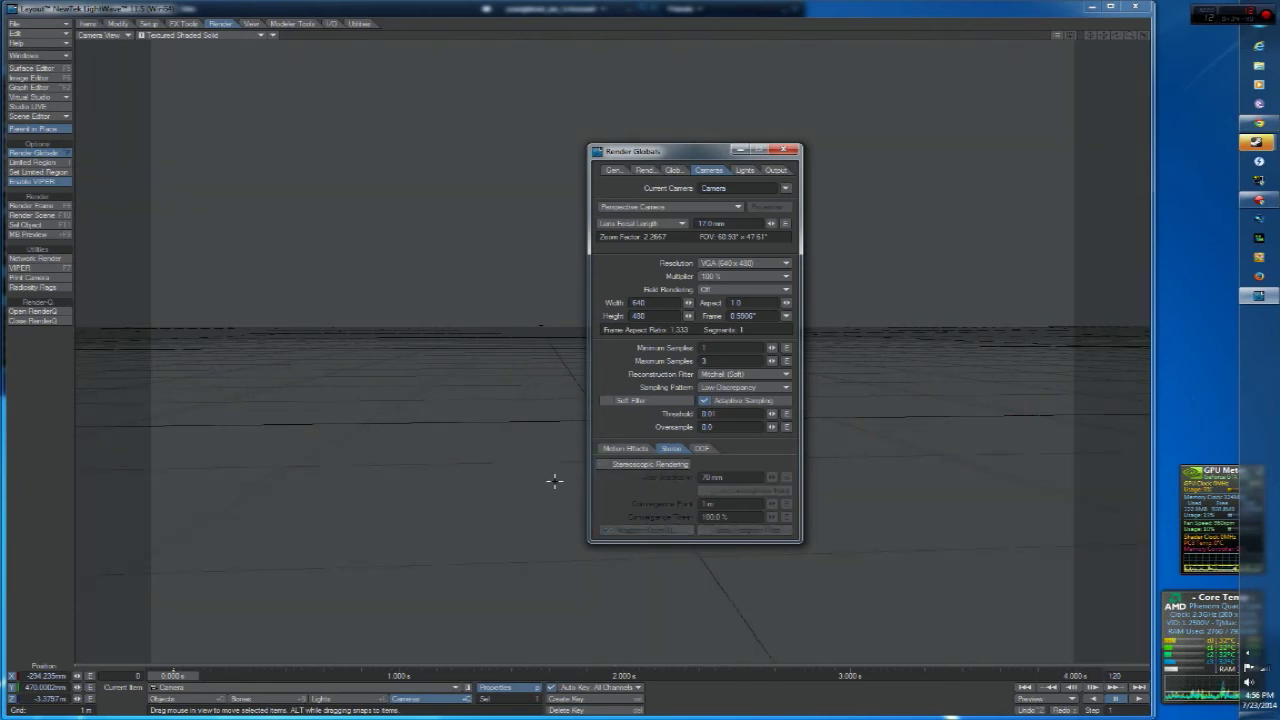
pyautogui.click(655, 466)
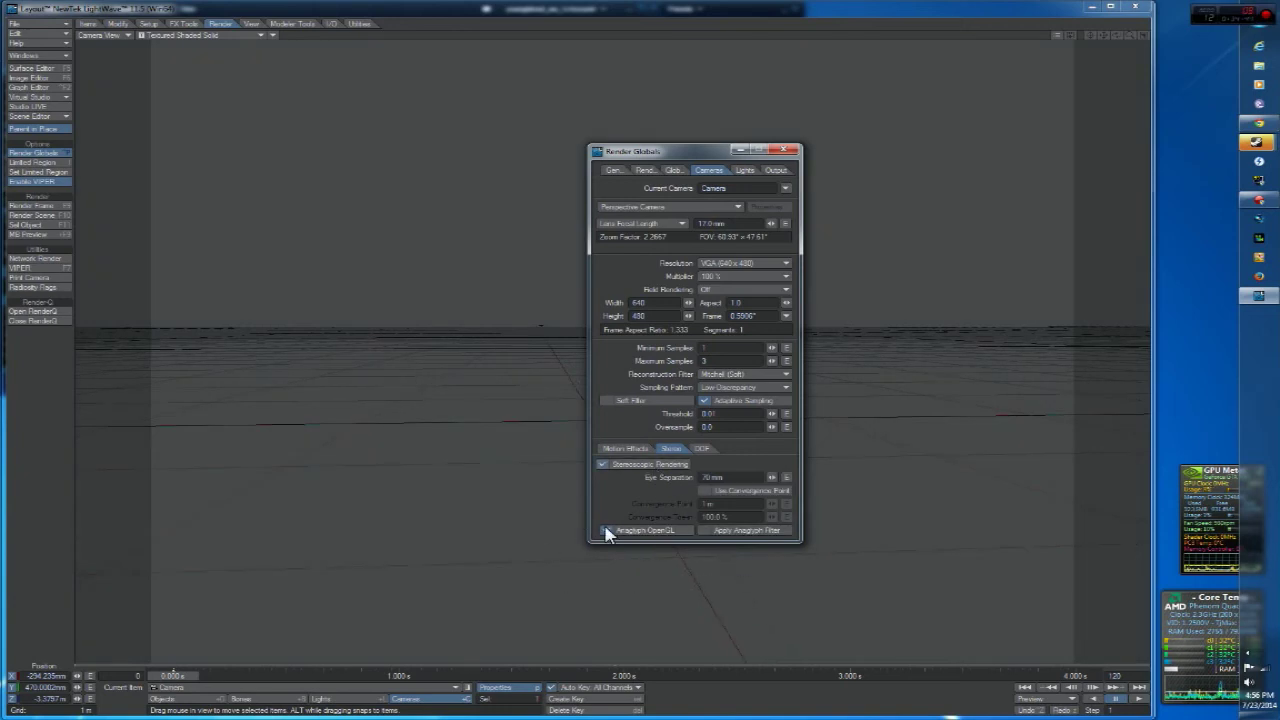
pyautogui.click(645, 465)
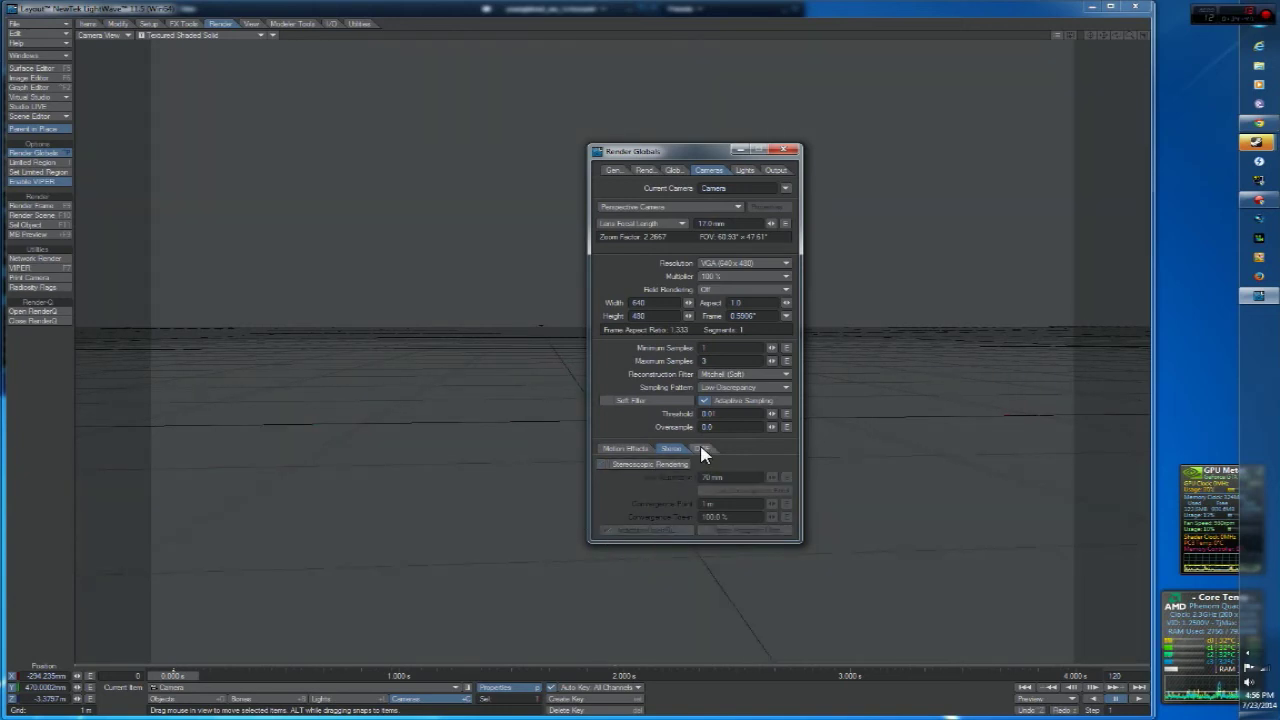
# Step: Enable Depth of Field, go over its focal distance, F-stop and diaphragm settings, and disable it again
pyautogui.click(701, 449)
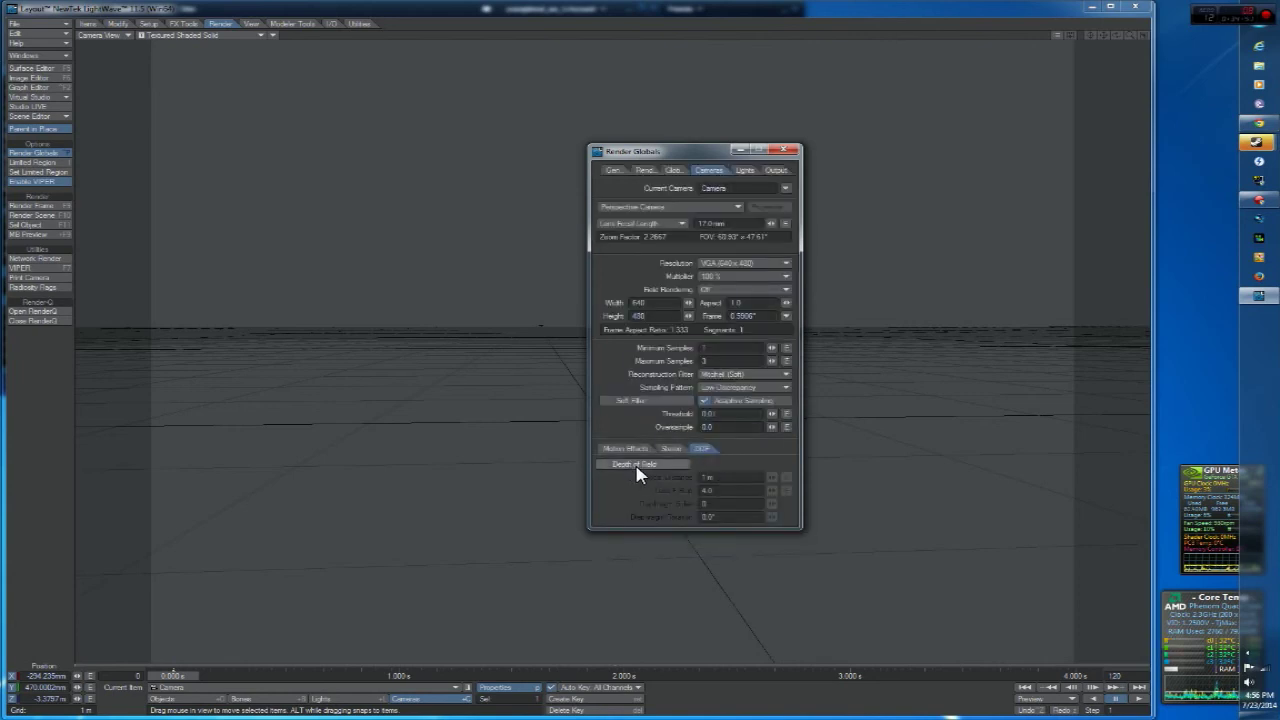
pyautogui.click(669, 468)
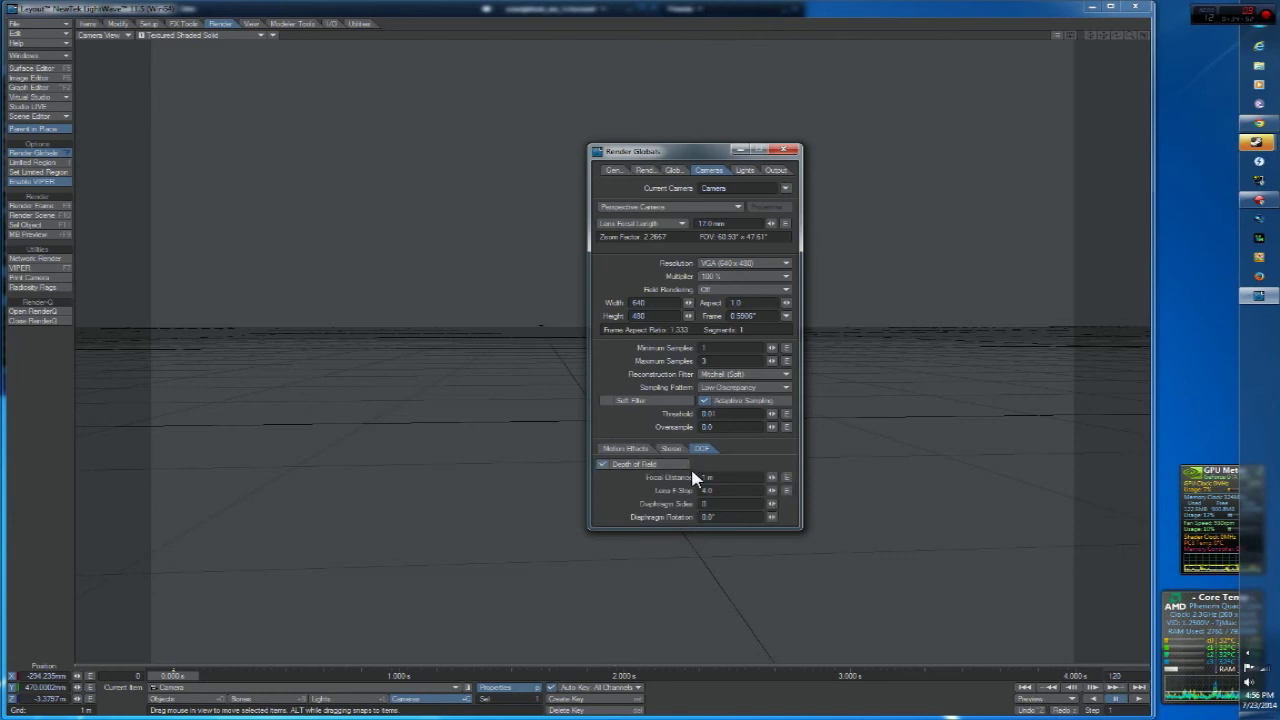
pyautogui.click(747, 483)
pyautogui.click(730, 492)
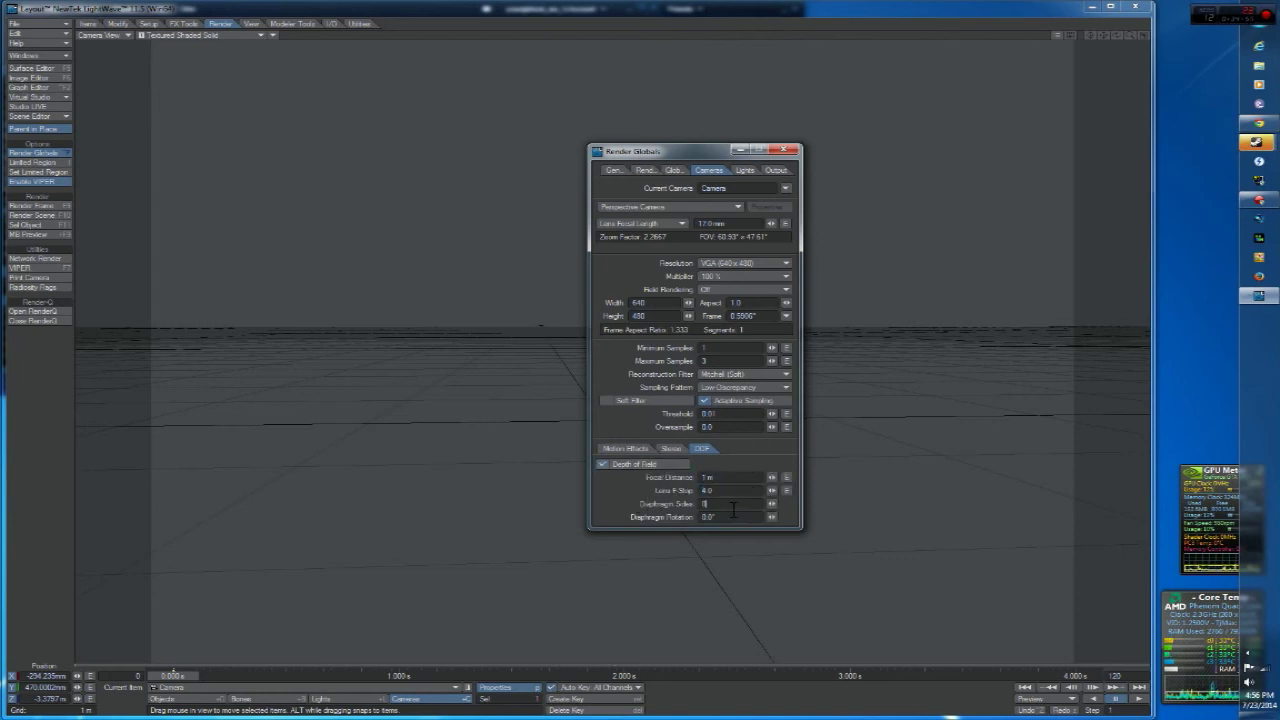
pyautogui.click(736, 516)
pyautogui.click(724, 506)
pyautogui.press('Tab')
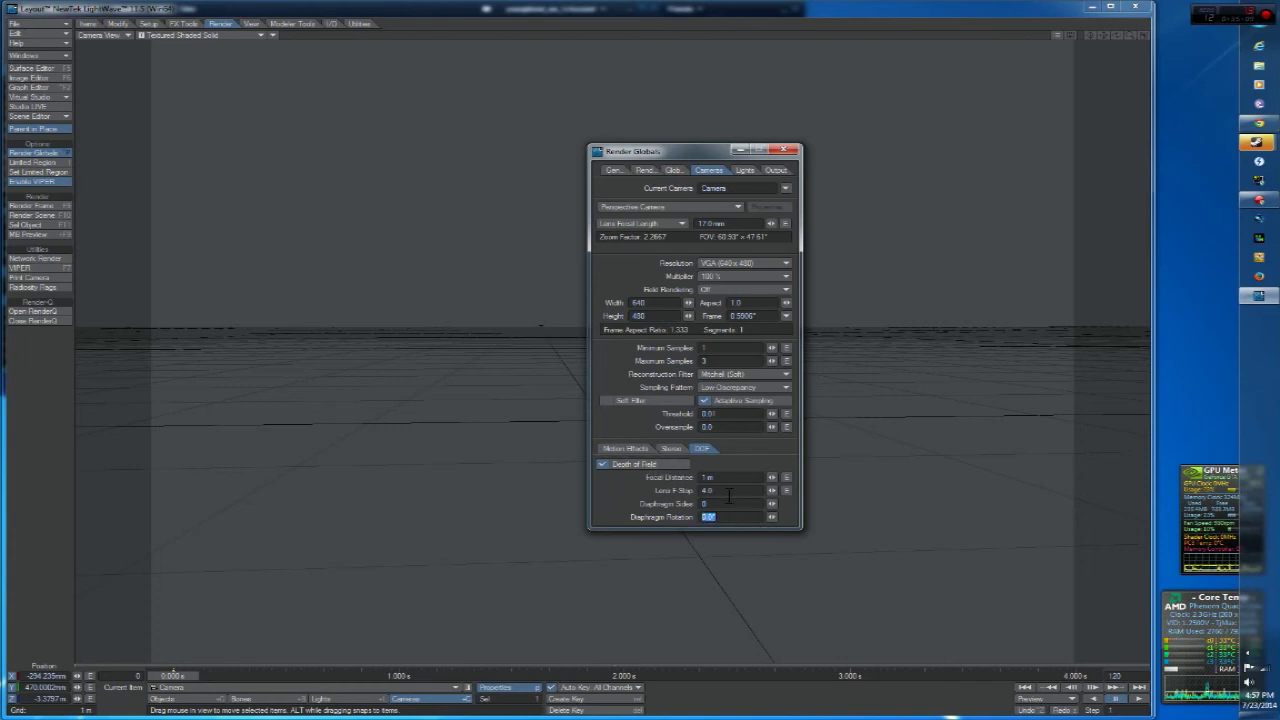
pyautogui.click(731, 493)
pyautogui.click(604, 464)
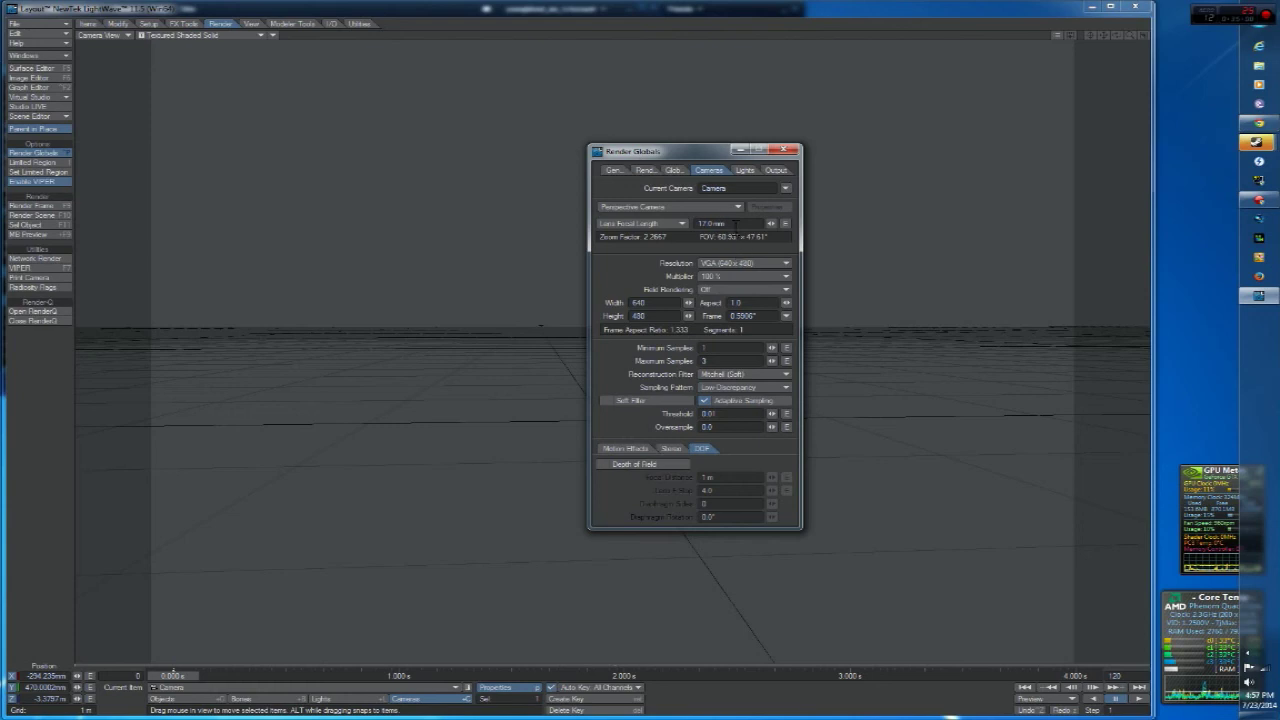
# Step: Look over the light settings and the output settings, including the available animation types
pyautogui.click(741, 172)
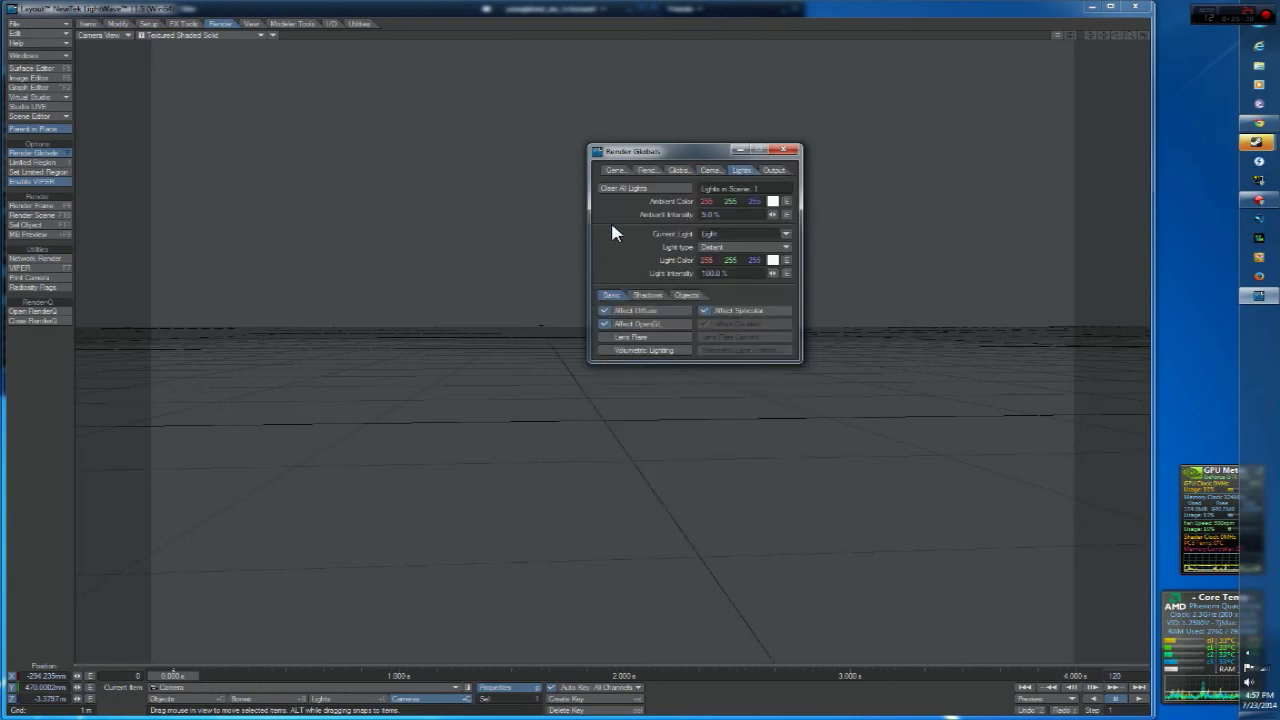
pyautogui.click(774, 170)
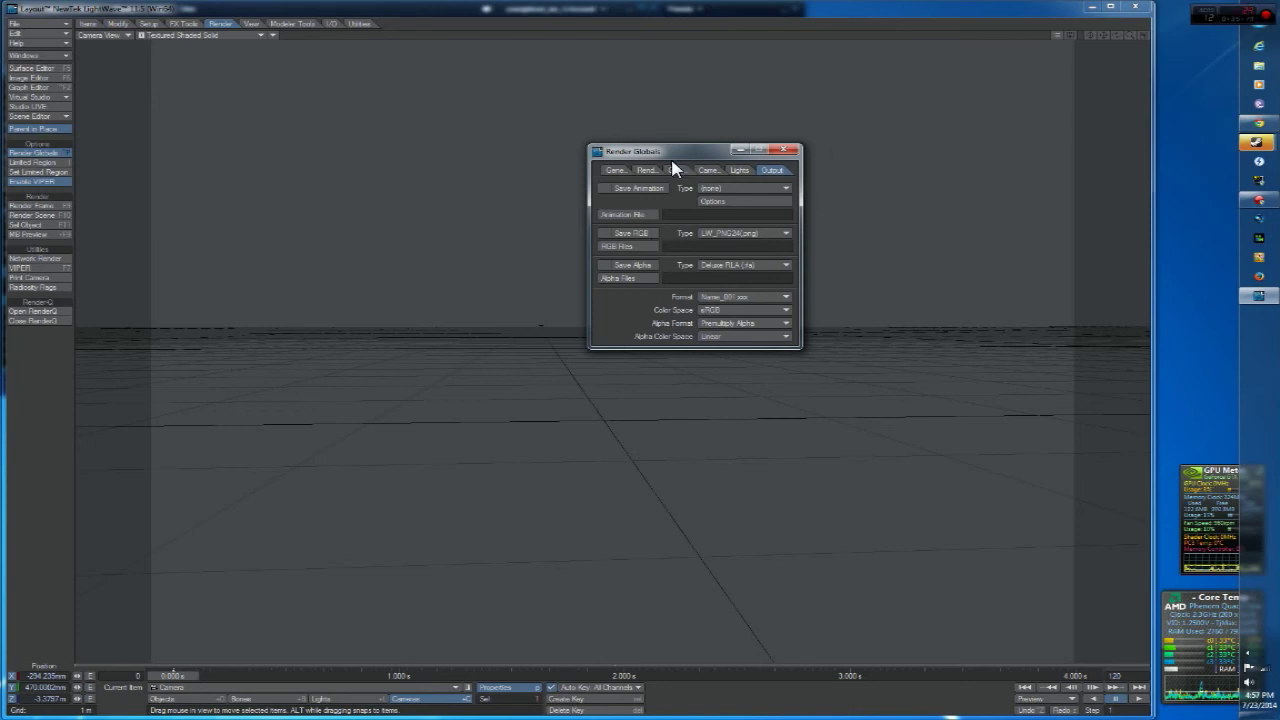
pyautogui.moveTo(672, 158); pyautogui.dragTo(621, 152)
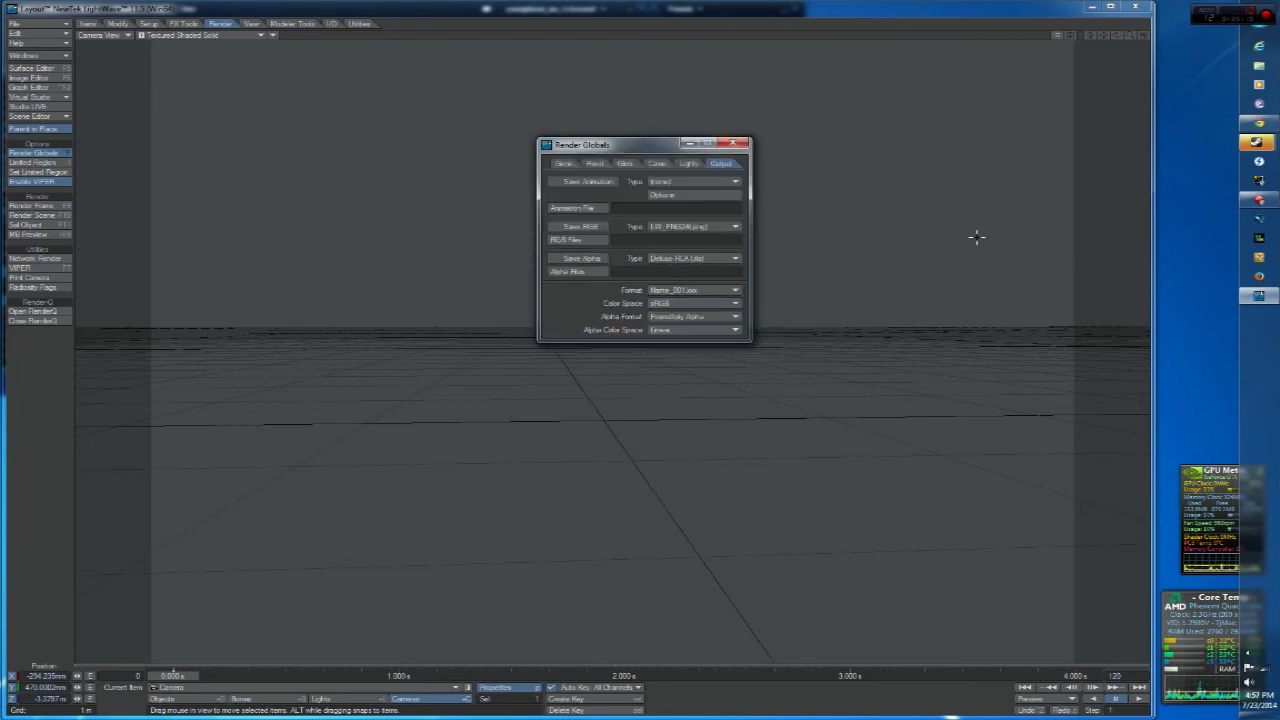
pyautogui.click(659, 183)
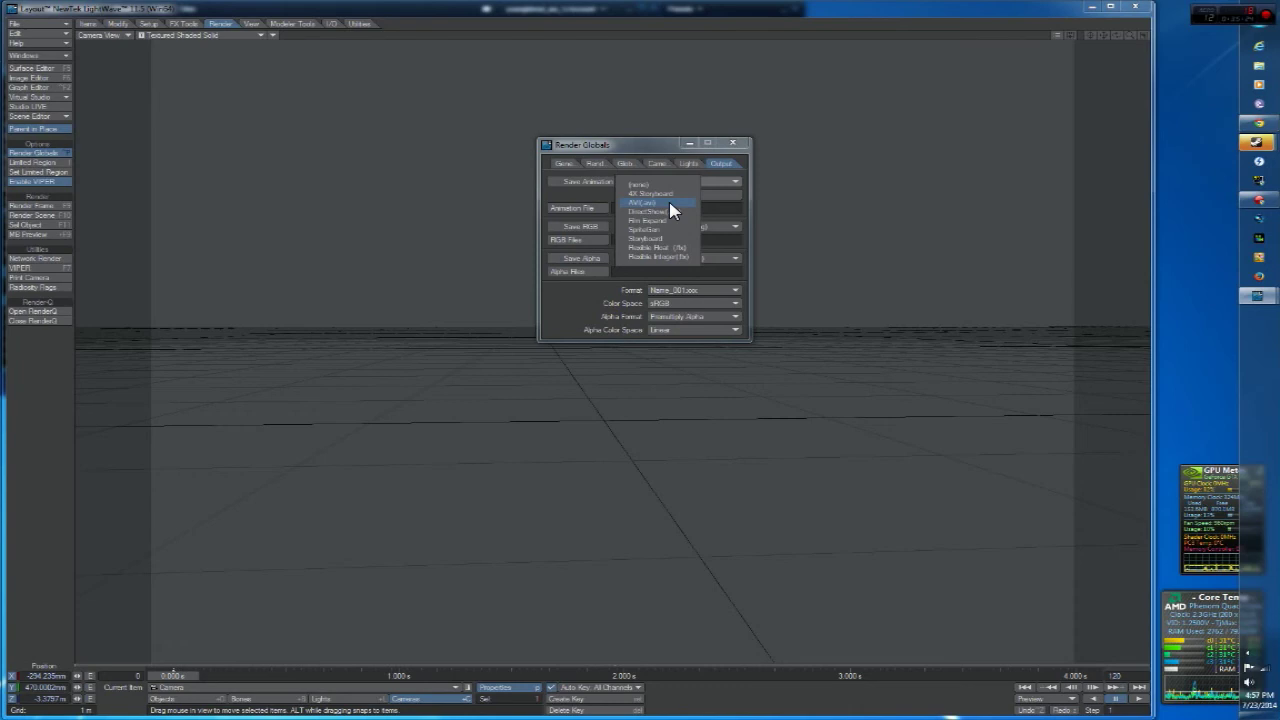
pyautogui.click(594, 190)
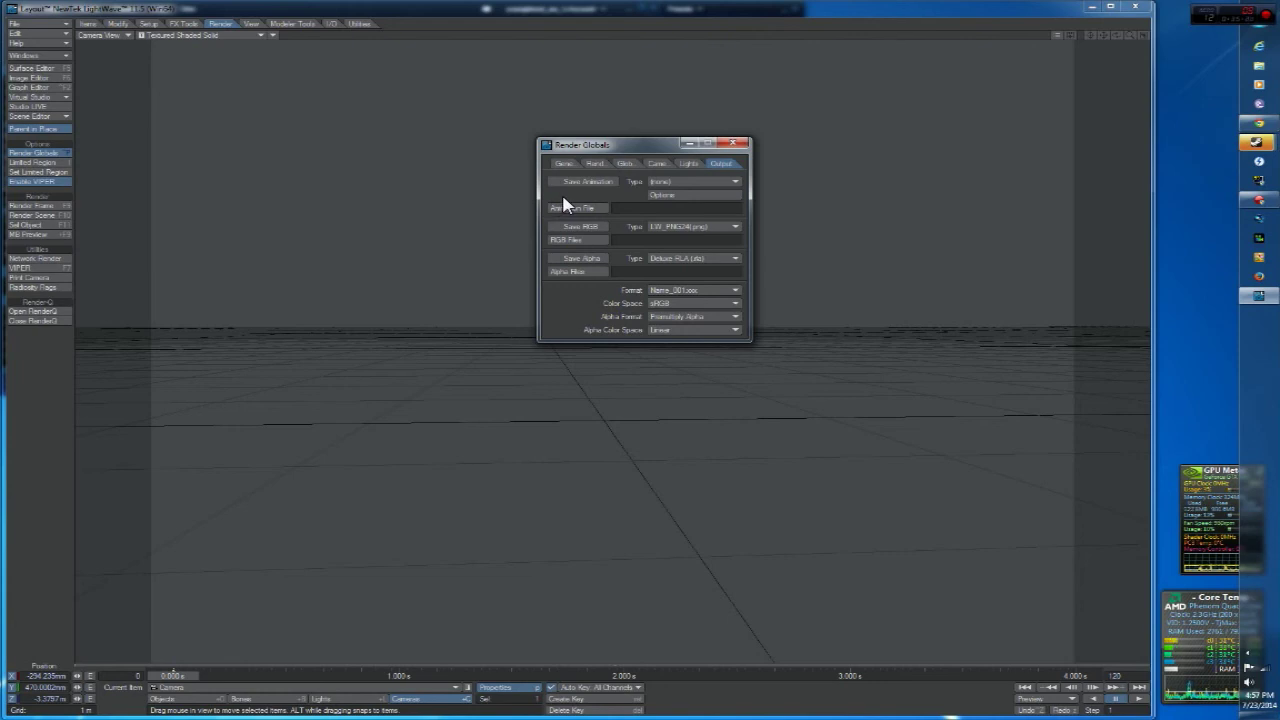
# Step: Set the animation output type to AVI with the Full Frames (Uncompressed) compressor
pyautogui.click(665, 183)
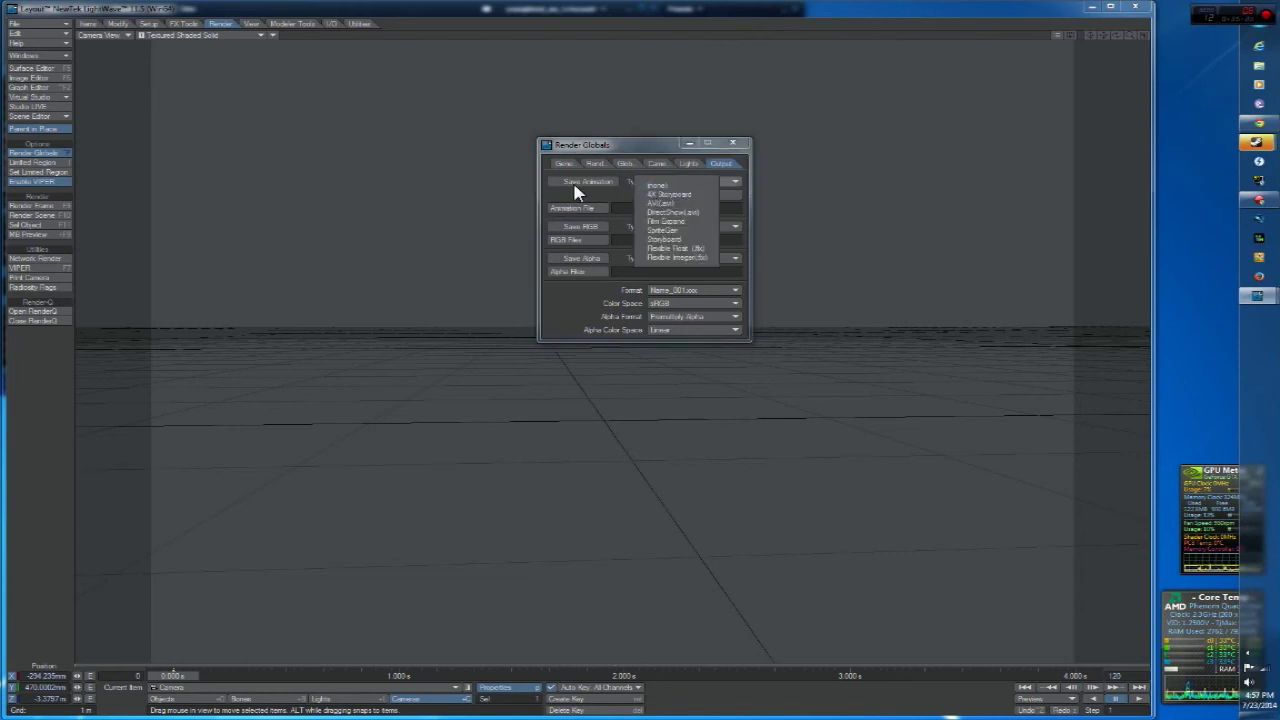
pyautogui.click(664, 203)
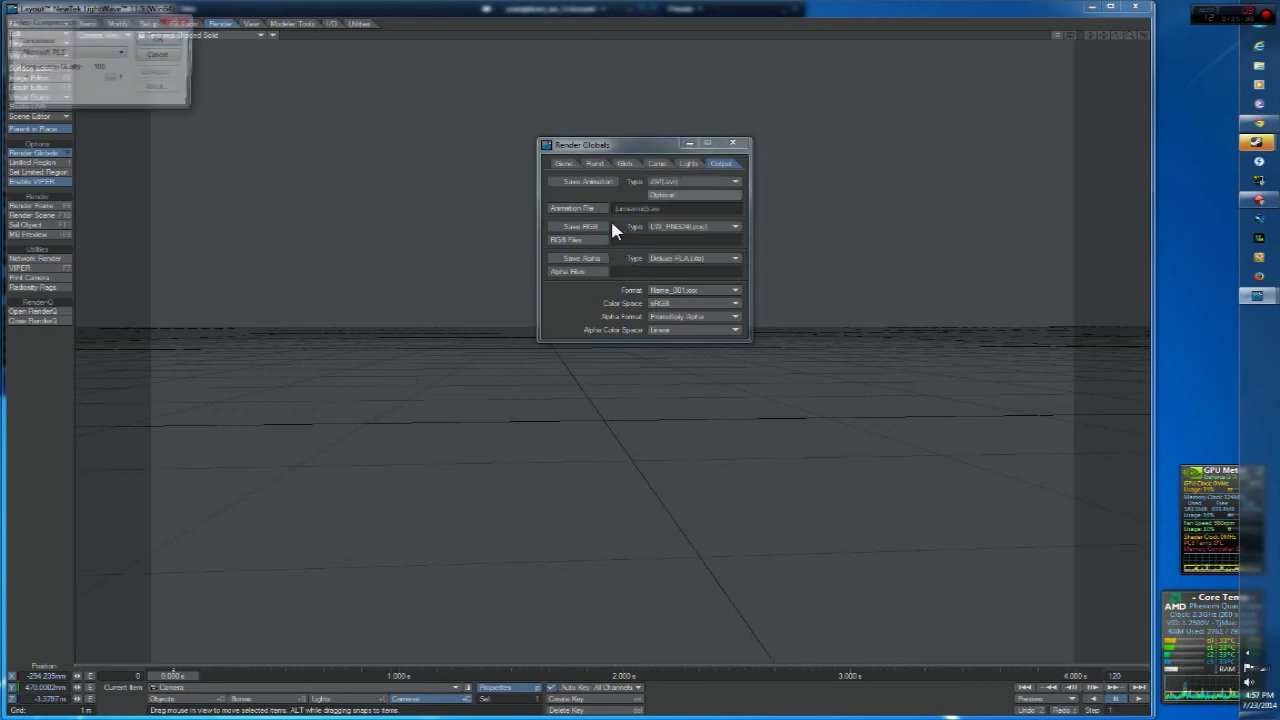
pyautogui.click(96, 53)
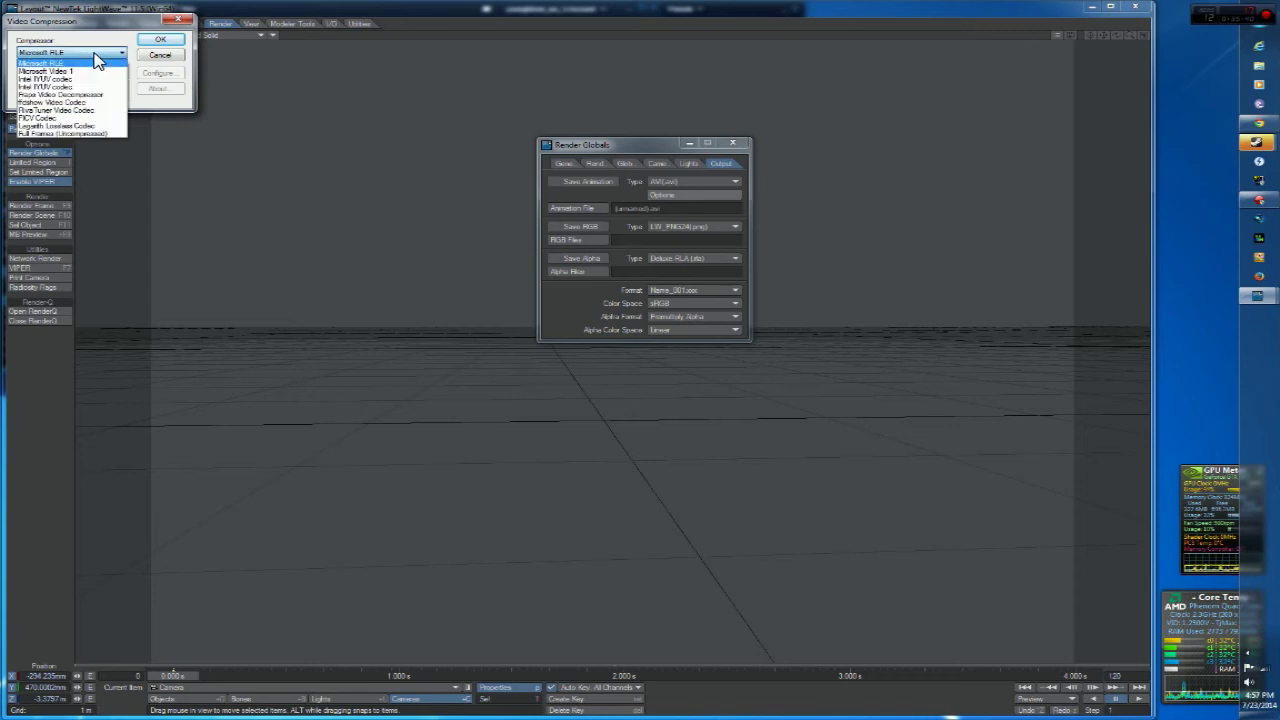
pyautogui.click(48, 135)
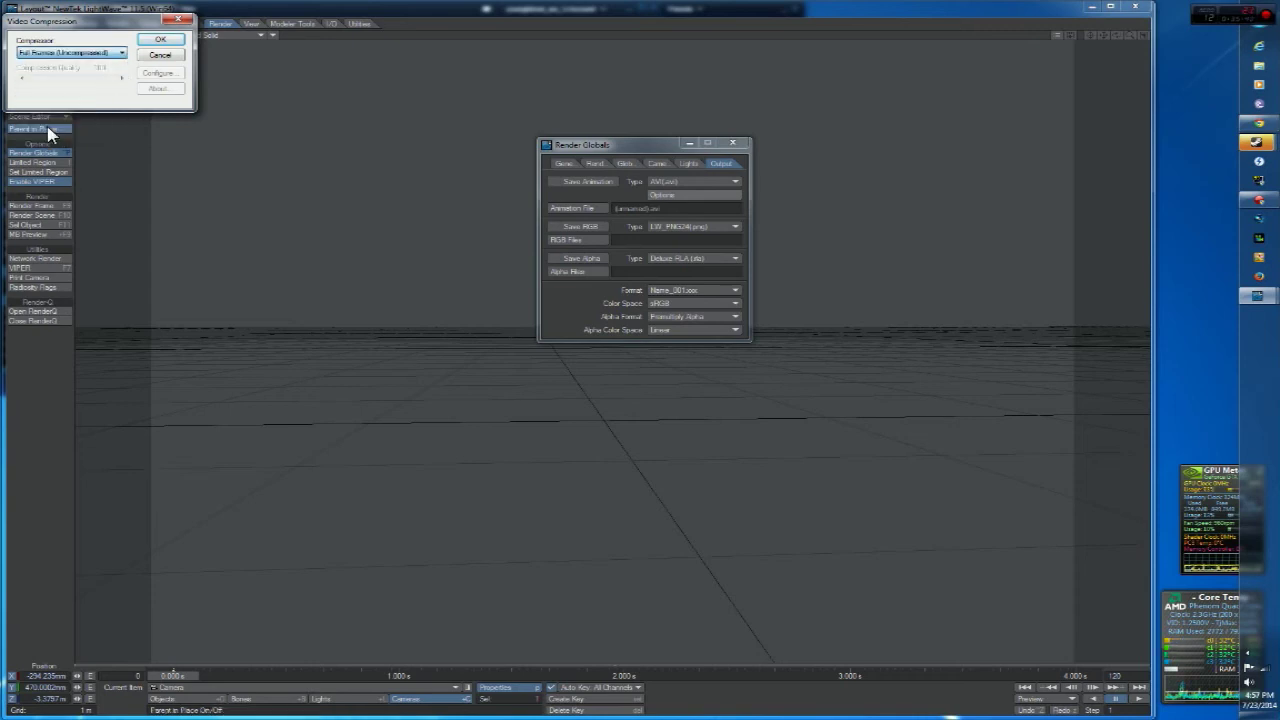
pyautogui.click(162, 41)
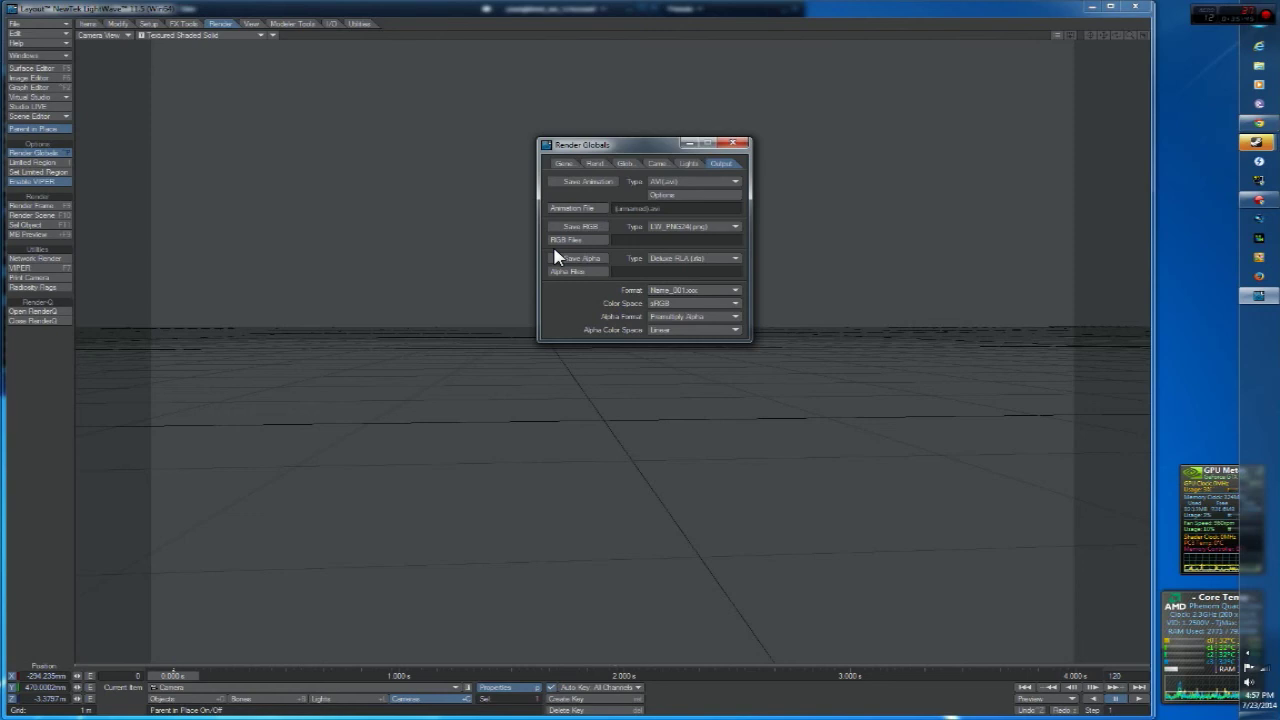
# Step: Switch to Windows Explorer and open the Finished folder inside Recordings on drive D
pyautogui.click(1270, 10)
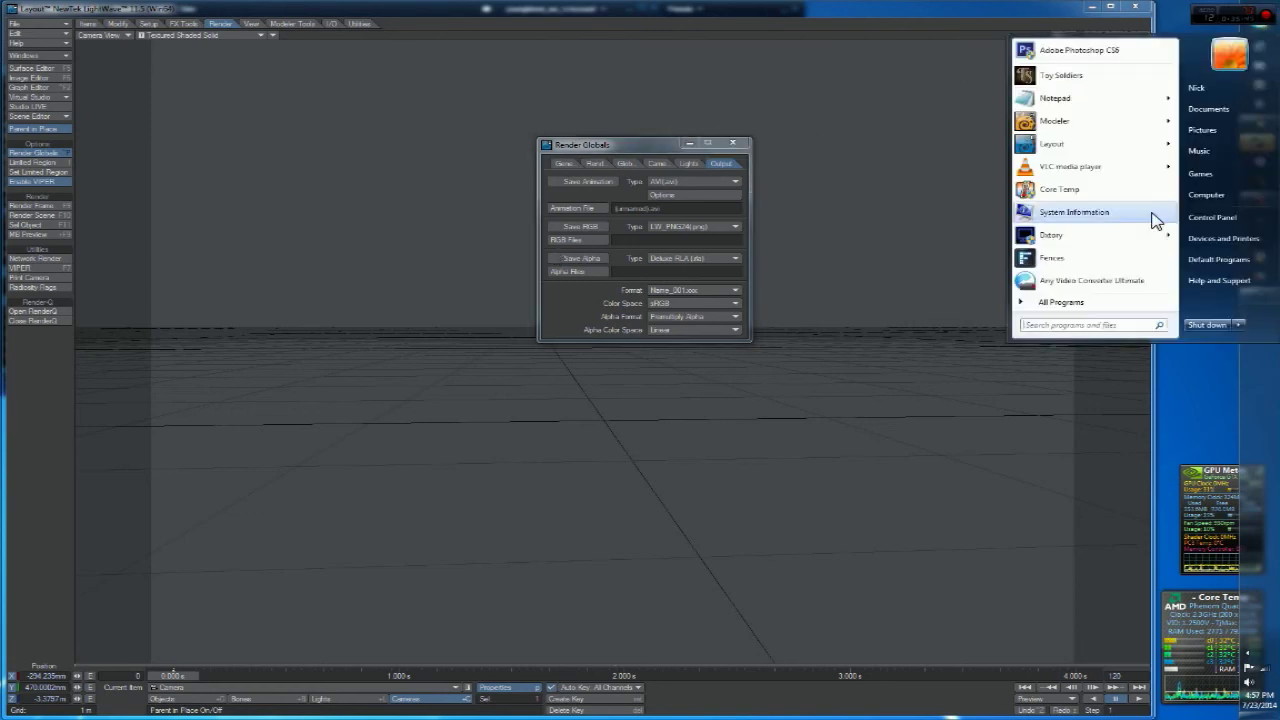
pyautogui.click(1206, 198)
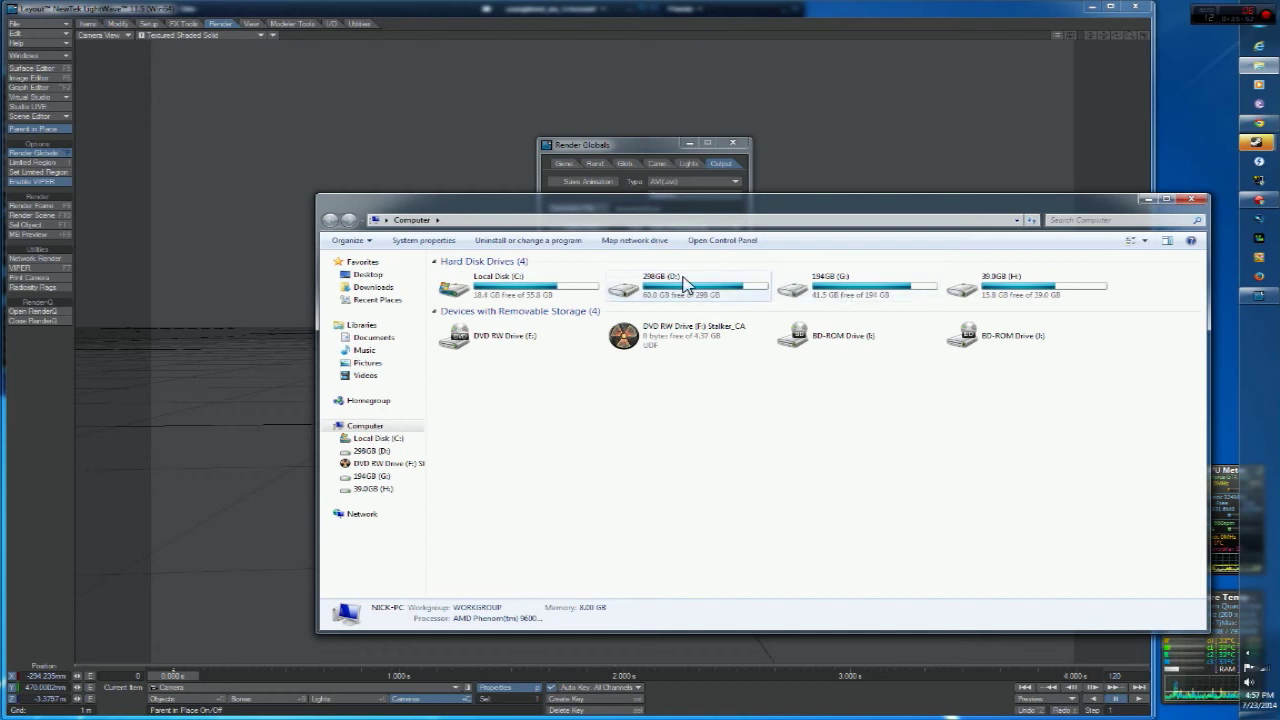
pyautogui.doubleClick(712, 290)
pyautogui.press('r')
pyautogui.press('Return')
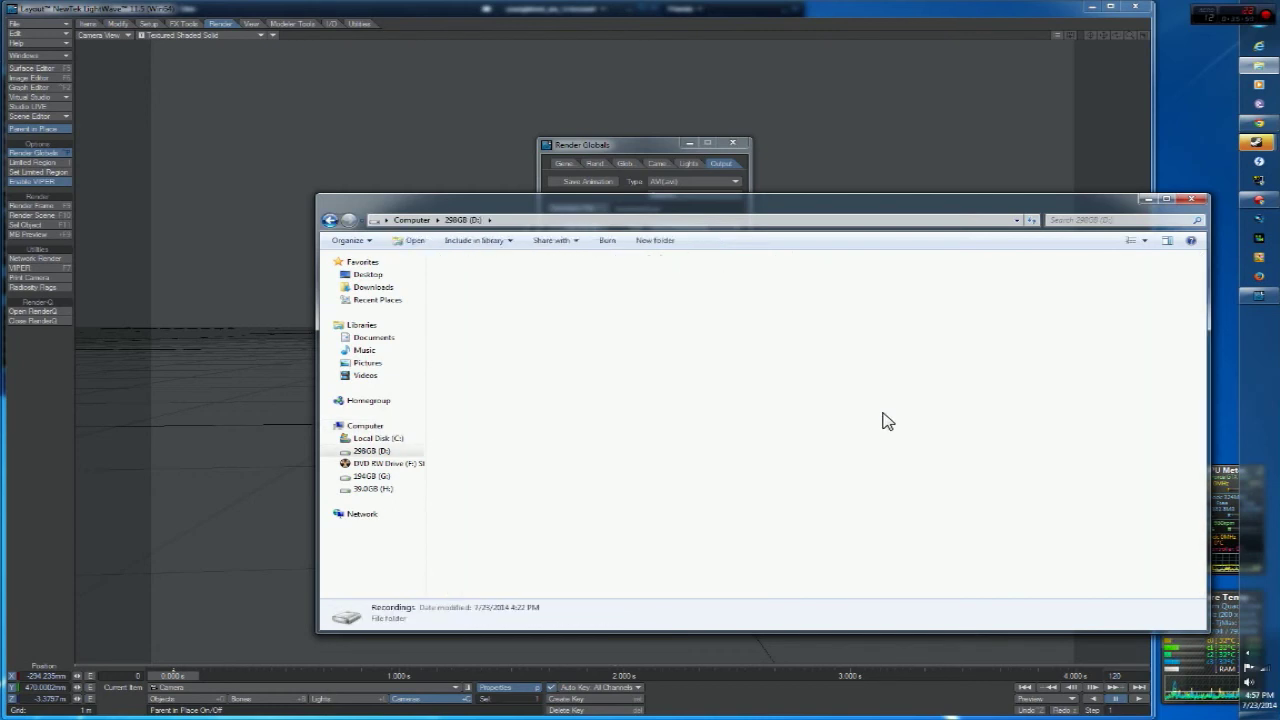
pyautogui.press('Return')
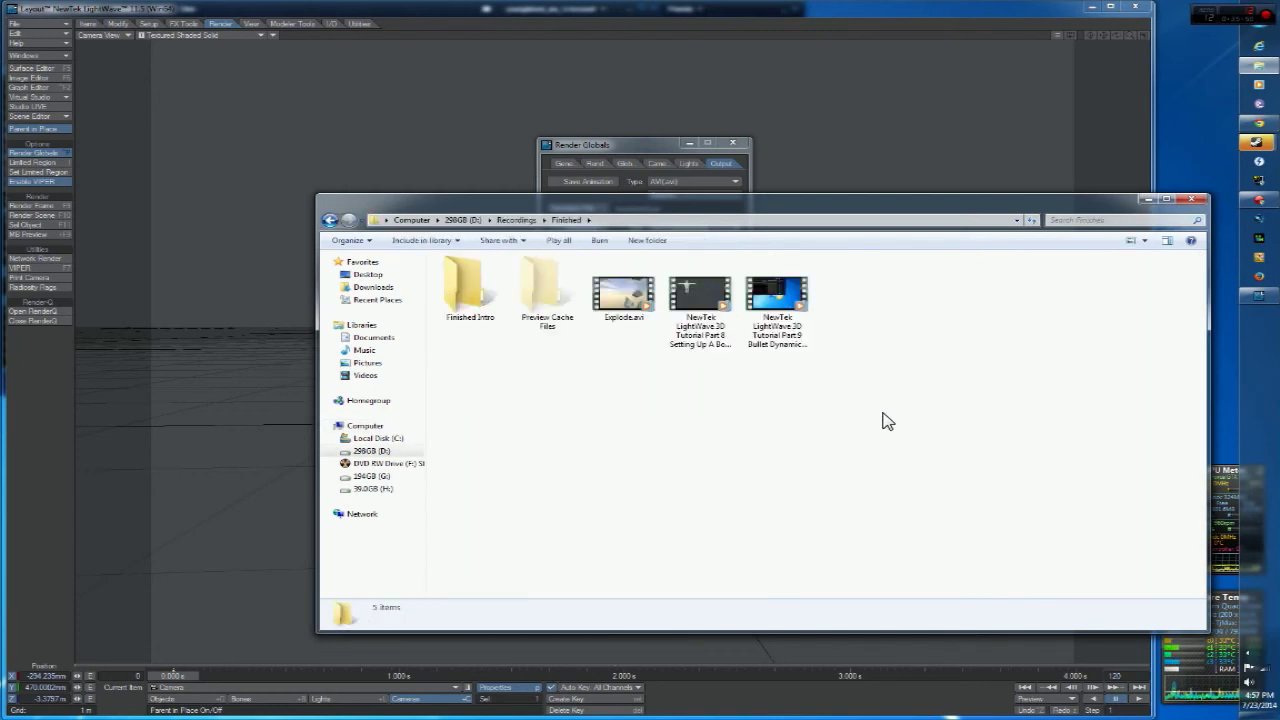
# Step: Check the details of Explode.avi, play it, and close the player and the folder window
pyautogui.click(628, 292)
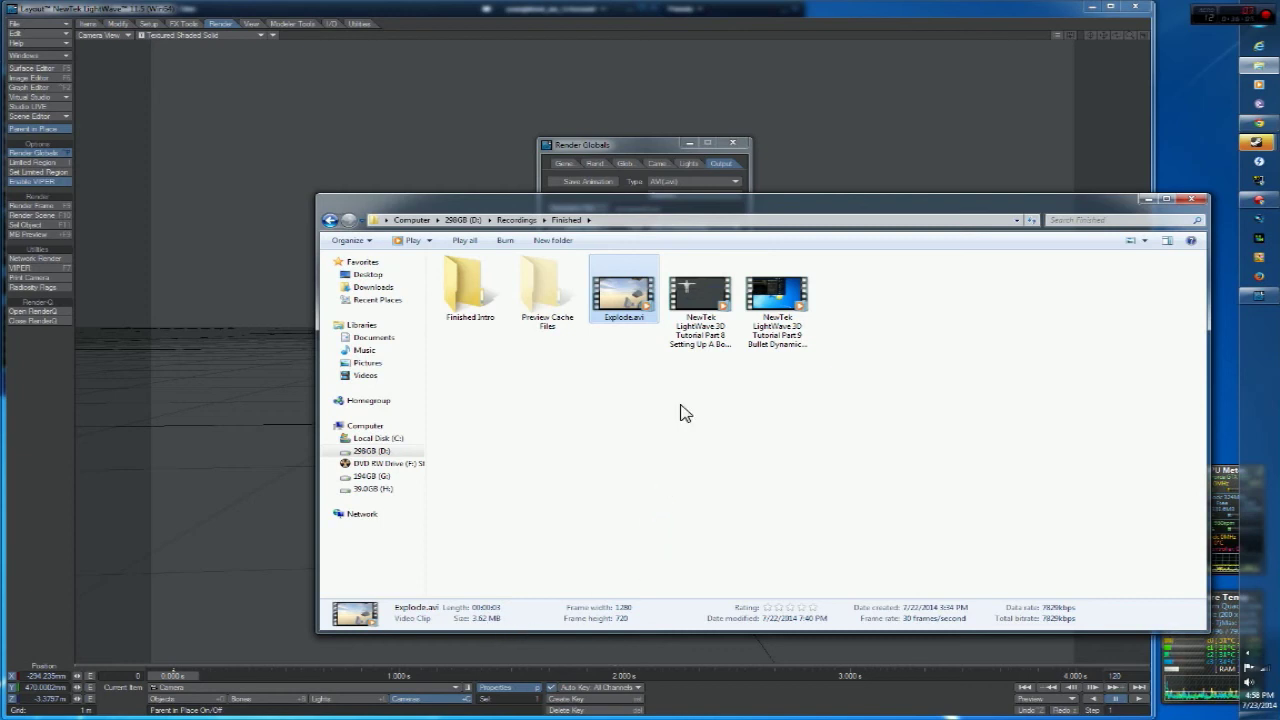
pyautogui.doubleClick(628, 294)
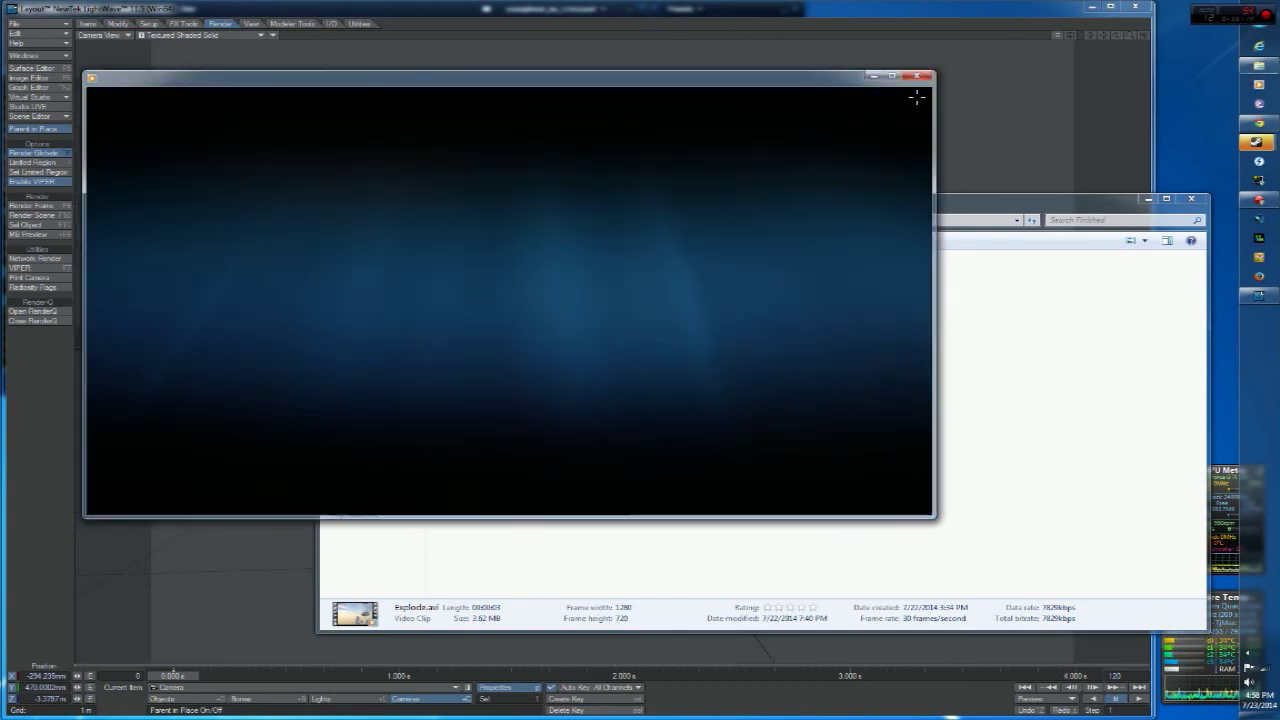
pyautogui.click(917, 76)
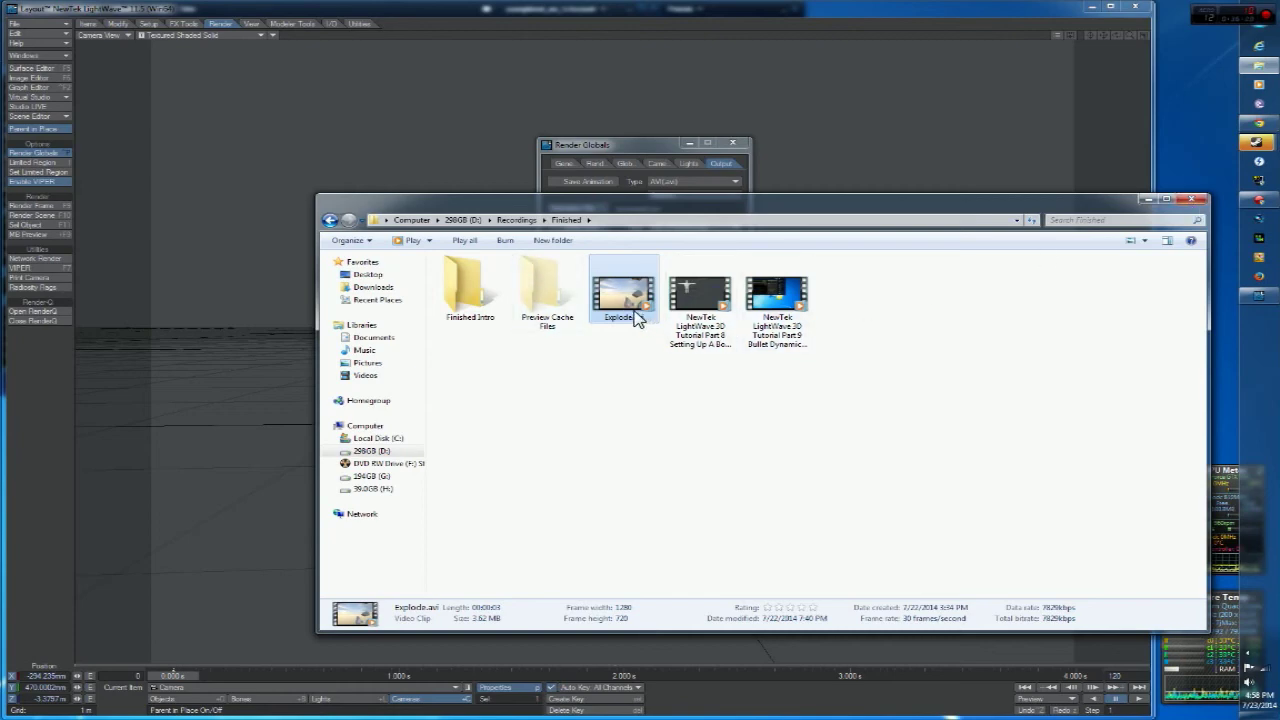
pyautogui.click(686, 451)
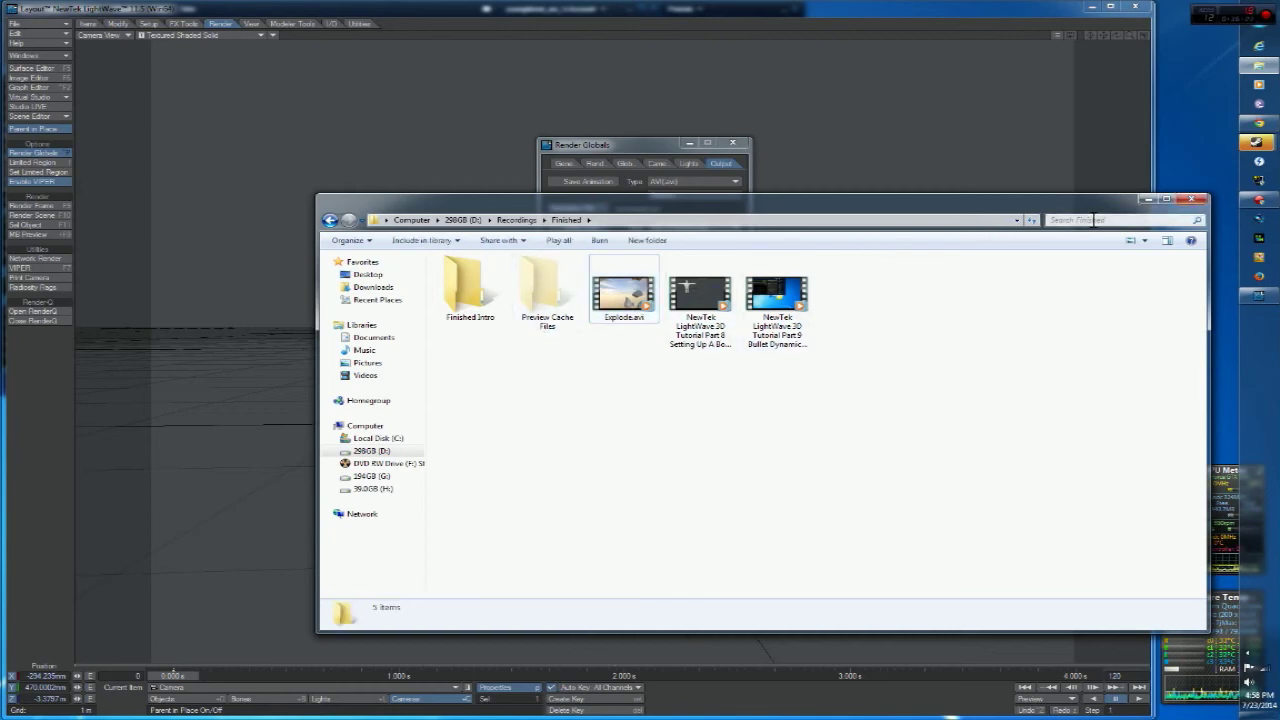
pyautogui.click(1190, 200)
# Step: Review the AVI compressor choices in the animation options, keeping Full Frames (Uncompressed)
pyautogui.moveTo(605, 144); pyautogui.dragTo(560, 157)
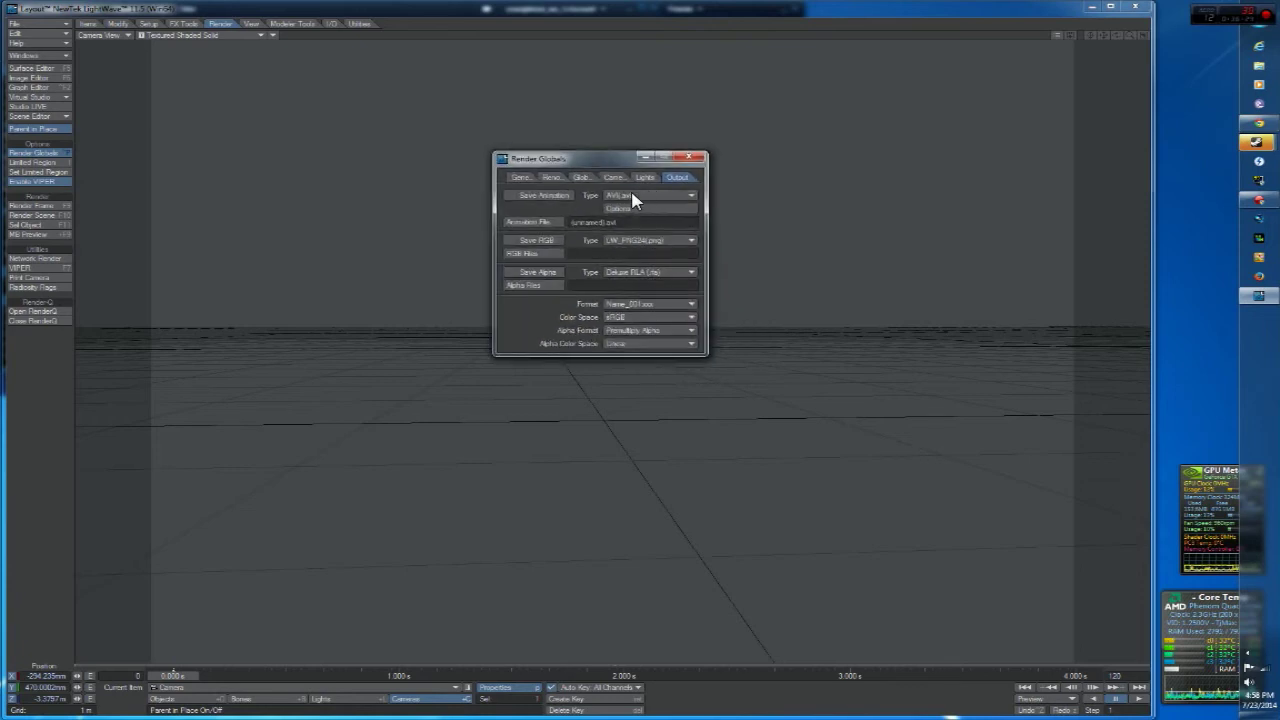
pyautogui.click(625, 215)
pyautogui.click(55, 56)
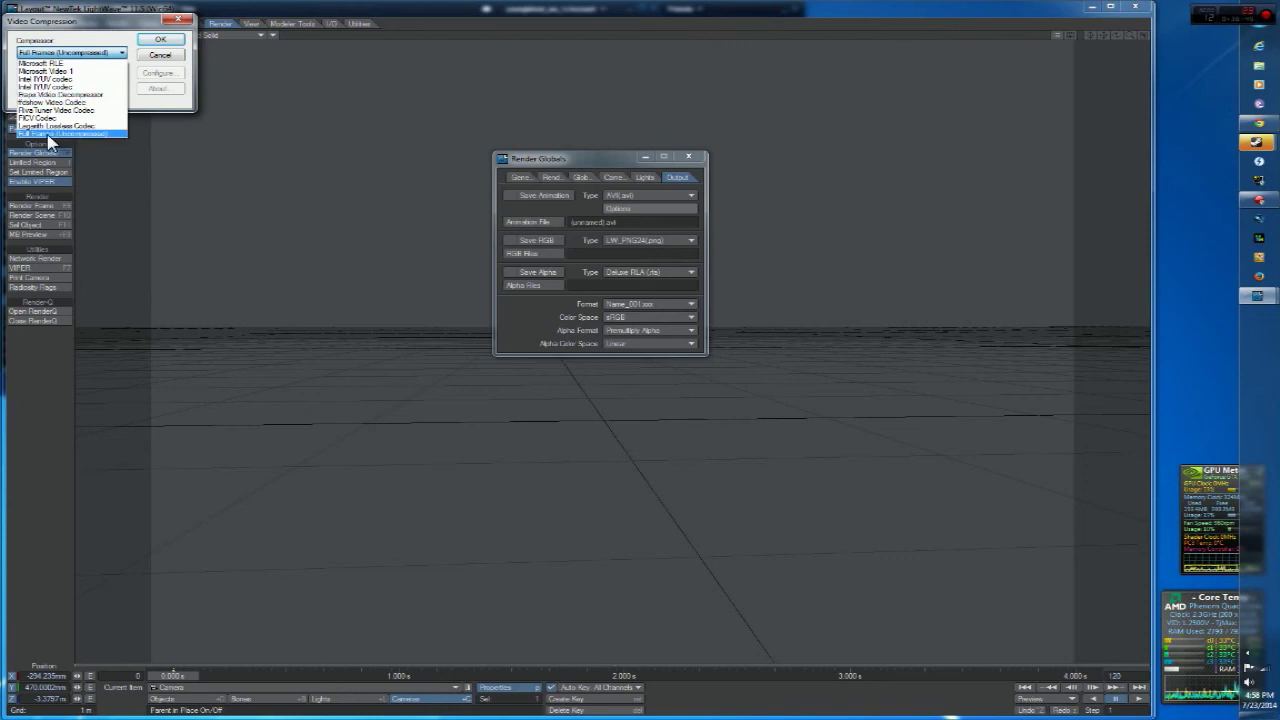
pyautogui.click(52, 133)
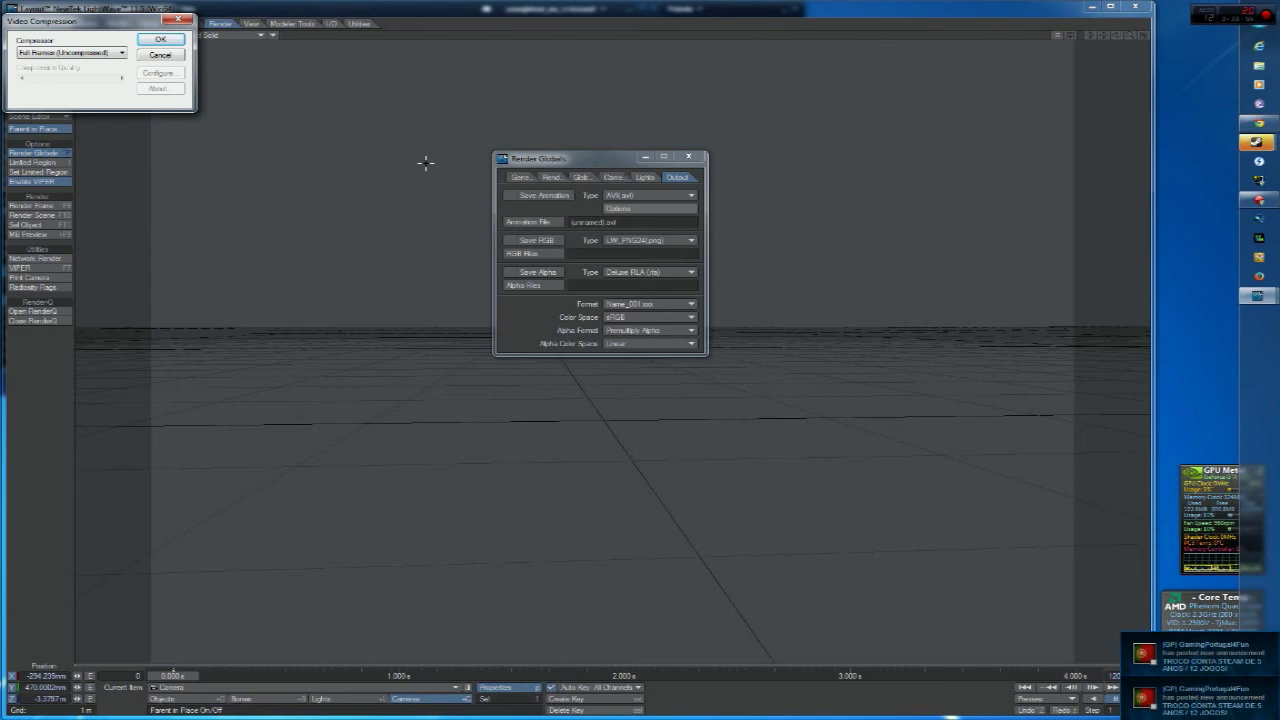
pyautogui.press('Return')
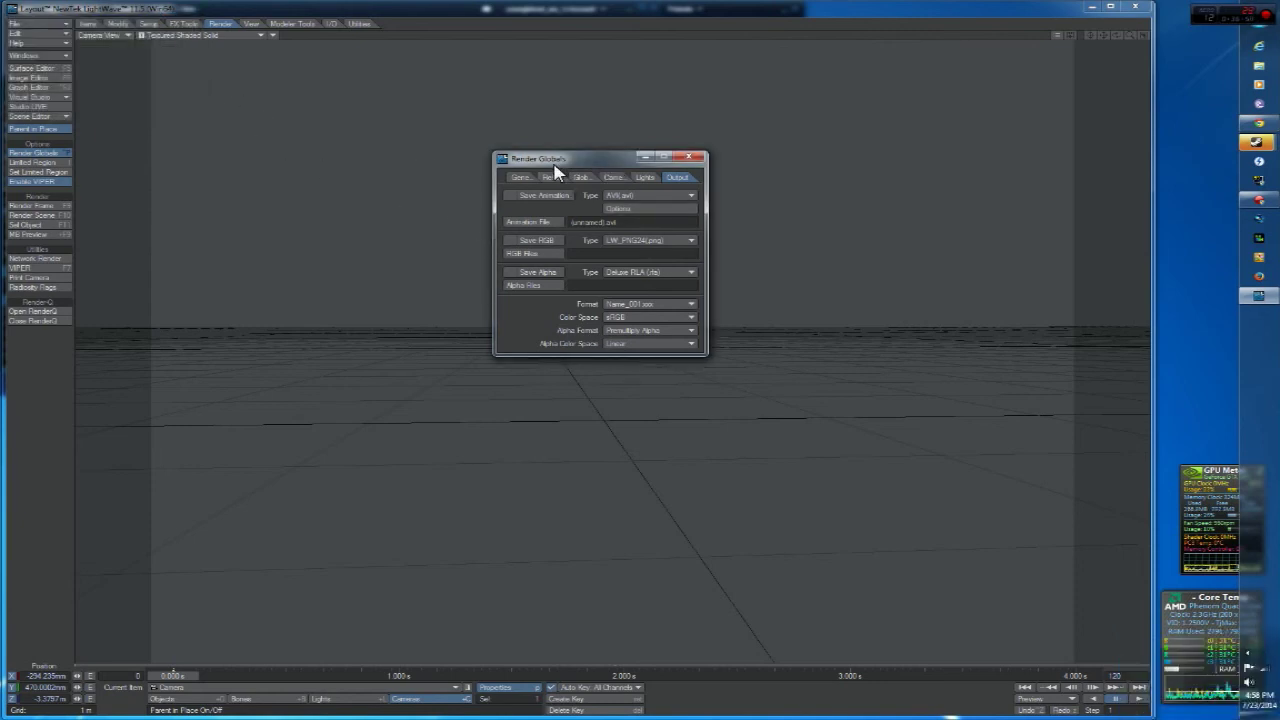
pyautogui.moveTo(551, 163); pyautogui.dragTo(521, 166)
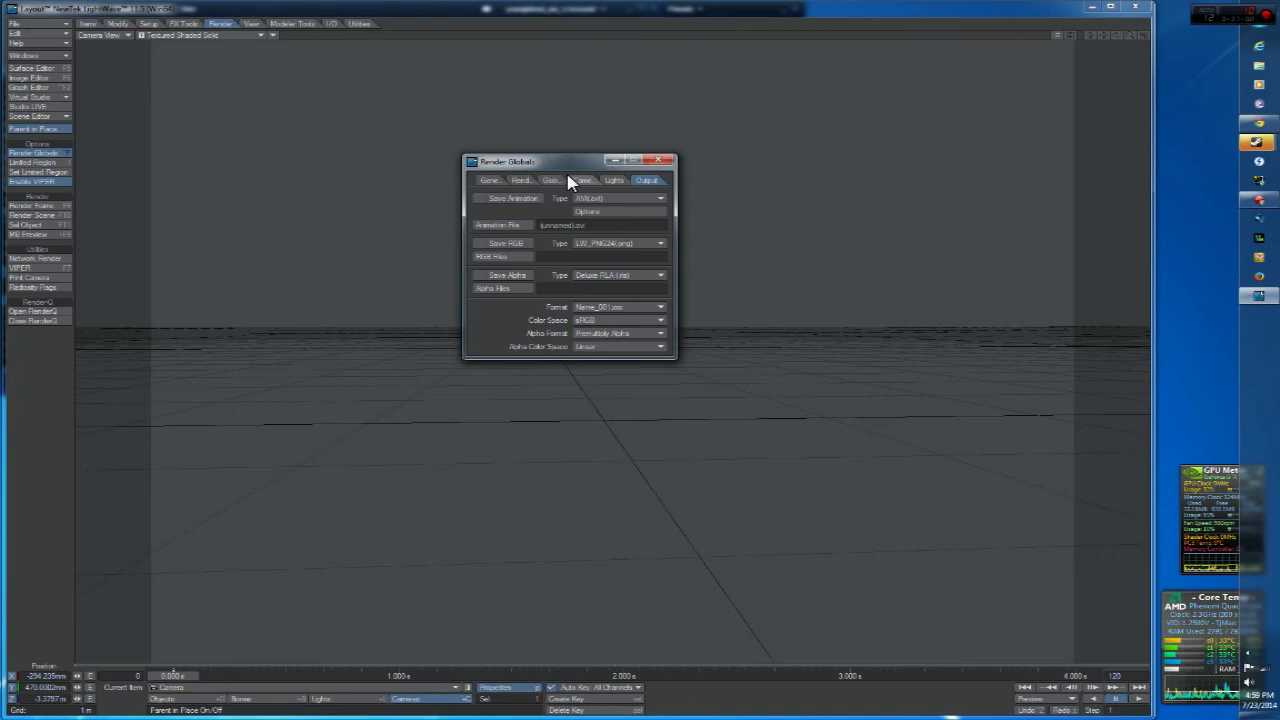
pyautogui.moveTo(551, 163); pyautogui.dragTo(598, 179)
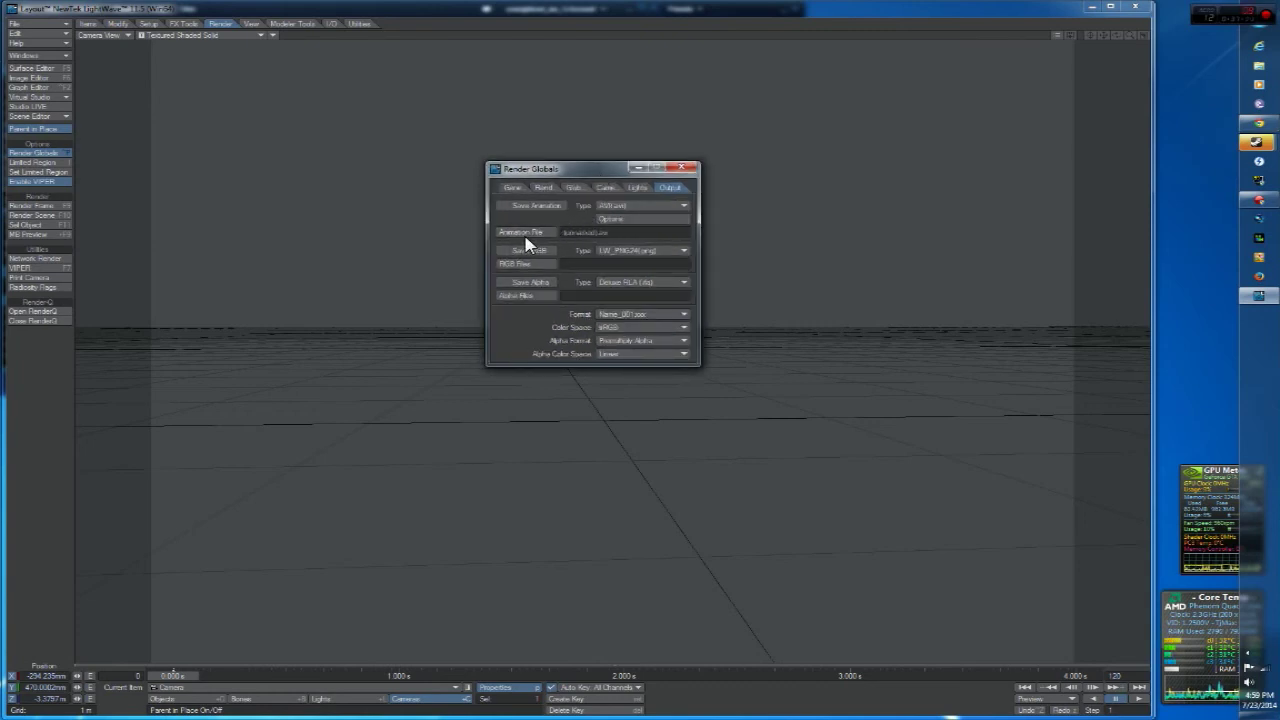
pyautogui.click(640, 205)
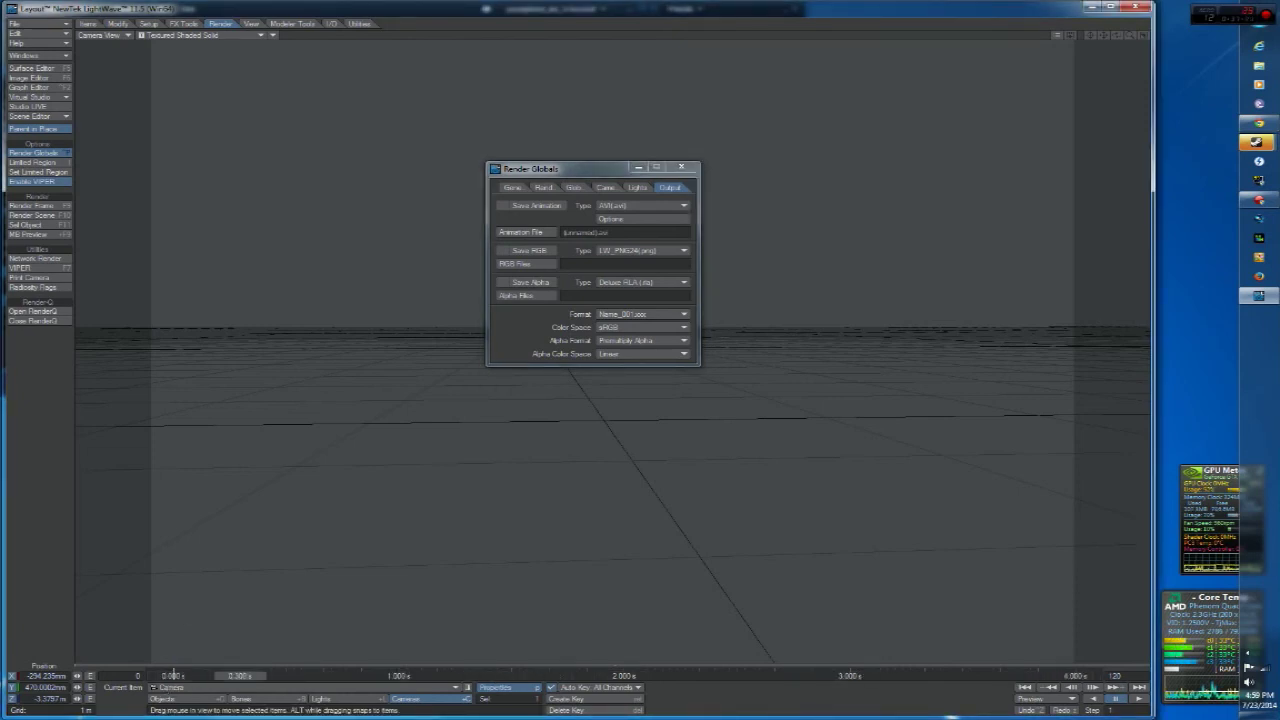
# Step: Review the file type choices for saving RGB images, keeping LW_PNG24(.png)
pyautogui.click(635, 250)
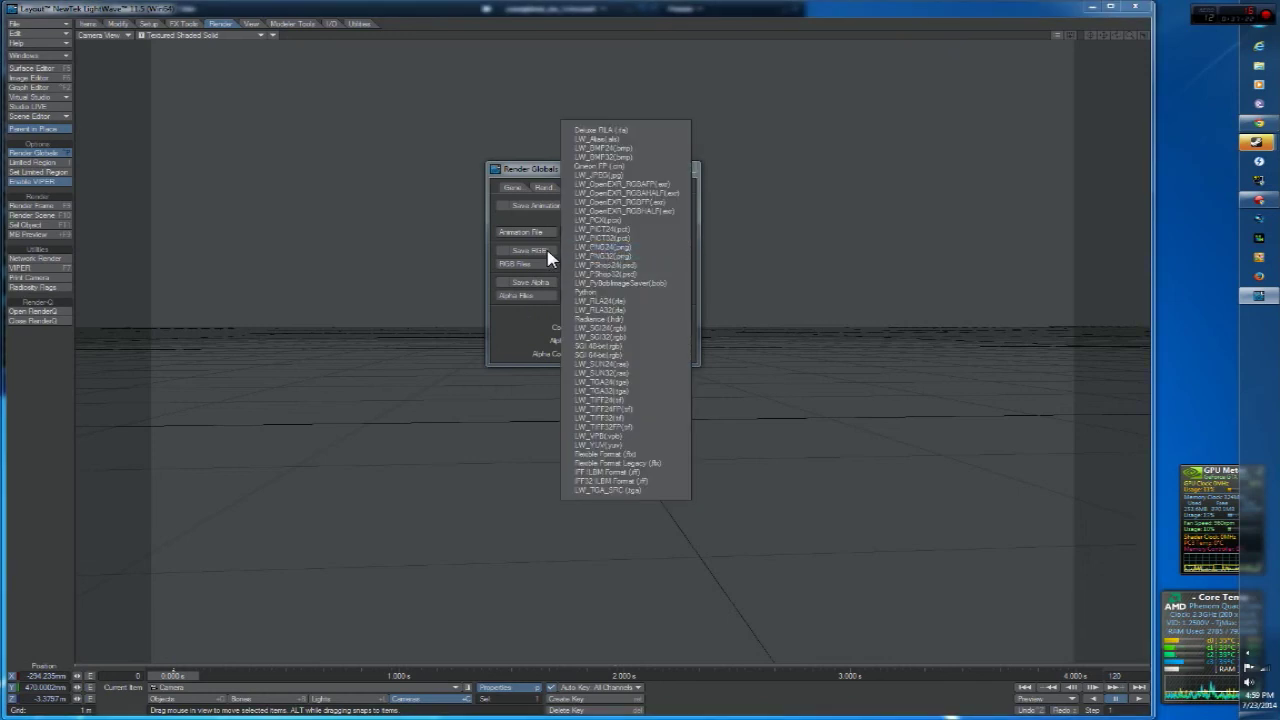
pyautogui.click(576, 247)
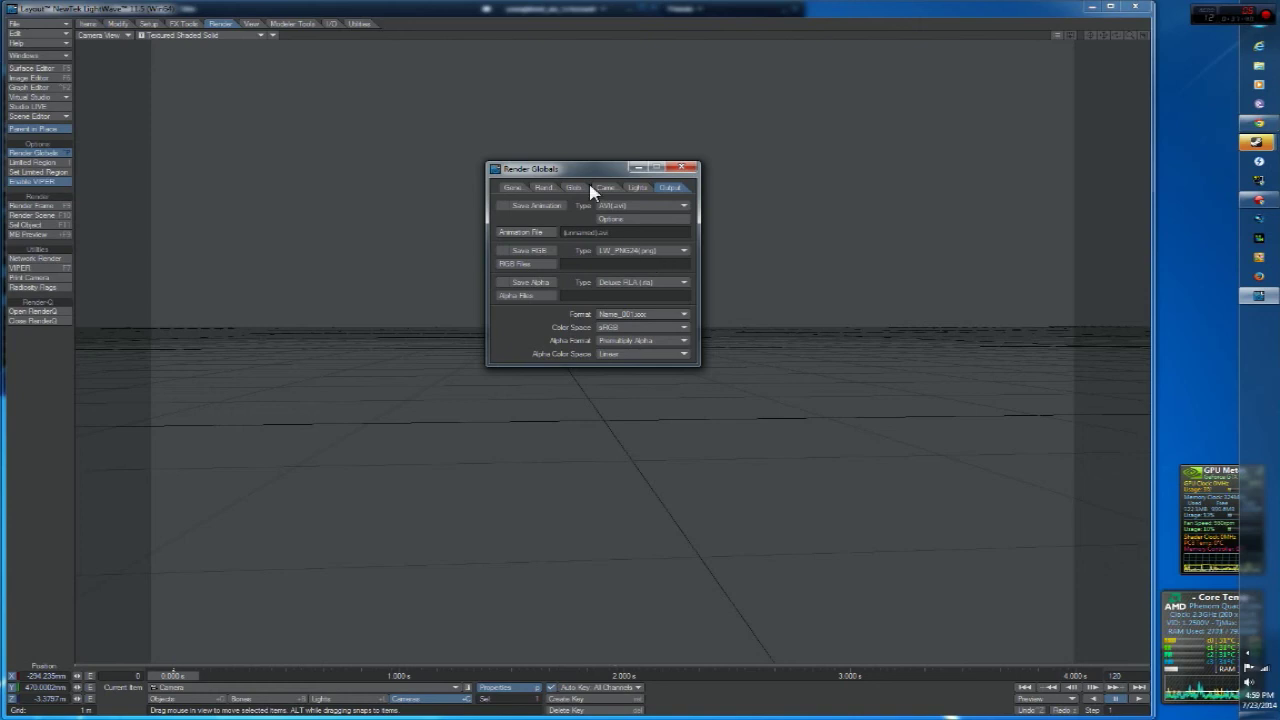
pyautogui.moveTo(589, 171); pyautogui.dragTo(665, 178)
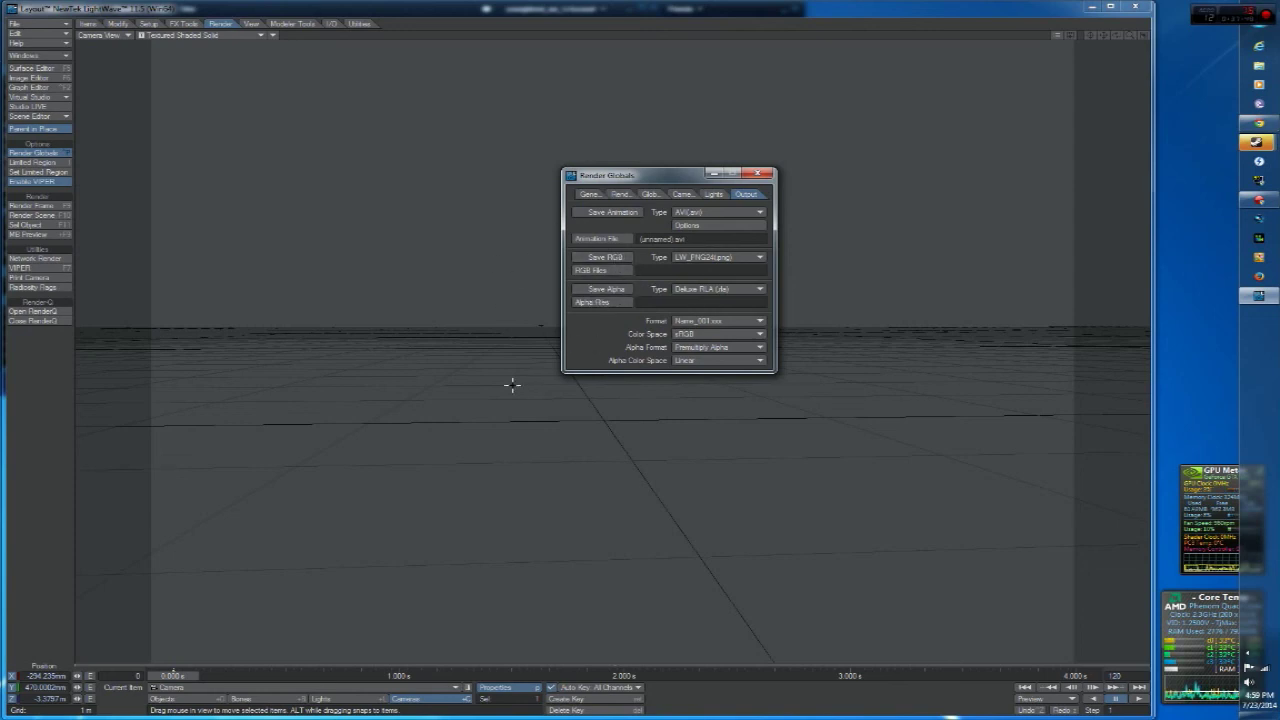
# Step: Scrub the time slider forward along the timeline to 2.000 s
pyautogui.moveTo(176, 678); pyautogui.dragTo(217, 676)
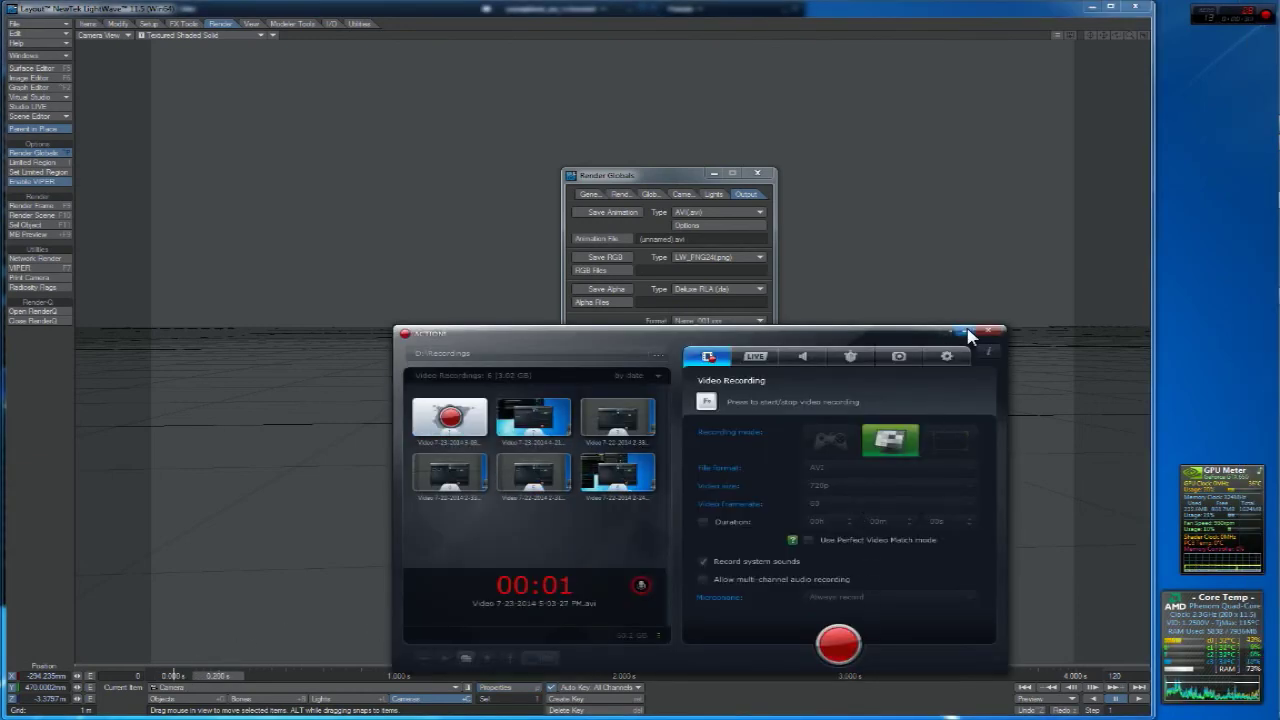
pyautogui.click(964, 332)
pyautogui.moveTo(670, 176); pyautogui.dragTo(629, 148)
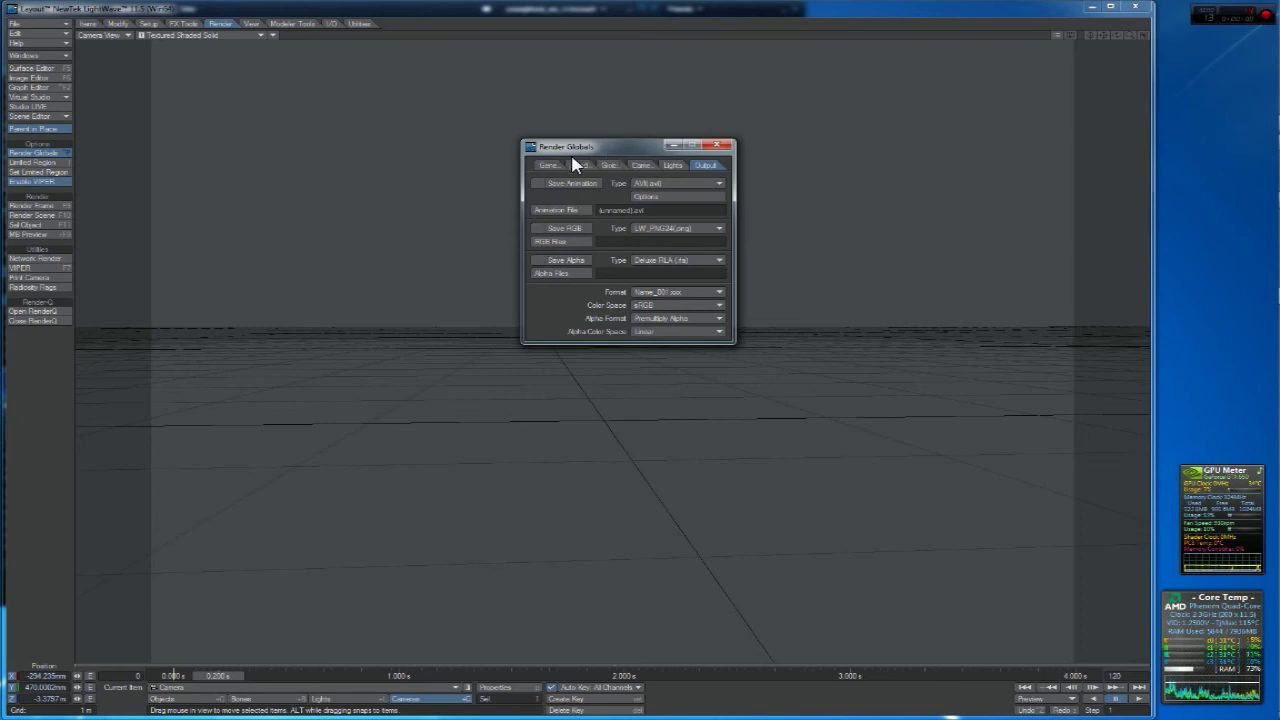
pyautogui.moveTo(572, 150); pyautogui.dragTo(538, 154)
pyautogui.moveTo(218, 680); pyautogui.dragTo(300, 676)
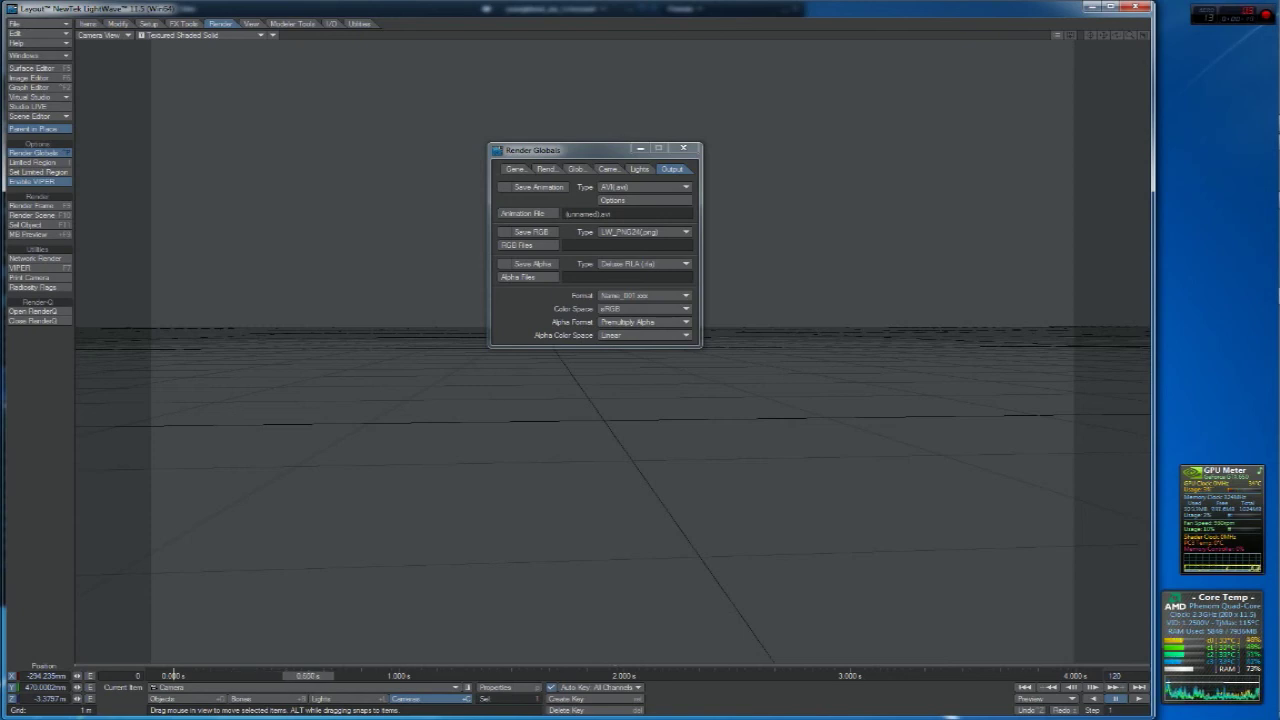
pyautogui.moveTo(308, 676); pyautogui.dragTo(623, 676)
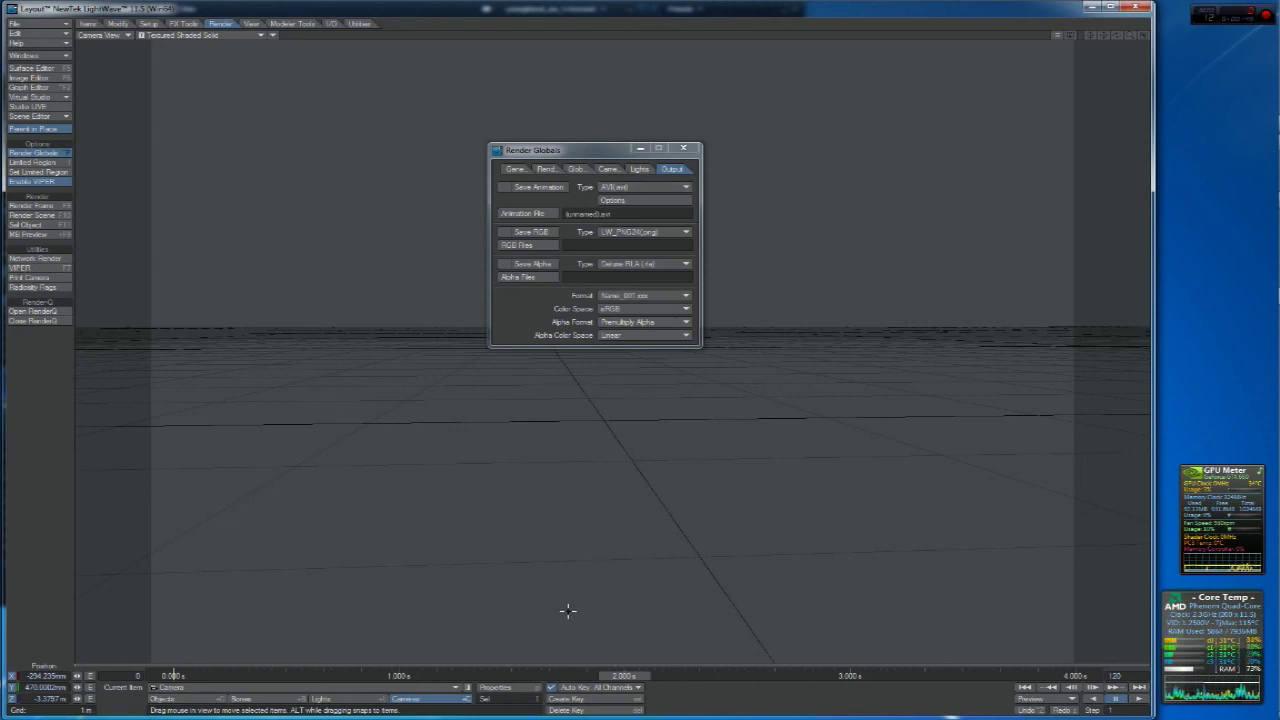
# Step: Review the available animation output types, keeping AVI(.avi)
pyautogui.click(630, 188)
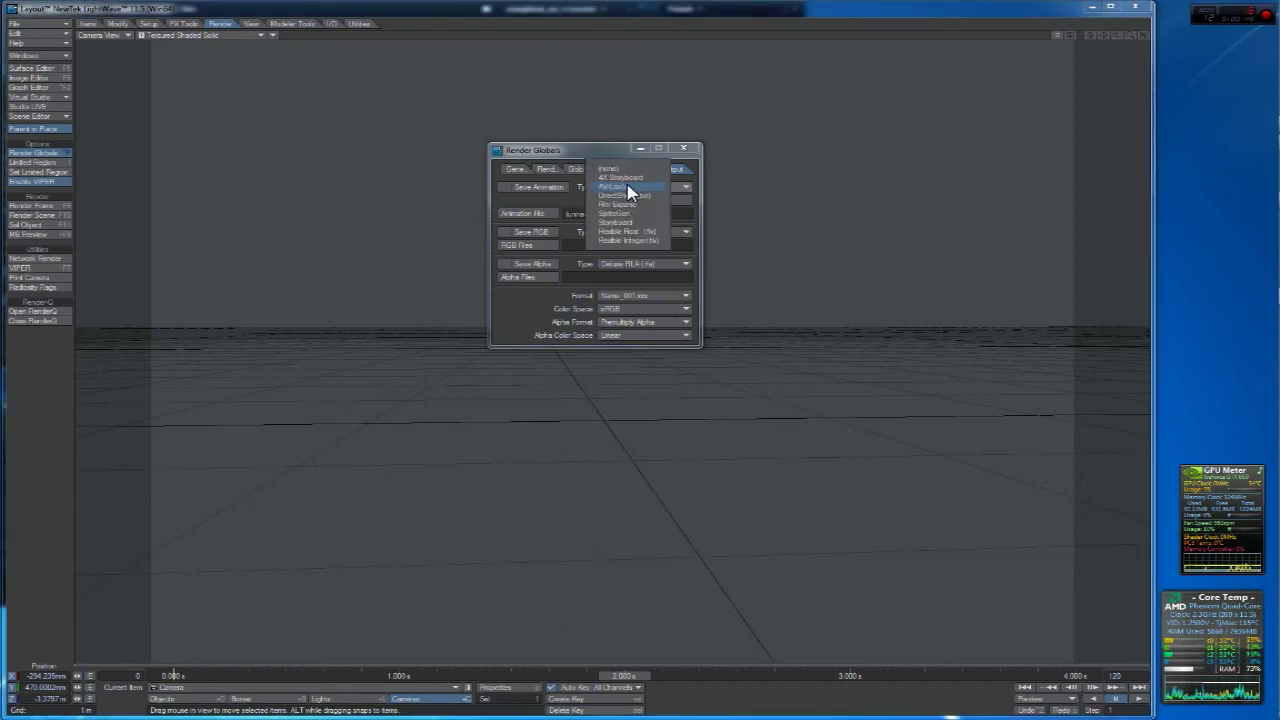
pyautogui.click(627, 187)
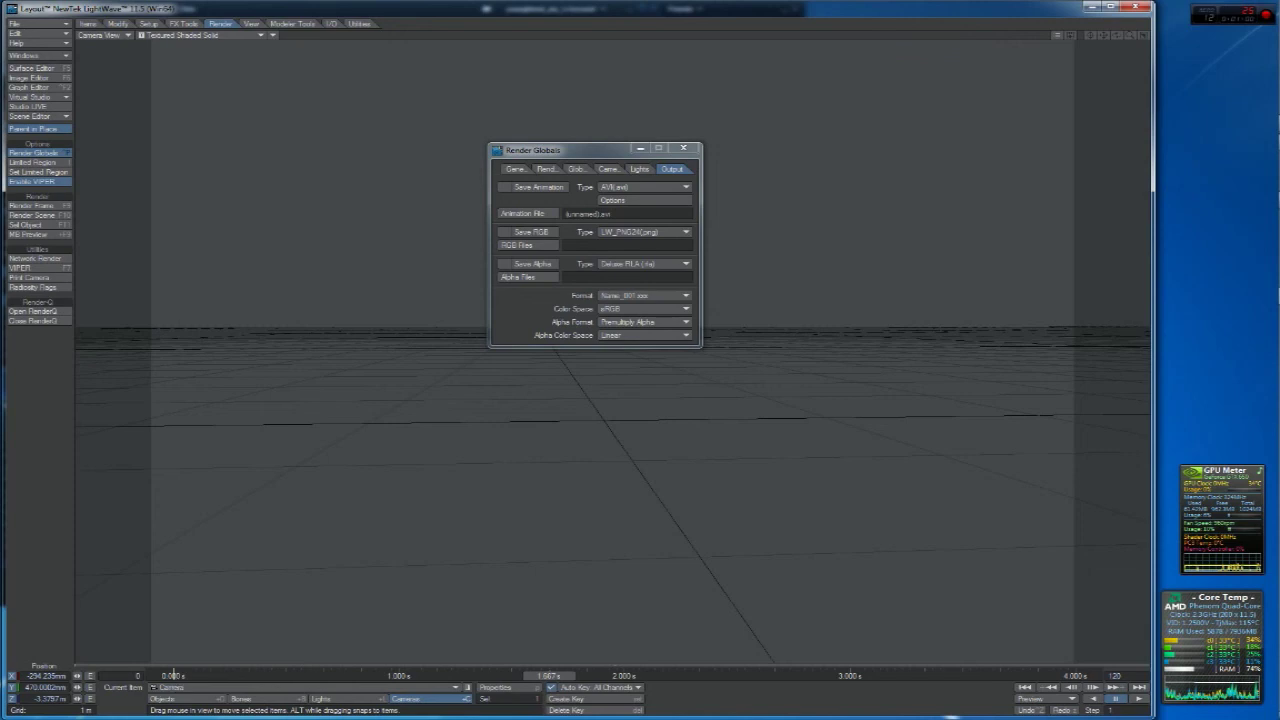
pyautogui.moveTo(1255, 135)
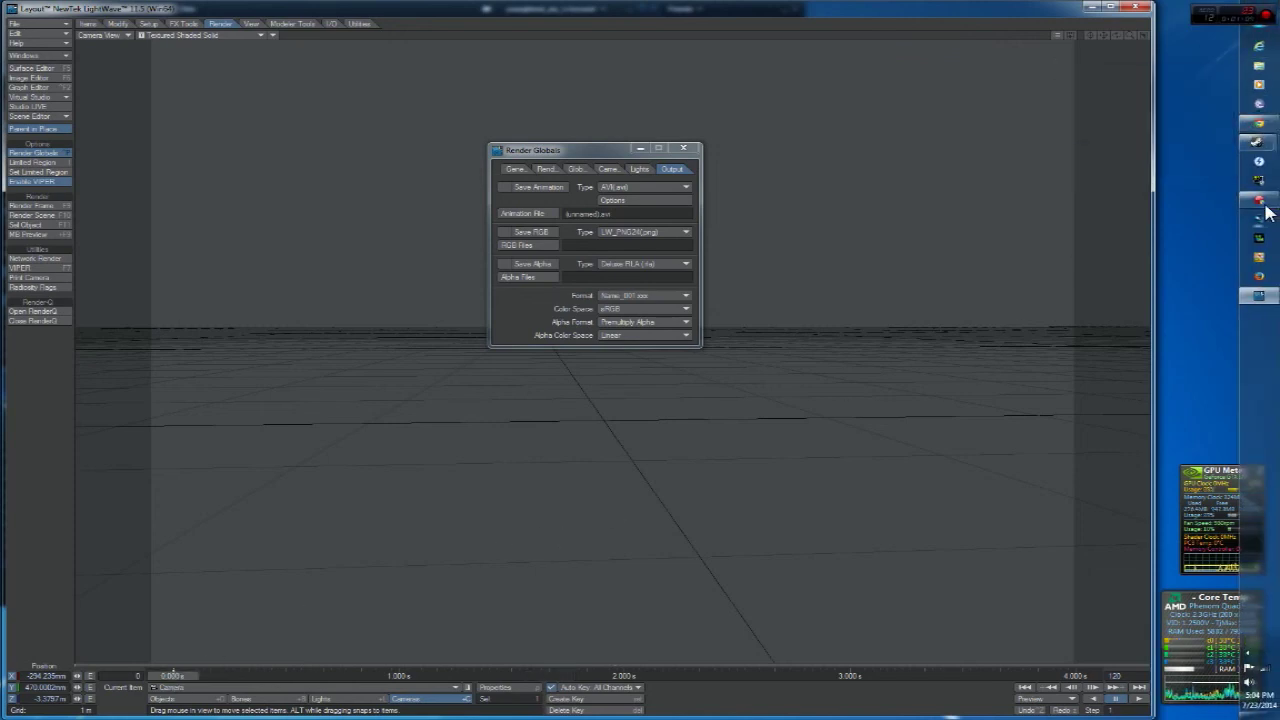
pyautogui.moveTo(1268, 295)
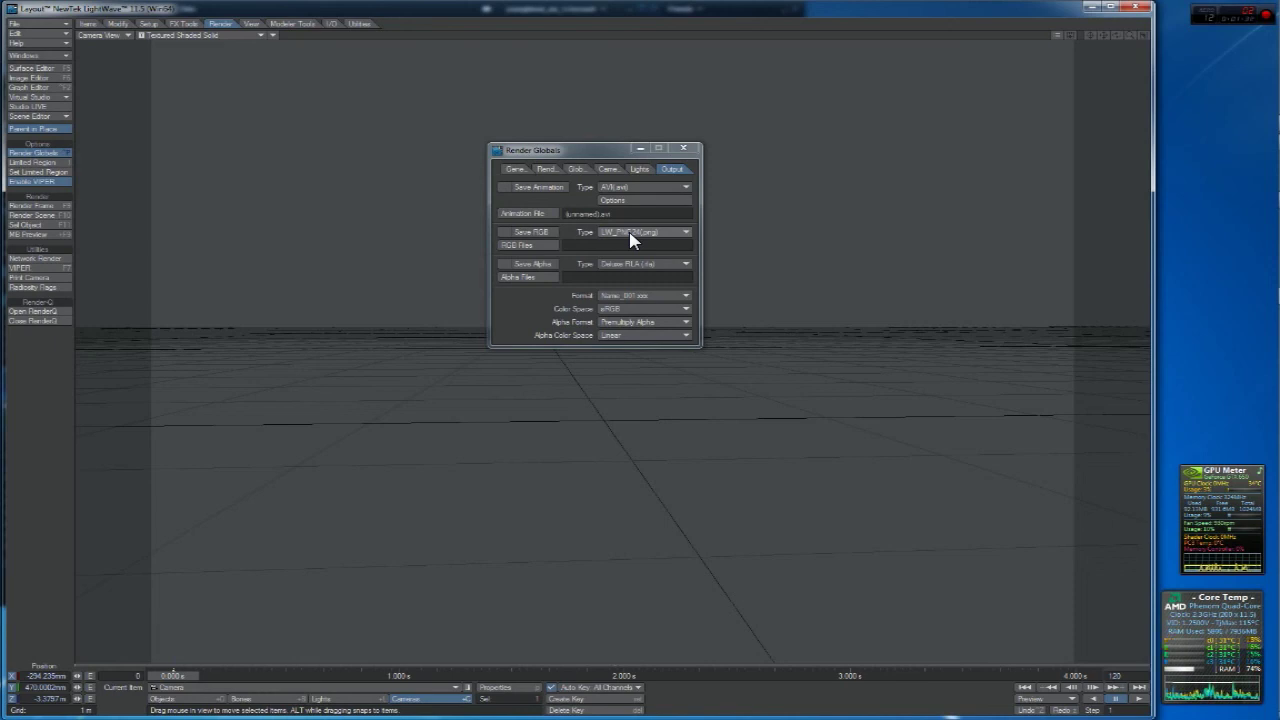
pyautogui.moveTo(598, 150); pyautogui.dragTo(569, 179)
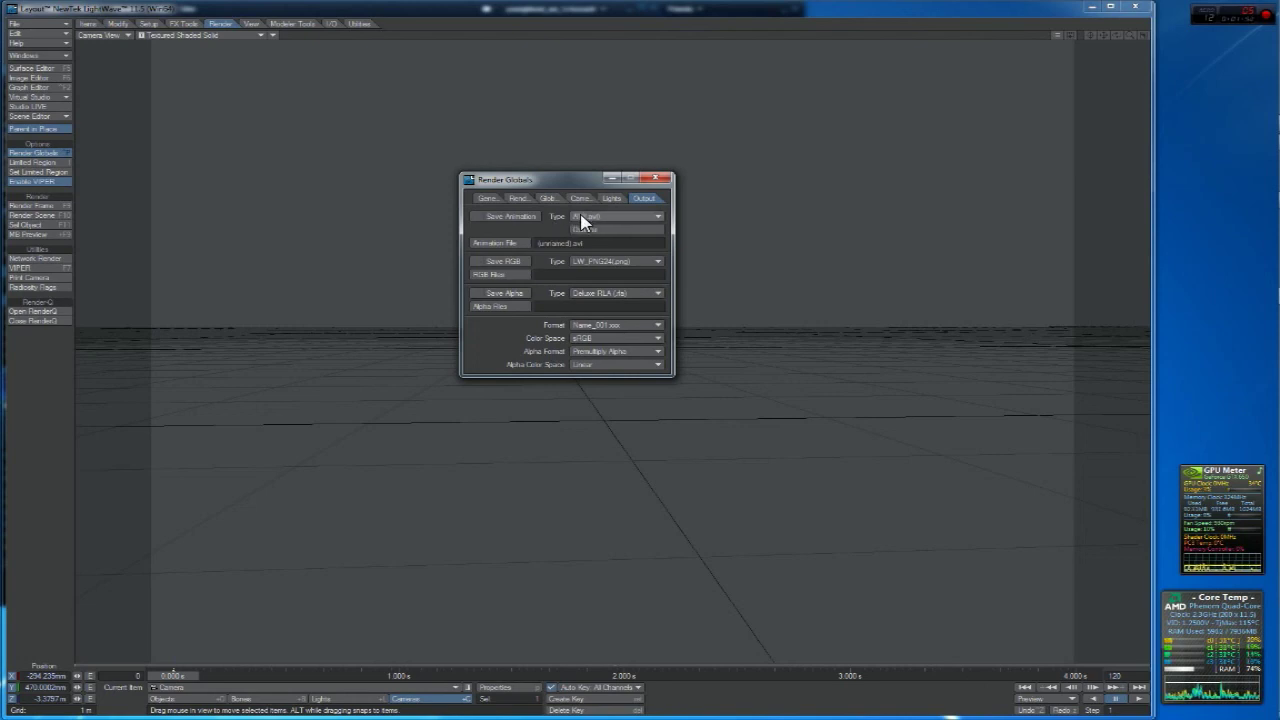
pyautogui.moveTo(562, 180); pyautogui.dragTo(582, 180)
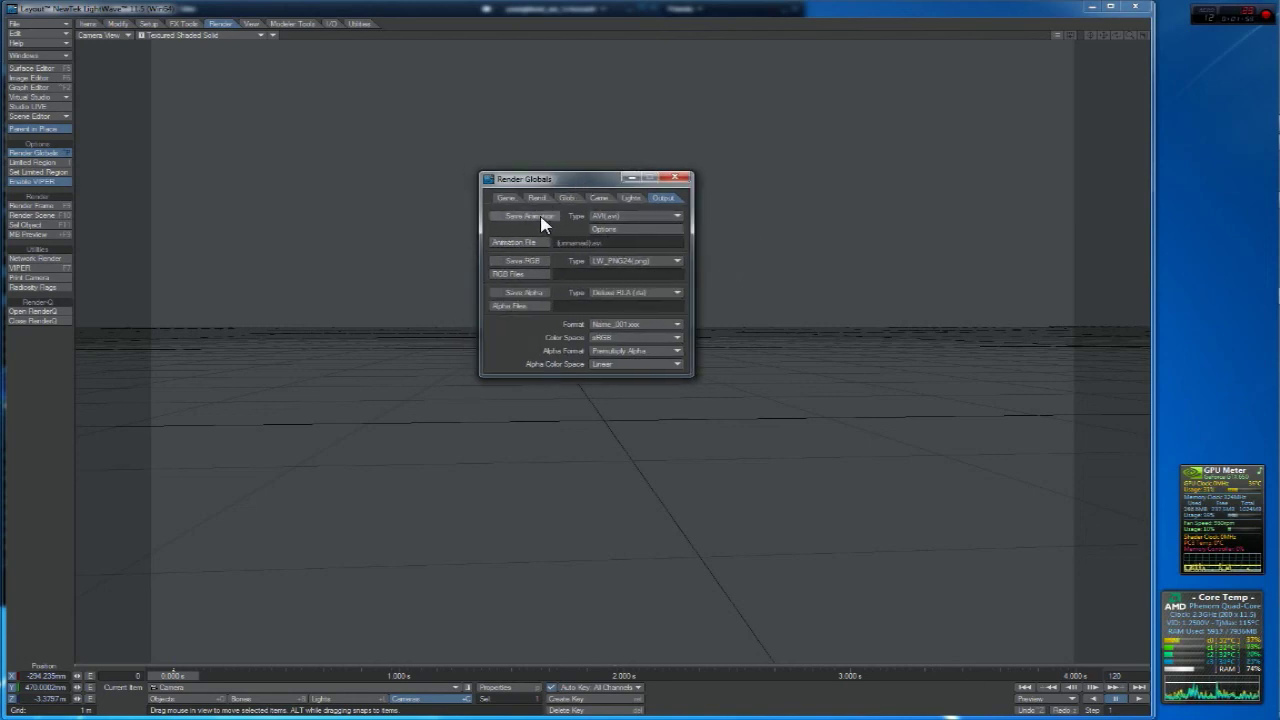
# Step: Look over the Video Compression codecs for the AVI output with Full Frames (Uncompressed) selected, and cancel the dialog
pyautogui.click(615, 237)
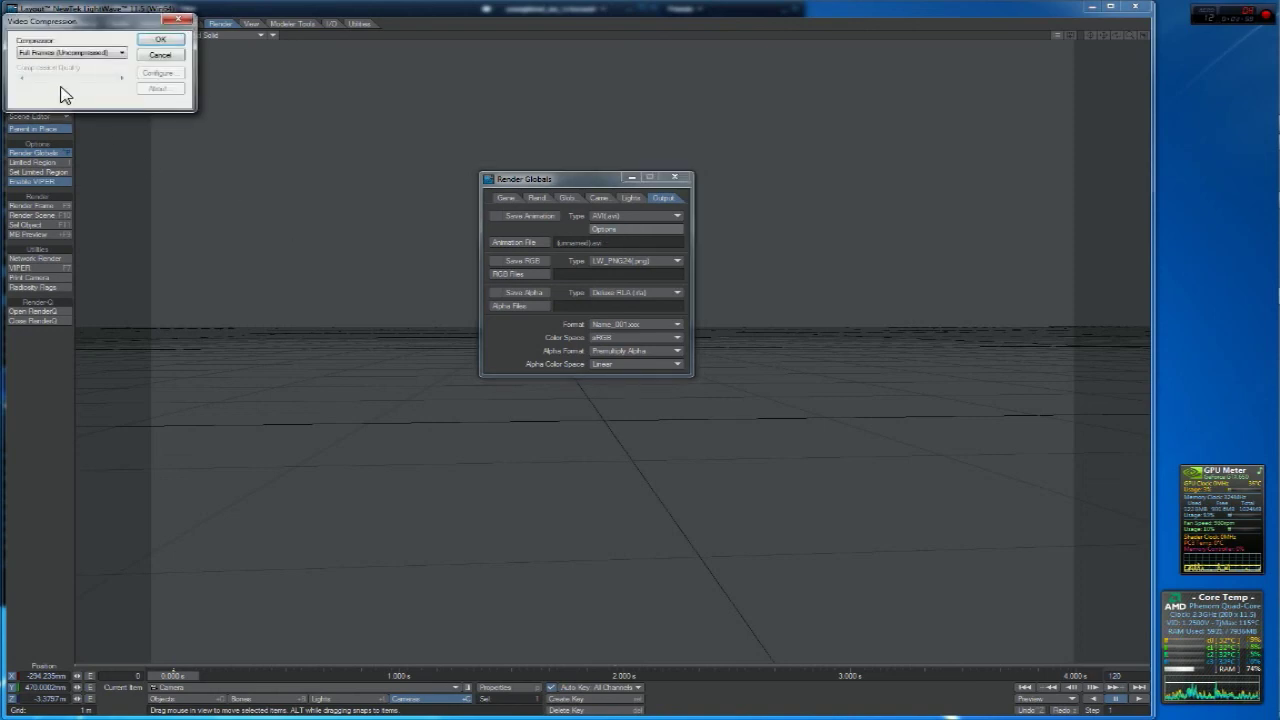
pyautogui.click(71, 54)
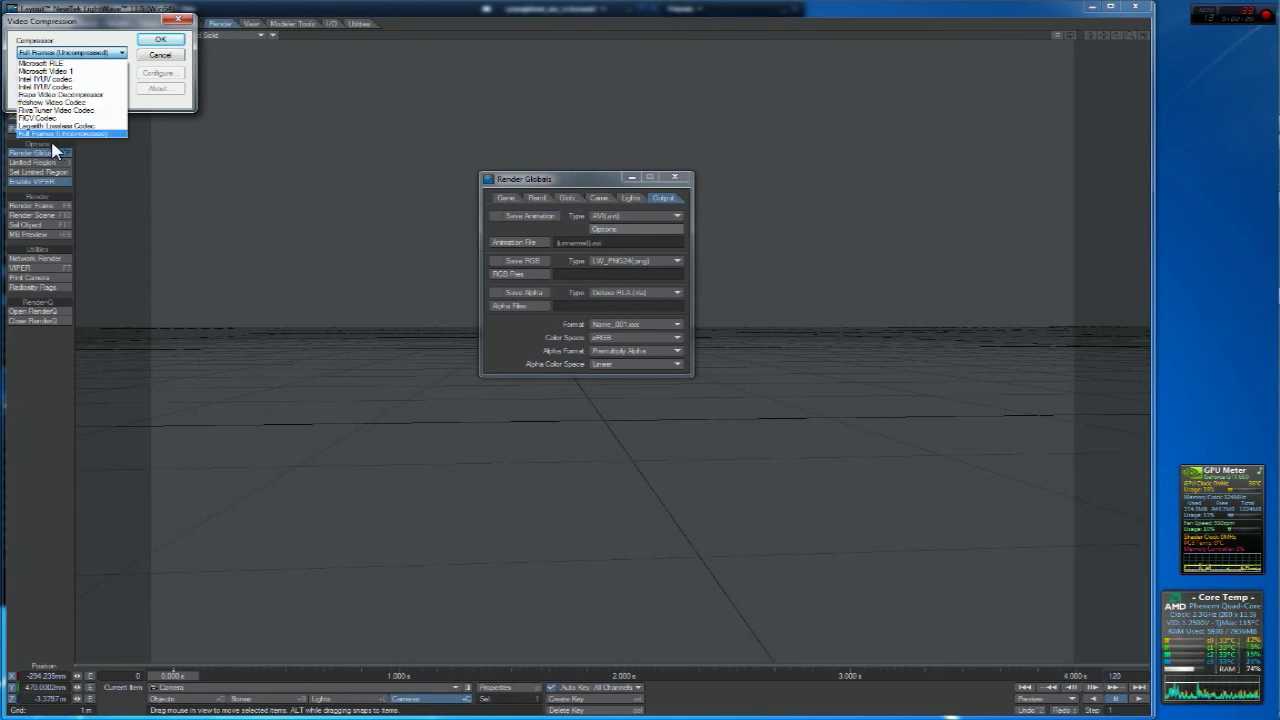
pyautogui.click(71, 135)
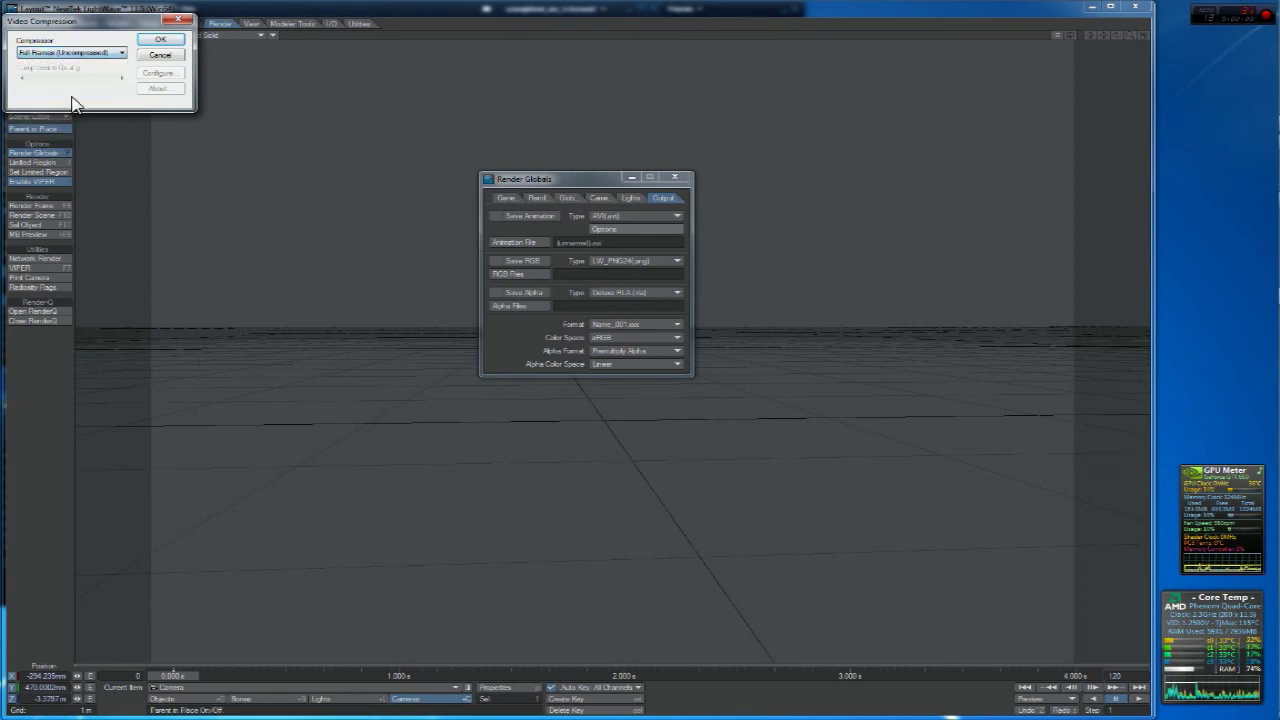
pyautogui.click(160, 55)
# Step: Turn on Save Animation and view the animation file destination dialog, cancelling it without saving a name
pyautogui.click(497, 217)
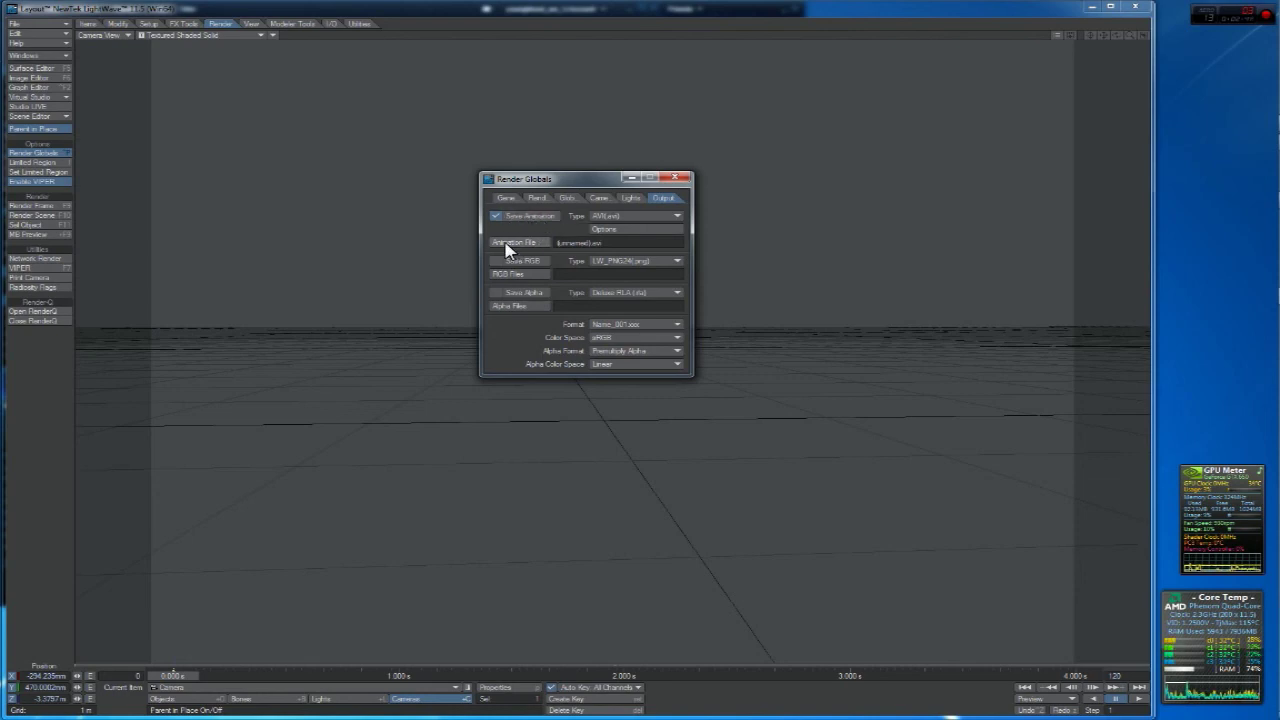
pyautogui.click(507, 245)
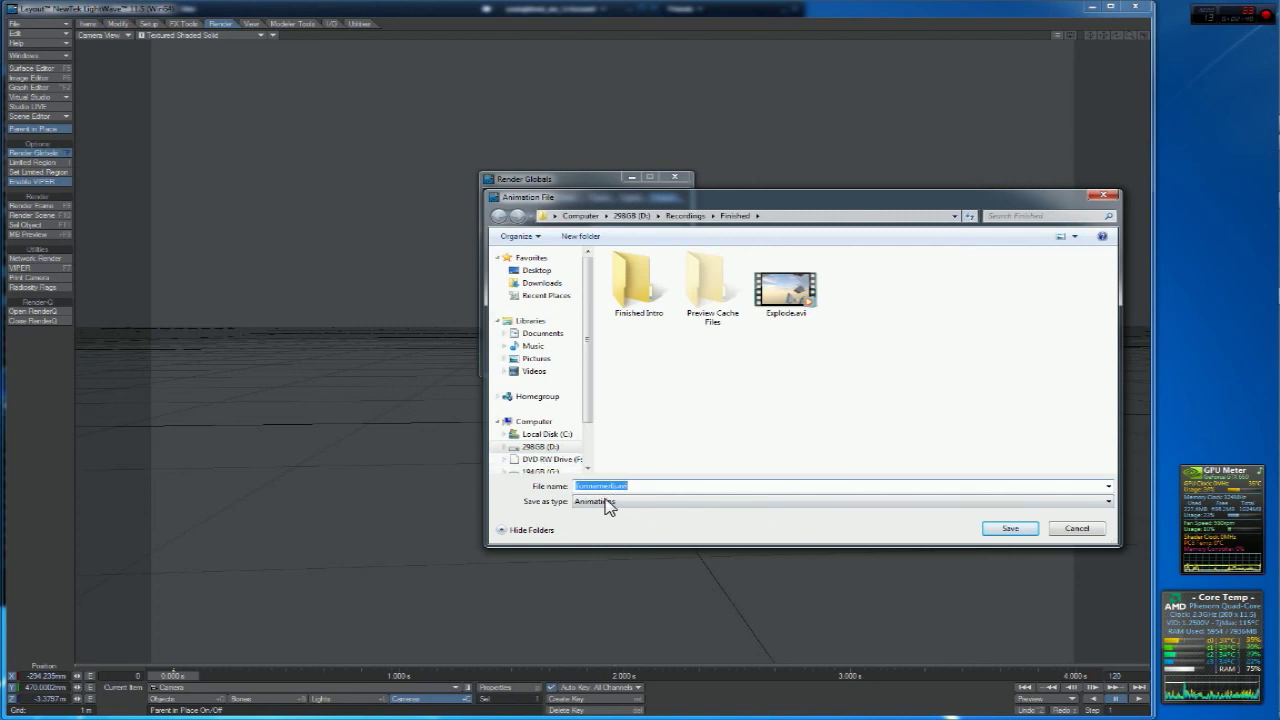
pyautogui.click(1073, 529)
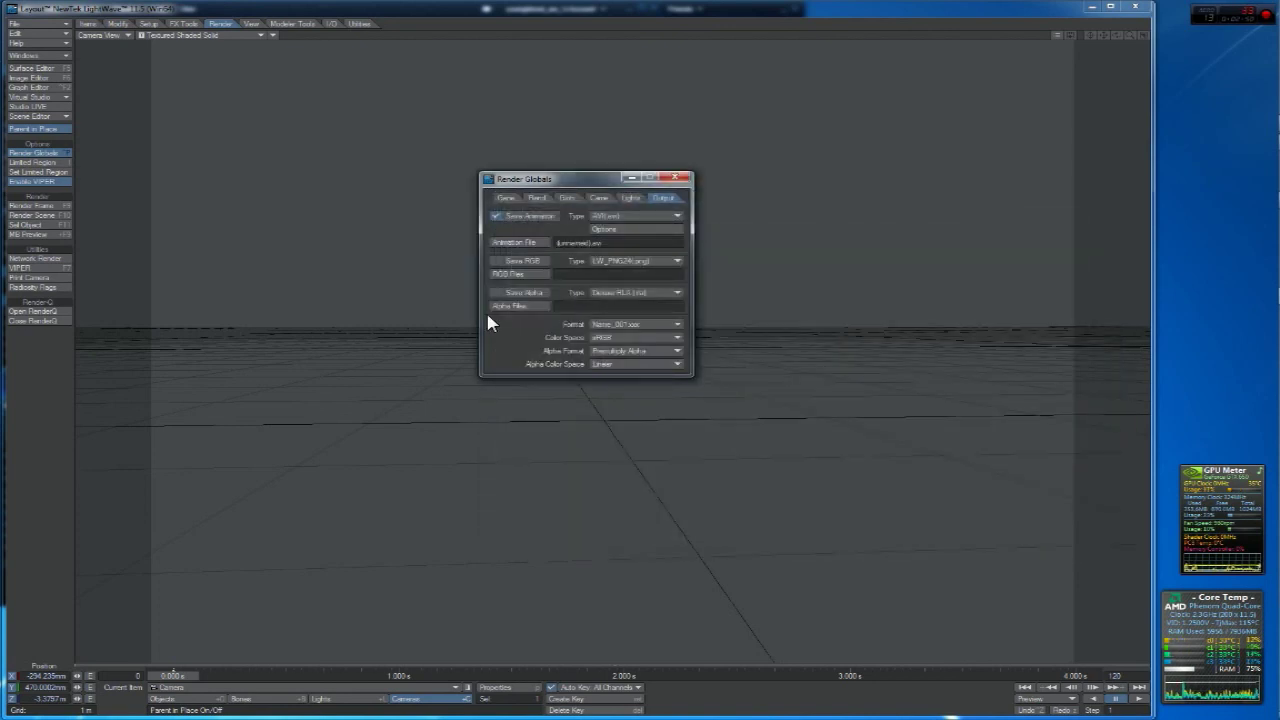
# Step: Look through the RGB image types and the RGB file prefix dialog, closing it without entering a new name
pyautogui.click(645, 264)
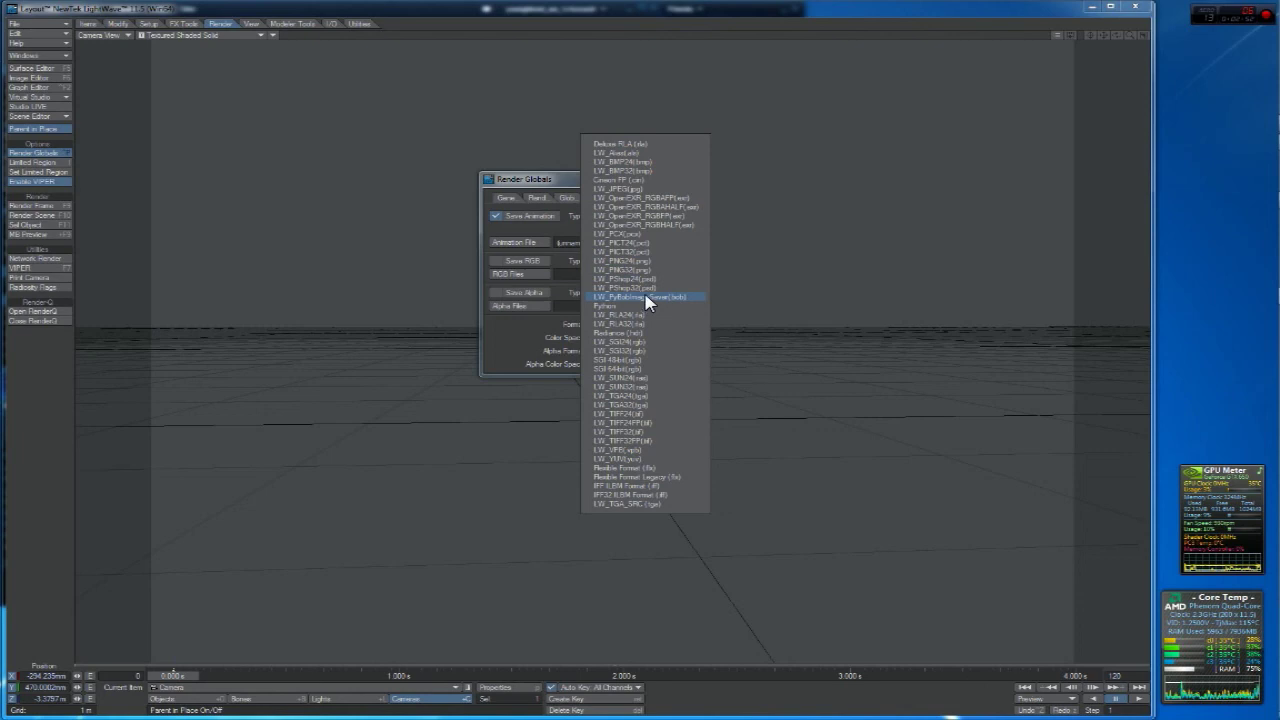
pyautogui.click(510, 273)
pyautogui.click(1107, 198)
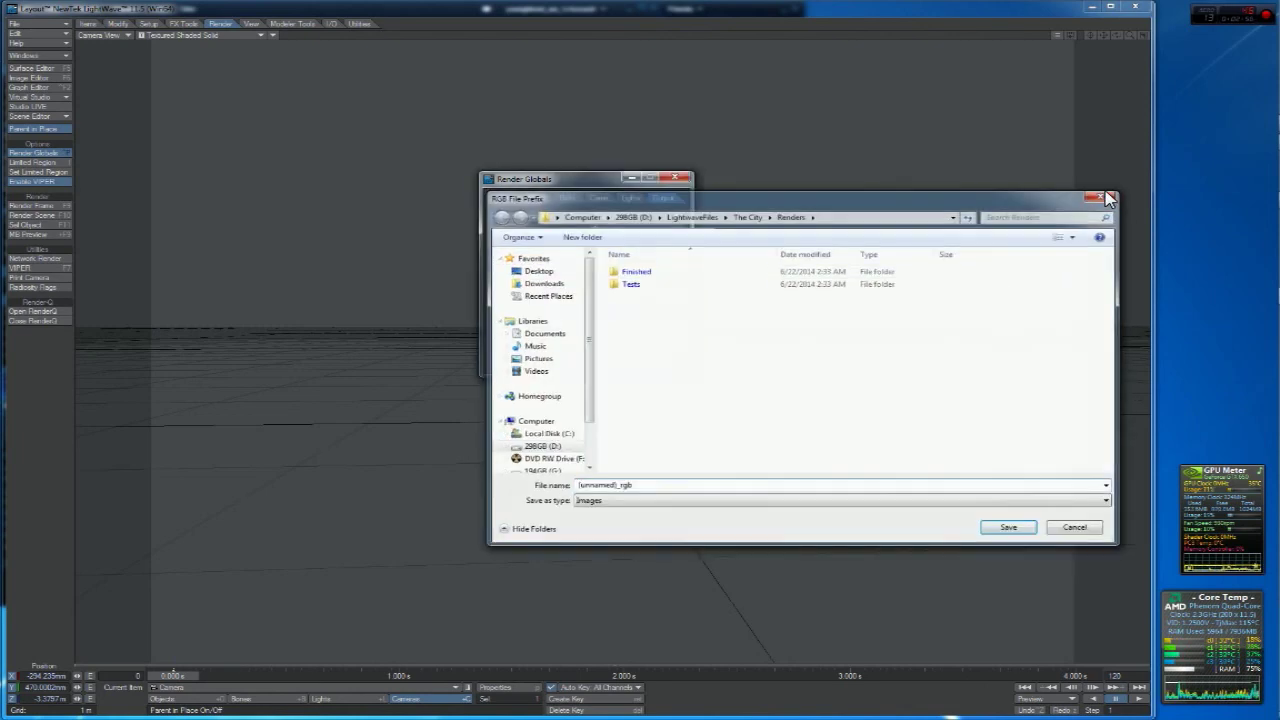
# Step: Turn off Save Animation, and view and close the alpha file prefix dialog
pyautogui.click(514, 215)
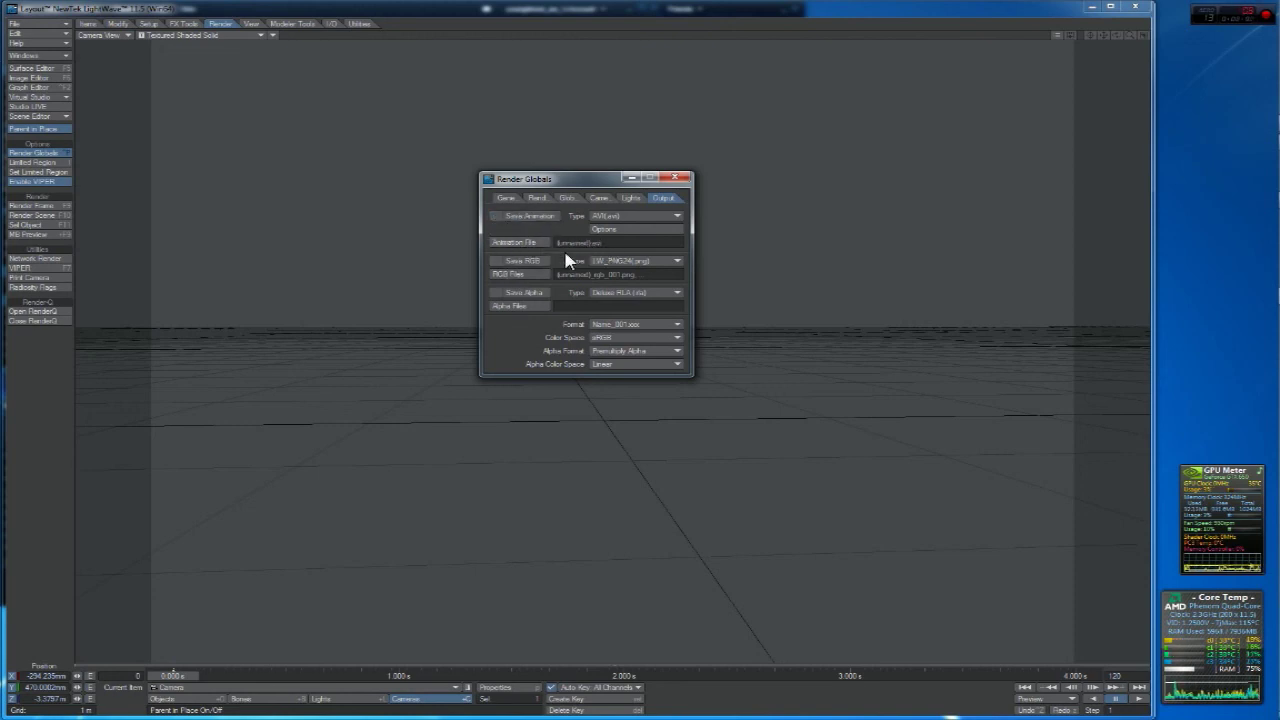
pyautogui.click(499, 293)
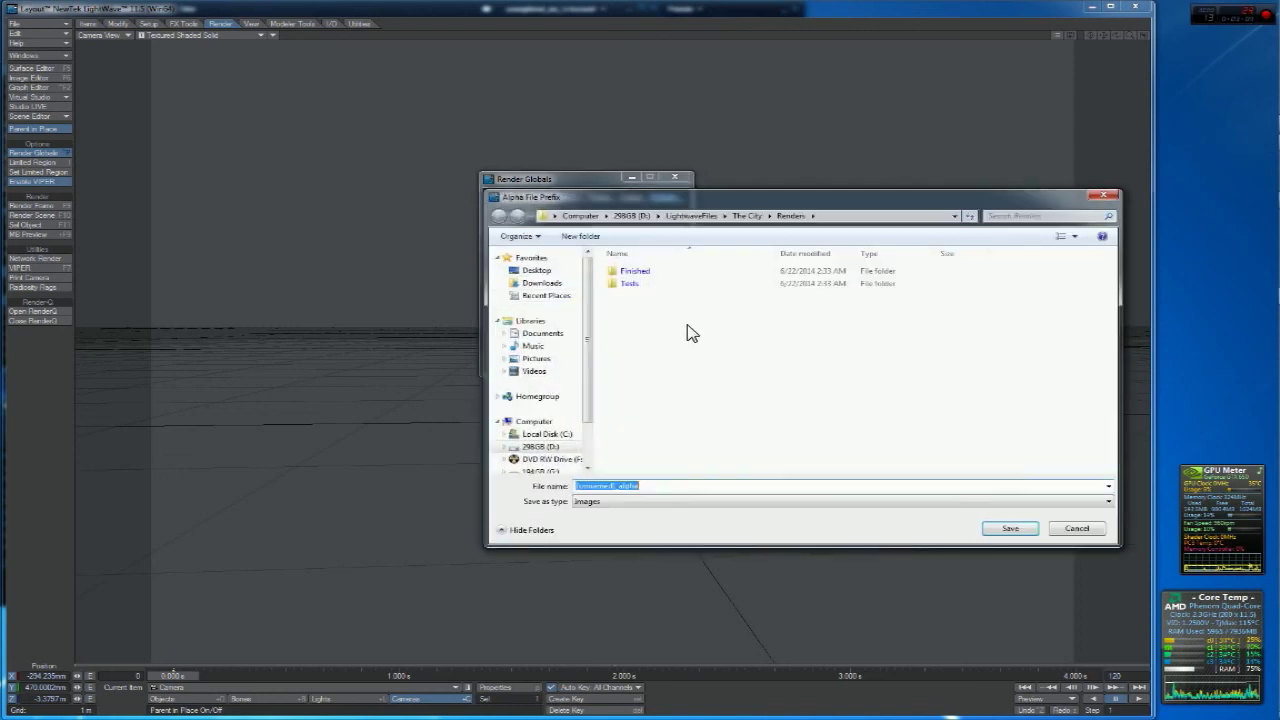
pyautogui.click(1103, 195)
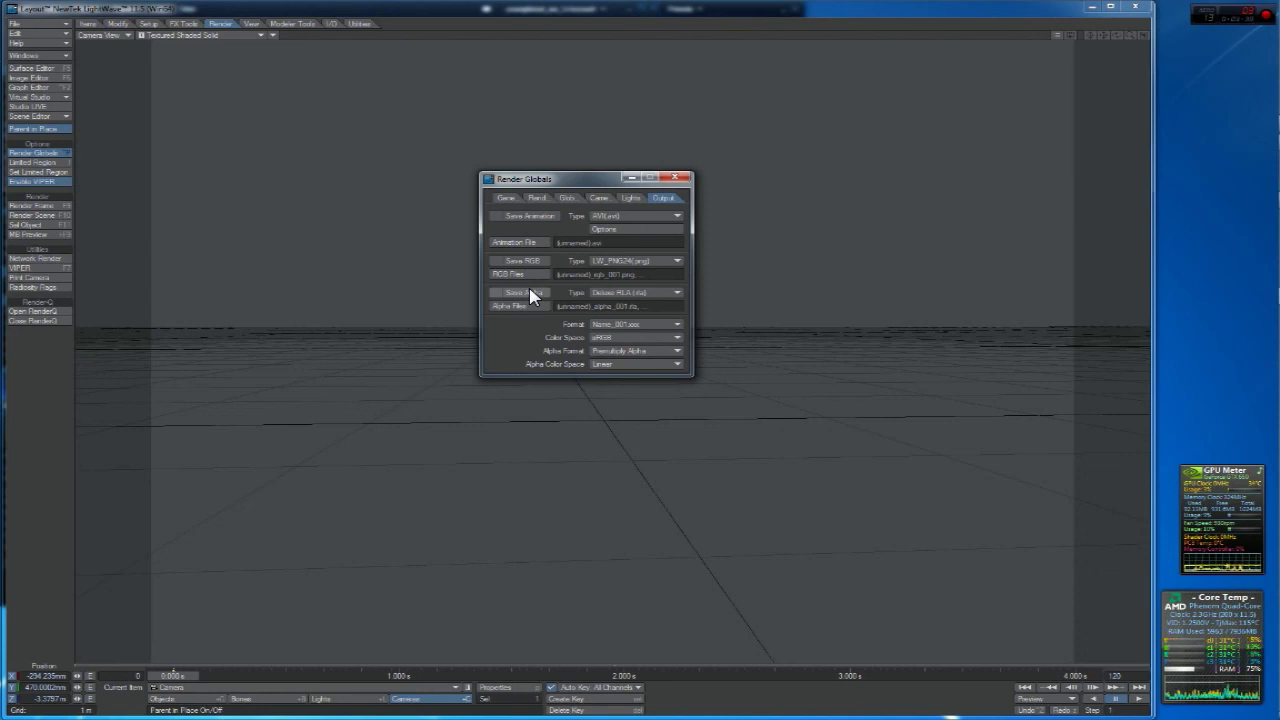
# Step: Review the file name numbering formats for the output, keeping Name_001.xxx
pyautogui.moveTo(585, 180); pyautogui.dragTo(607, 170)
pyautogui.click(646, 314)
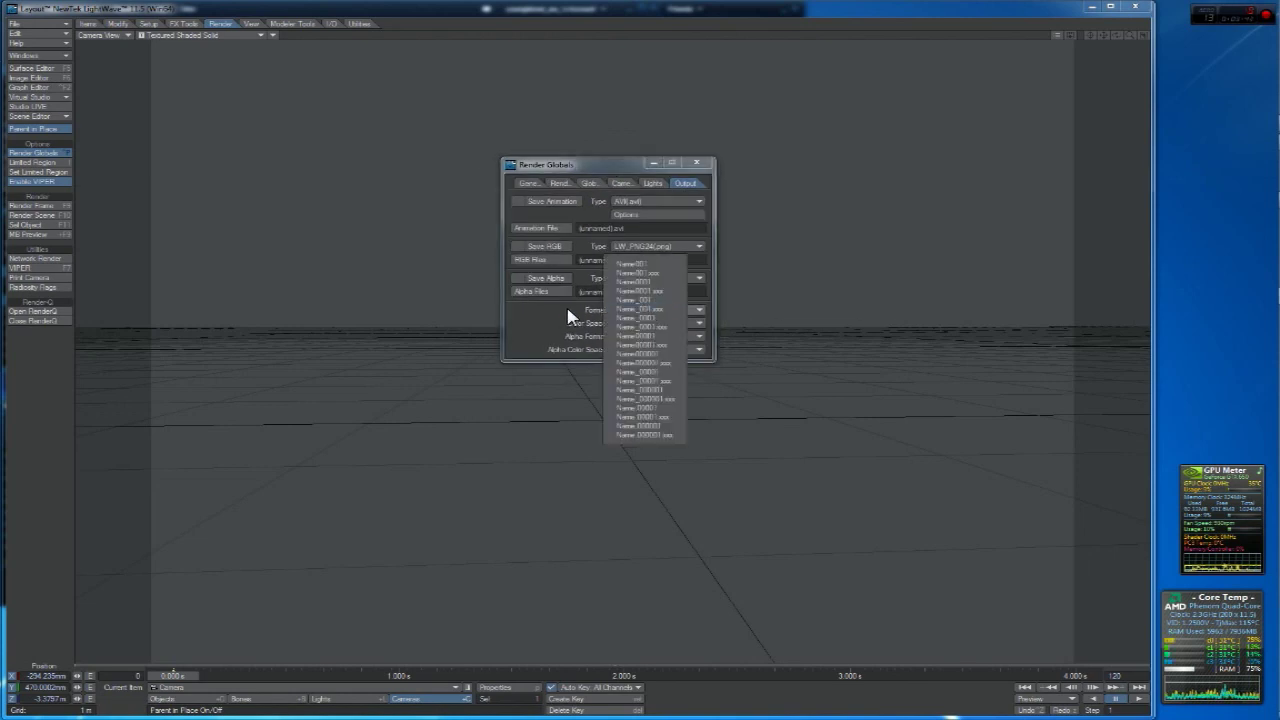
pyautogui.click(652, 310)
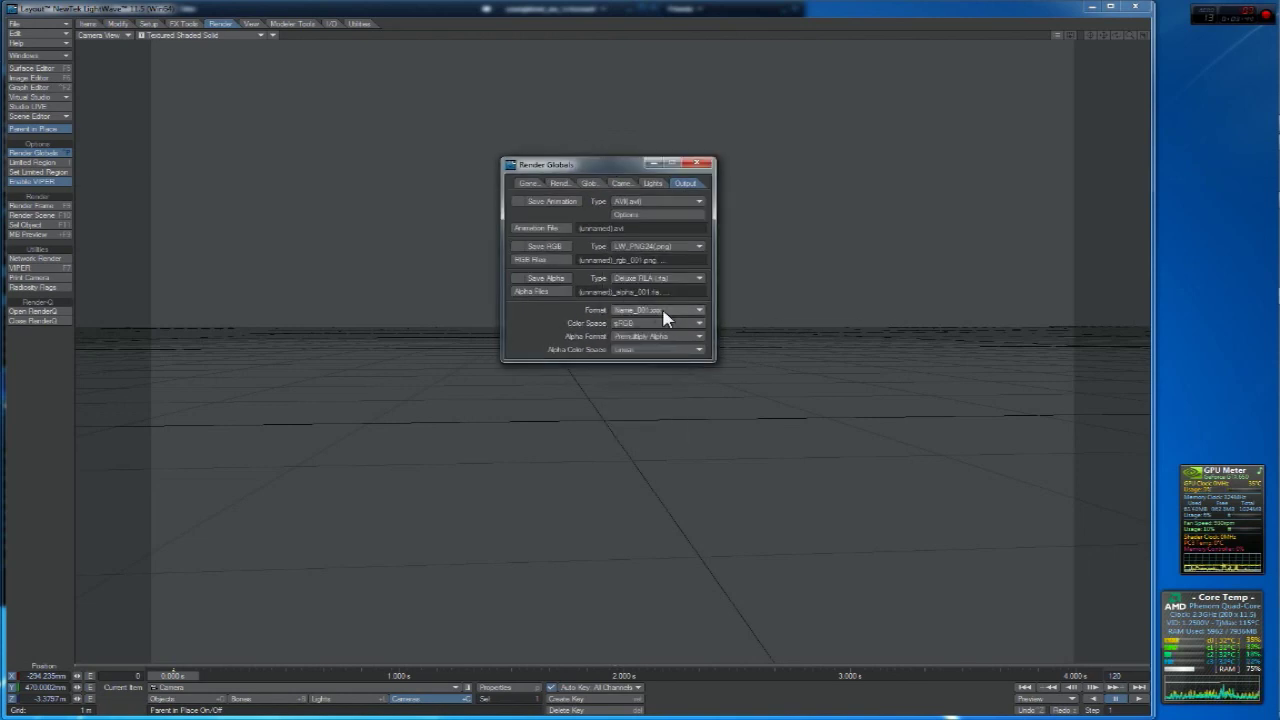
pyautogui.click(645, 312)
pyautogui.click(550, 313)
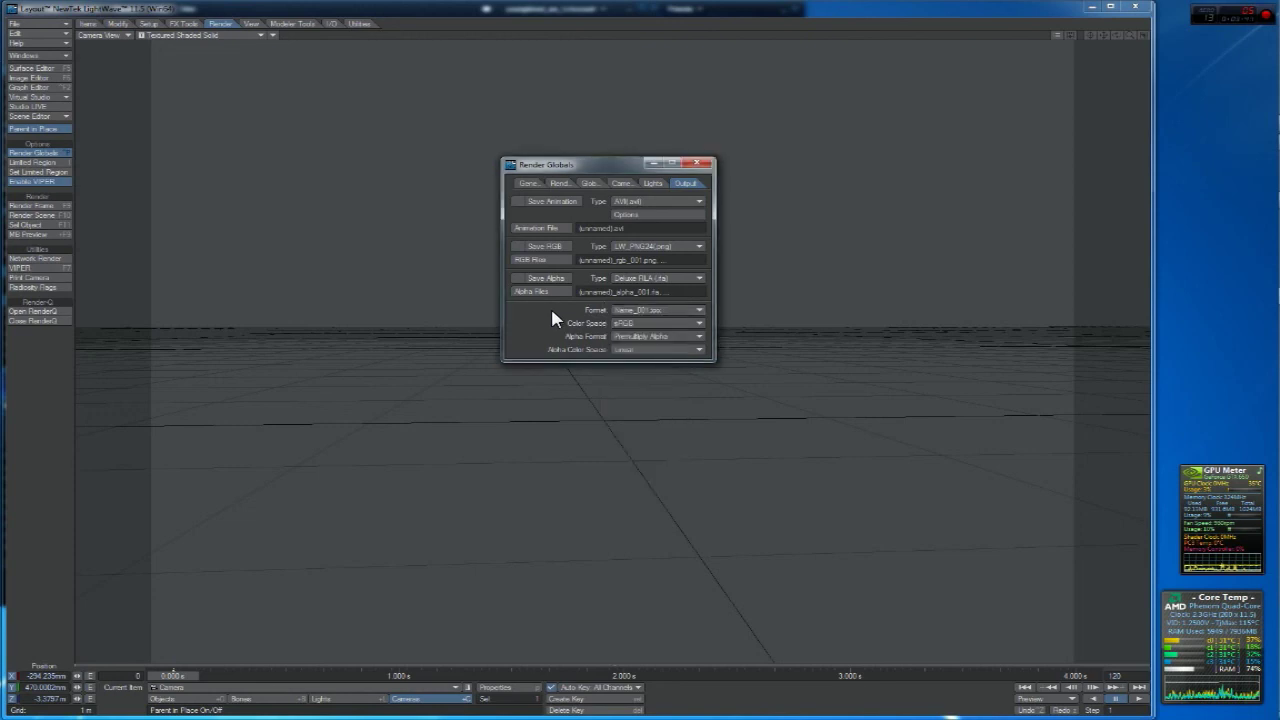
# Step: Review the Color Space and Alpha Color Space choices, keeping sRGB and Linear
pyautogui.click(628, 324)
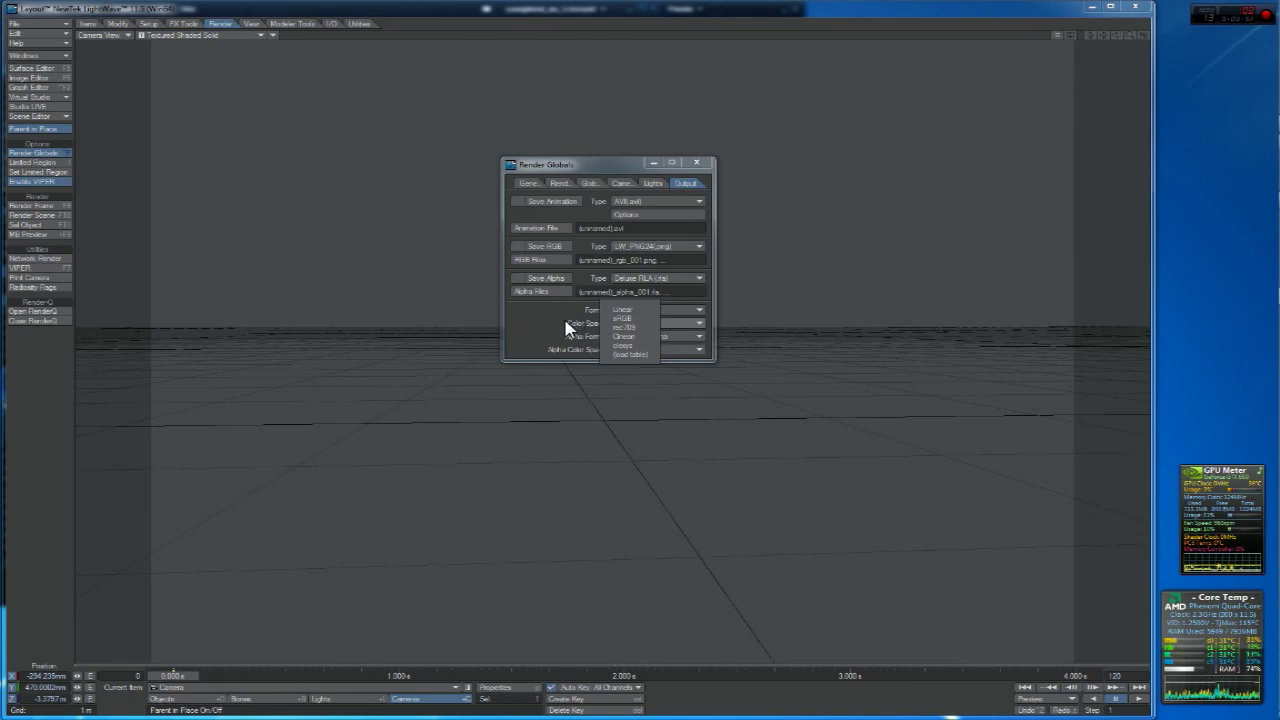
pyautogui.click(570, 329)
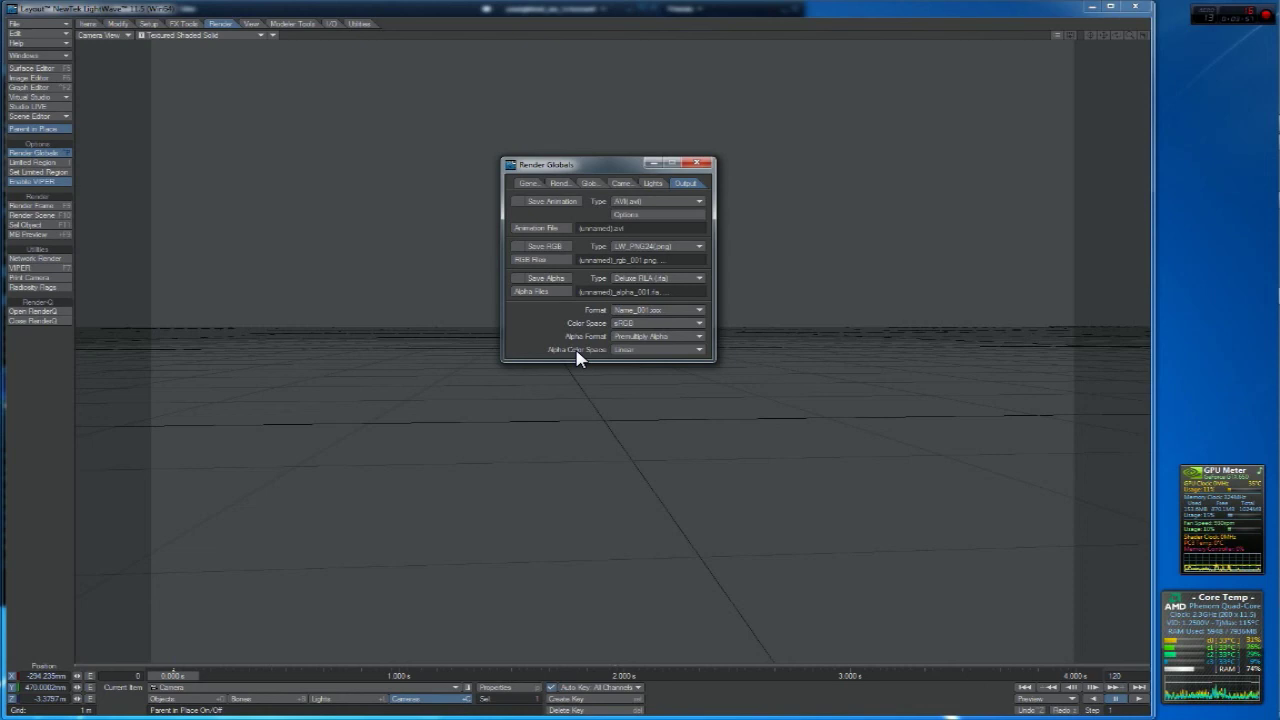
pyautogui.click(640, 351)
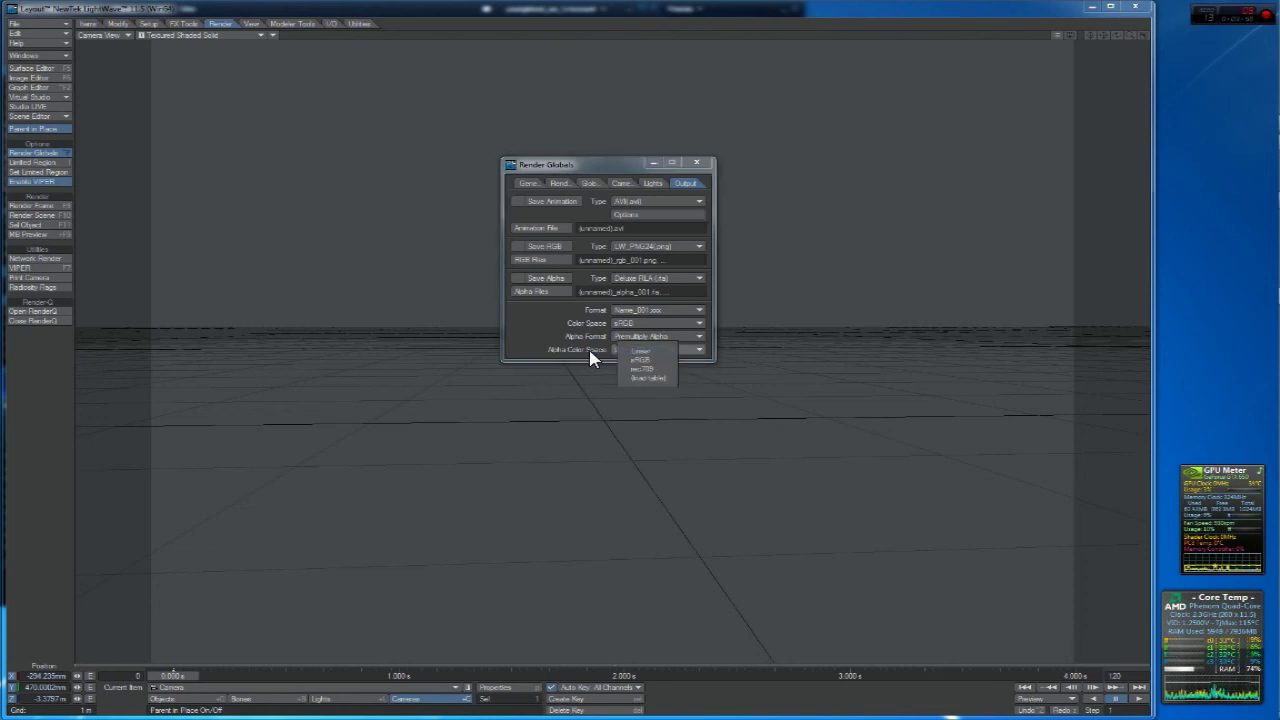
pyautogui.click(598, 356)
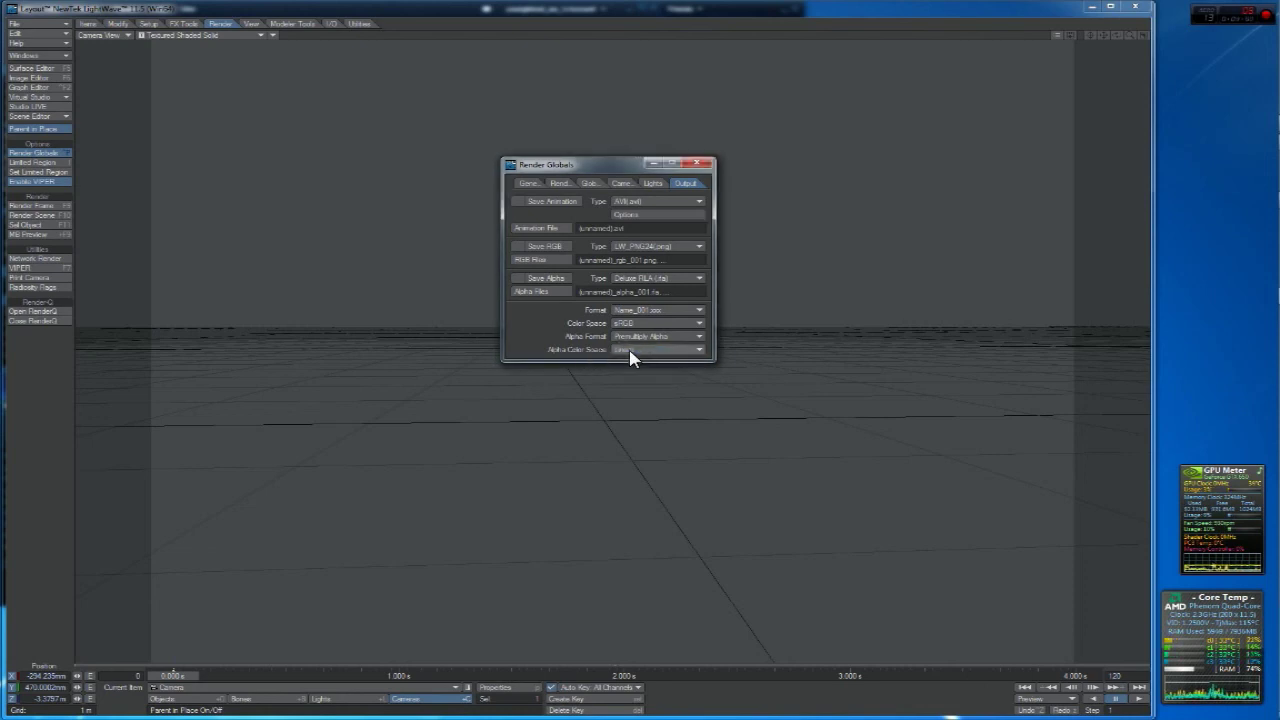
pyautogui.click(632, 352)
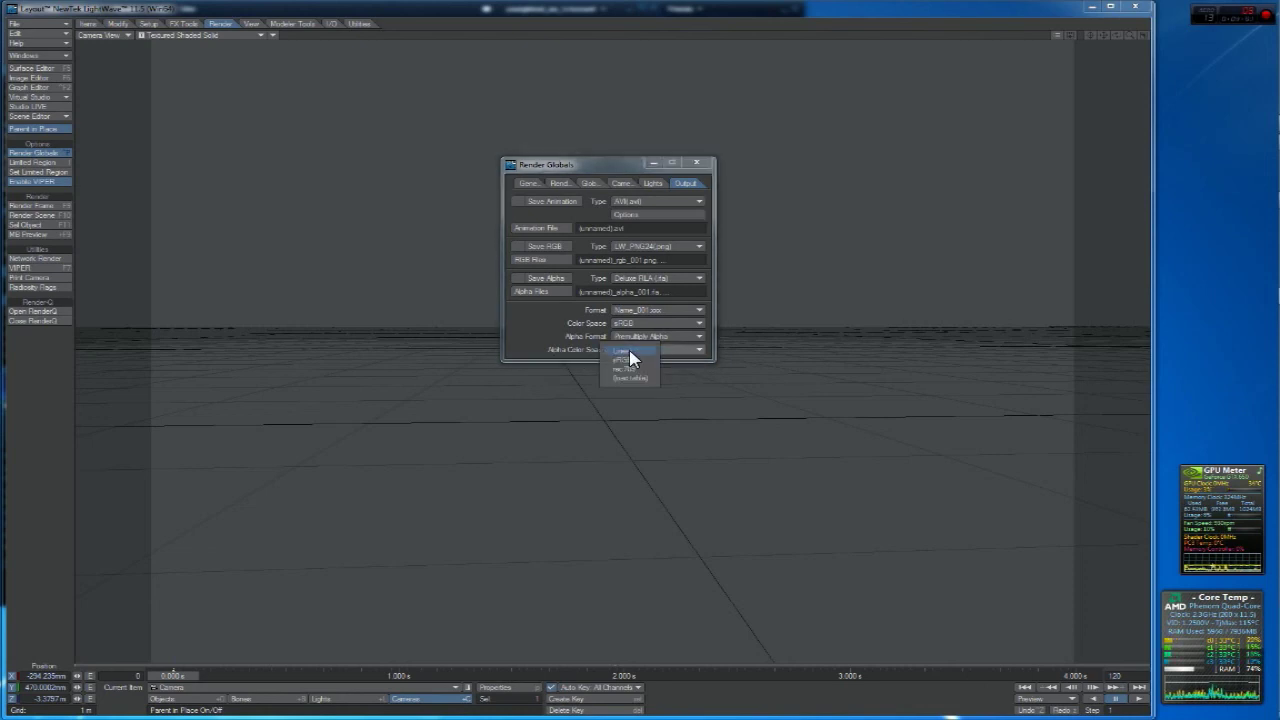
pyautogui.click(560, 352)
# Step: Close the Render Globals window and open the Network Render settings
pyautogui.moveTo(620, 165); pyautogui.dragTo(598, 184)
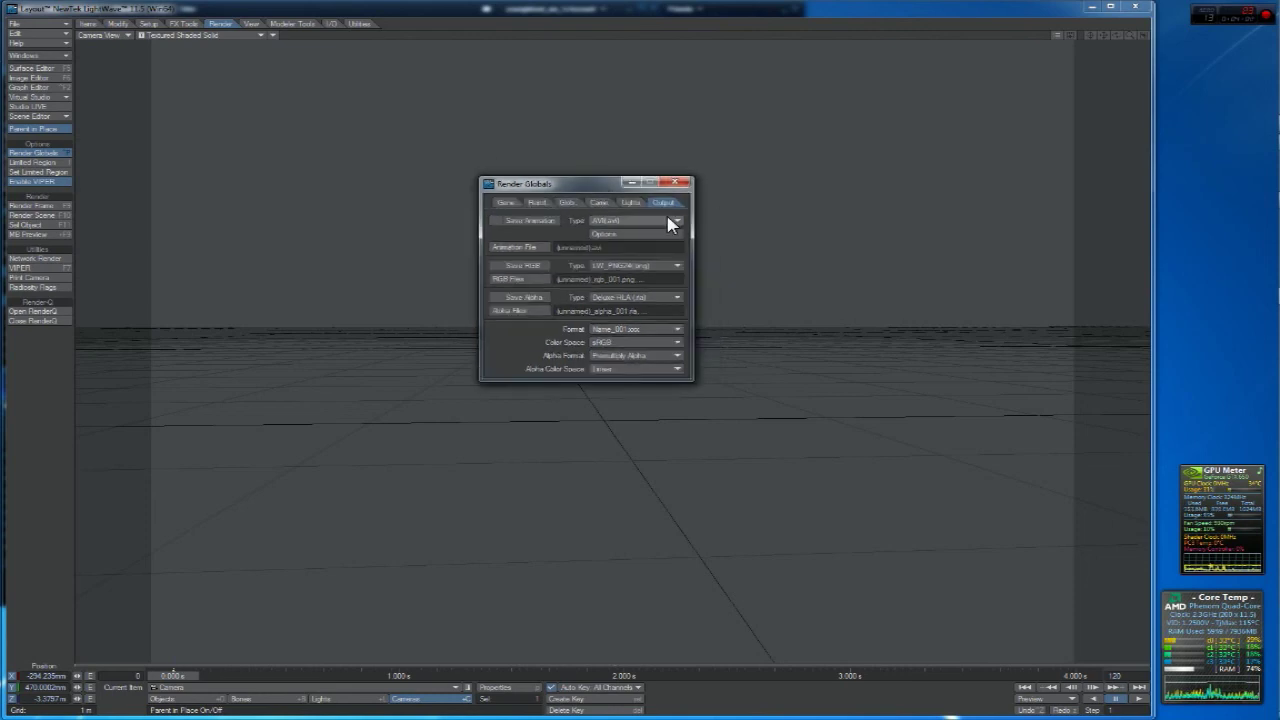
pyautogui.click(681, 183)
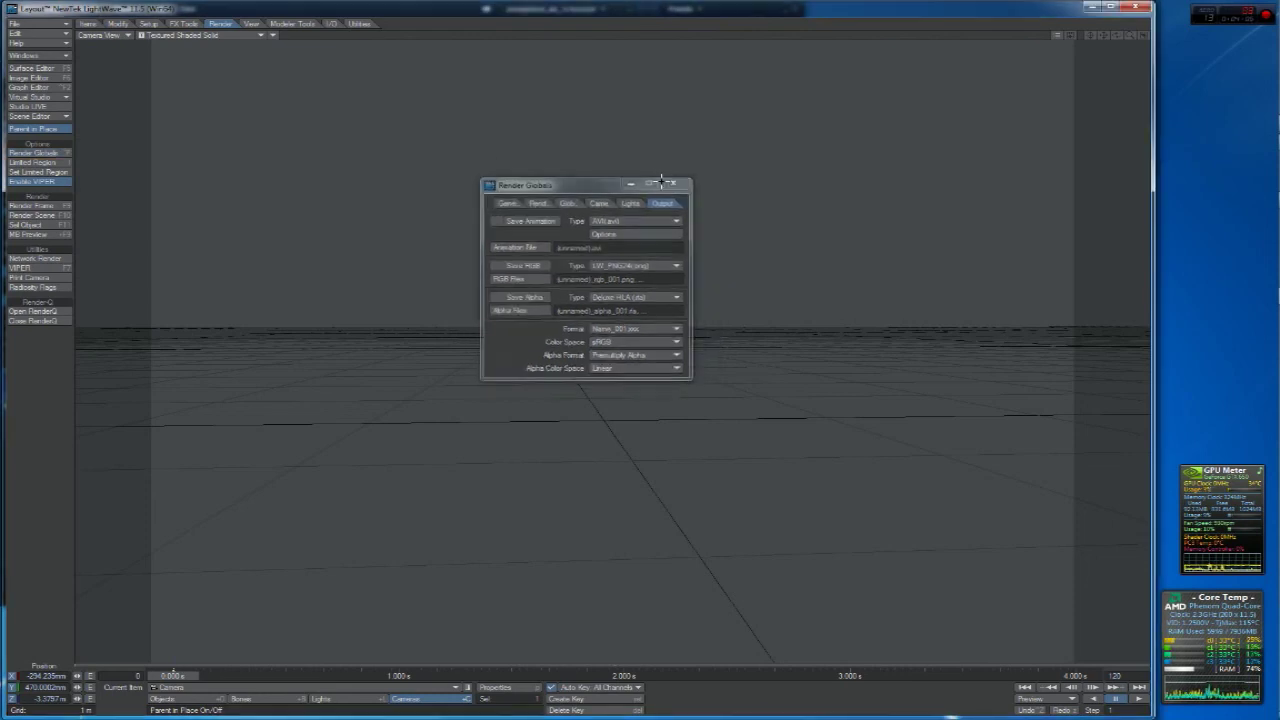
pyautogui.click(31, 259)
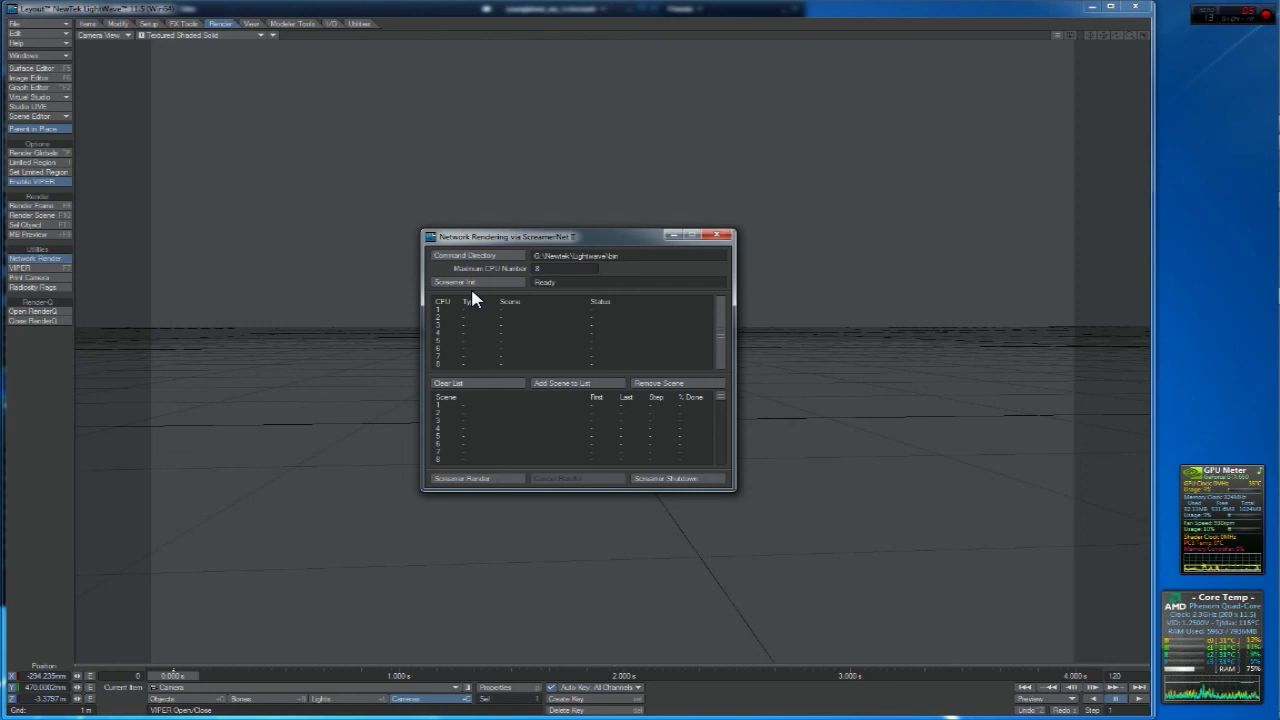
# Step: Set the Maximum CPU Number for network rendering to 1000
pyautogui.moveTo(550, 237); pyautogui.dragTo(562, 232)
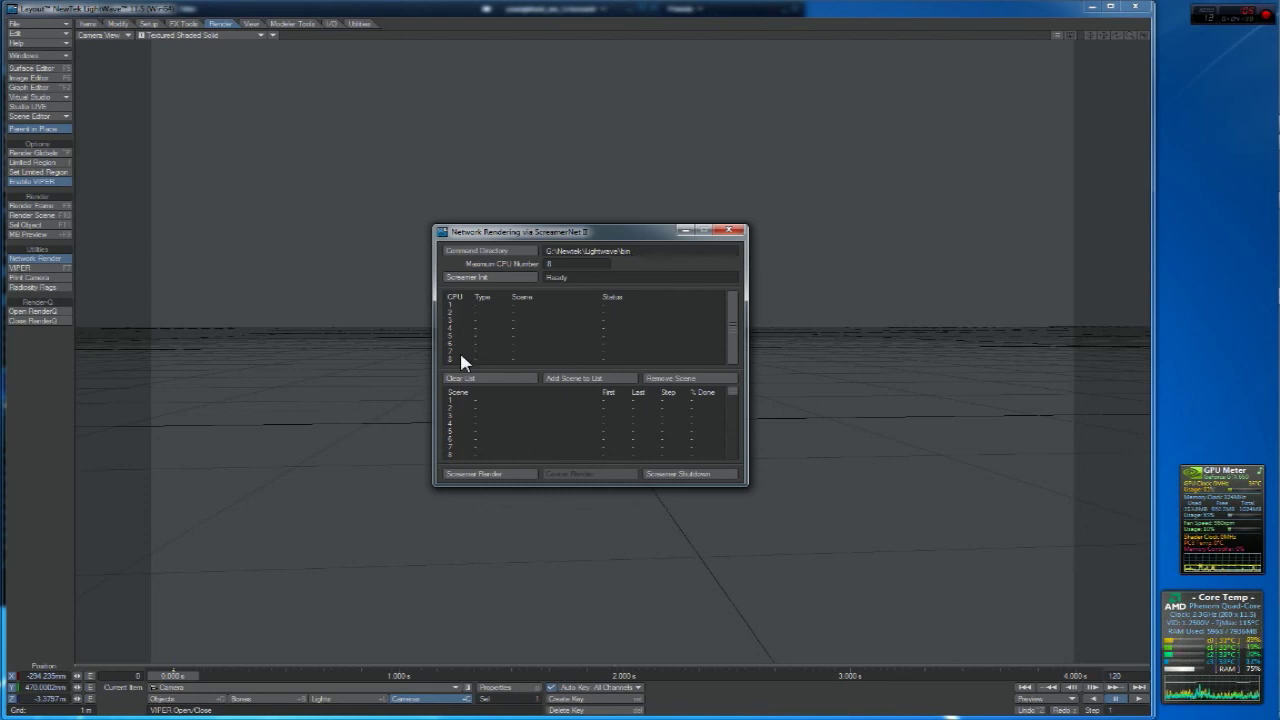
pyautogui.click(564, 266)
pyautogui.write('1000')
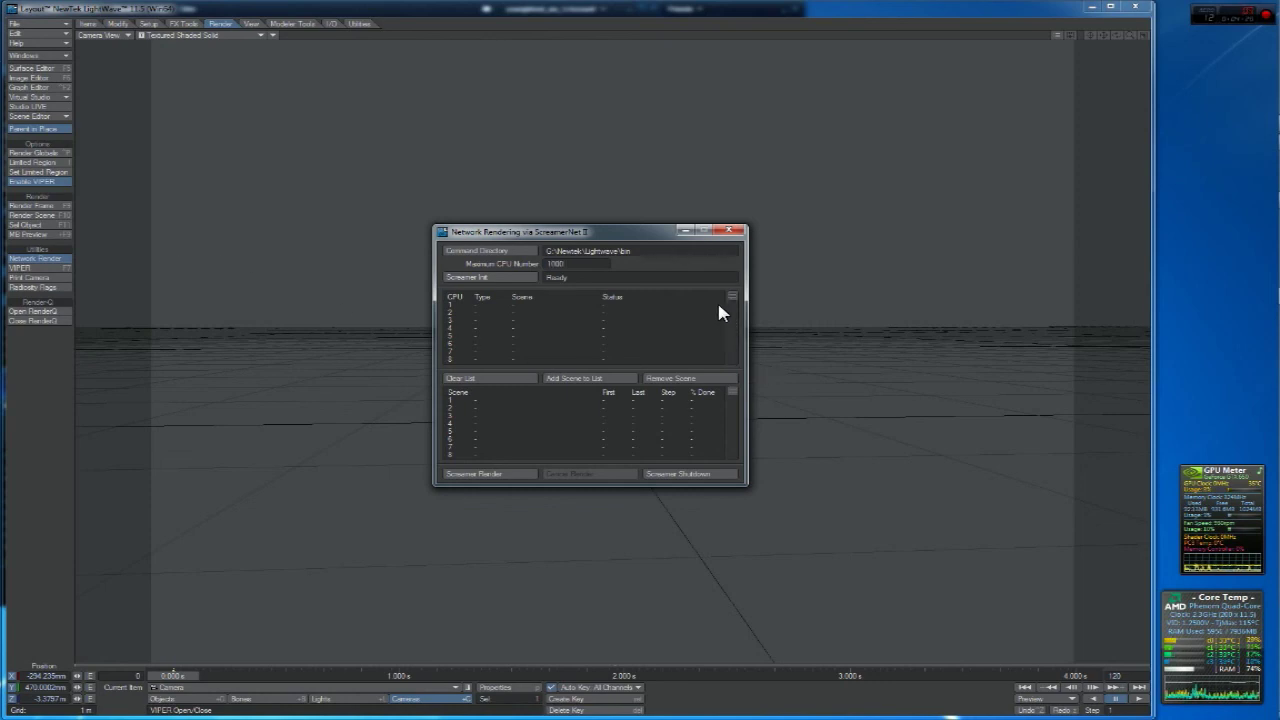
# Step: Look through the network CPU list and the scene list from start to end, and close the Network Rendering window
pyautogui.moveTo(730, 299)
pyautogui.mouseDown()
pyautogui.moveTo(738, 374)
pyautogui.moveTo(745, 285)
pyautogui.mouseUp()
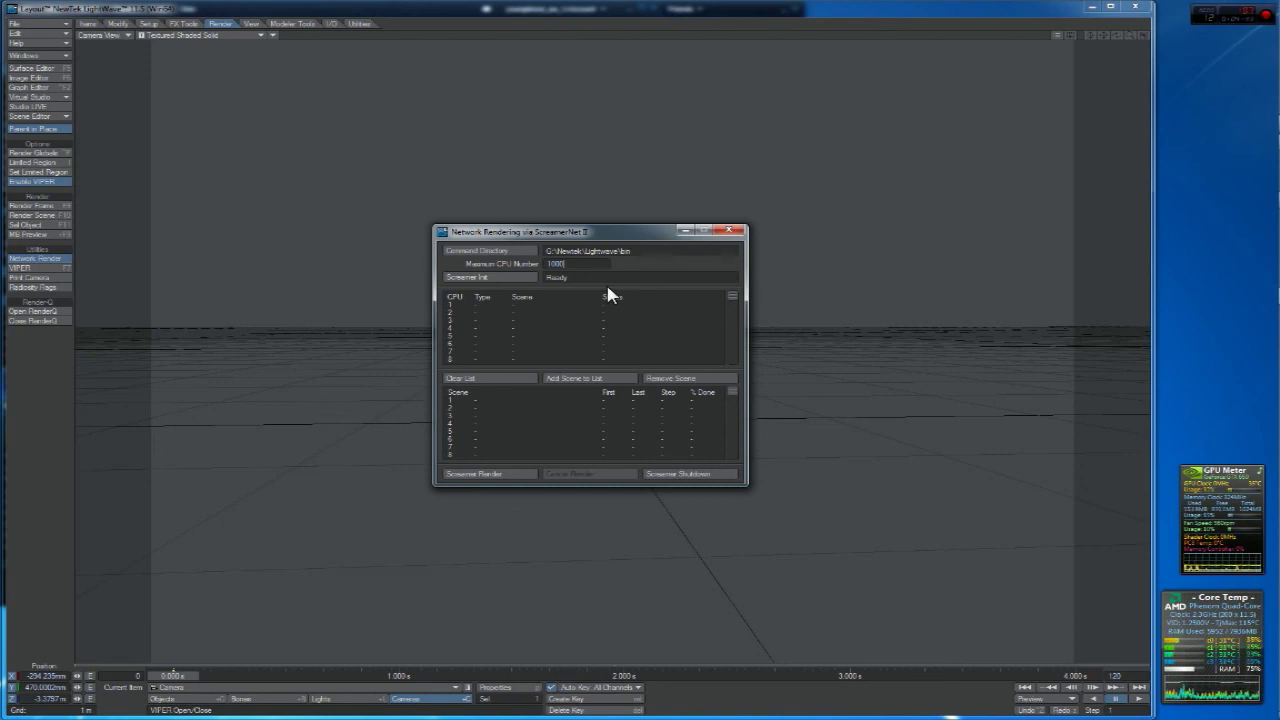
pyautogui.click(733, 307)
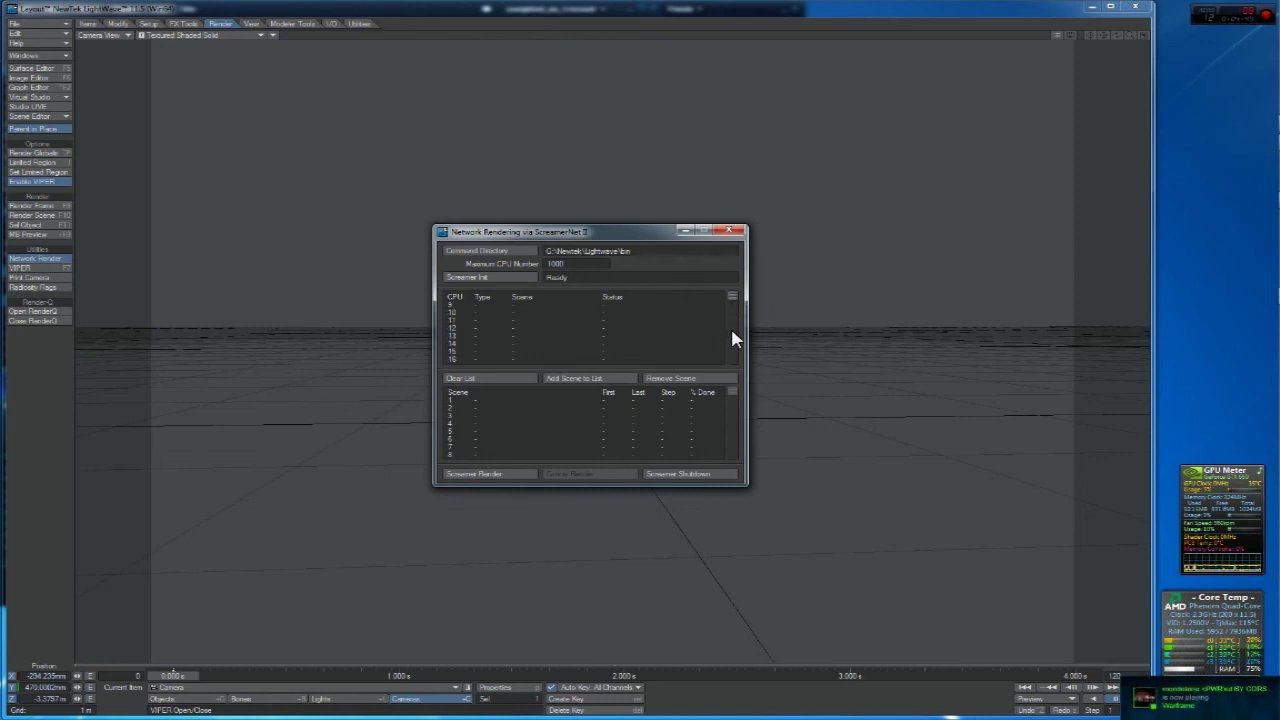
pyautogui.moveTo(737, 297); pyautogui.dragTo(741, 393)
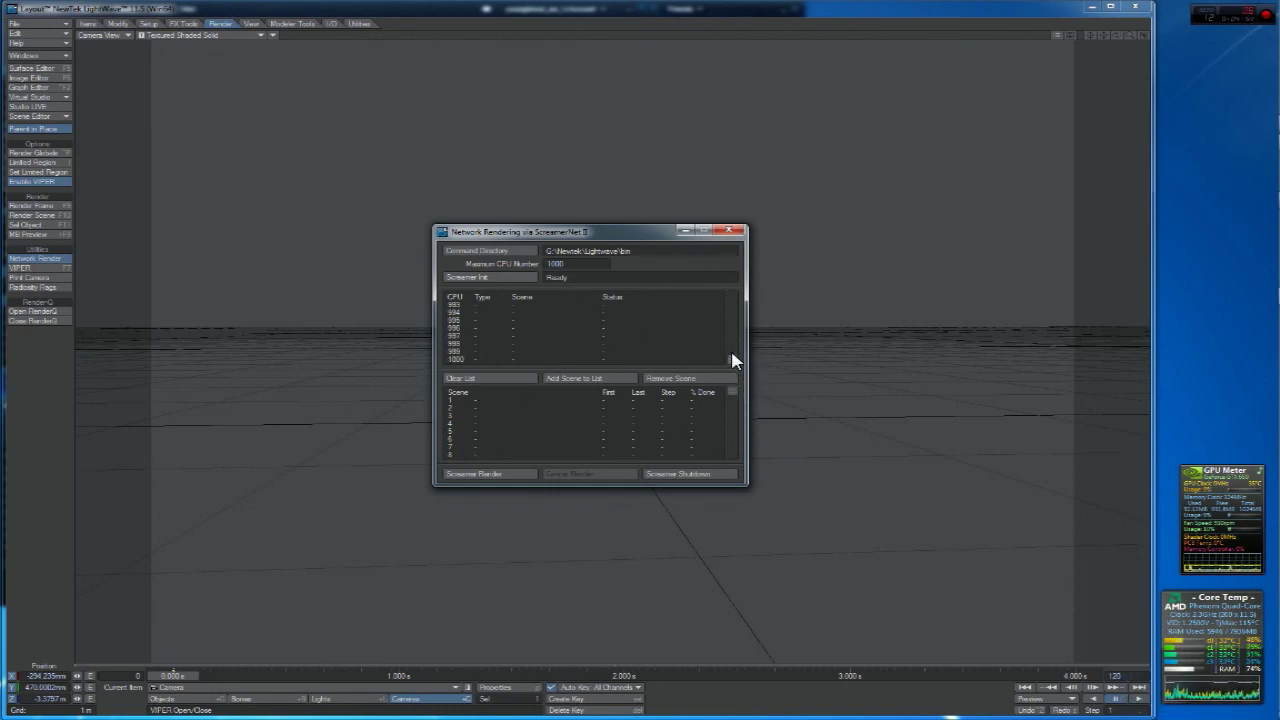
pyautogui.click(734, 296)
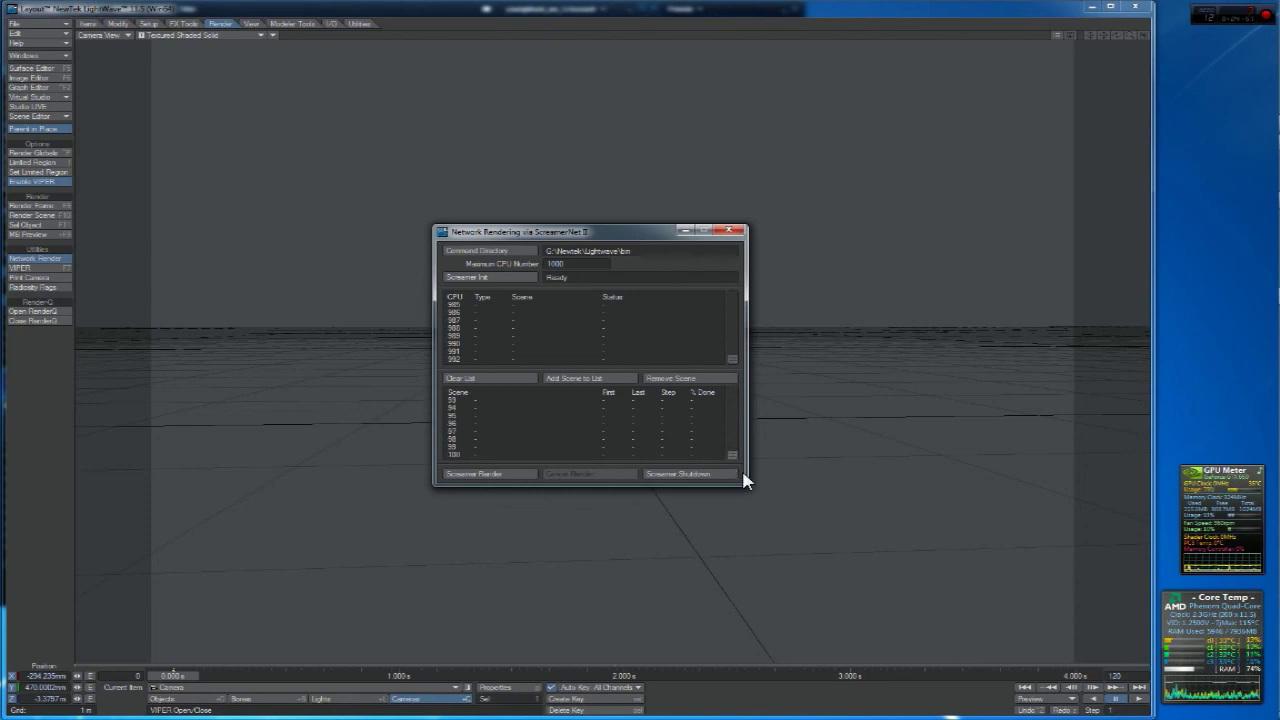
pyautogui.moveTo(734, 357); pyautogui.dragTo(734, 277)
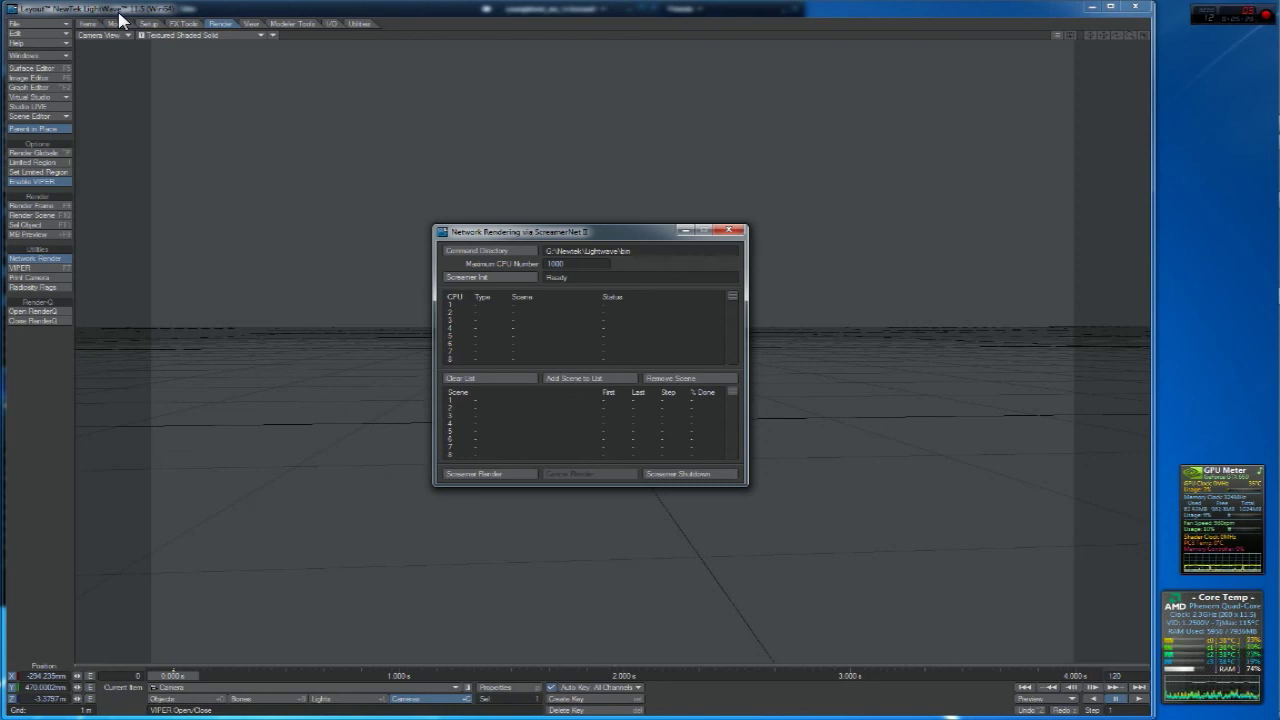
pyautogui.moveTo(540, 232); pyautogui.dragTo(496, 226)
pyautogui.click(695, 226)
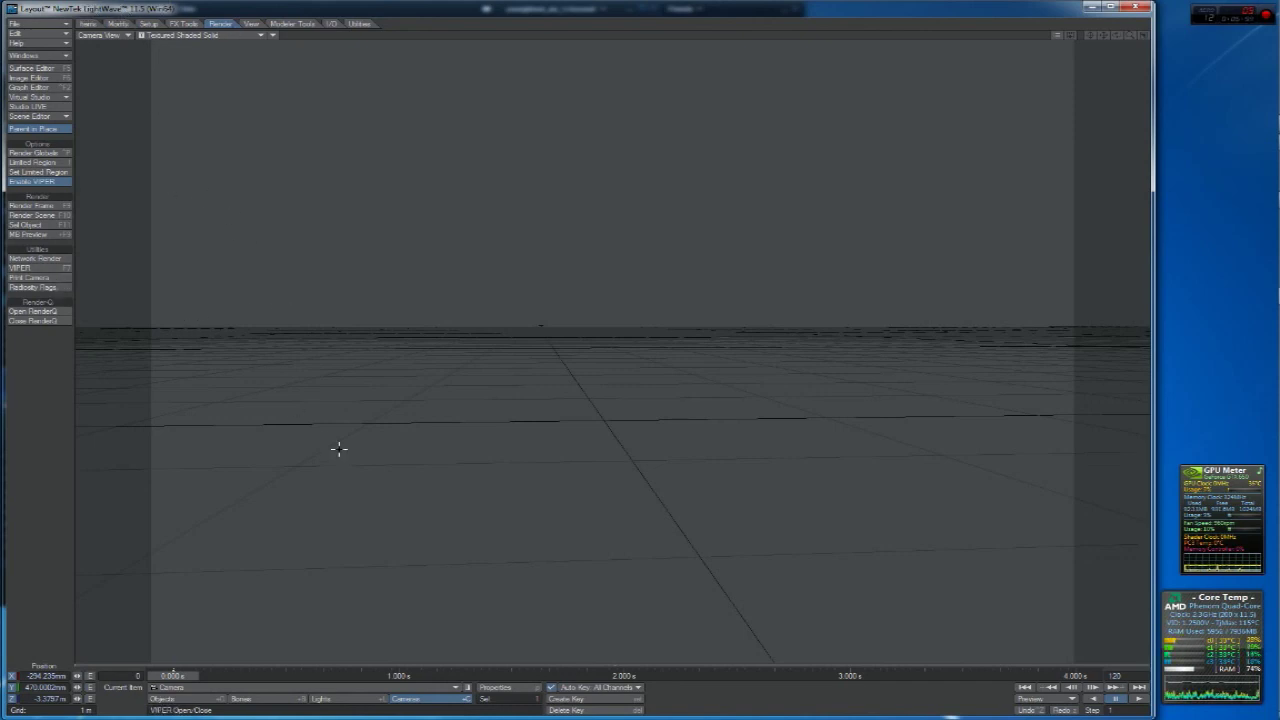
# Step: Rotate the camera to a heading of about 4.3° and a pitch of about -0.5°
pyautogui.moveTo(357, 456); pyautogui.dragTo(580, 466)
pyautogui.press('y')
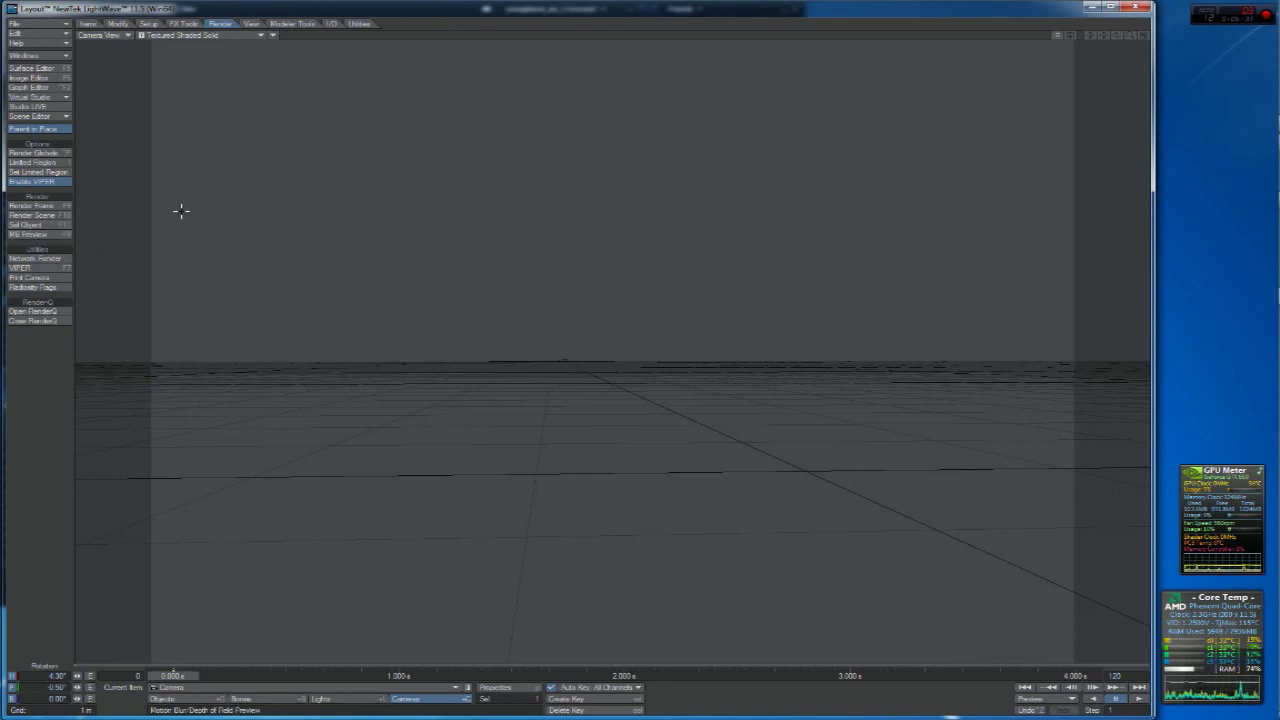
# Step: Open Render Globals, look through its groups of settings and display the Global Illumination options
pyautogui.click(58, 153)
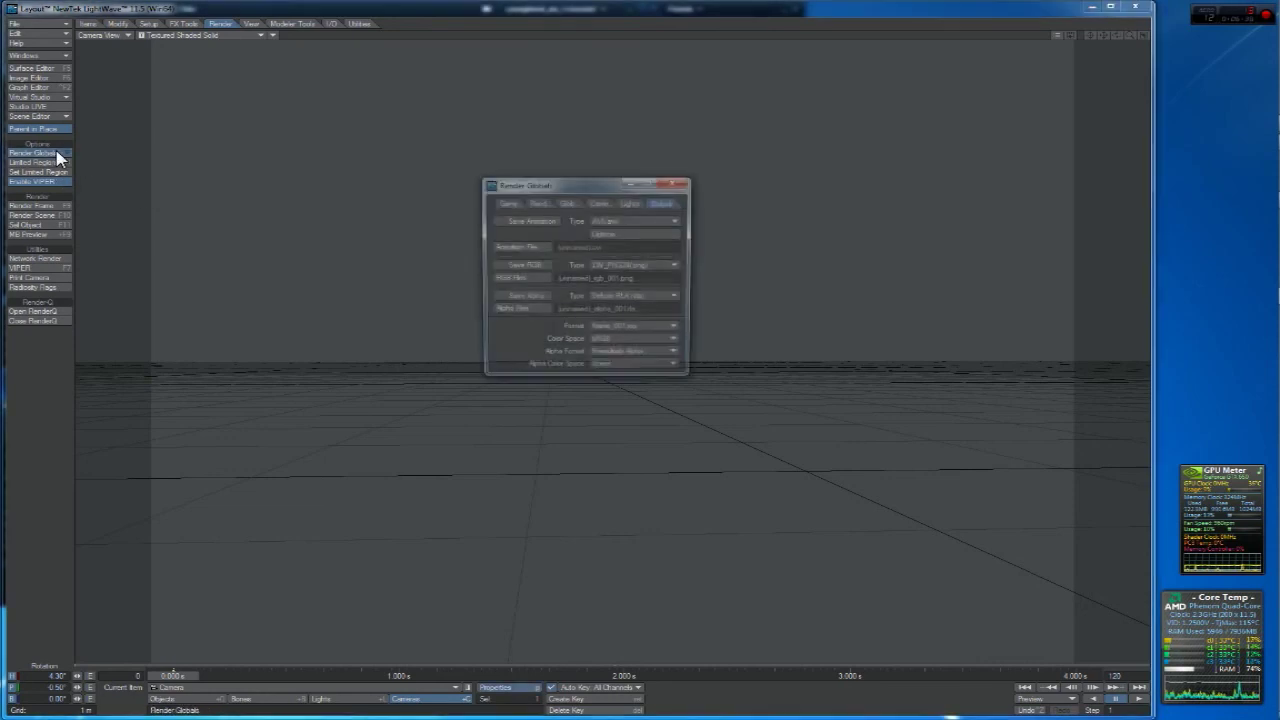
pyautogui.click(634, 203)
pyautogui.click(601, 203)
pyautogui.click(565, 203)
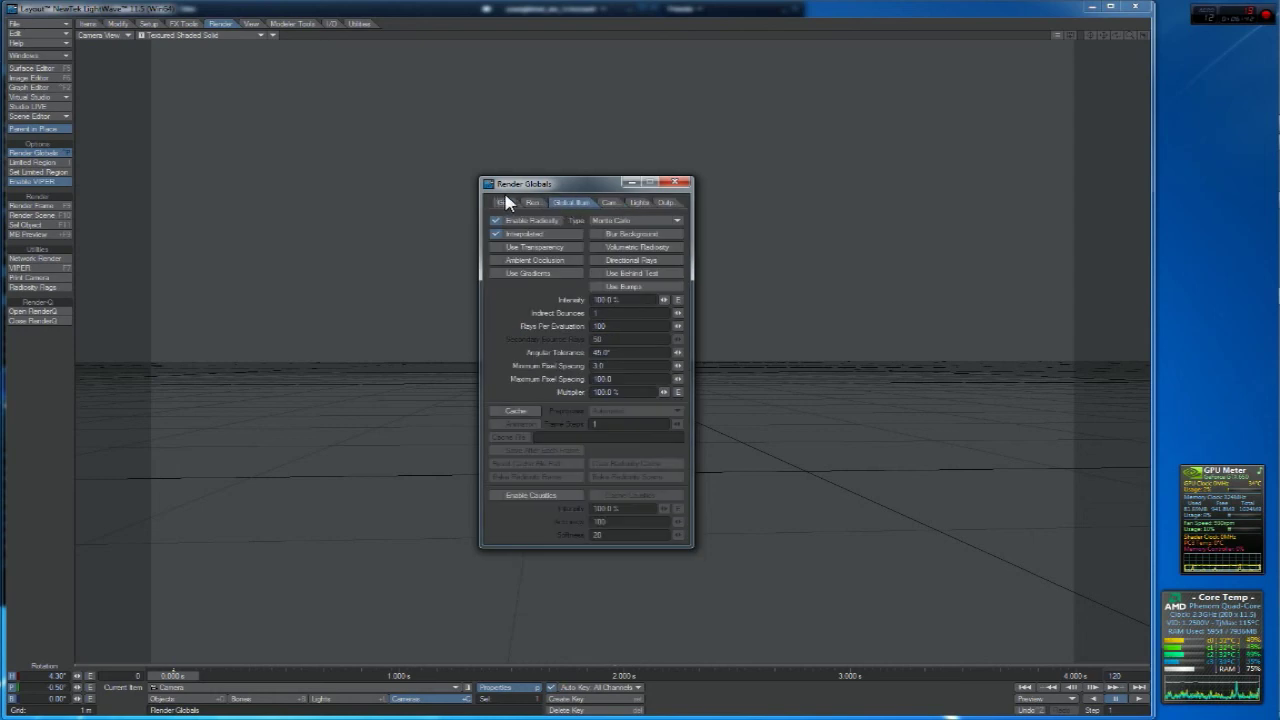
pyautogui.click(528, 204)
pyautogui.click(505, 203)
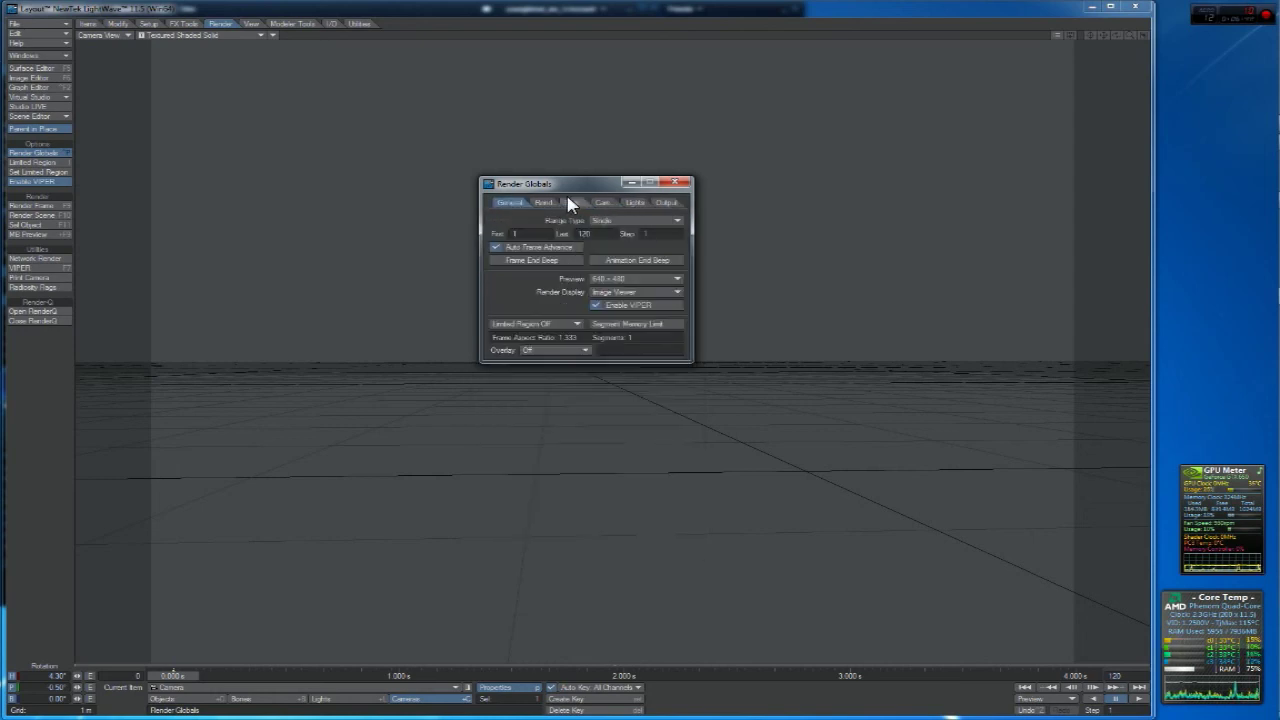
pyautogui.click(566, 204)
pyautogui.moveTo(560, 184); pyautogui.dragTo(628, 149)
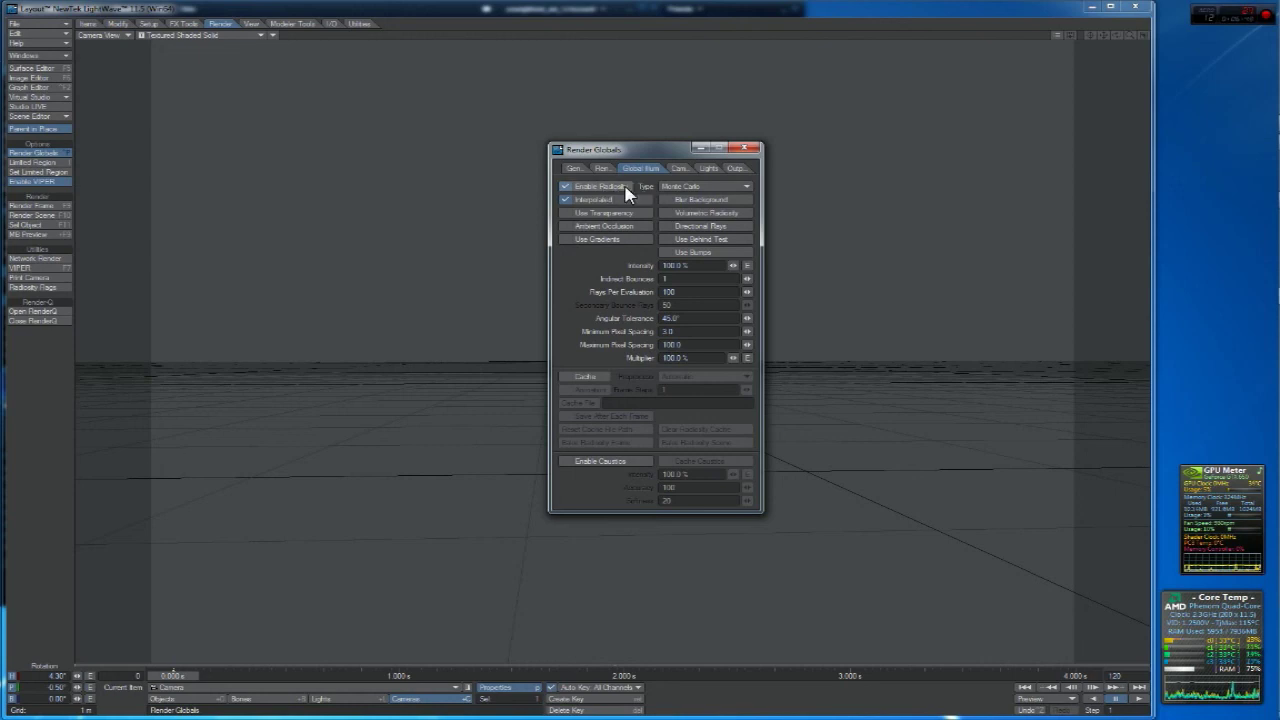
# Step: Try the Final Gather and Backdrop Only radiosity types, and return the type to Monte Carlo
pyautogui.click(678, 188)
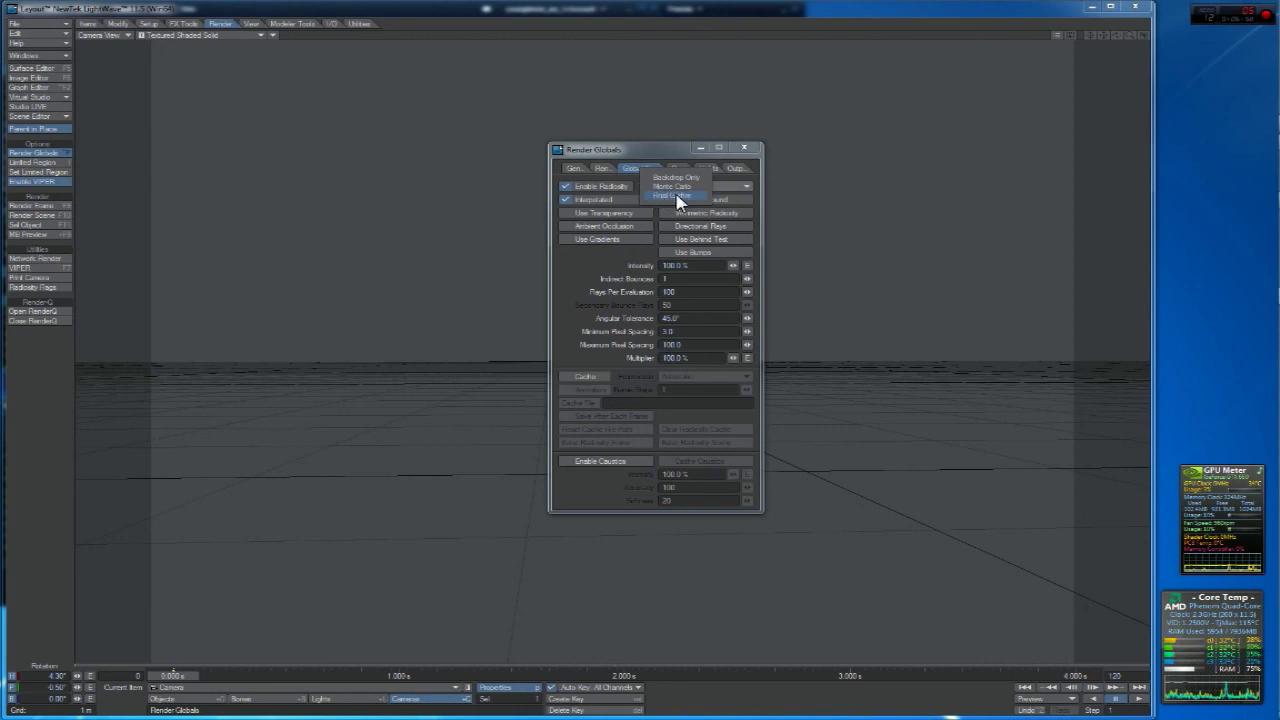
pyautogui.click(676, 196)
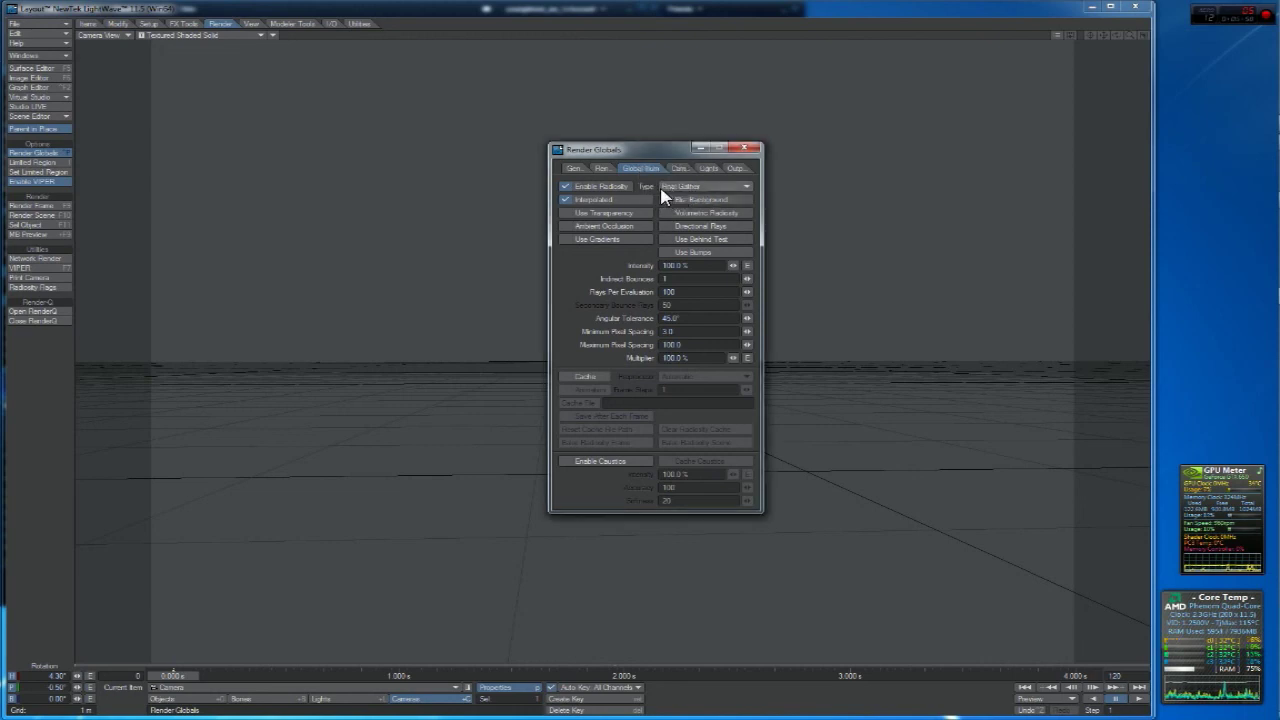
pyautogui.click(679, 193)
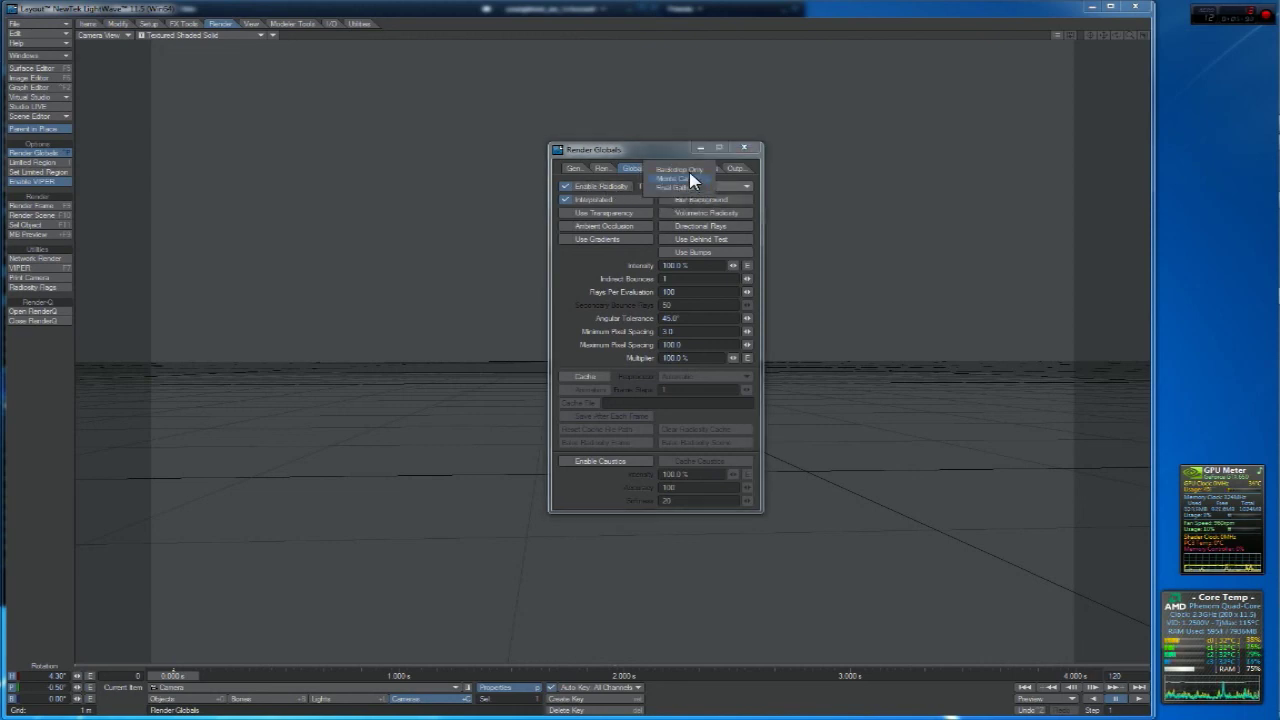
pyautogui.click(694, 177)
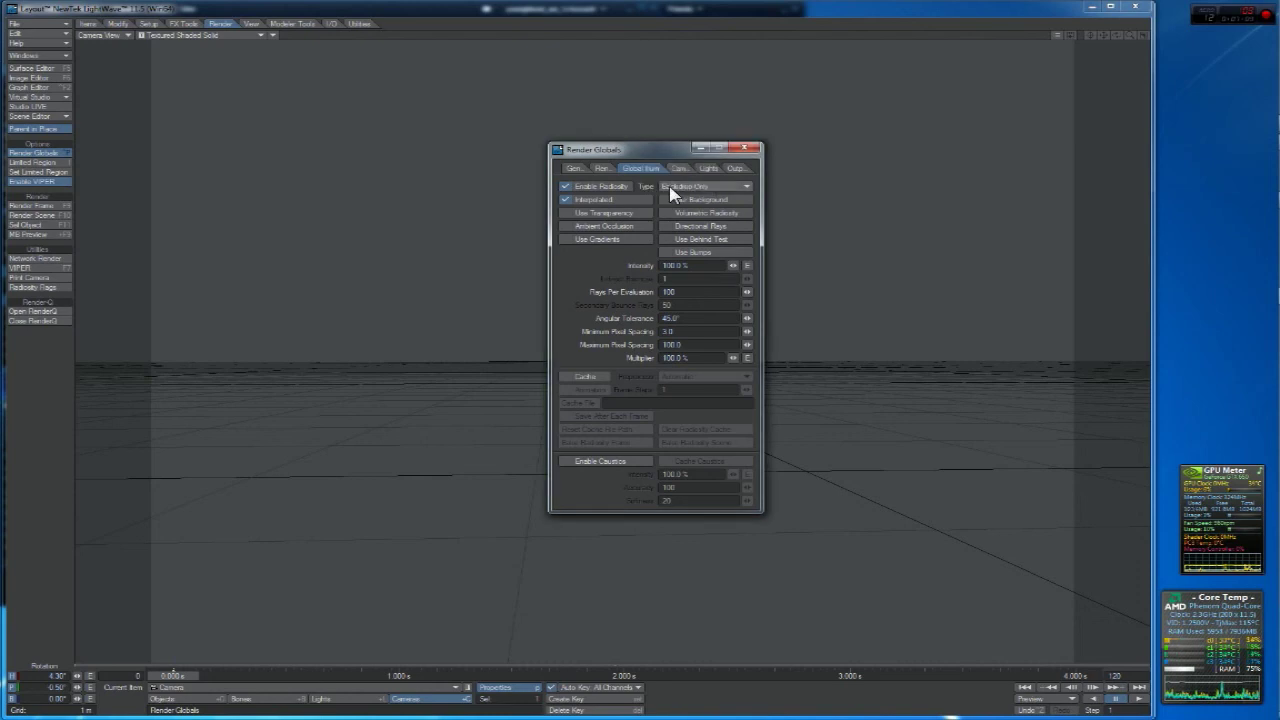
pyautogui.click(670, 190)
pyautogui.click(668, 201)
pyautogui.click(697, 188)
pyautogui.click(695, 178)
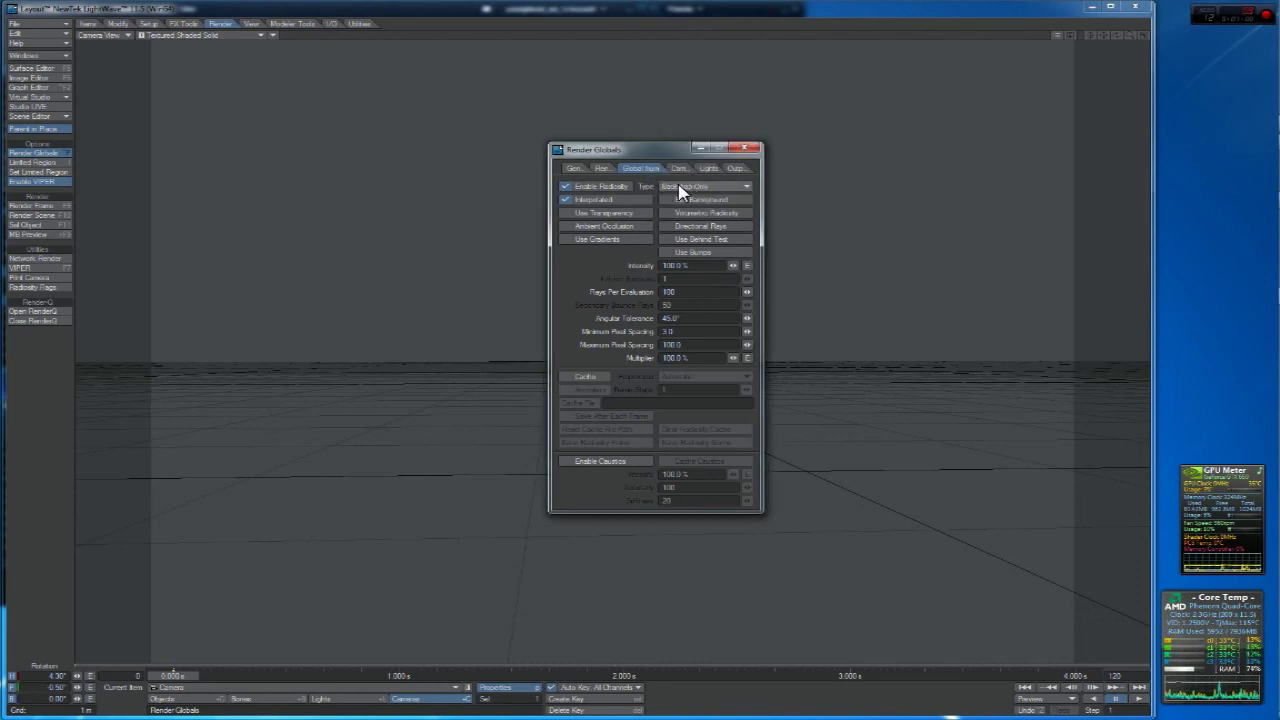
pyautogui.click(687, 186)
pyautogui.click(692, 197)
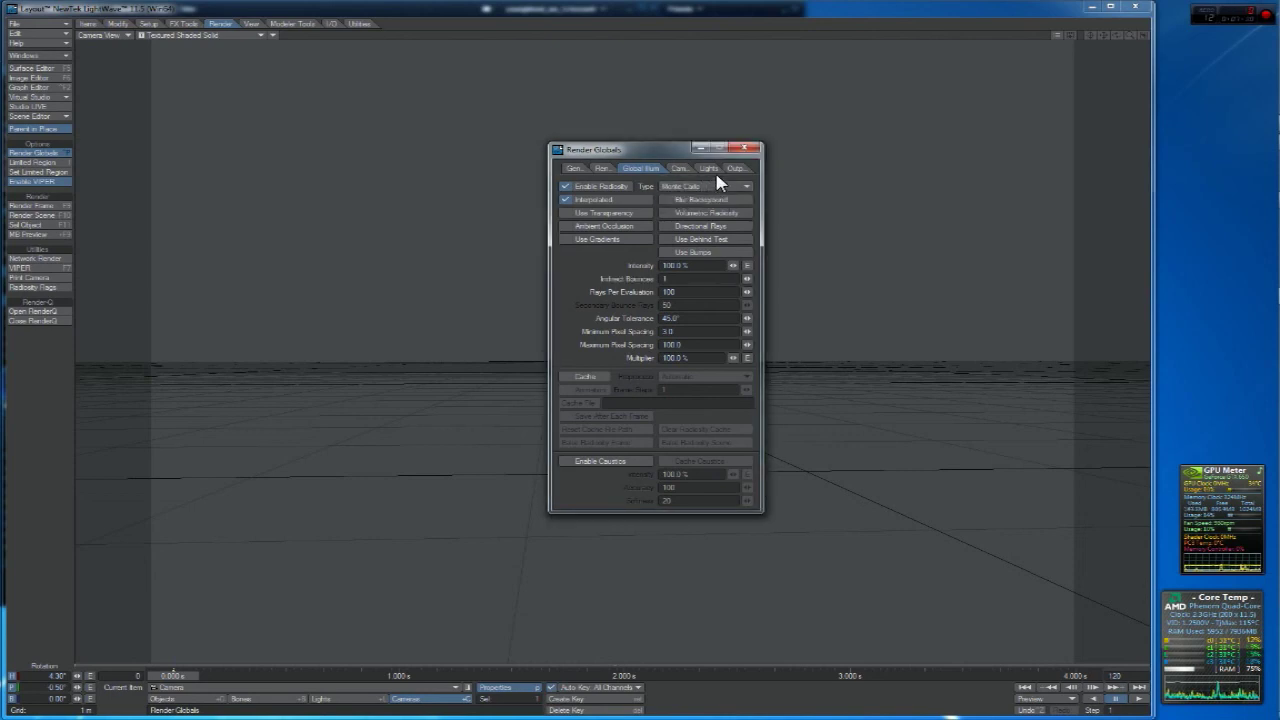
# Step: Compare Indirect Bounces under the Backdrop Only radiosity type, restore Monte Carlo and close Render Globals
pyautogui.click(717, 185)
pyautogui.click(714, 178)
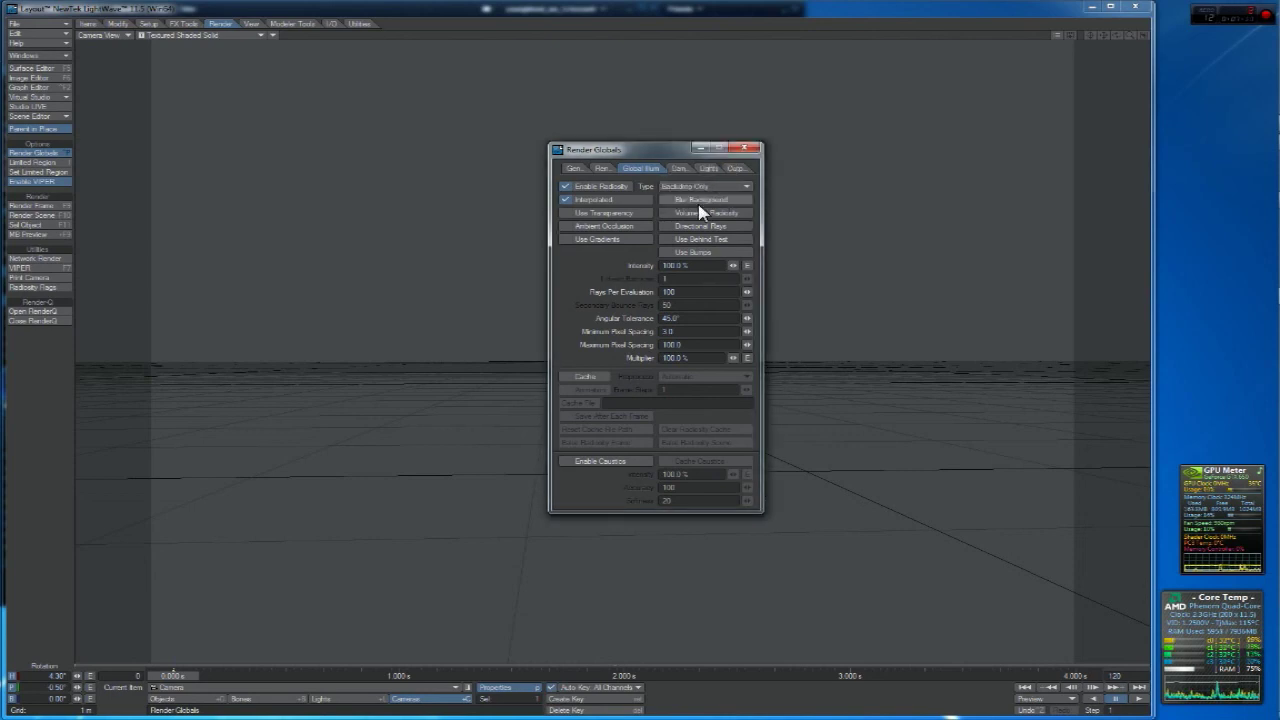
pyautogui.click(690, 279)
pyautogui.click(872, 259)
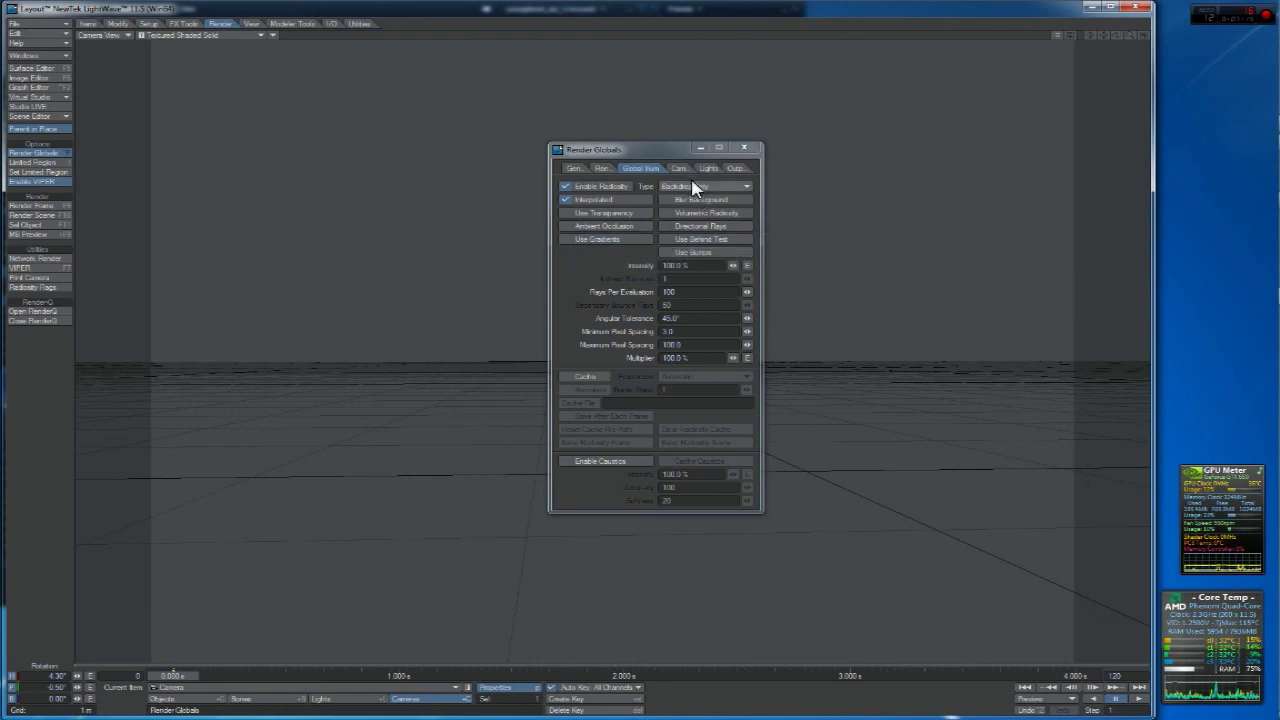
pyautogui.click(706, 186)
pyautogui.click(702, 198)
pyautogui.click(744, 148)
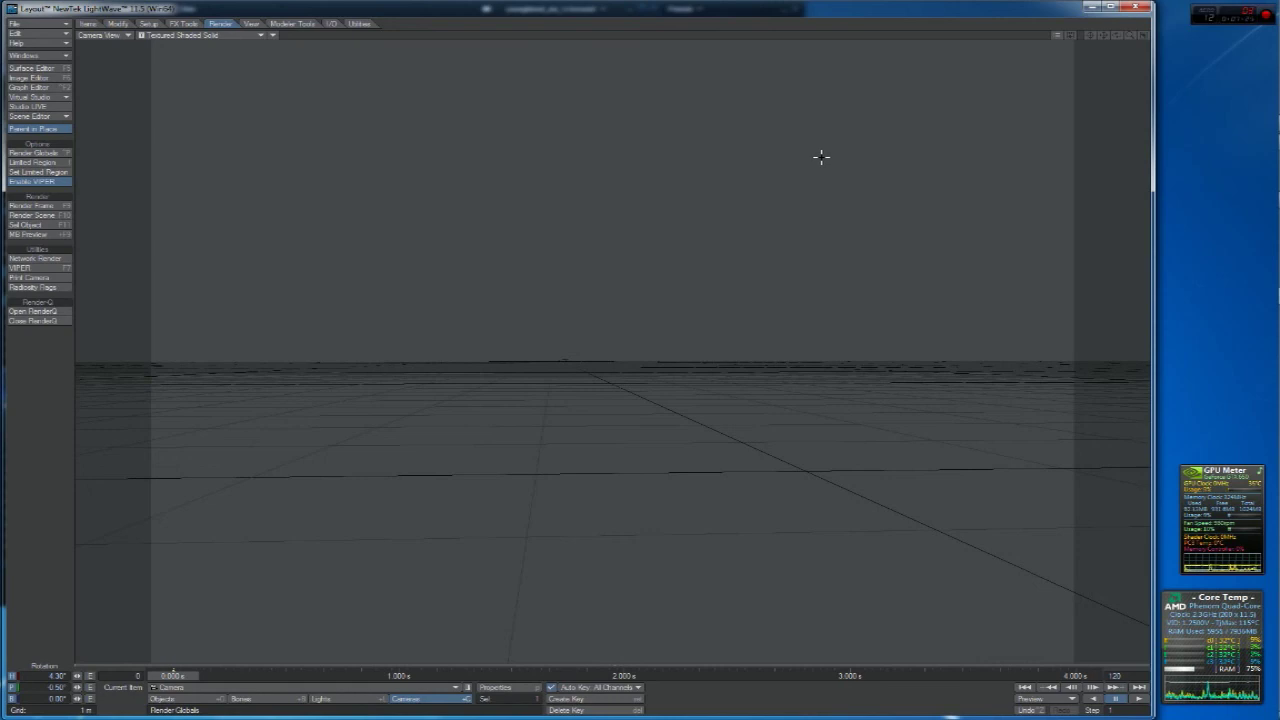
pyautogui.click(1257, 199)
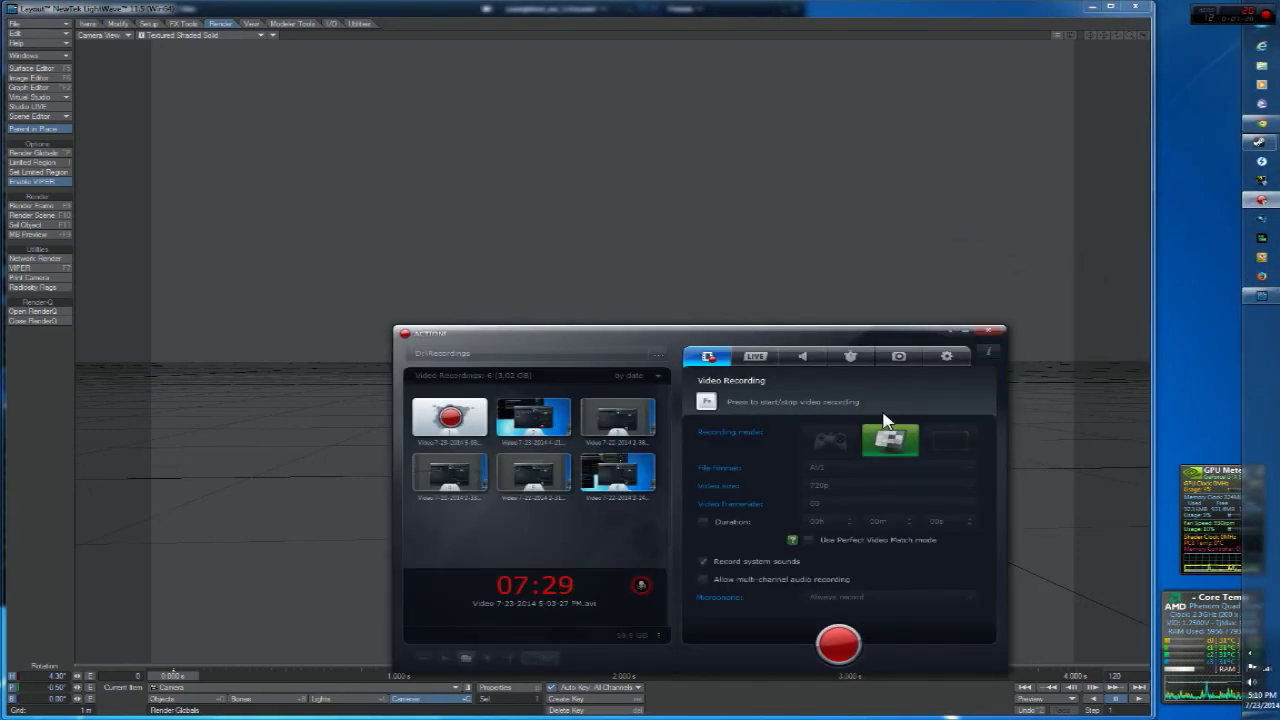